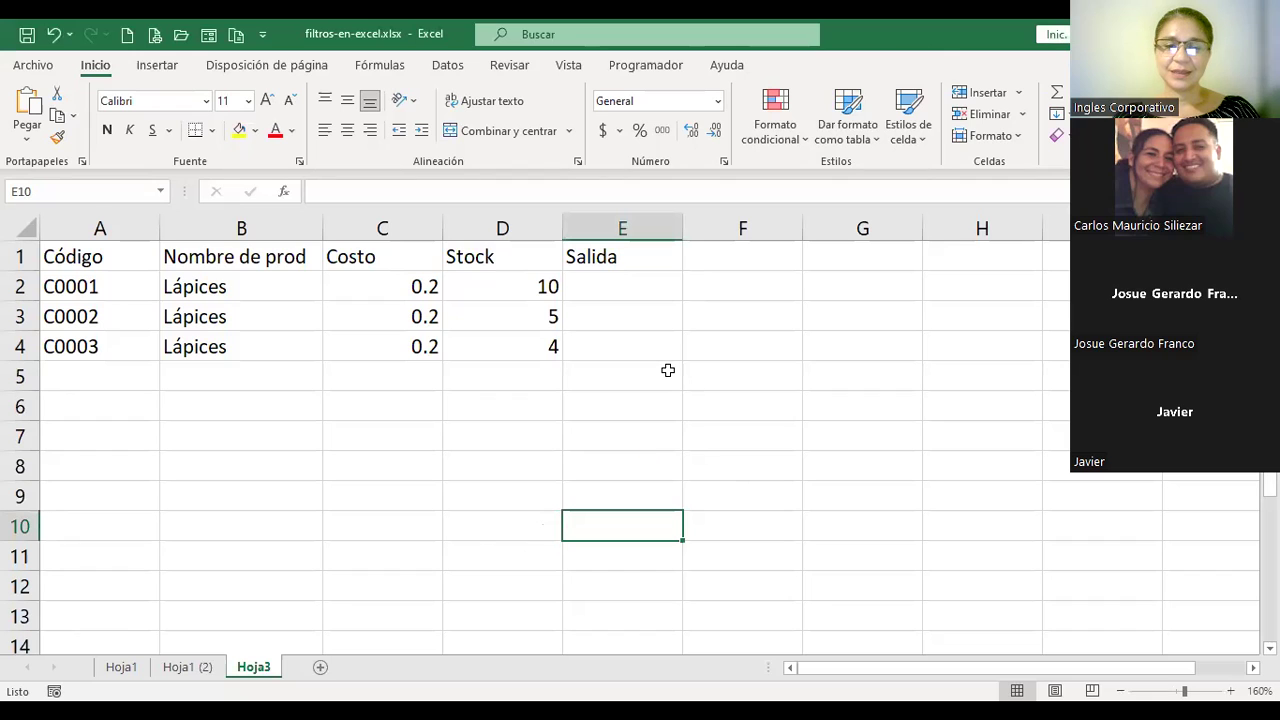
left_click(668, 373)
scroll(670, 375, "up", 1)
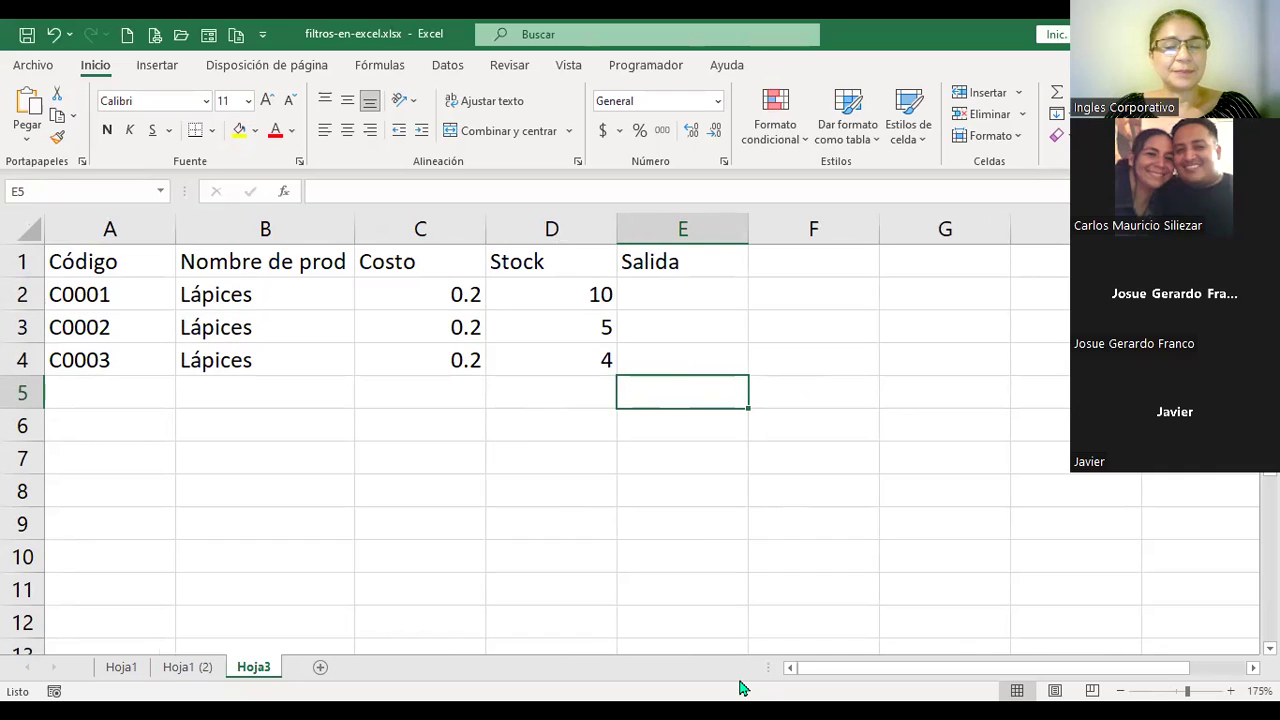
left_click(680, 512)
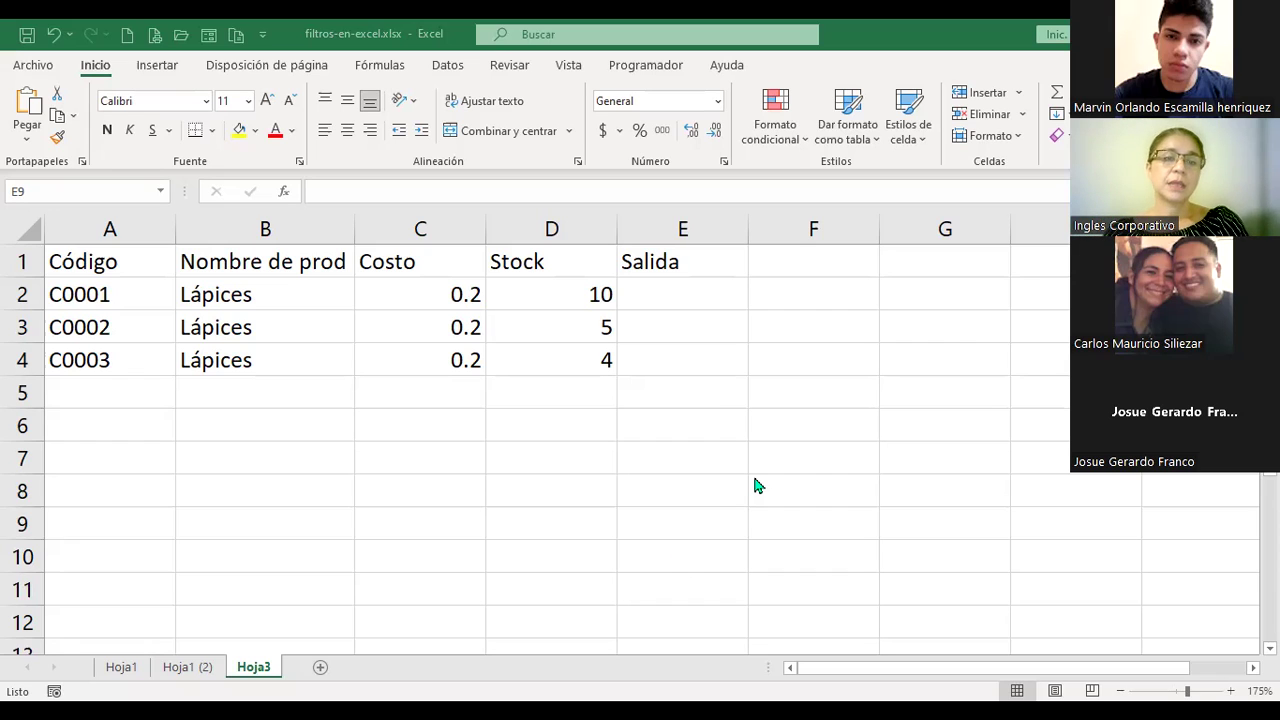
Step: Enter the repeated code C0003 in cell A5 below the existing codes and clear that cell again
left_click(124, 294)
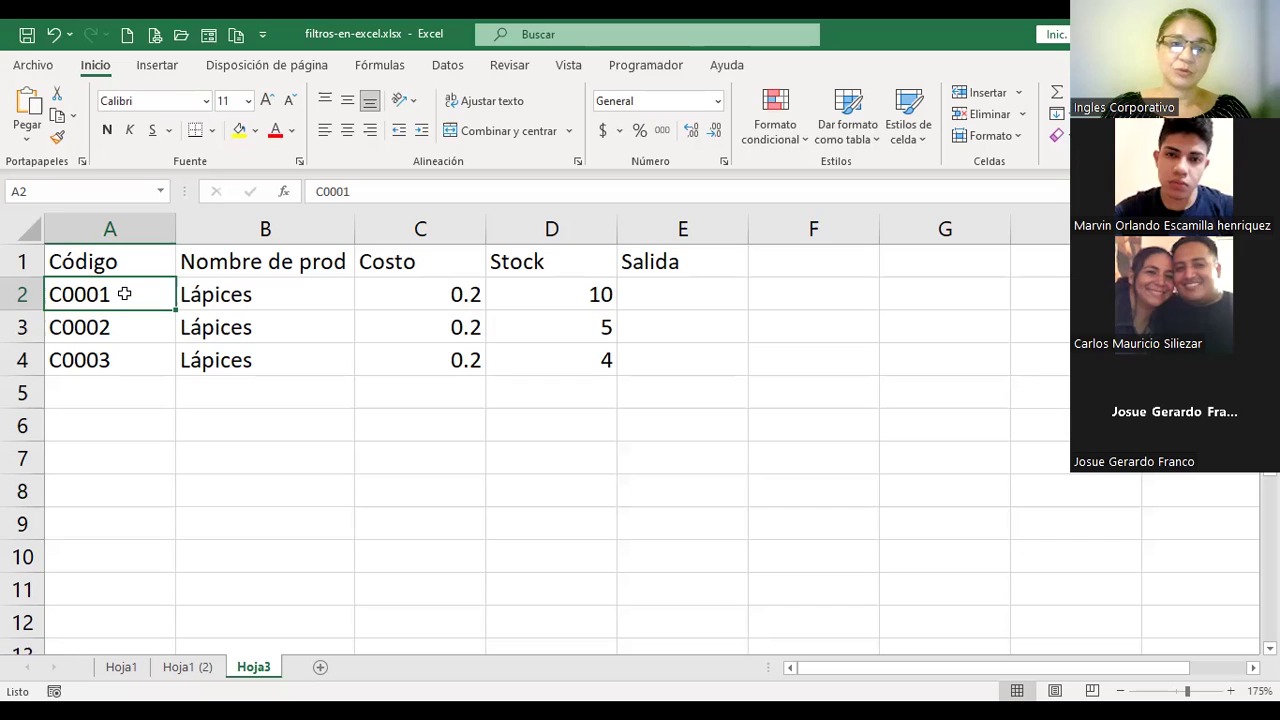
key("Down")
key("Down")
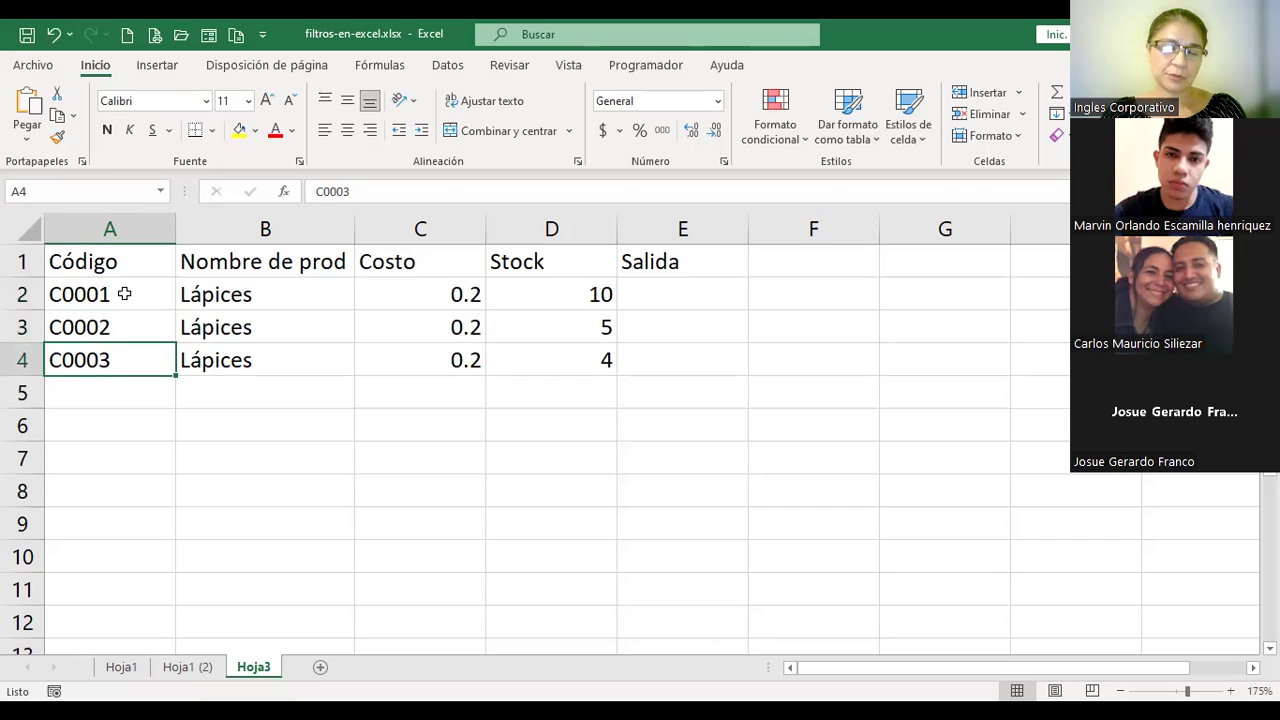
key("Down")
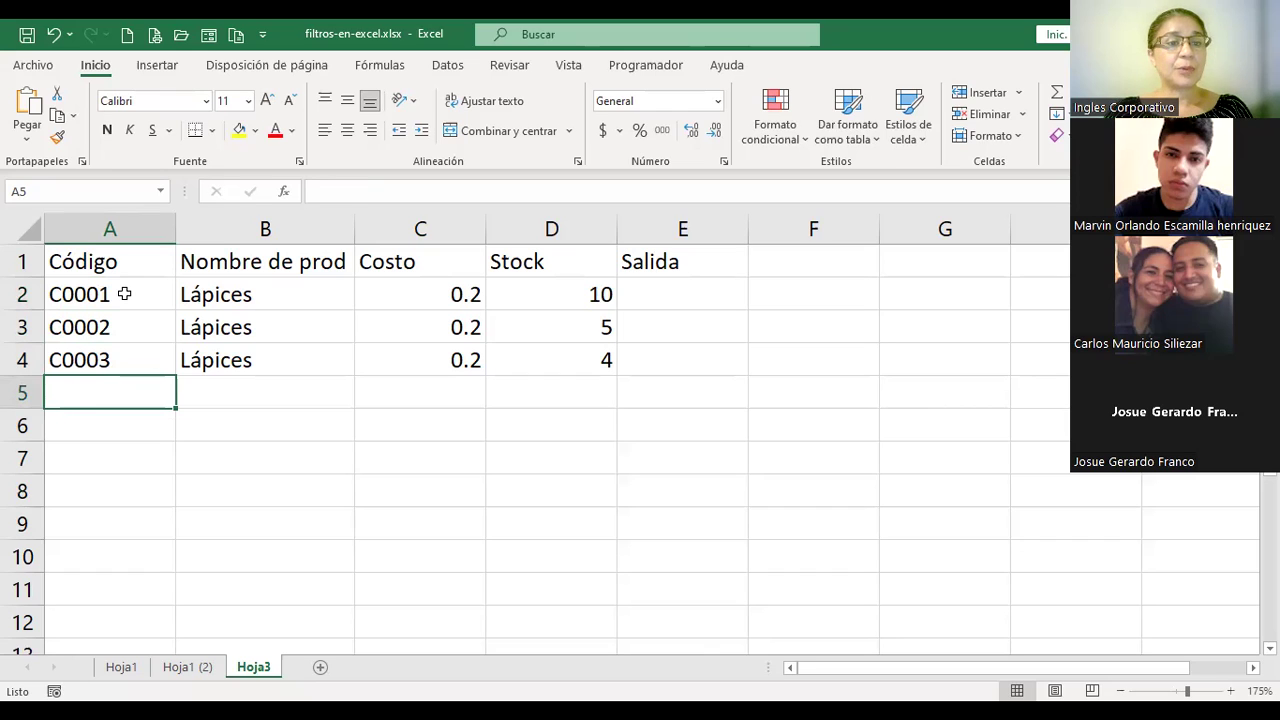
type("C")
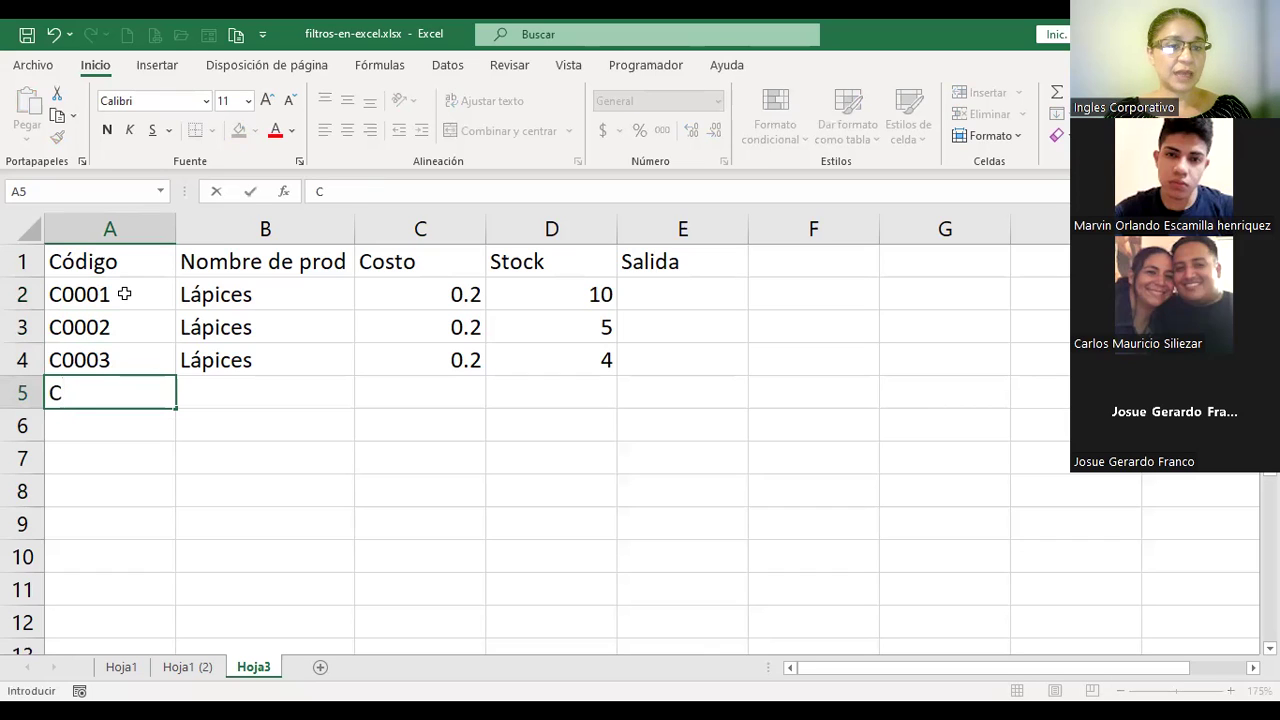
type("0003")
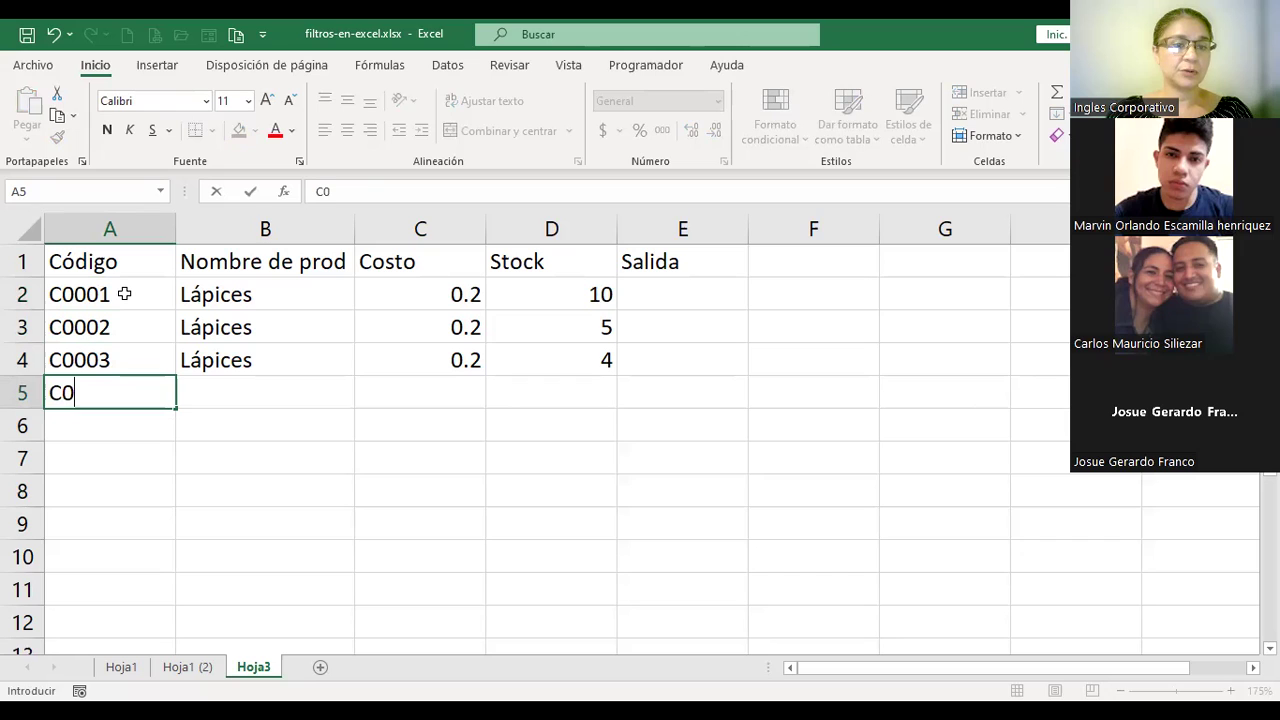
key("Return")
key("Up")
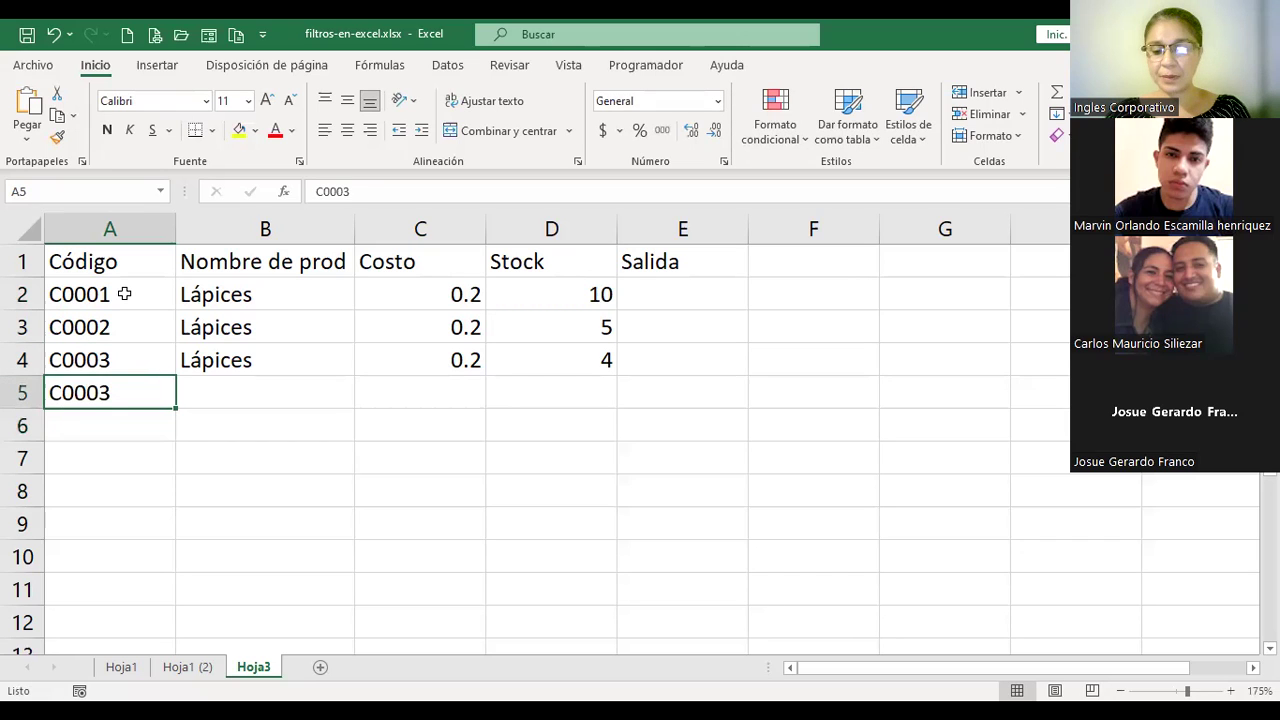
key("Delete")
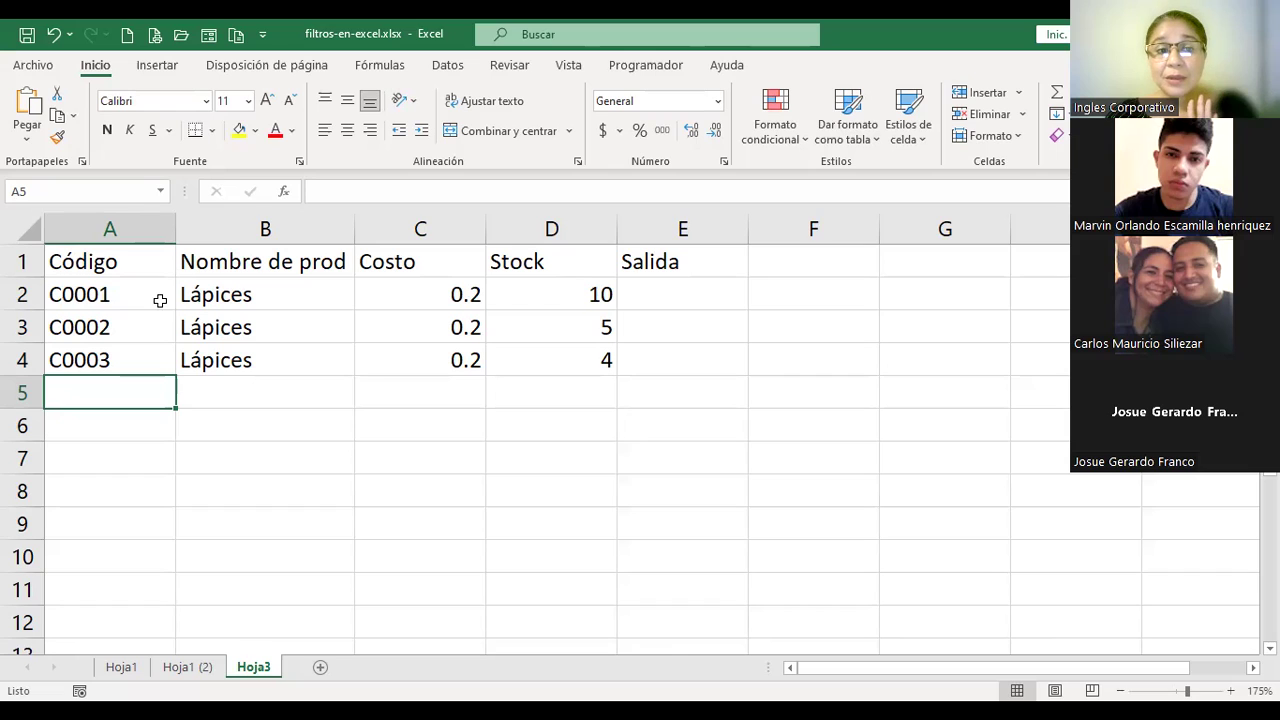
Step: Duplicate the three product codes by copying A2:A4 and pasting them directly below, starting at A5
left_click(233, 296)
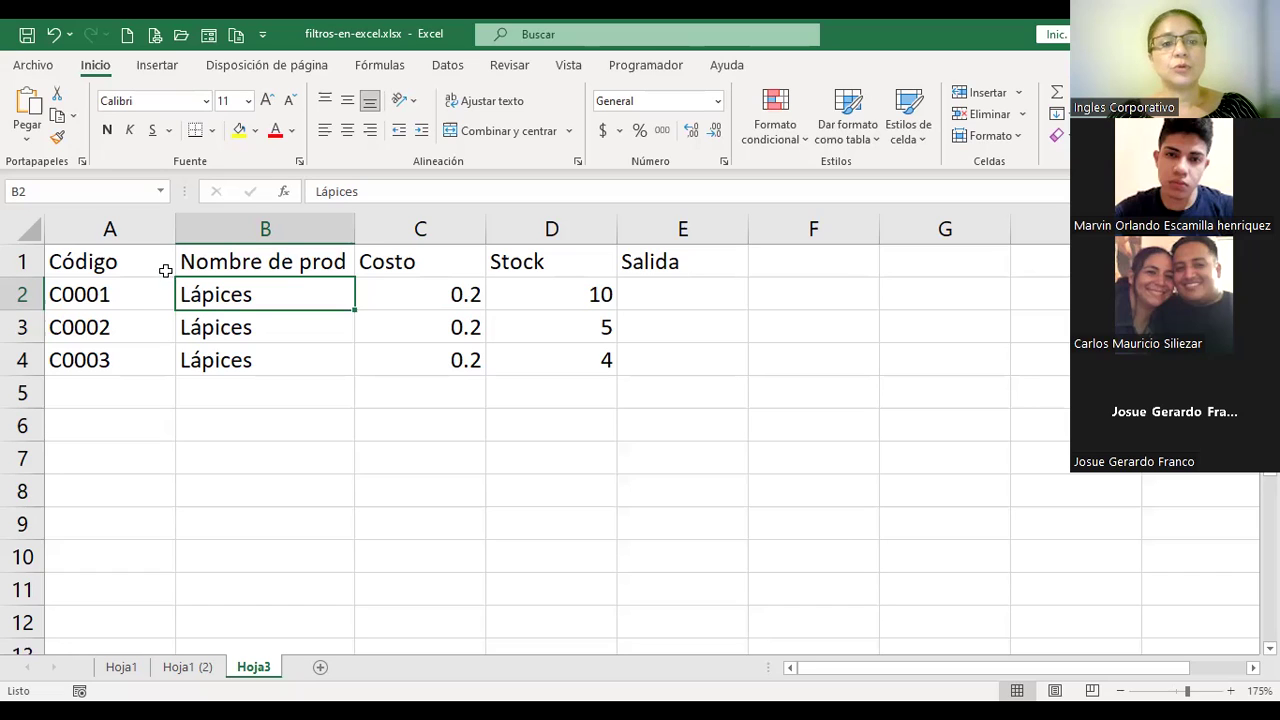
left_click(111, 380)
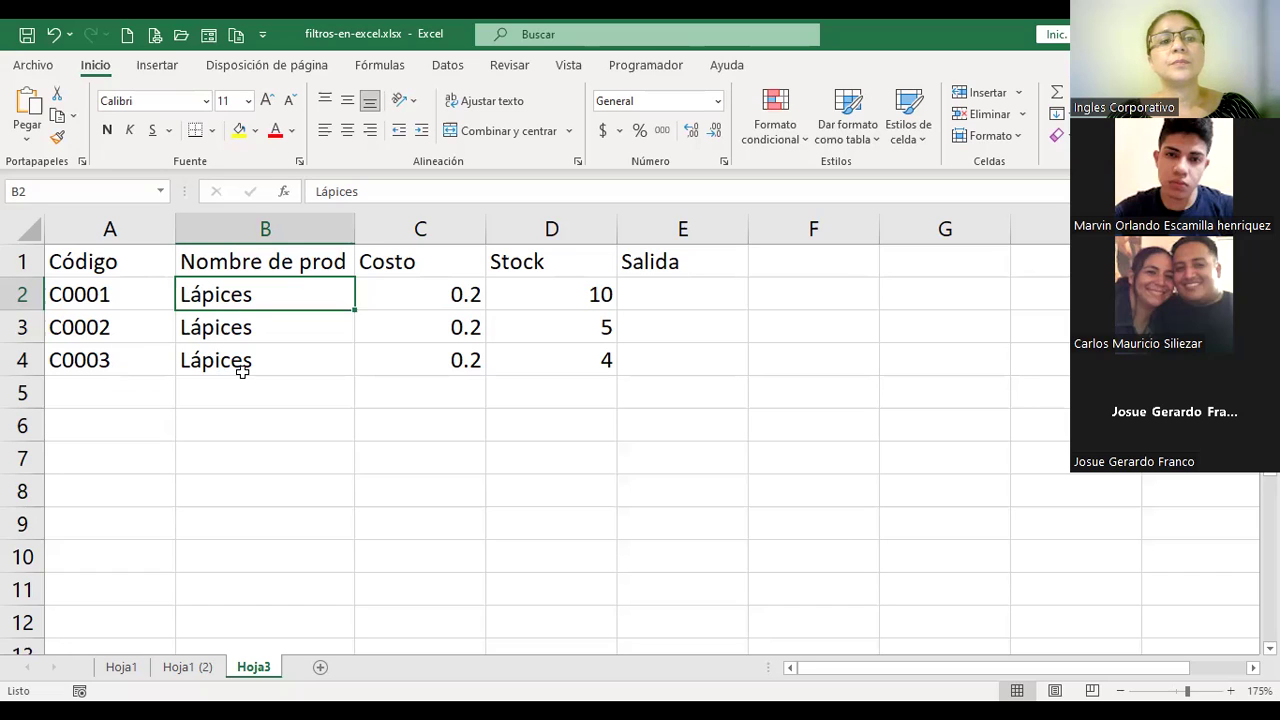
key("Up")
key("Up")
key("Up")
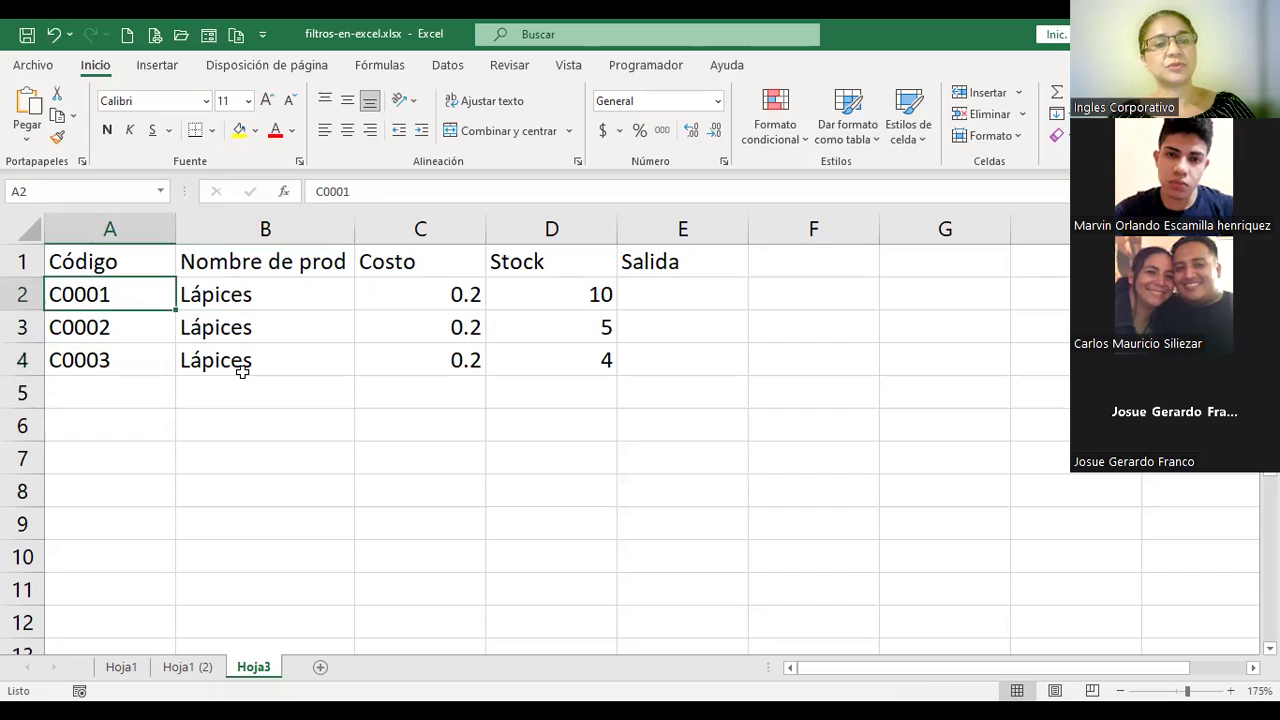
key("shift+Down")
key("shift+Down")
key("shift+Down")
key("shift+Up")
key("ctrl+c")
key("Down")
key("Down")
key("Down")
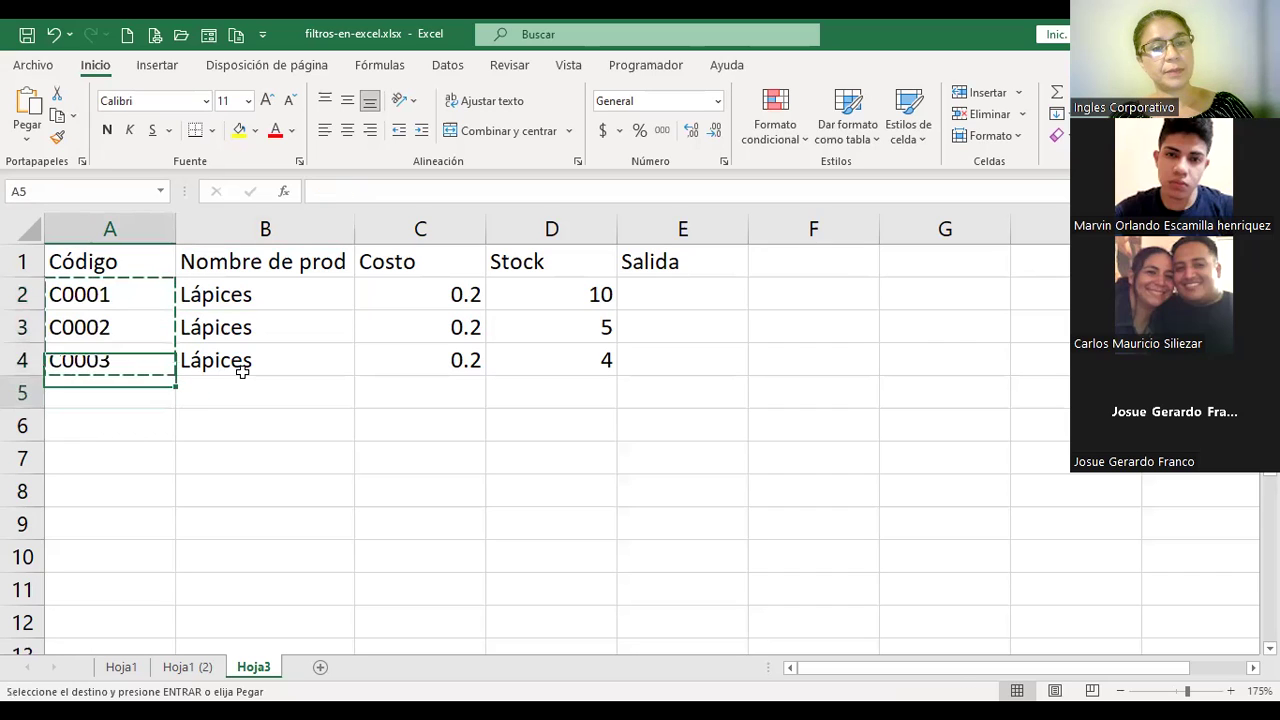
key("ctrl+v")
key("Up")
key("Up")
key("Up")
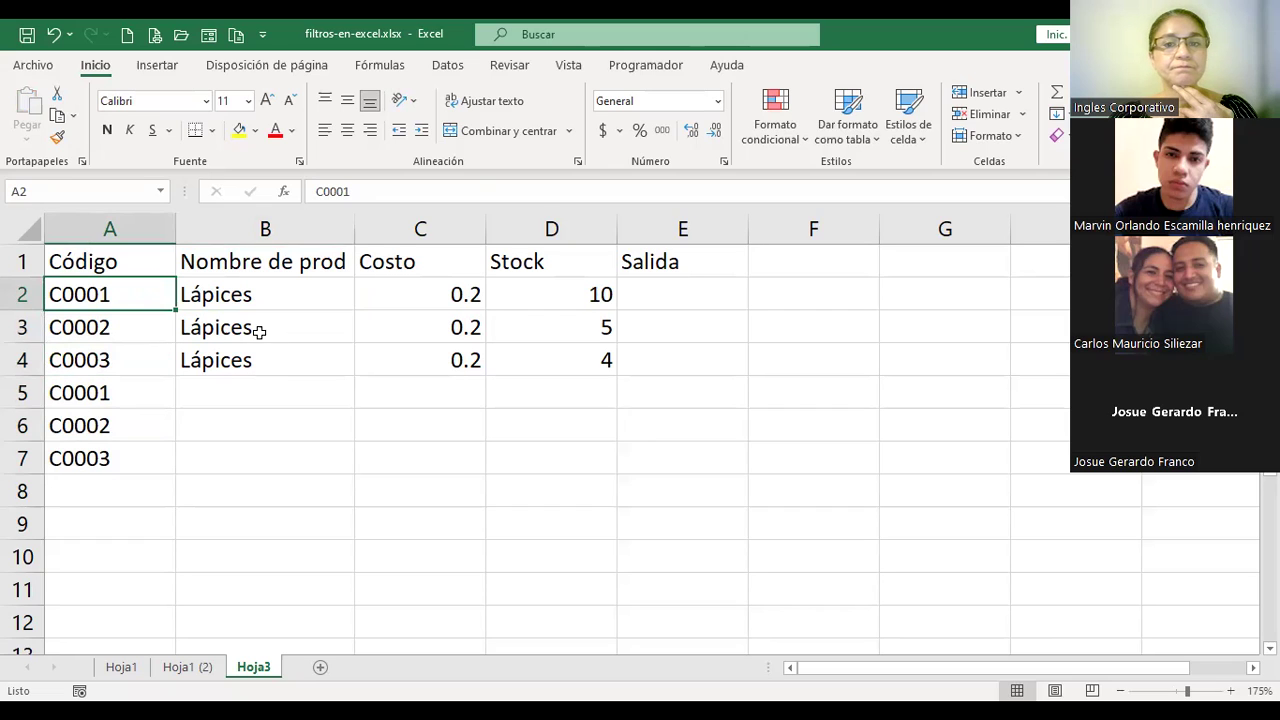
Step: Remove duplicates from the product table, comparing only the Código column and keeping the headers option on
left_click(450, 68)
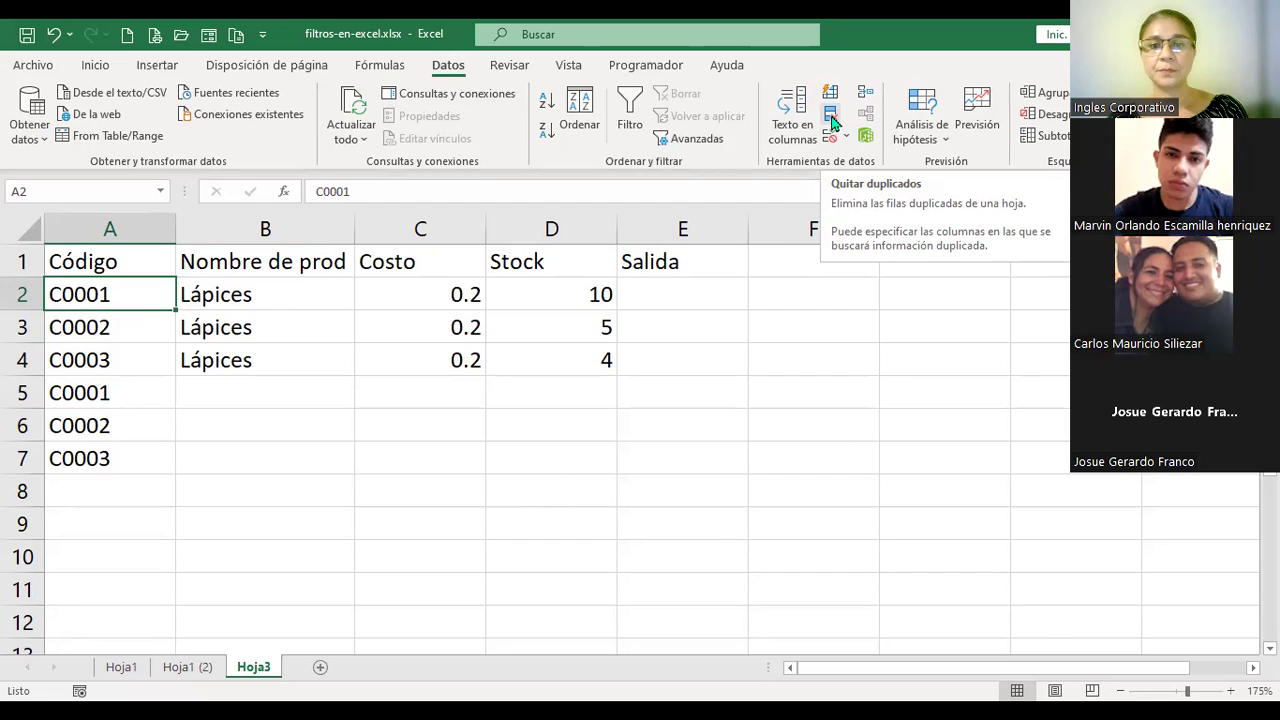
left_click(831, 118)
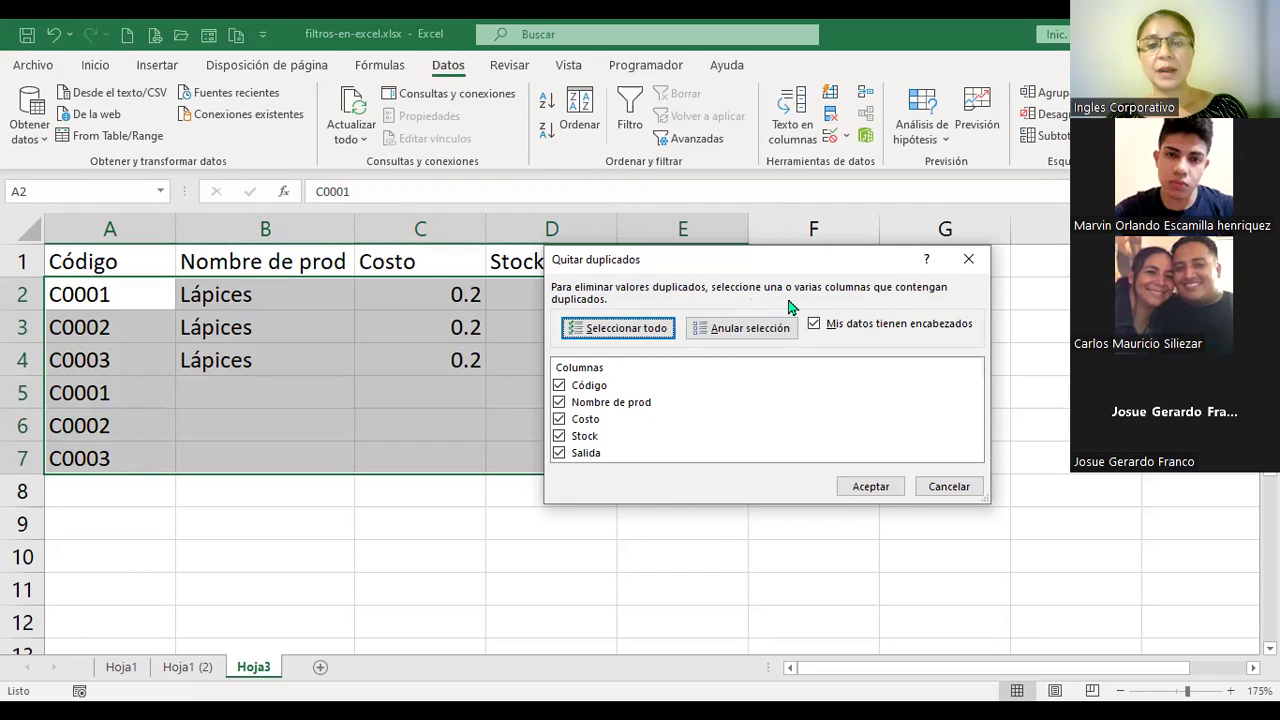
left_click(645, 329)
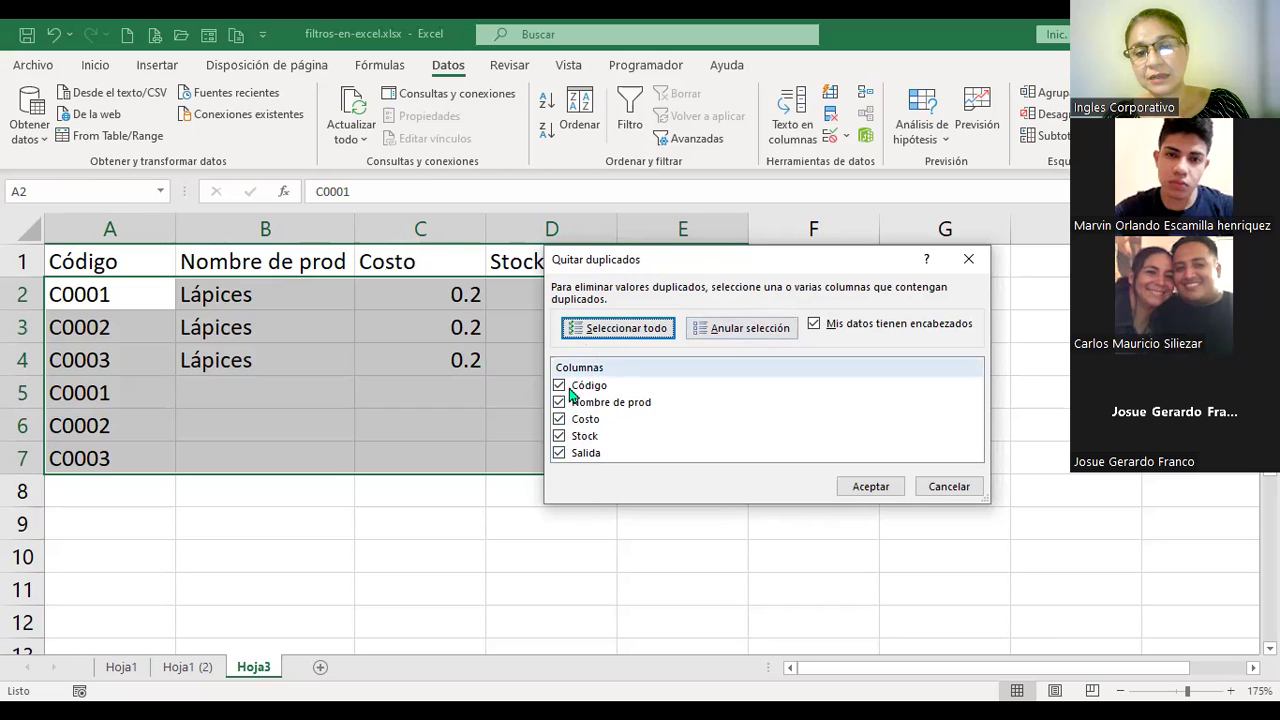
left_click(740, 330)
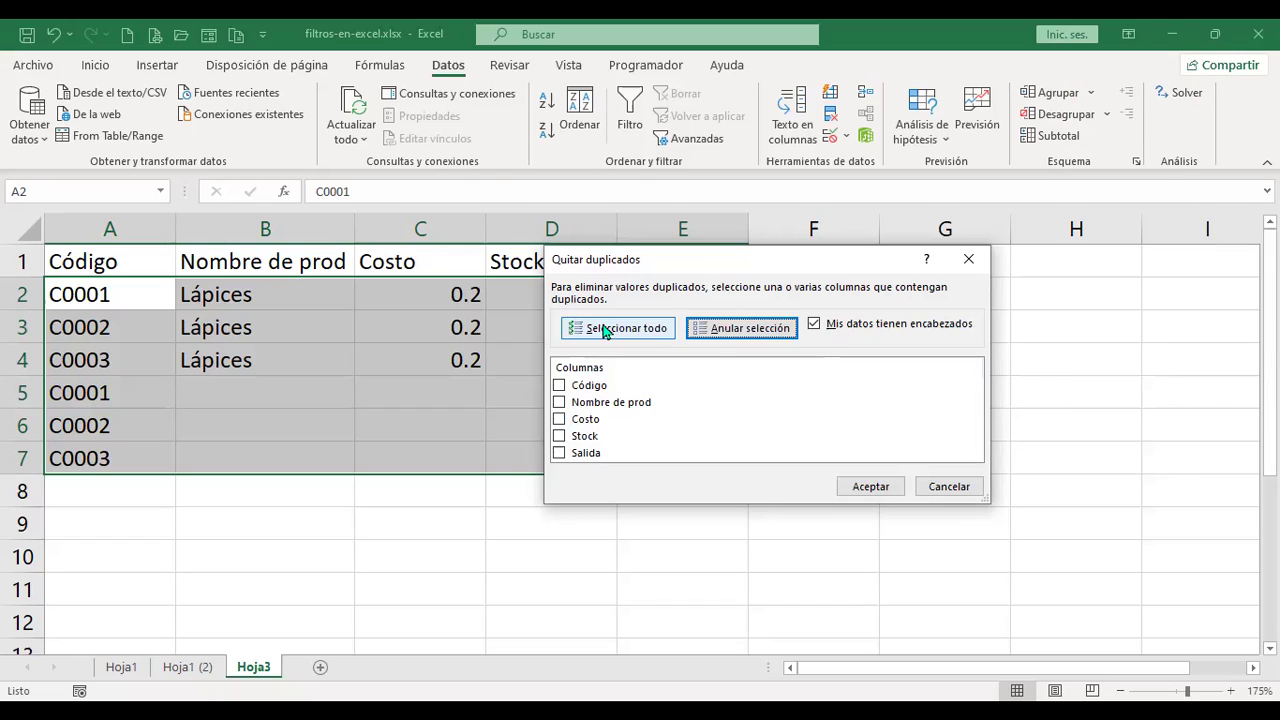
left_click(560, 387)
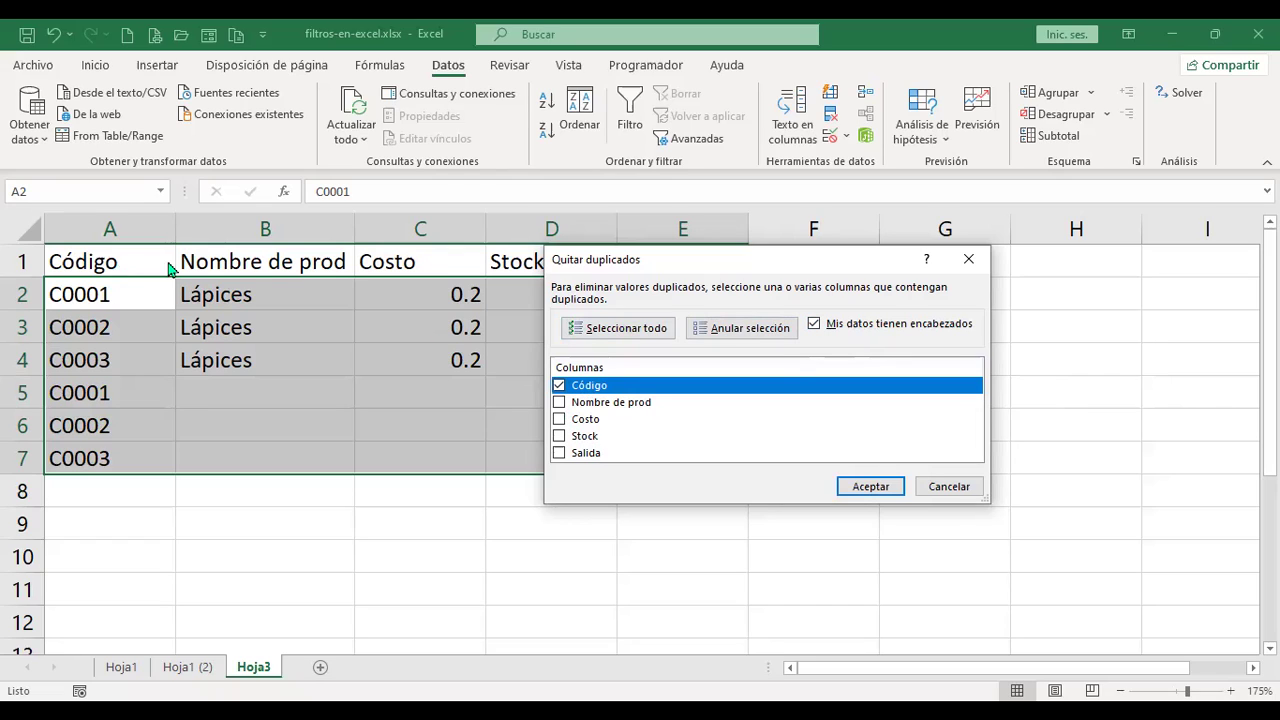
left_click(855, 485)
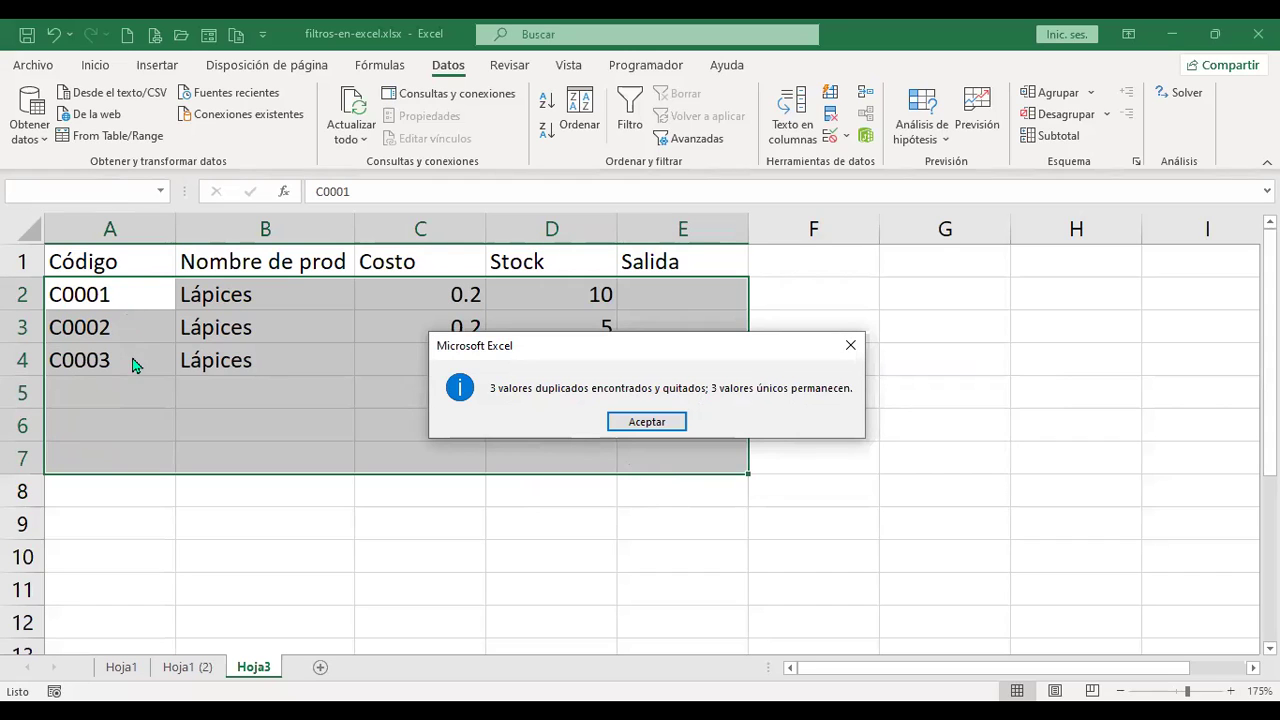
left_click(648, 420)
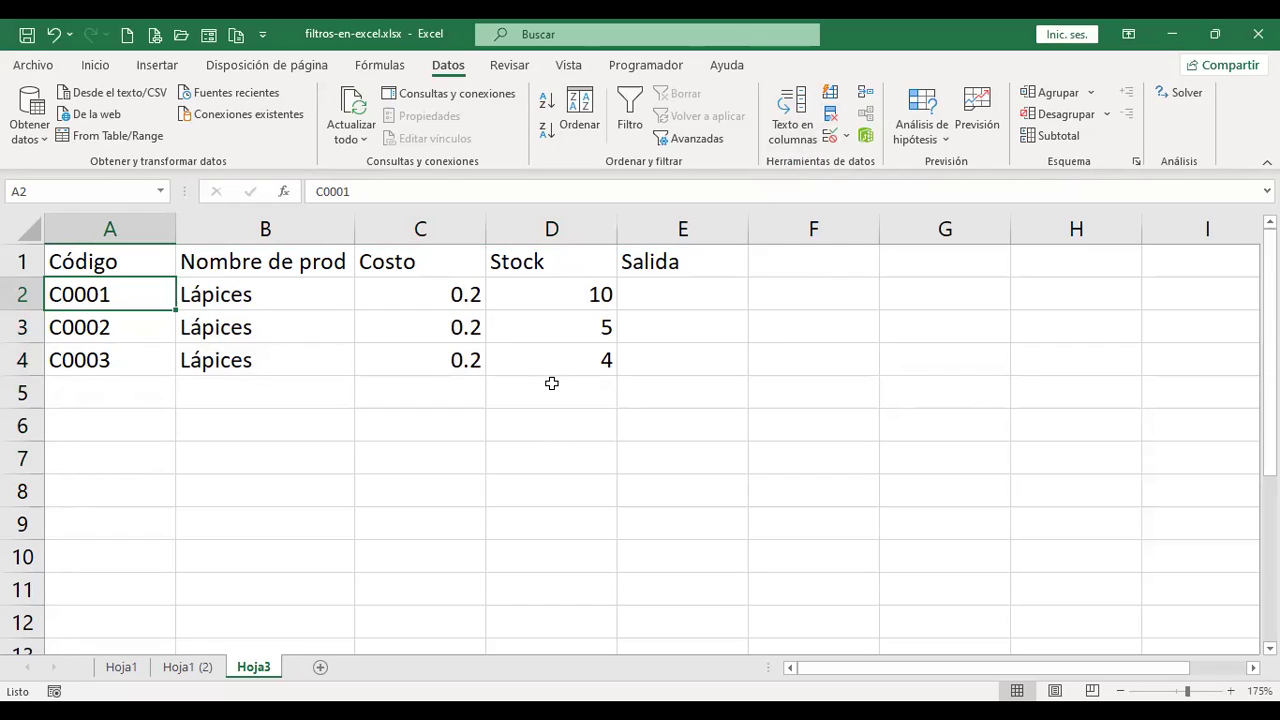
Step: Copy the codes in A2:A4 and paste them again into A5:A7, ending copy mode
left_click_drag(98, 294, 100, 357)
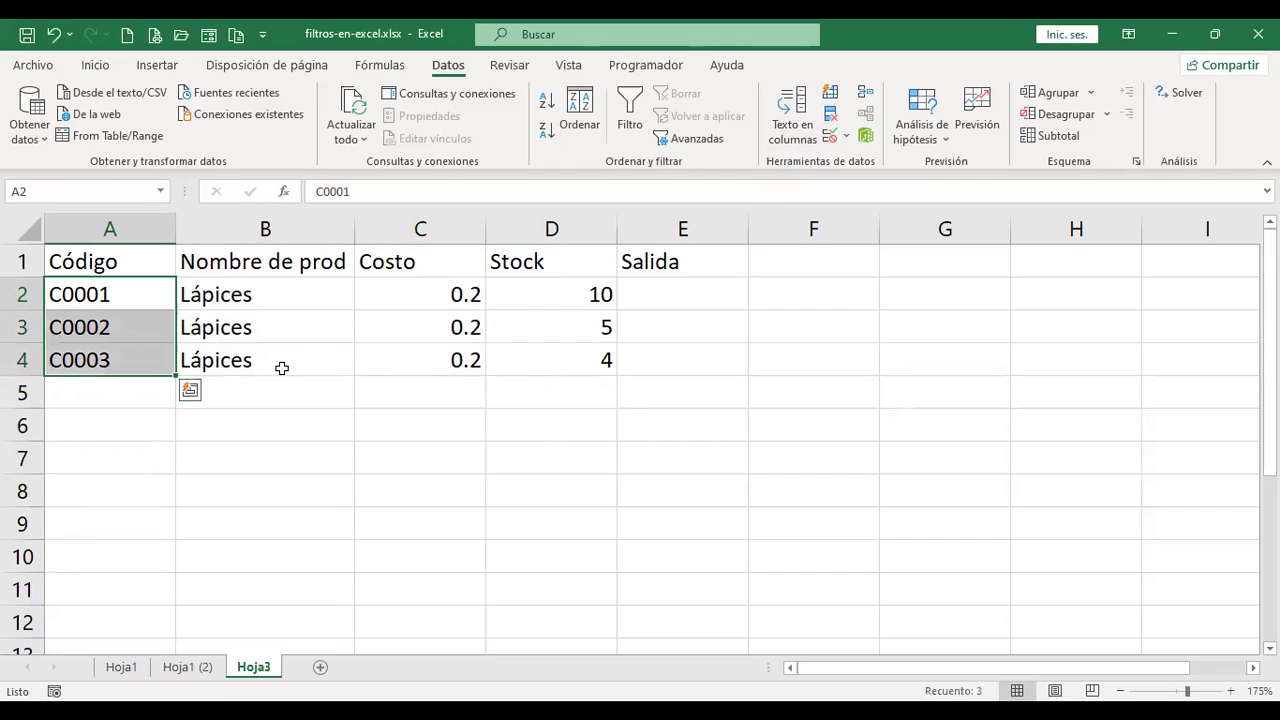
key("ctrl+c")
left_click(150, 396)
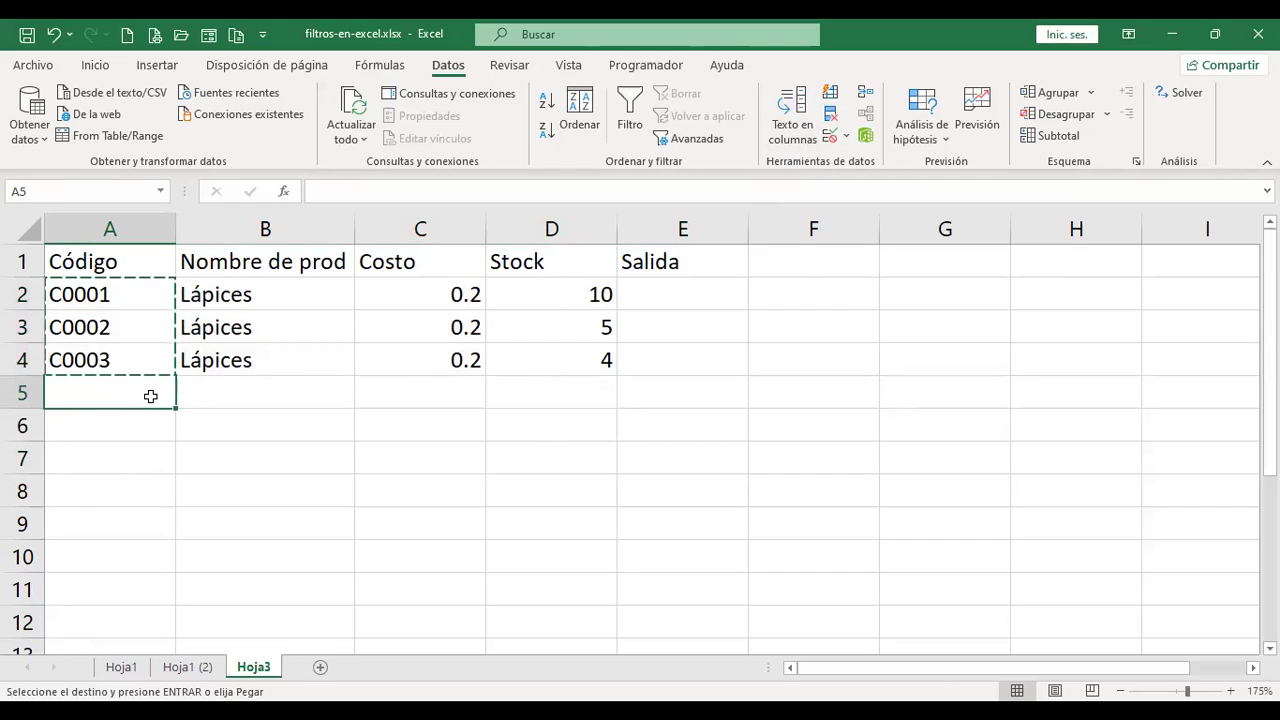
key("ctrl+v")
left_click(302, 394)
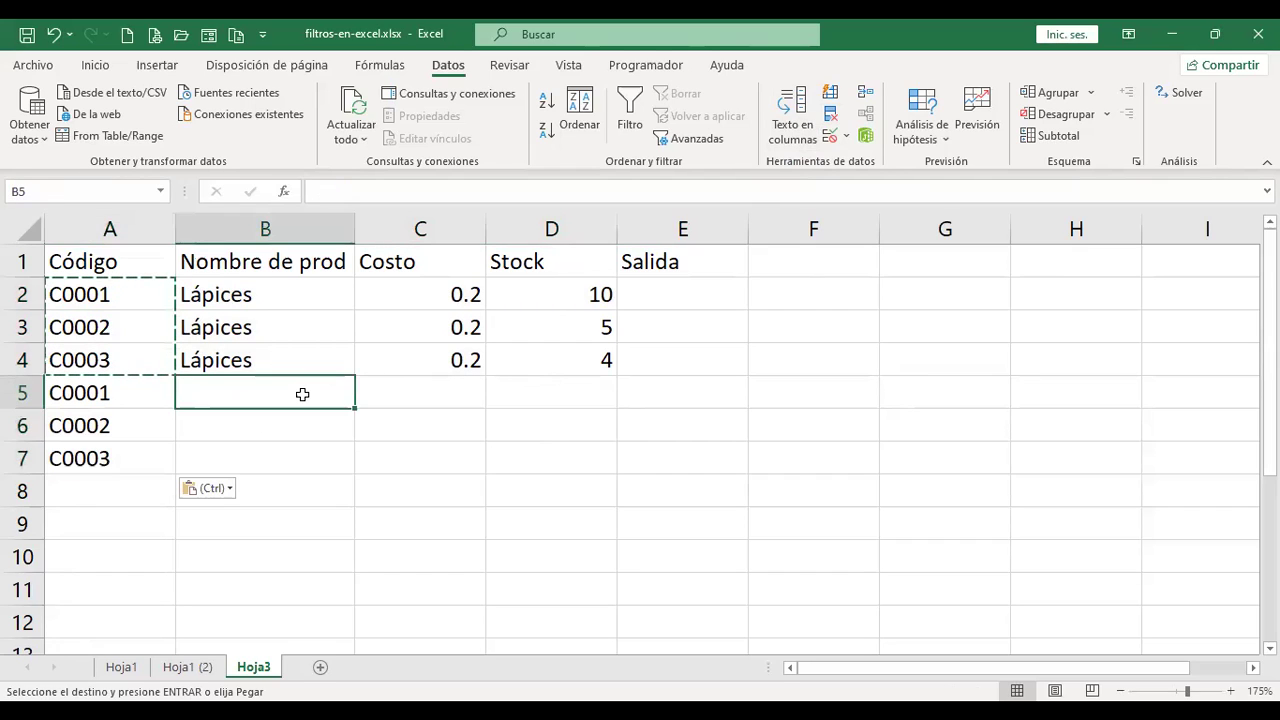
key("Escape")
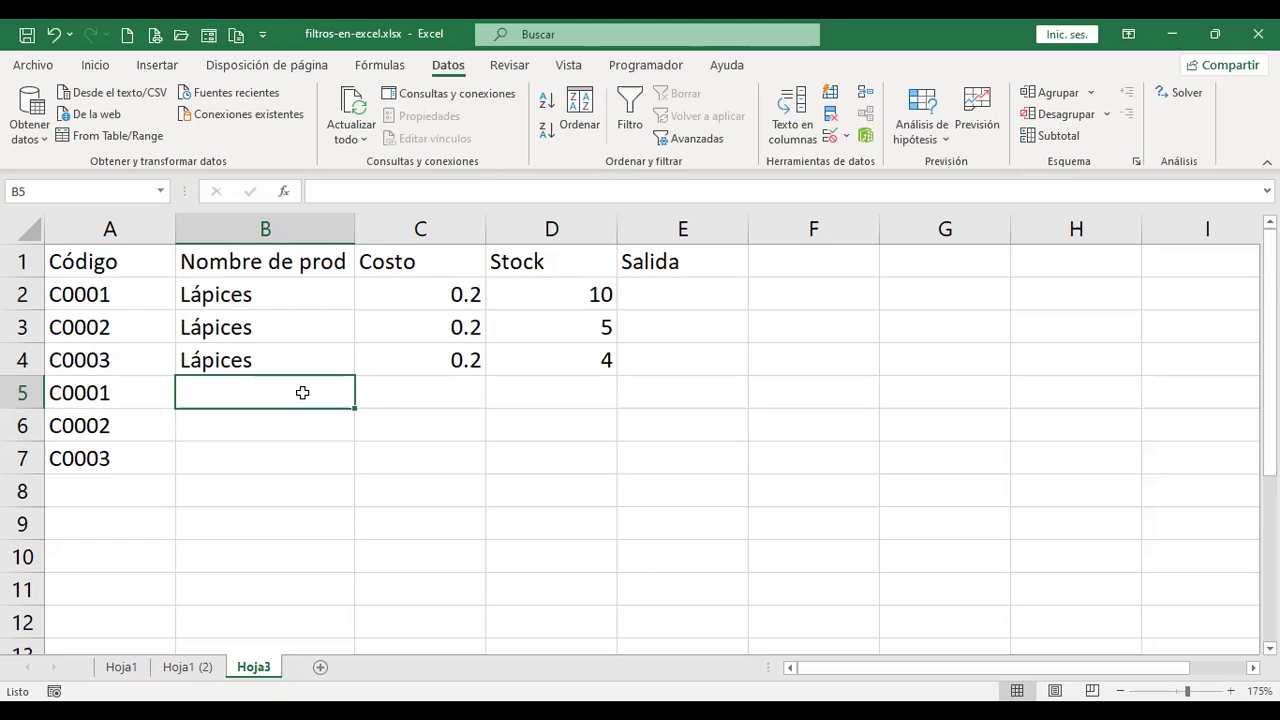
left_click(126, 296)
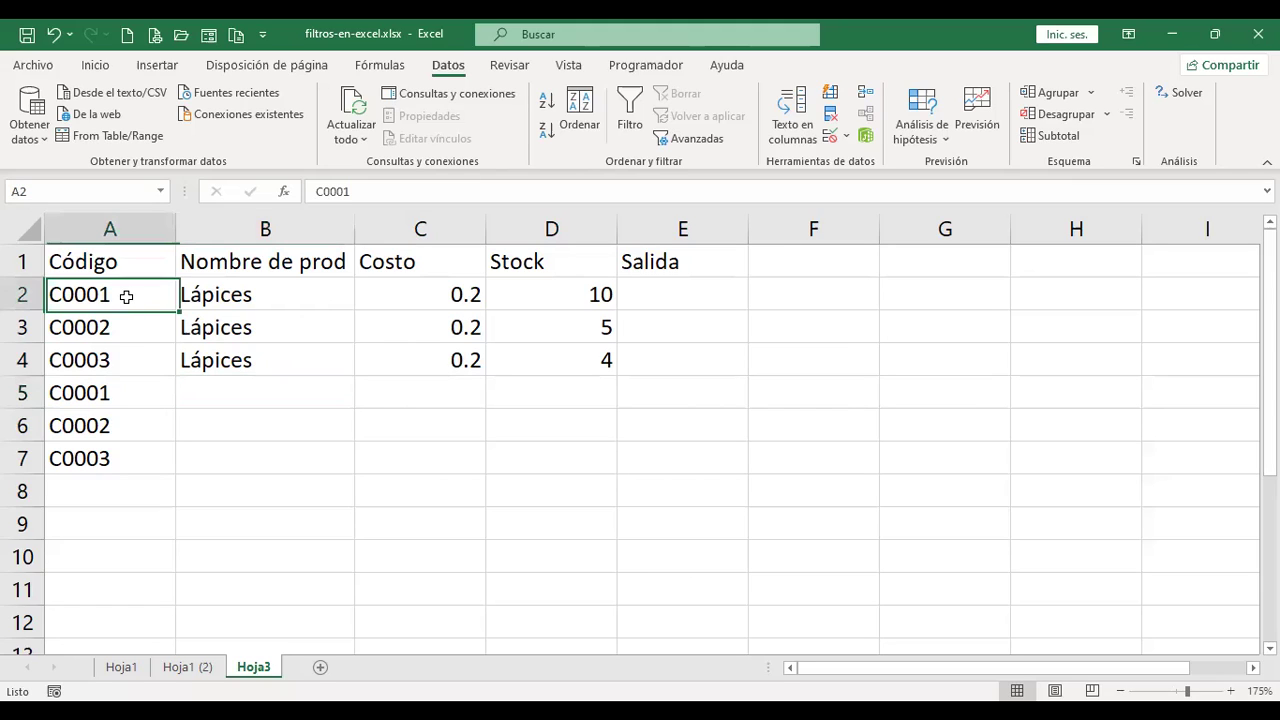
left_click(240, 292)
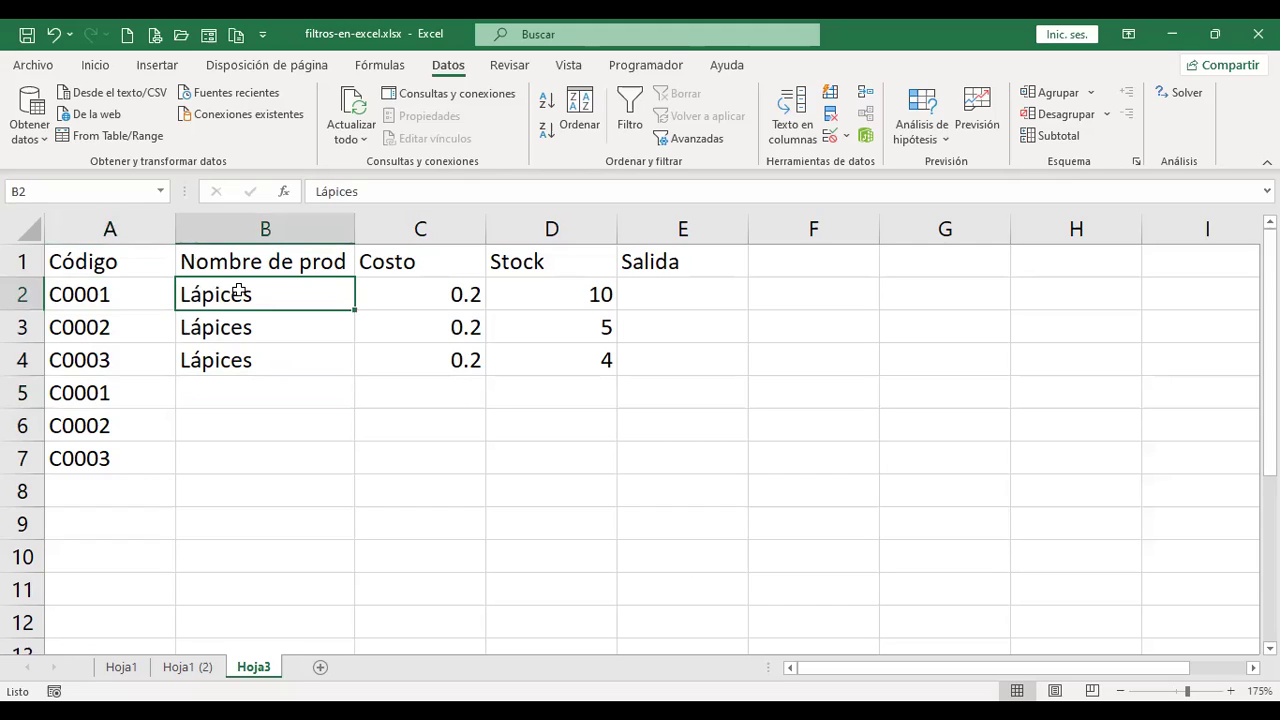
left_click(223, 391)
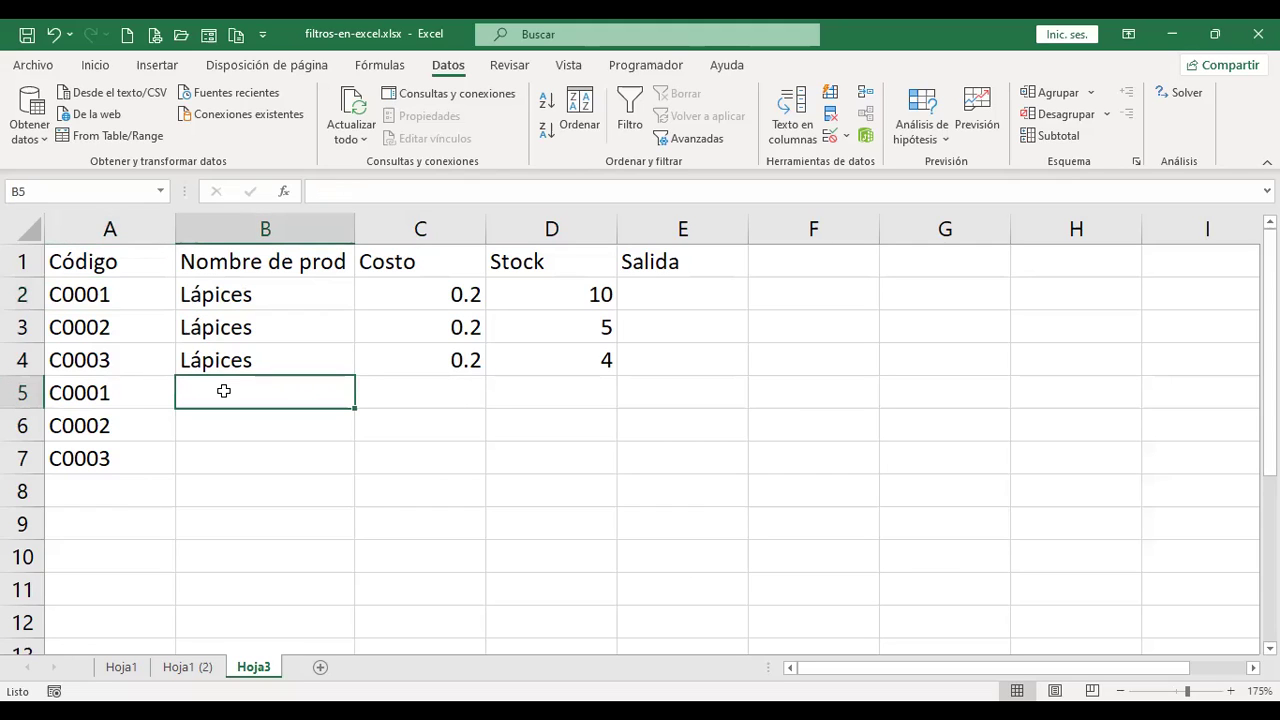
left_click(112, 288)
left_click(98, 70)
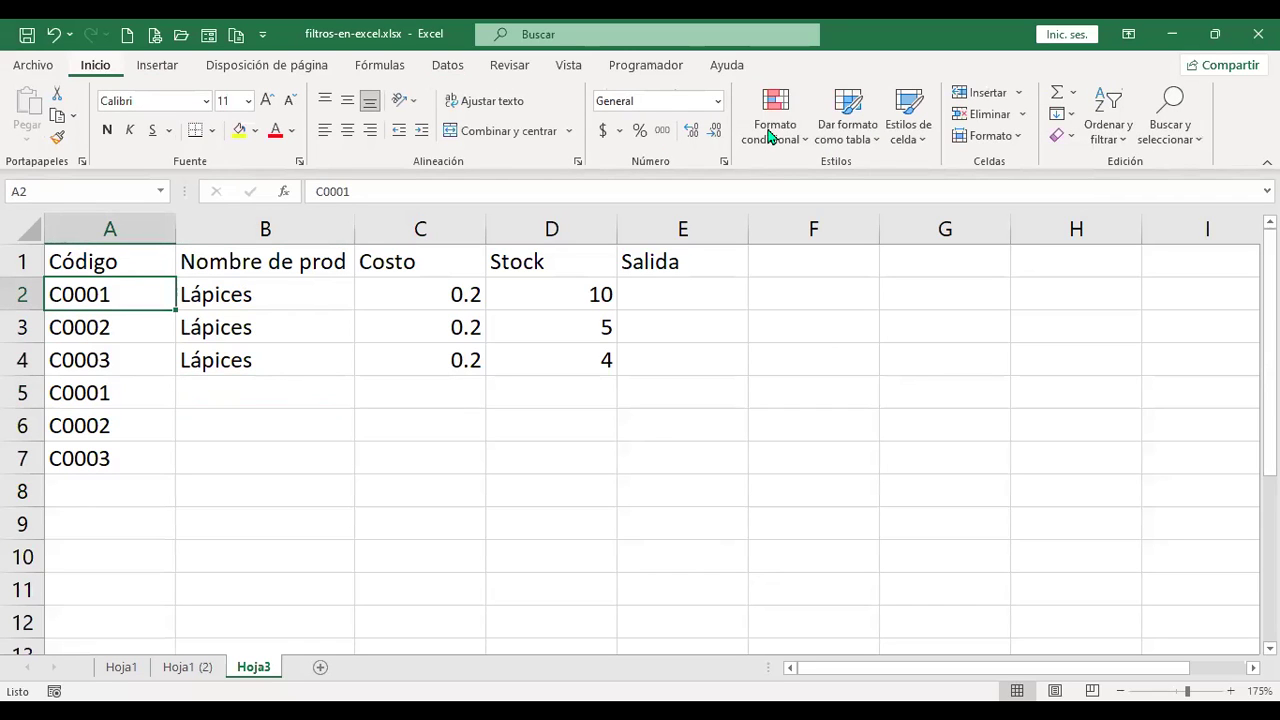
key("alt+o")
key("l")
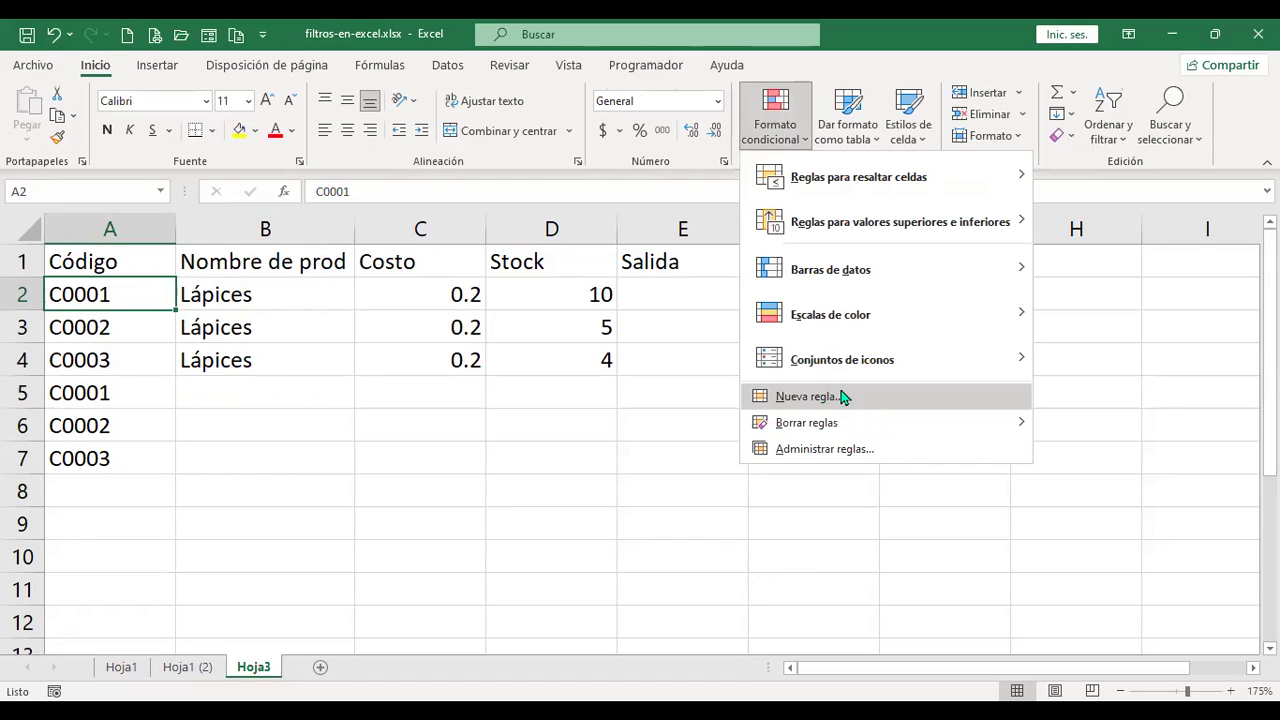
key("Return")
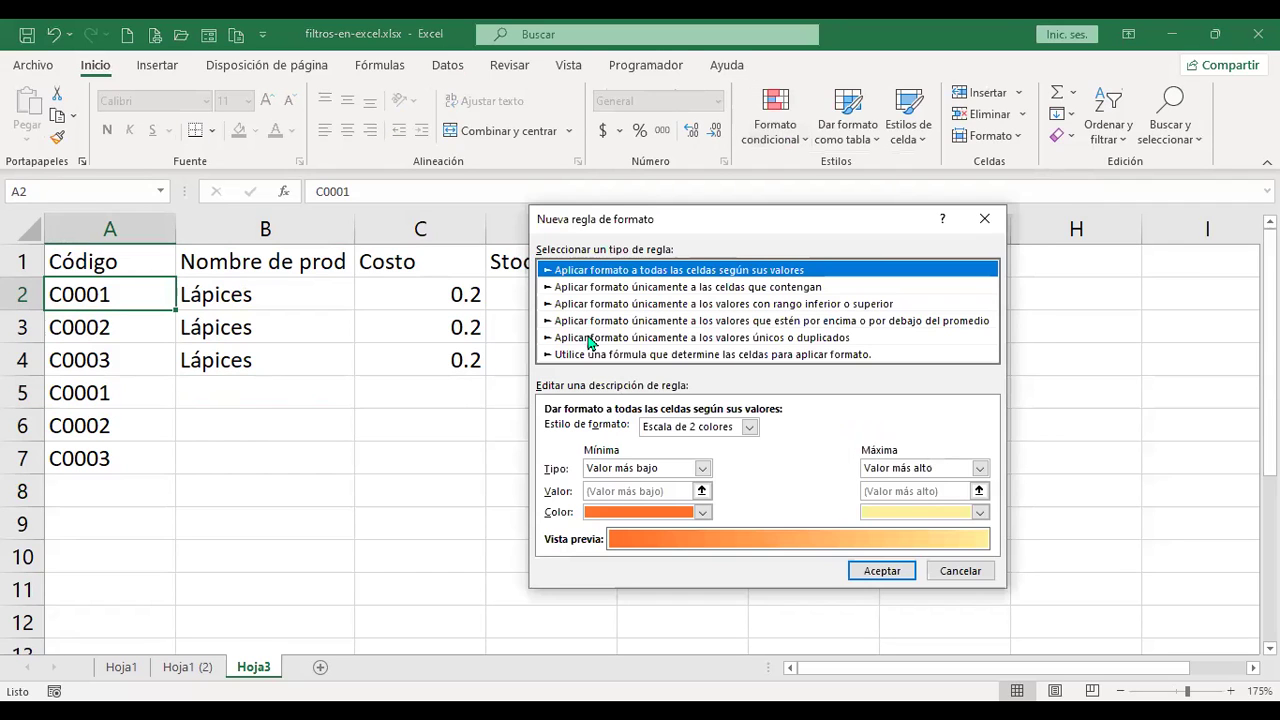
left_click(644, 339)
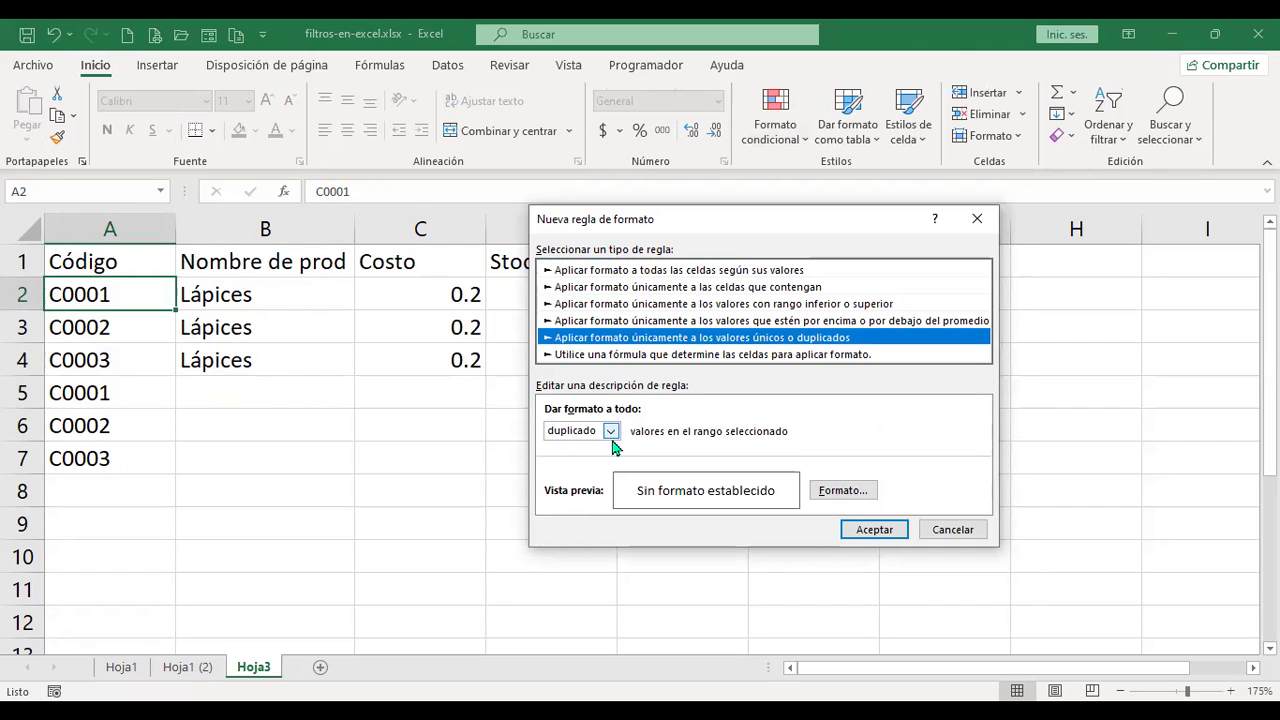
left_click(863, 498)
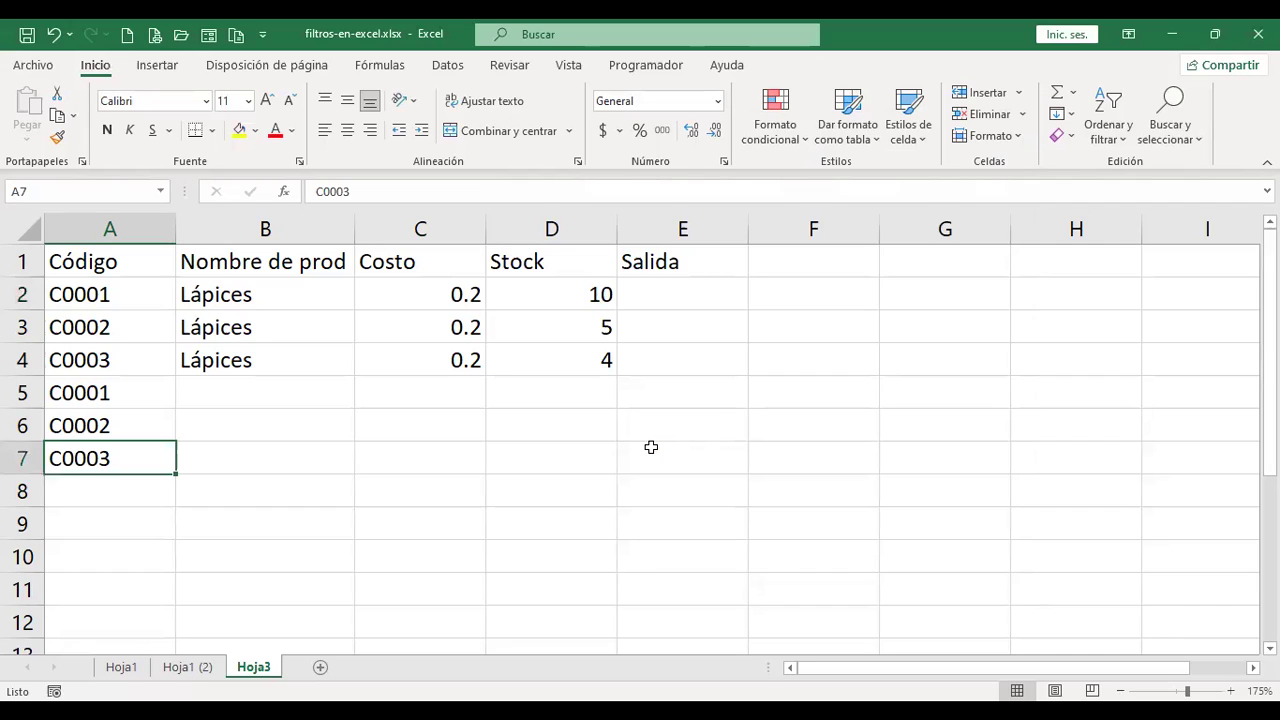
Step: Extend the code series from A6:A7 down through A10, filling in C0004 to C0006
key("Up")
key("Down")
key("Down")
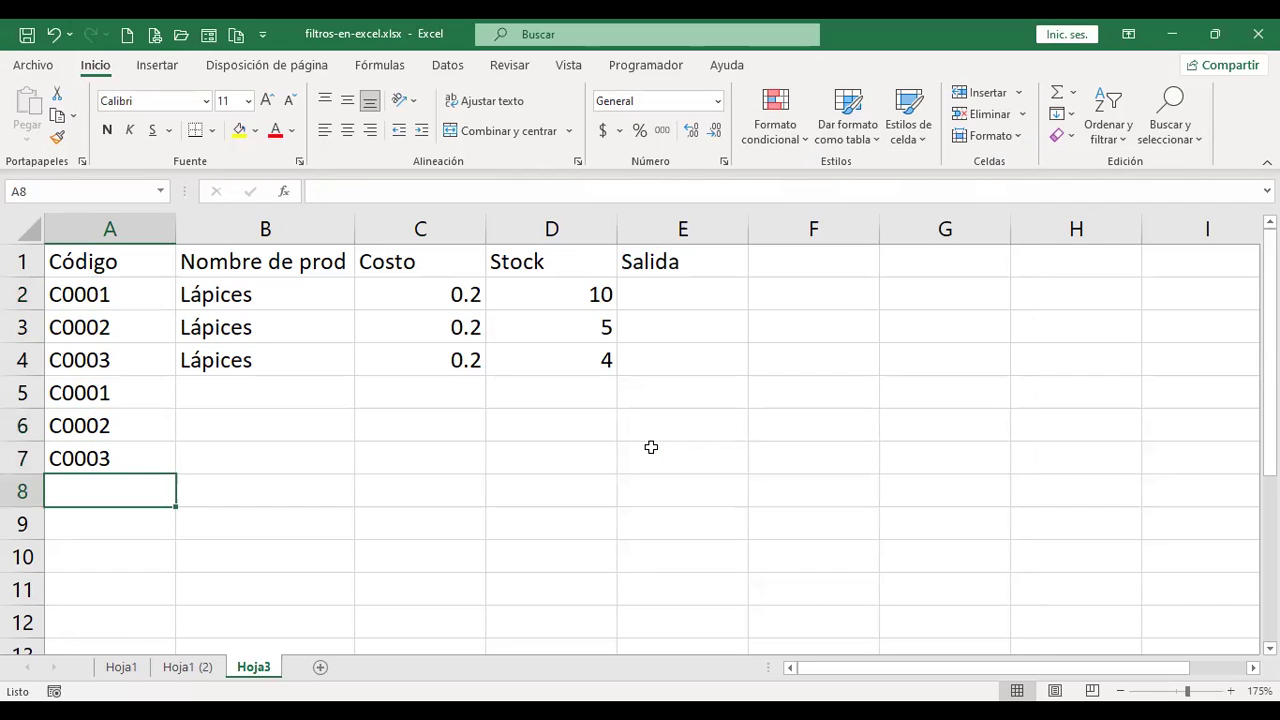
left_click_drag(100, 425, 100, 458)
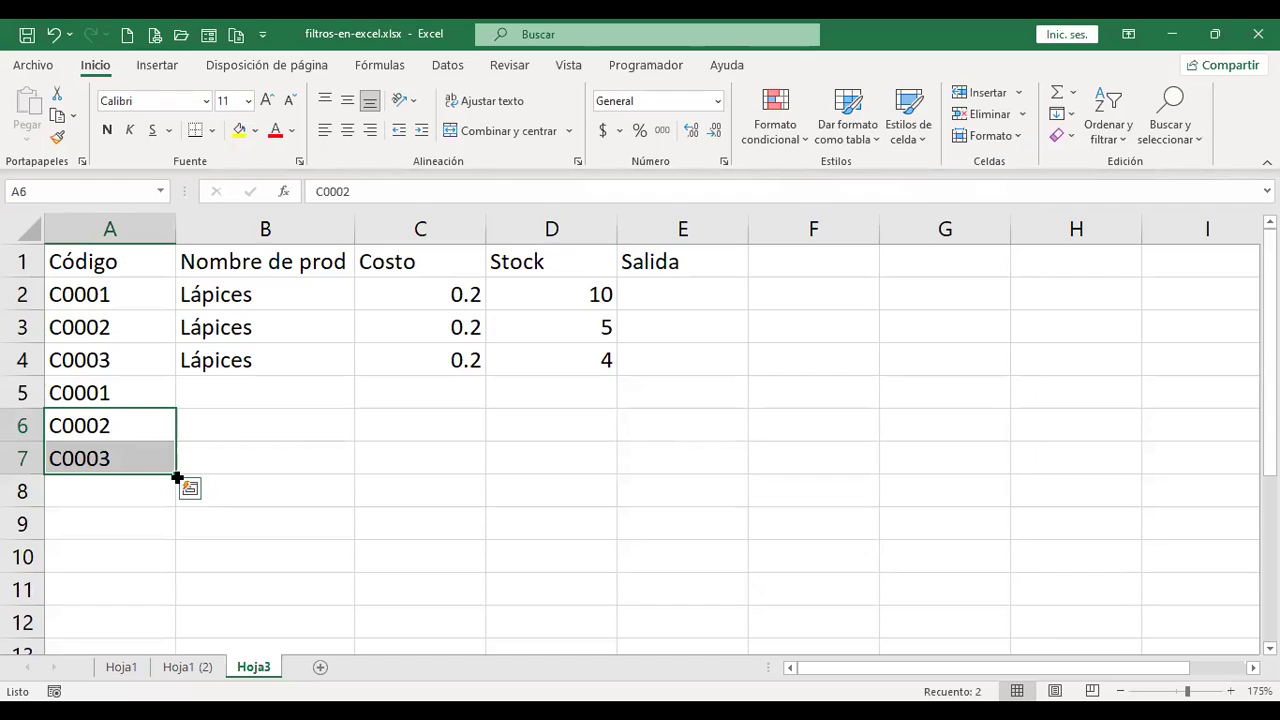
left_click_drag(177, 569, 172, 560)
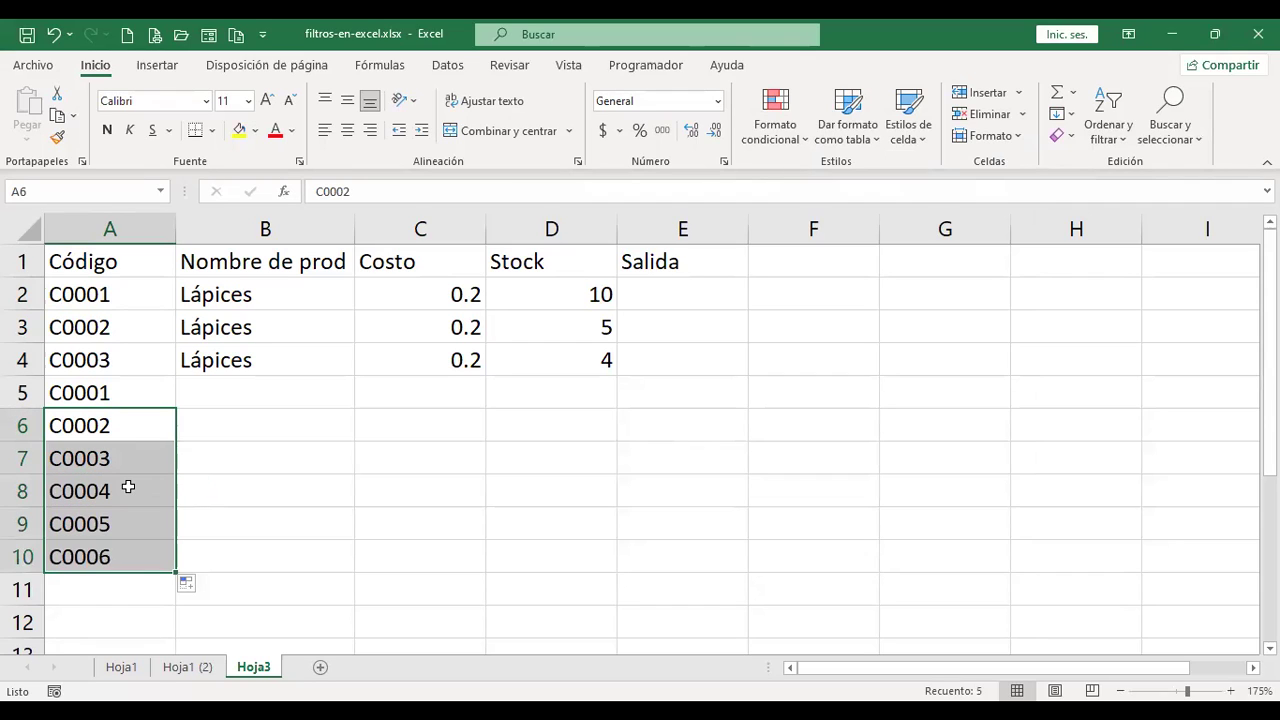
Step: Copy the code C0004 from A8 and paste it into A10 to create another duplicate
left_click(114, 496)
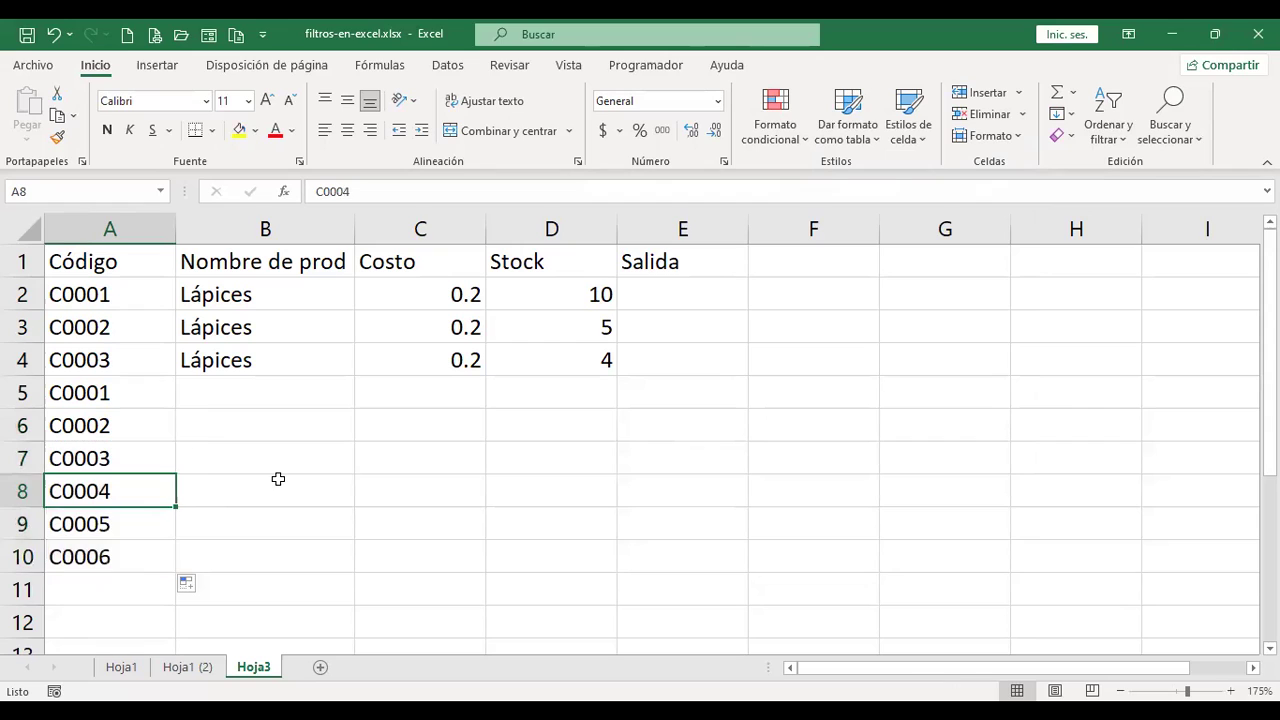
key("ctrl+c")
key("Down")
key("Down")
key("Return")
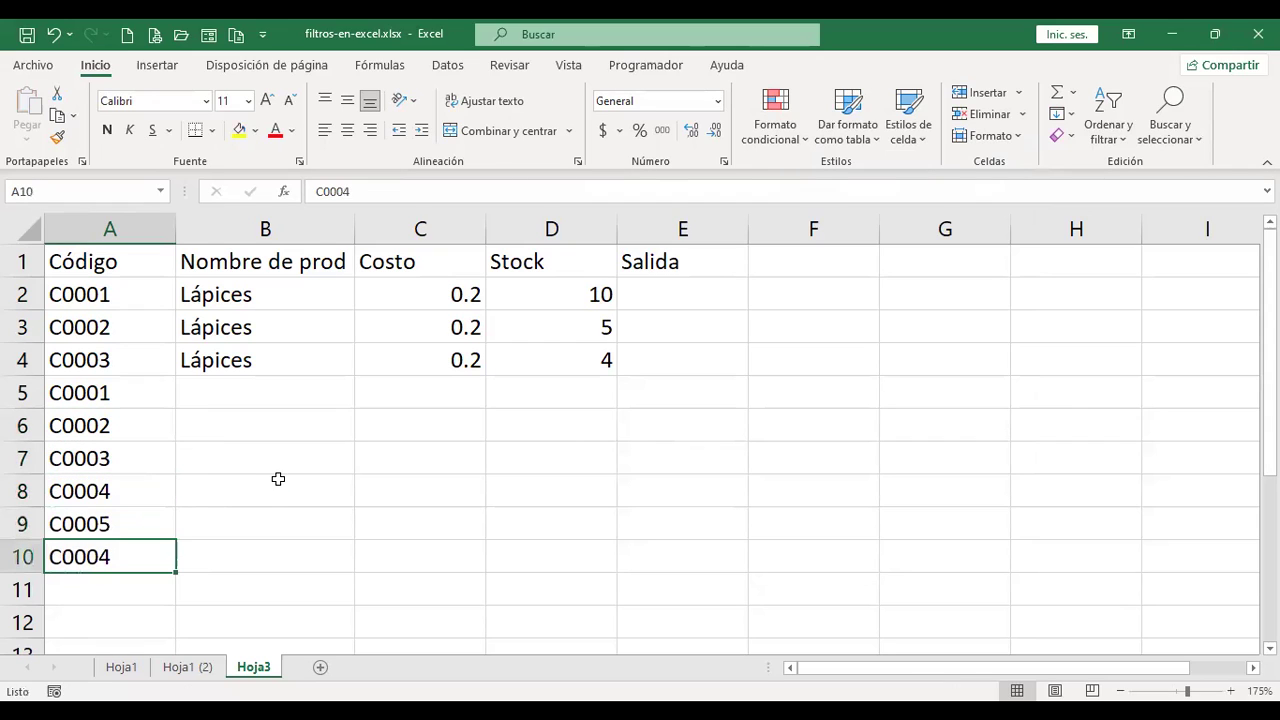
Step: Try a conditional formatting rule for duplicate values with a light yellow fill on the single cell A8
key("Up")
key("Up")
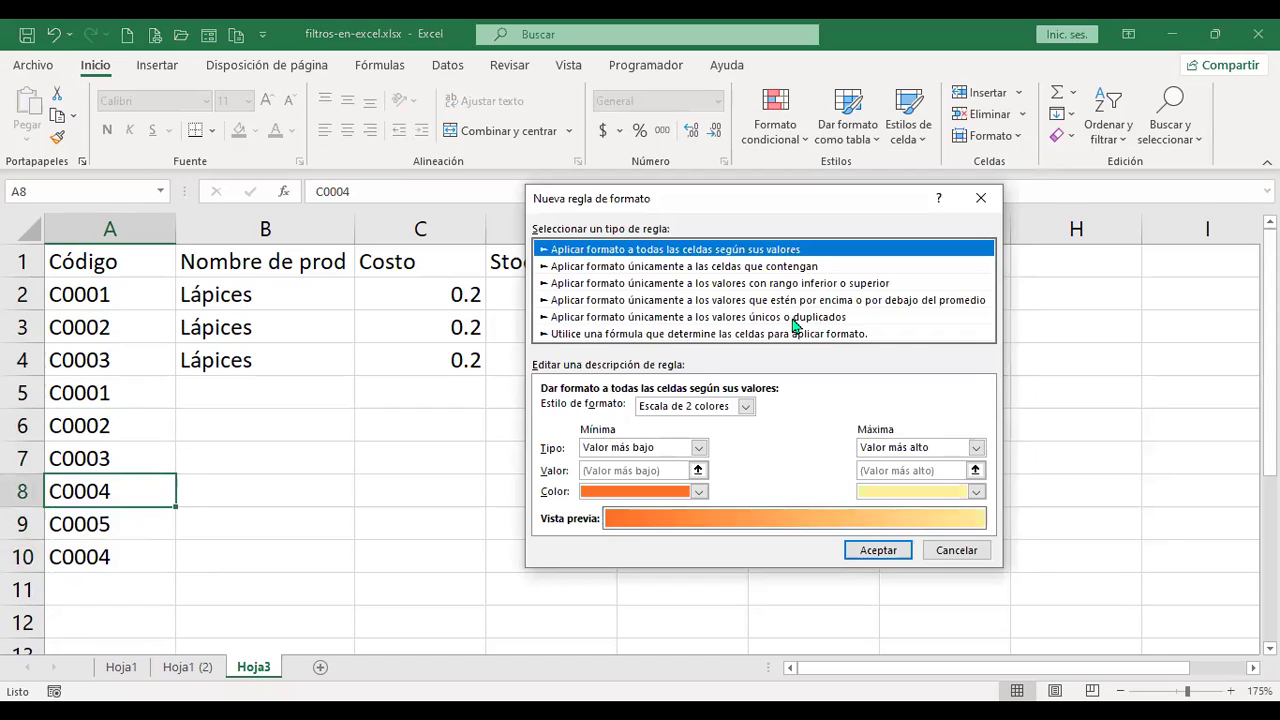
left_click(746, 318)
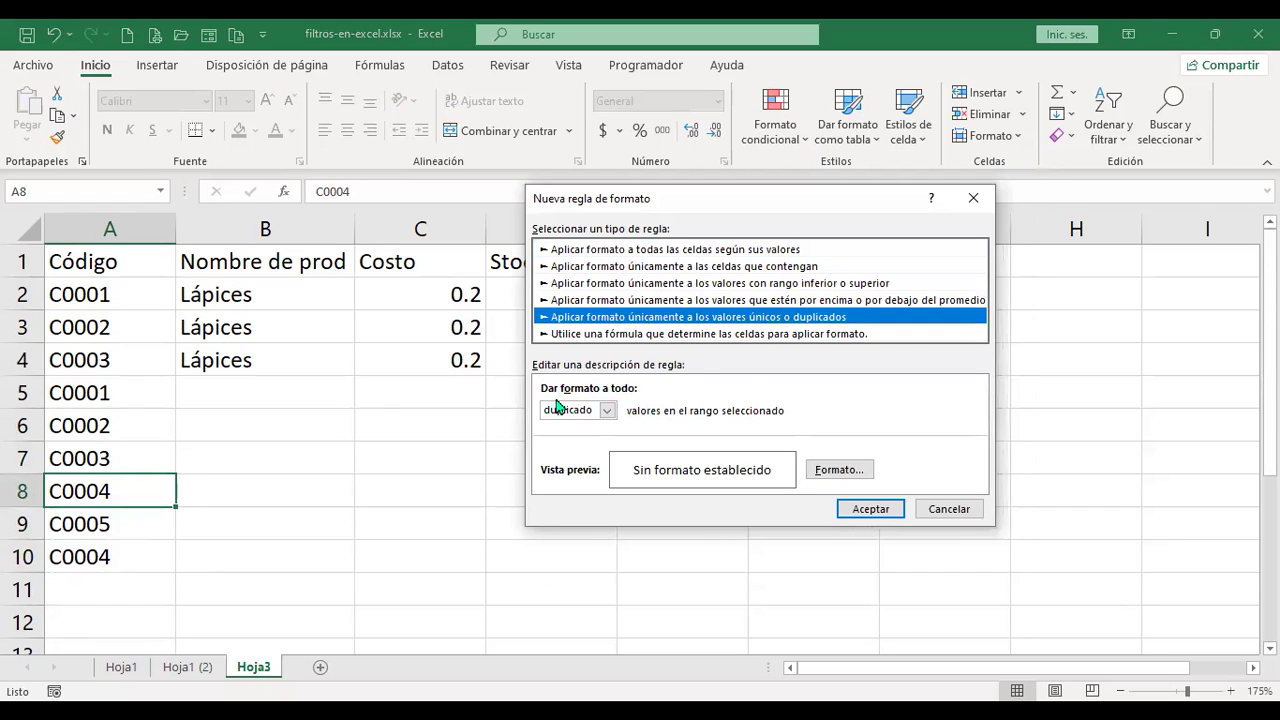
left_click(853, 470)
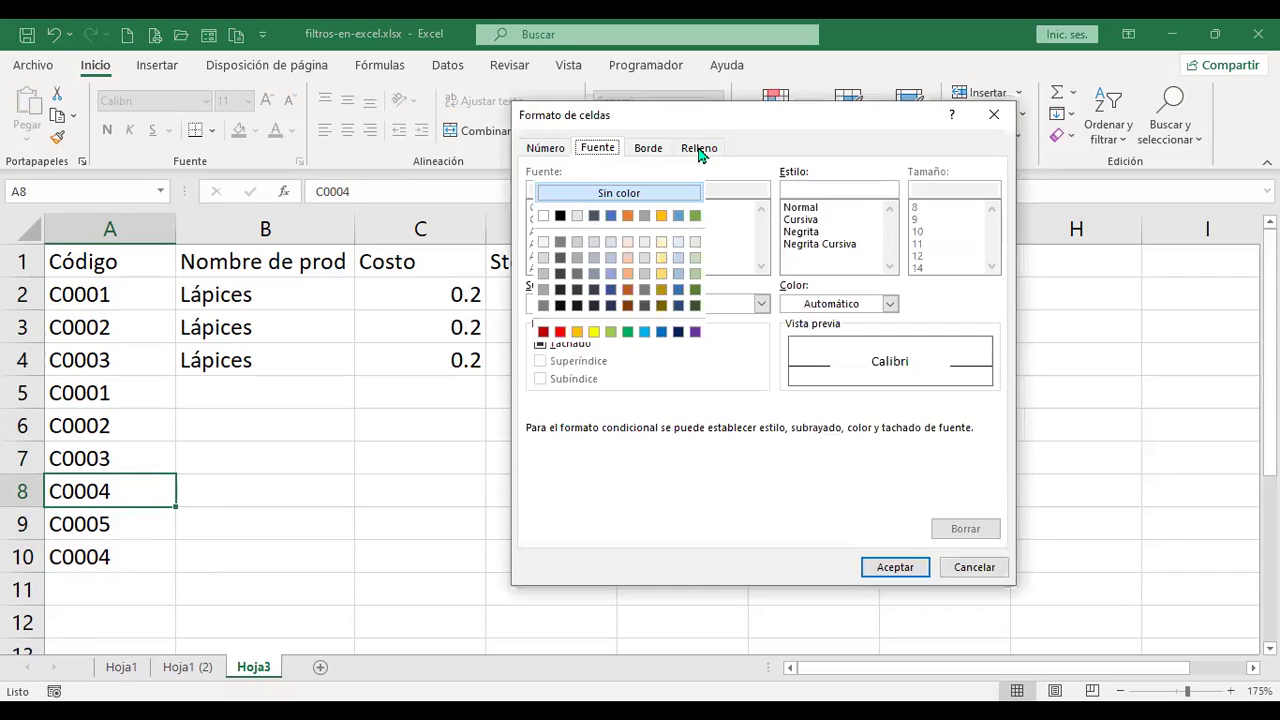
left_click(700, 150)
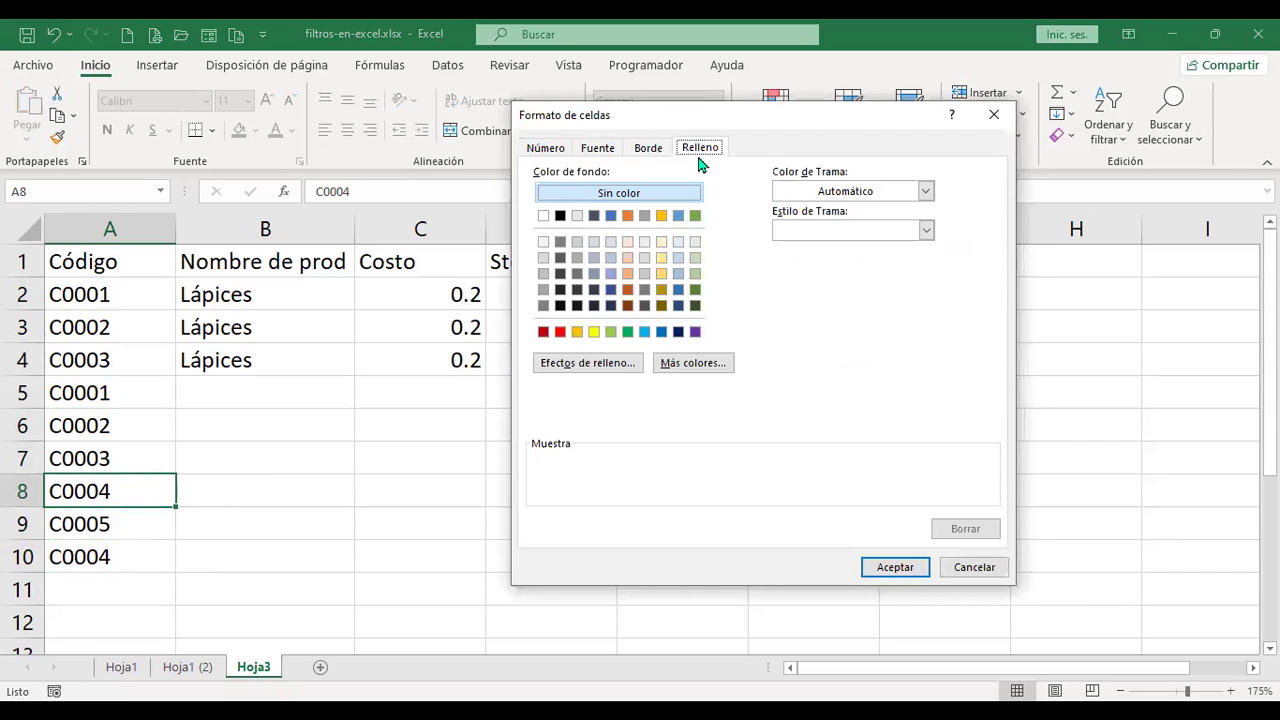
left_click(661, 241)
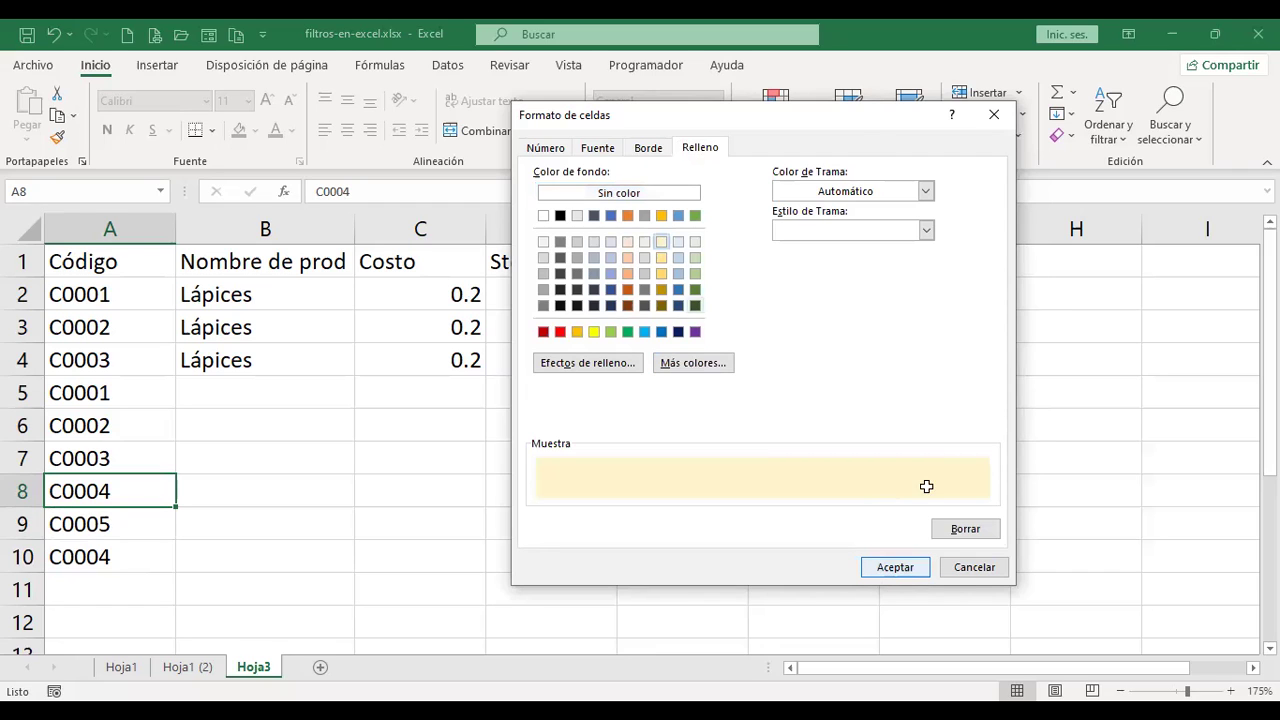
Step: Apply a conditional formatting rule to A2:A10 that highlights duplicate values with a light green fill
left_click_drag(128, 294, 104, 557)
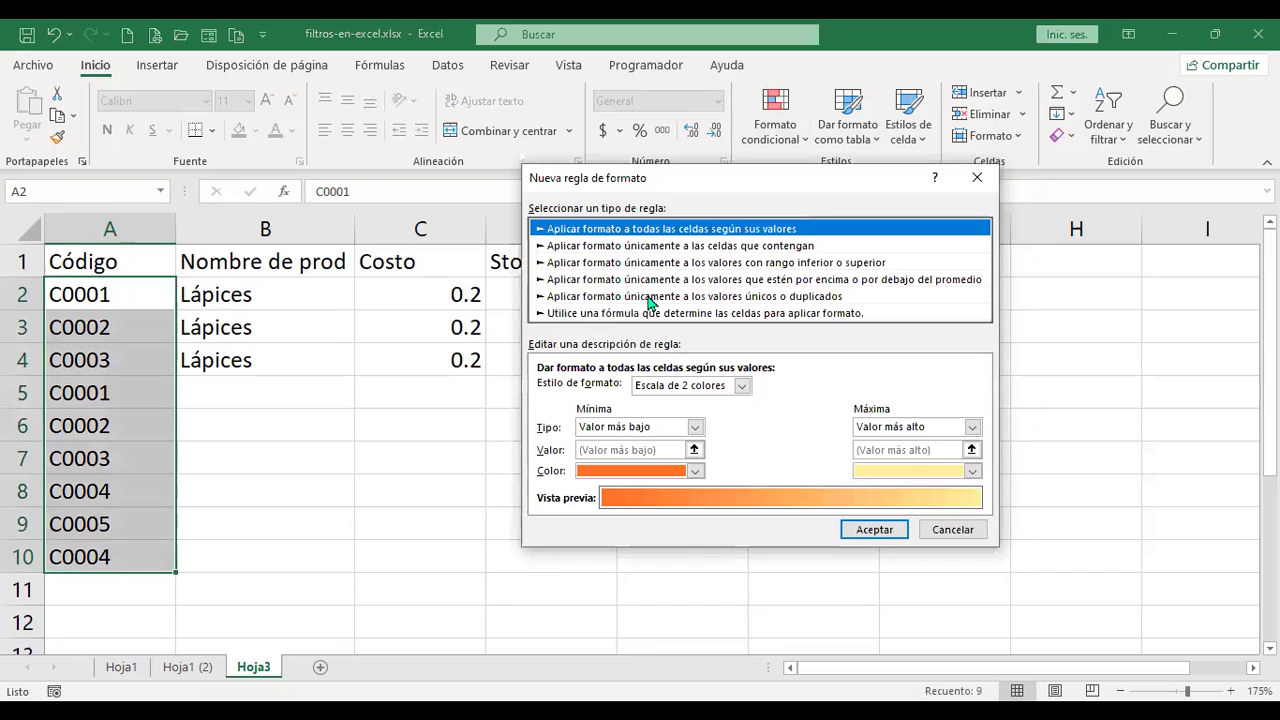
left_click(825, 298)
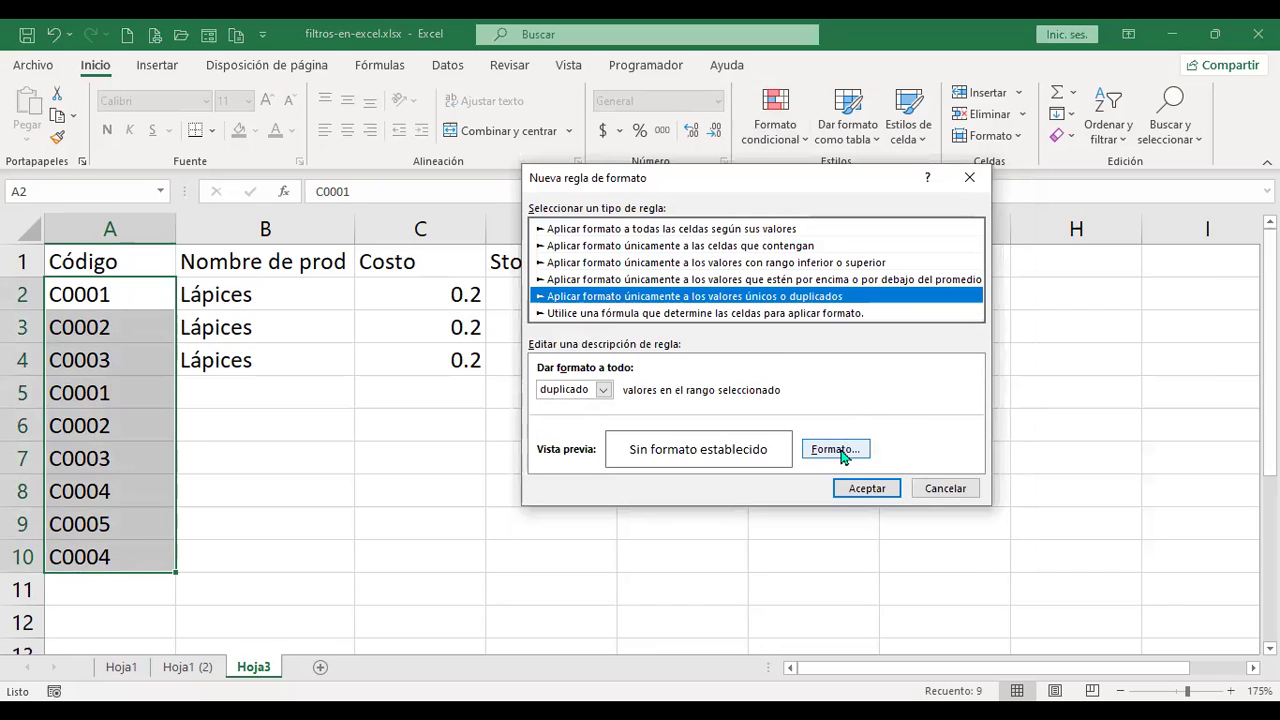
key("Tab")
key("Tab")
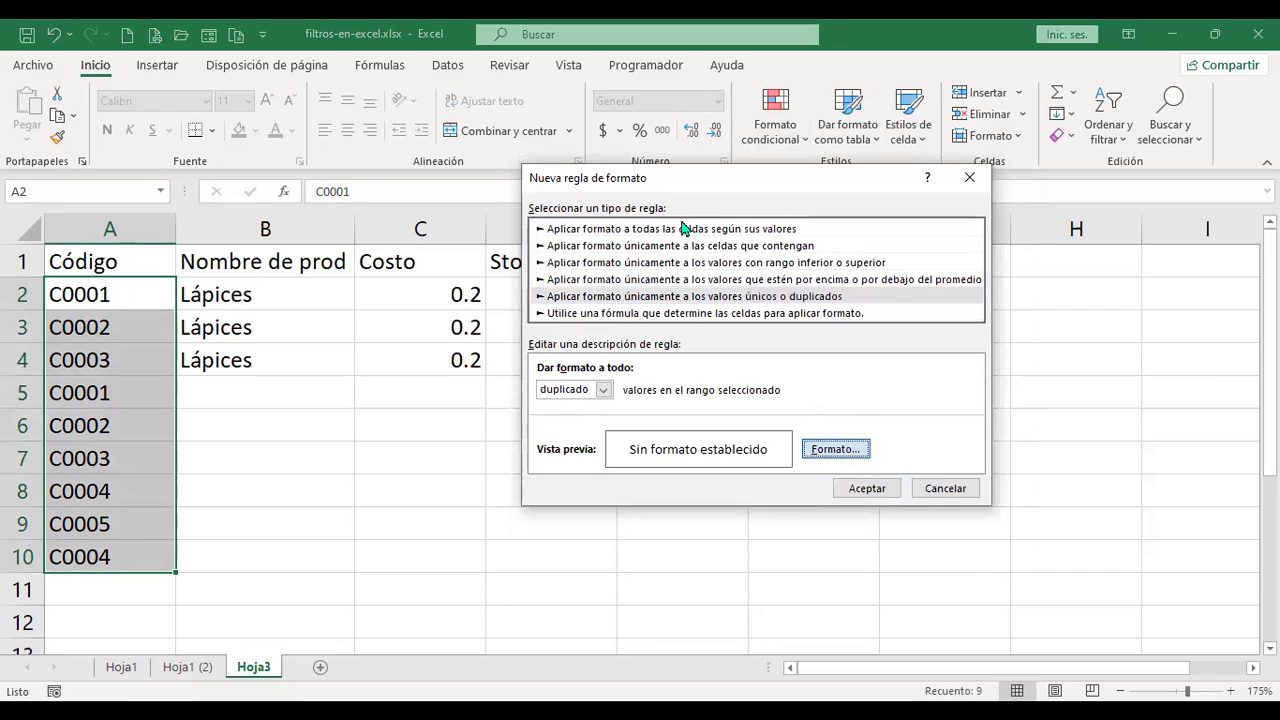
key("Return")
left_click(691, 238)
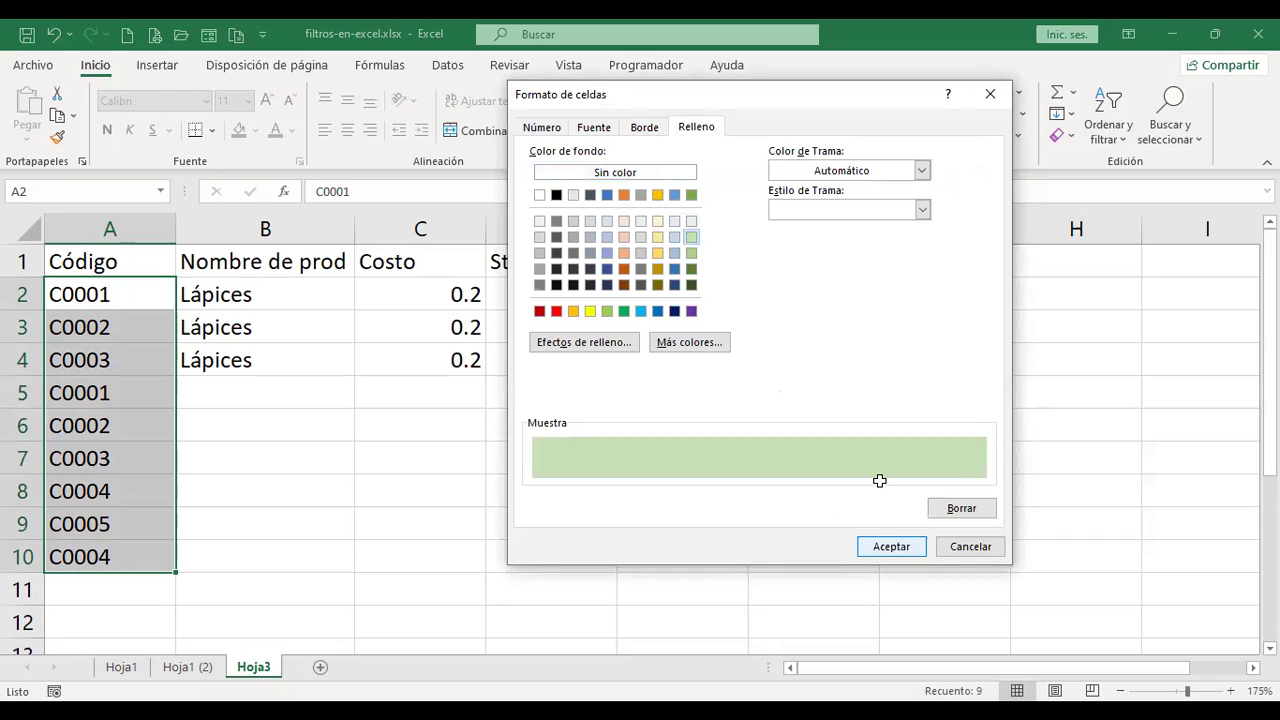
key("Return")
key("Return")
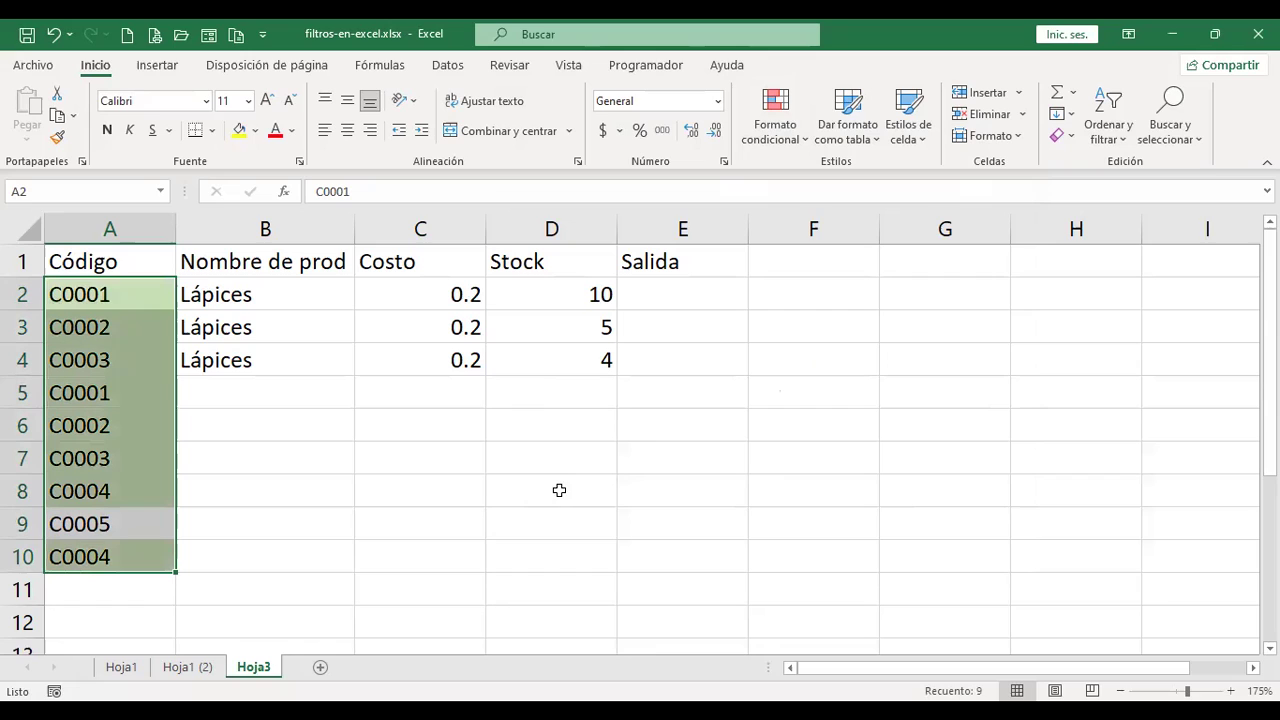
Step: Replace the code in A3 with C0006
left_click(139, 387)
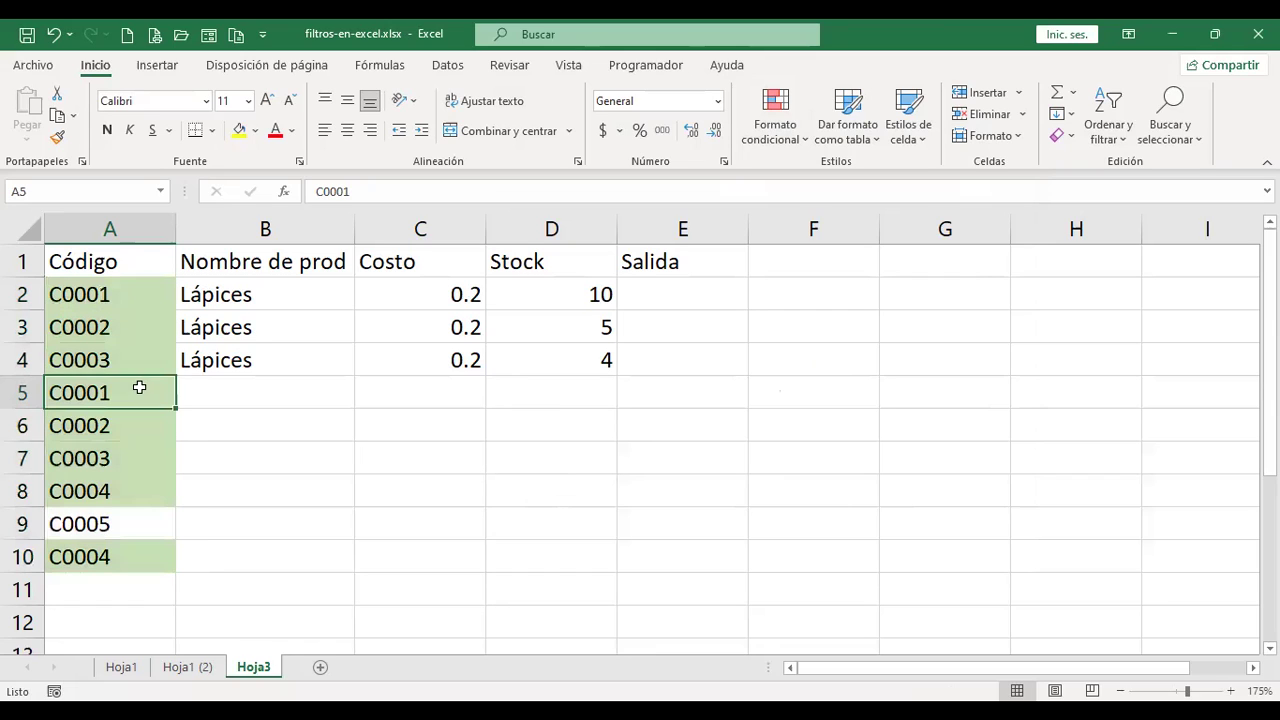
left_click(110, 328)
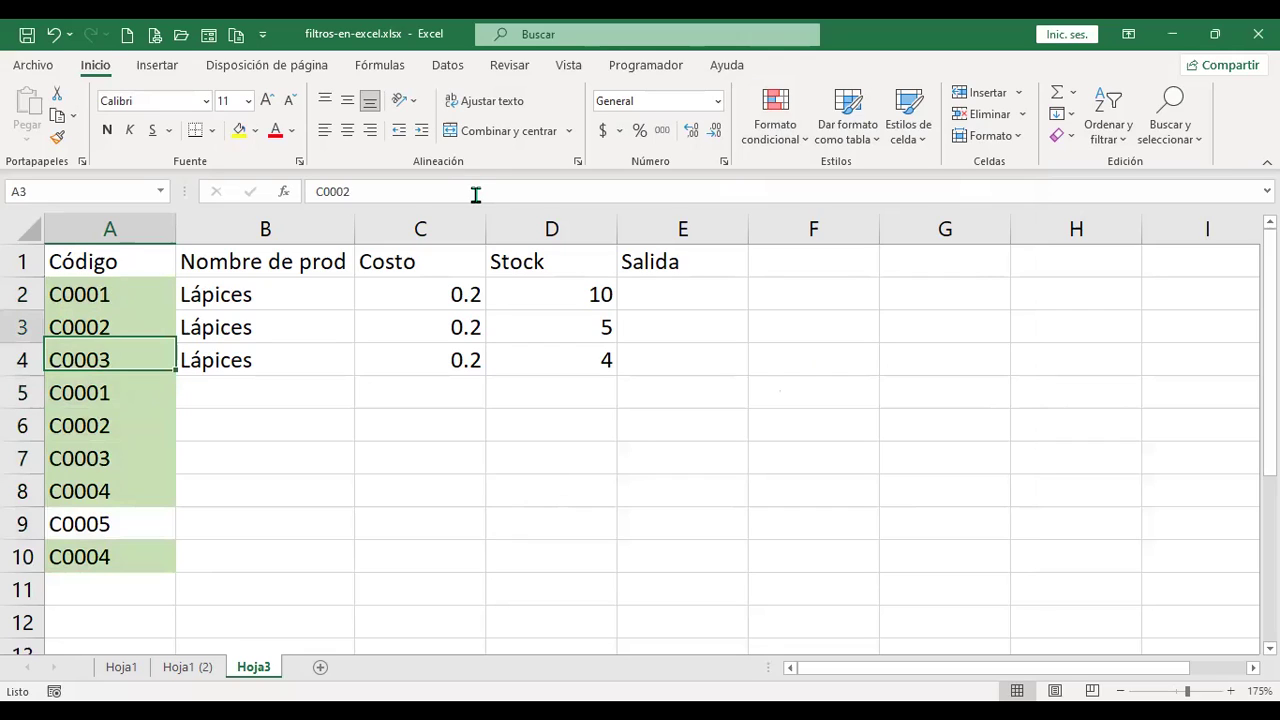
type("C0006")
key("Return")
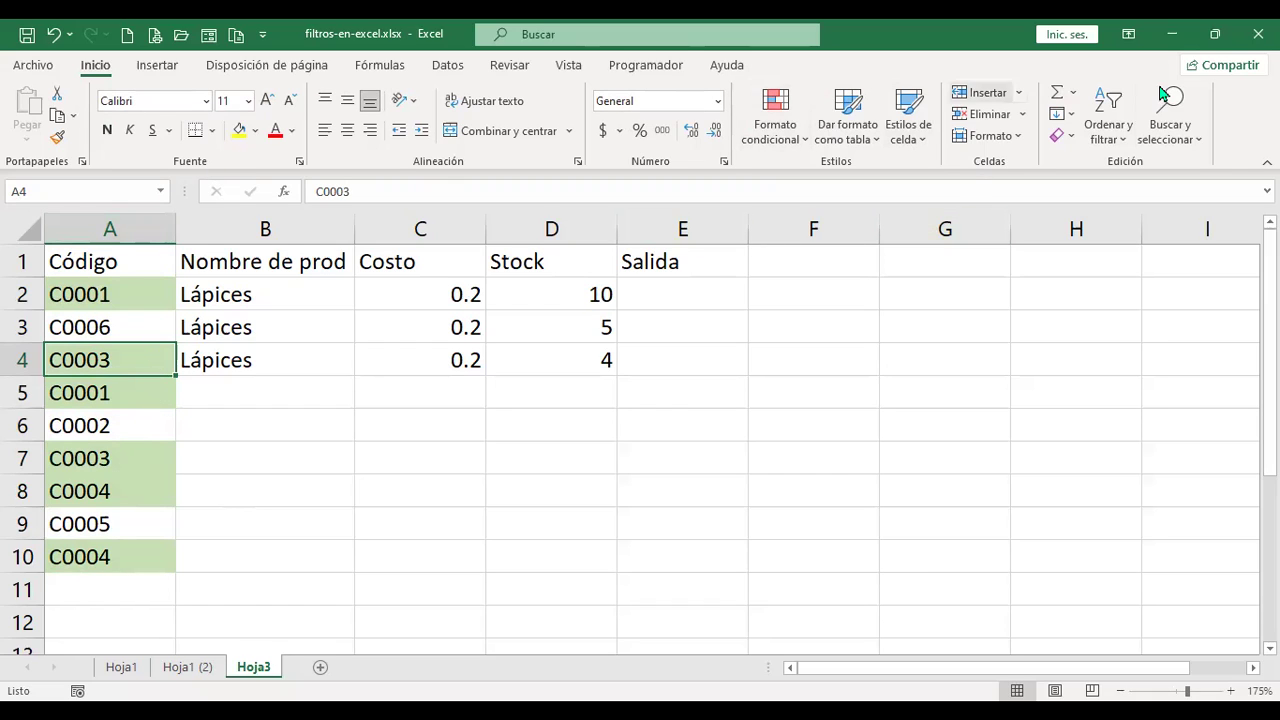
Step: Custom-sort the product table by the Código column according to cell color, placing cells without color first
left_click(1110, 133)
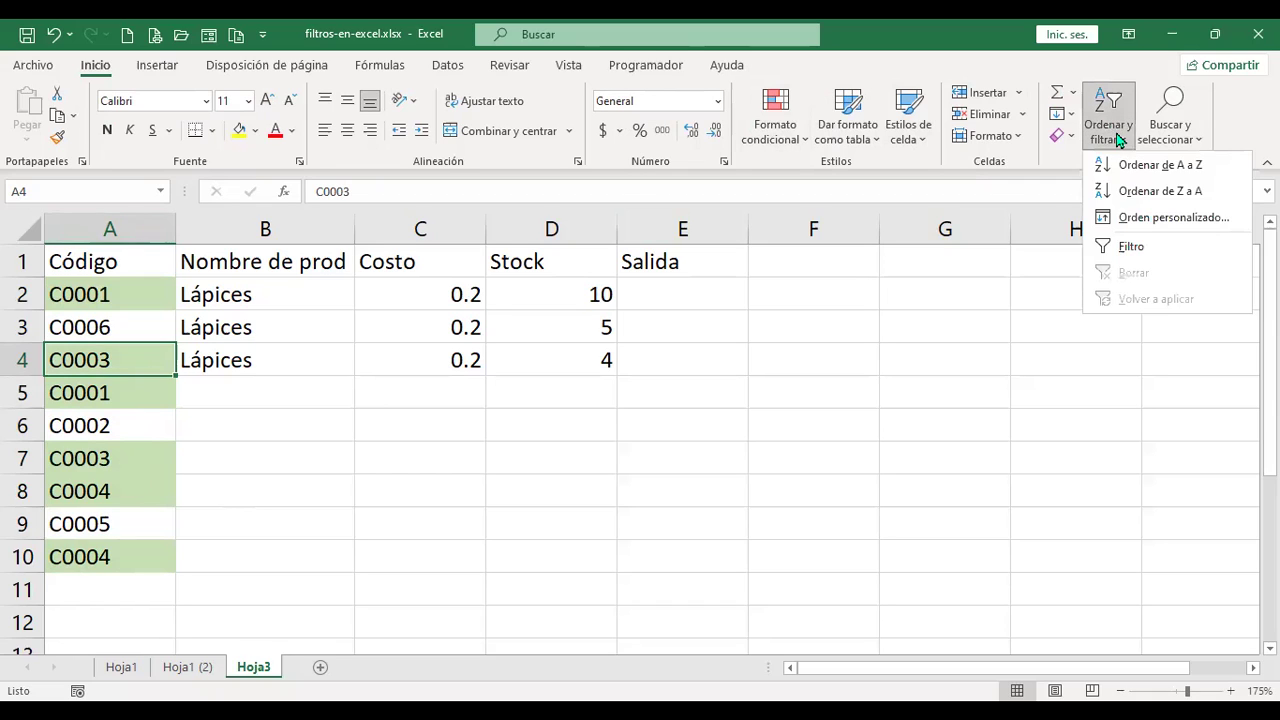
left_click(1172, 220)
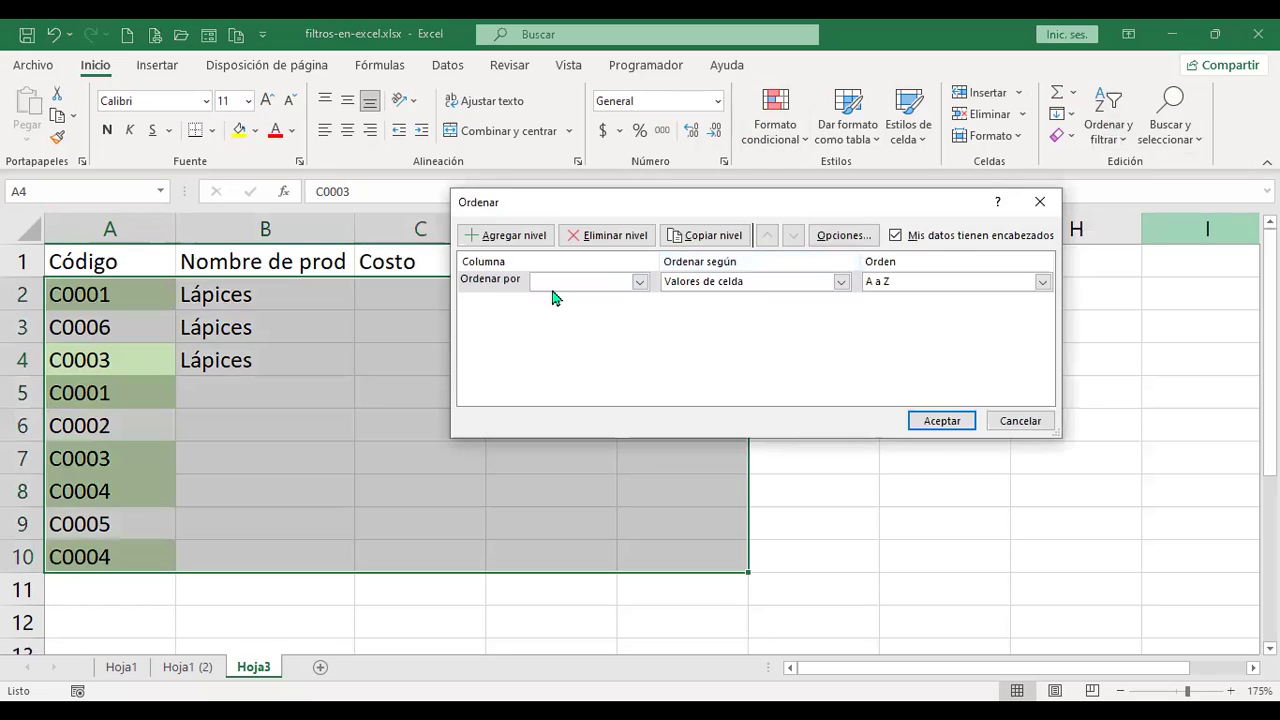
left_click(638, 282)
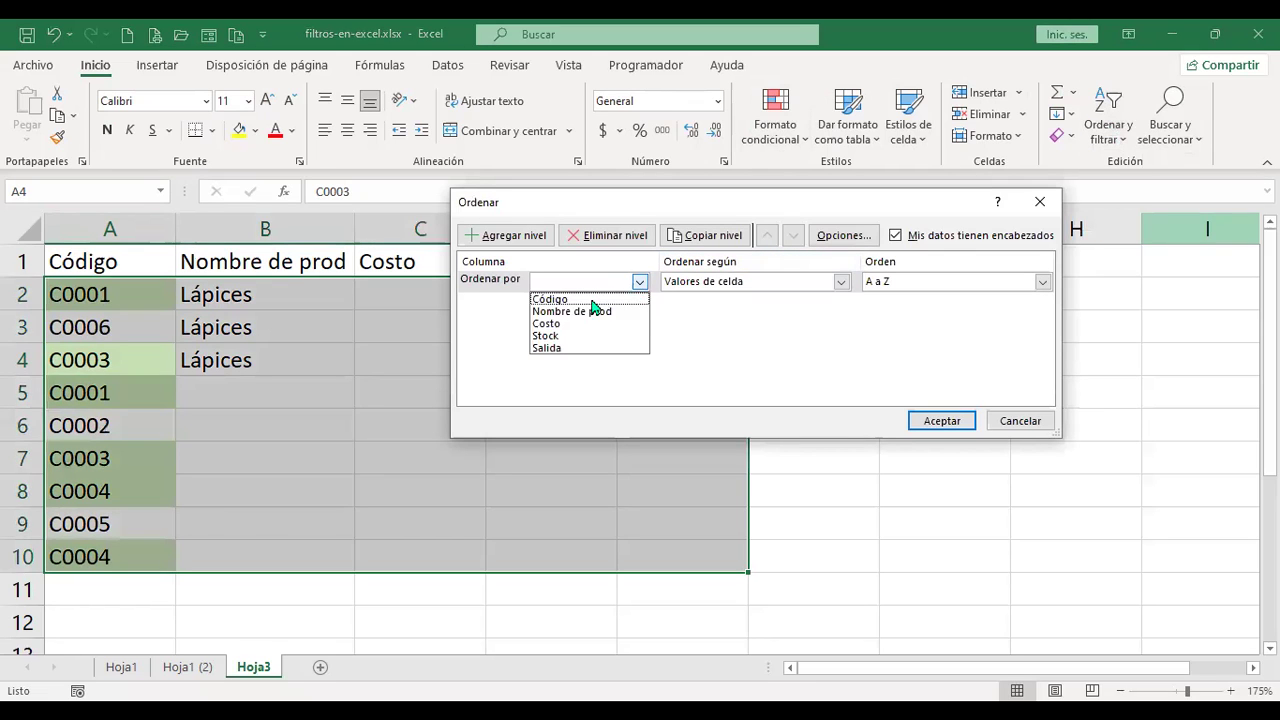
left_click(578, 296)
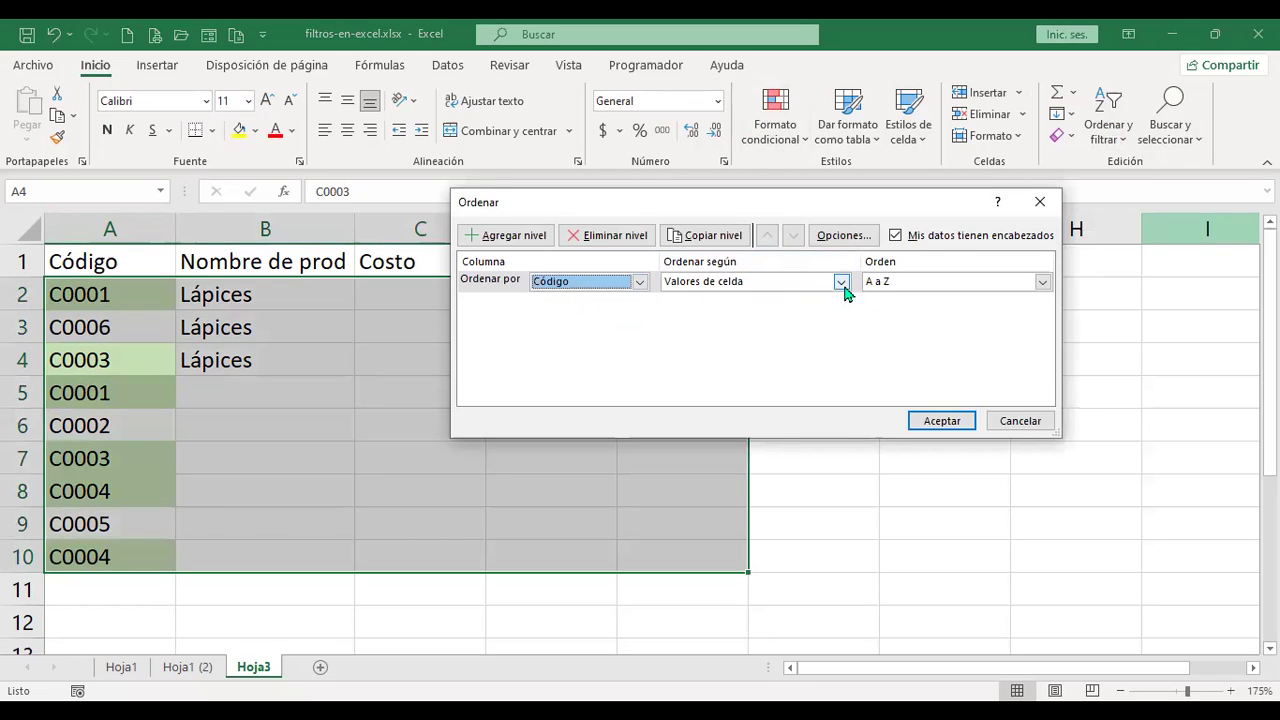
left_click(841, 282)
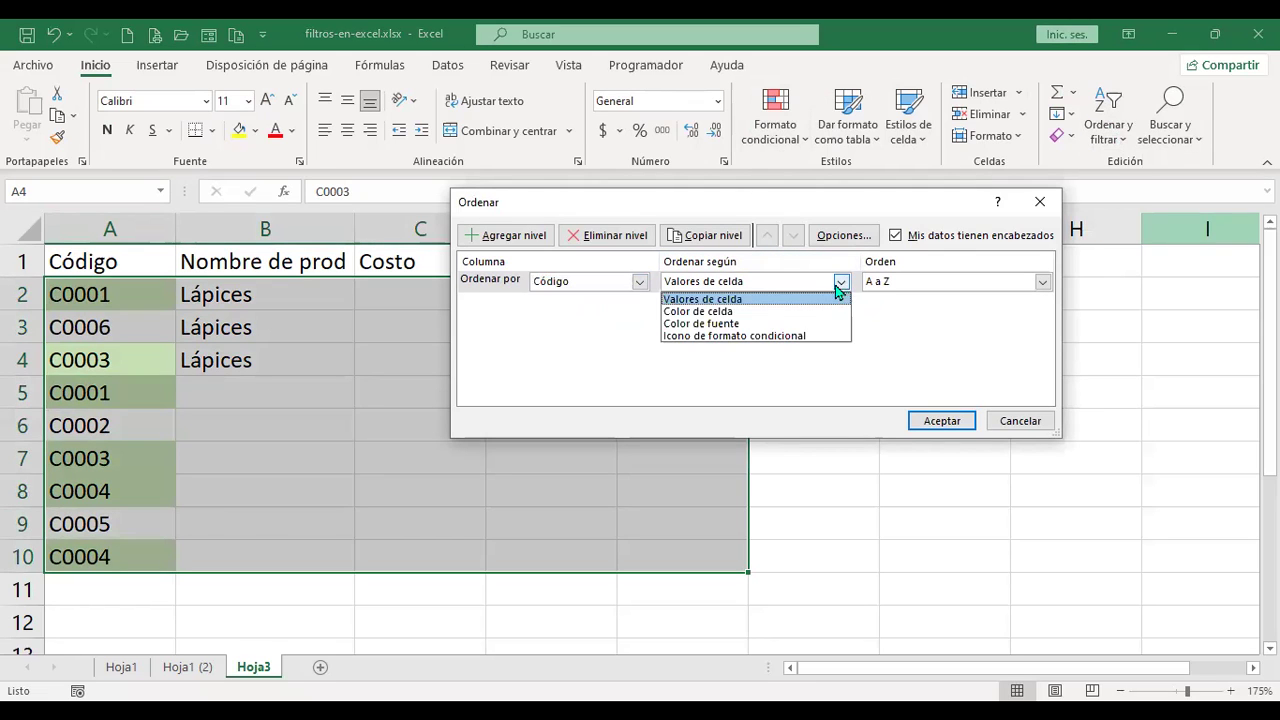
left_click(735, 312)
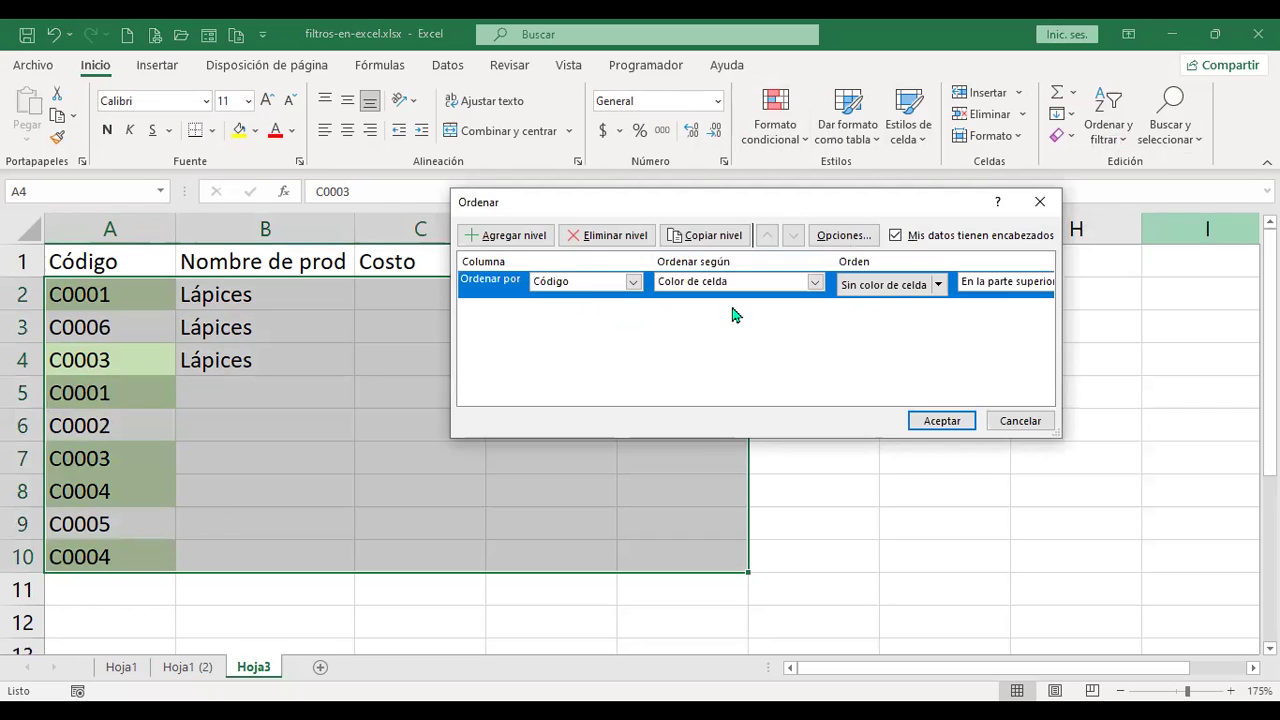
left_click(961, 423)
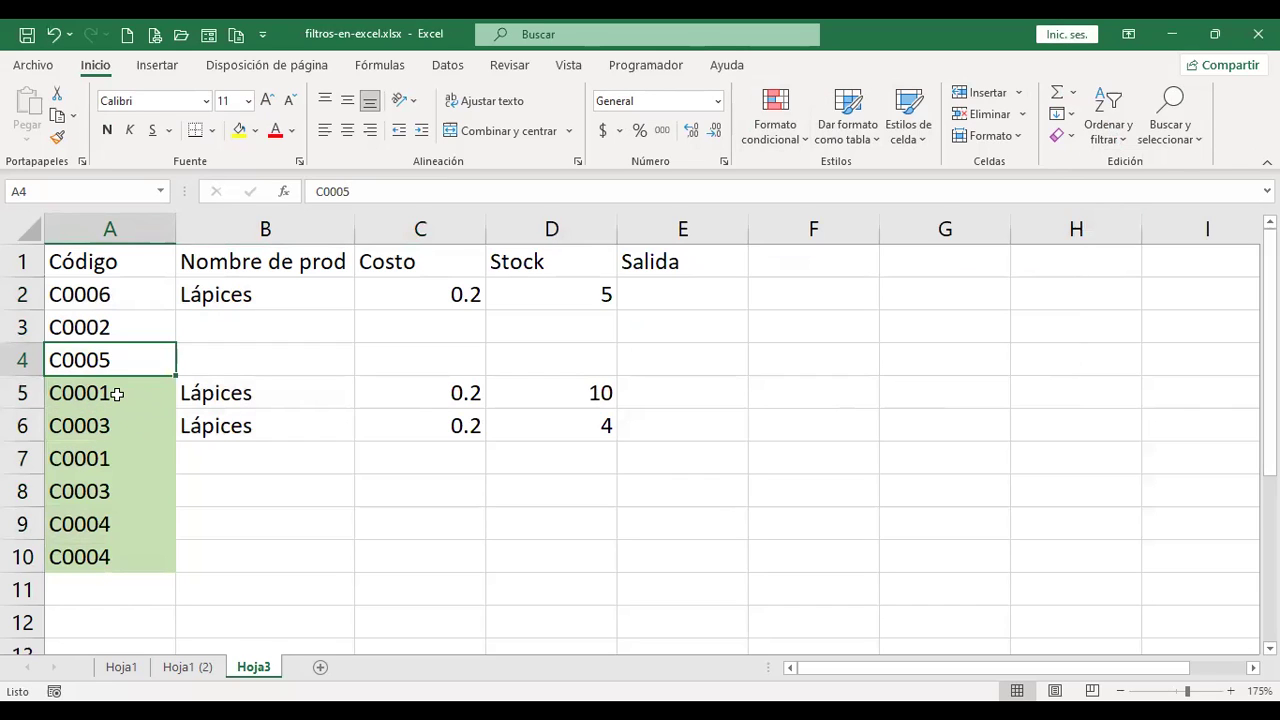
left_click(108, 393)
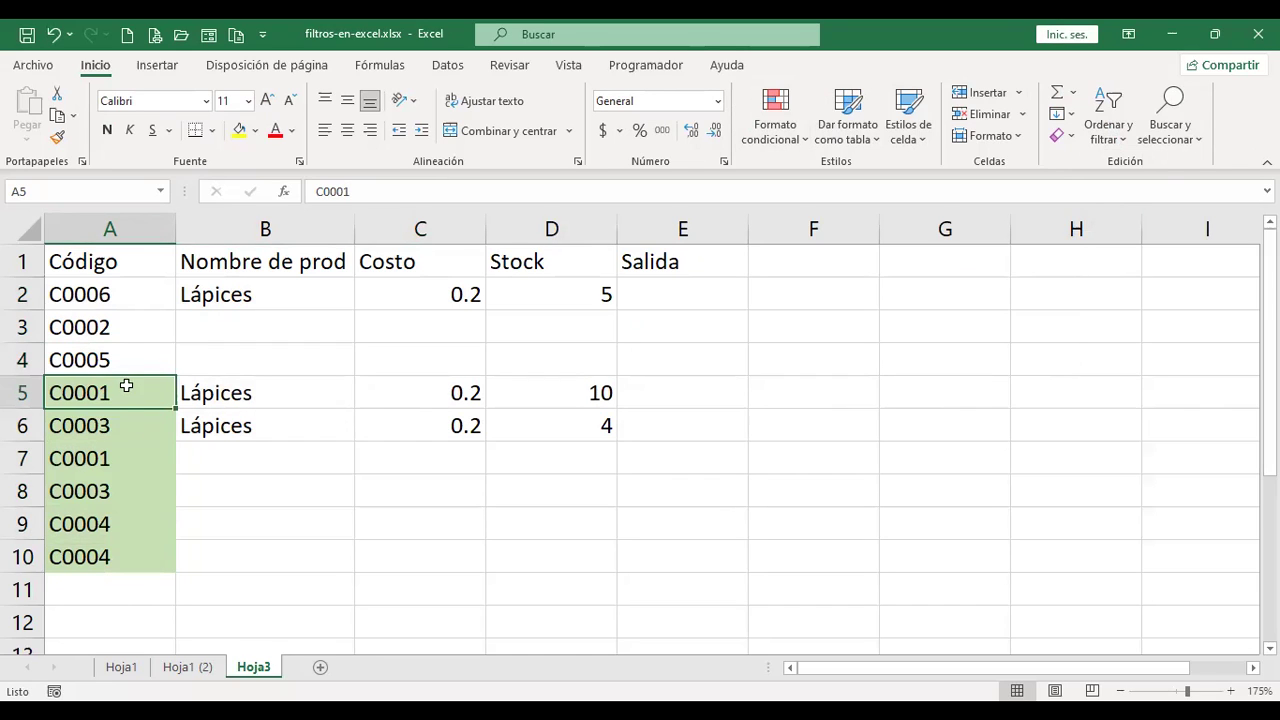
left_click(104, 459)
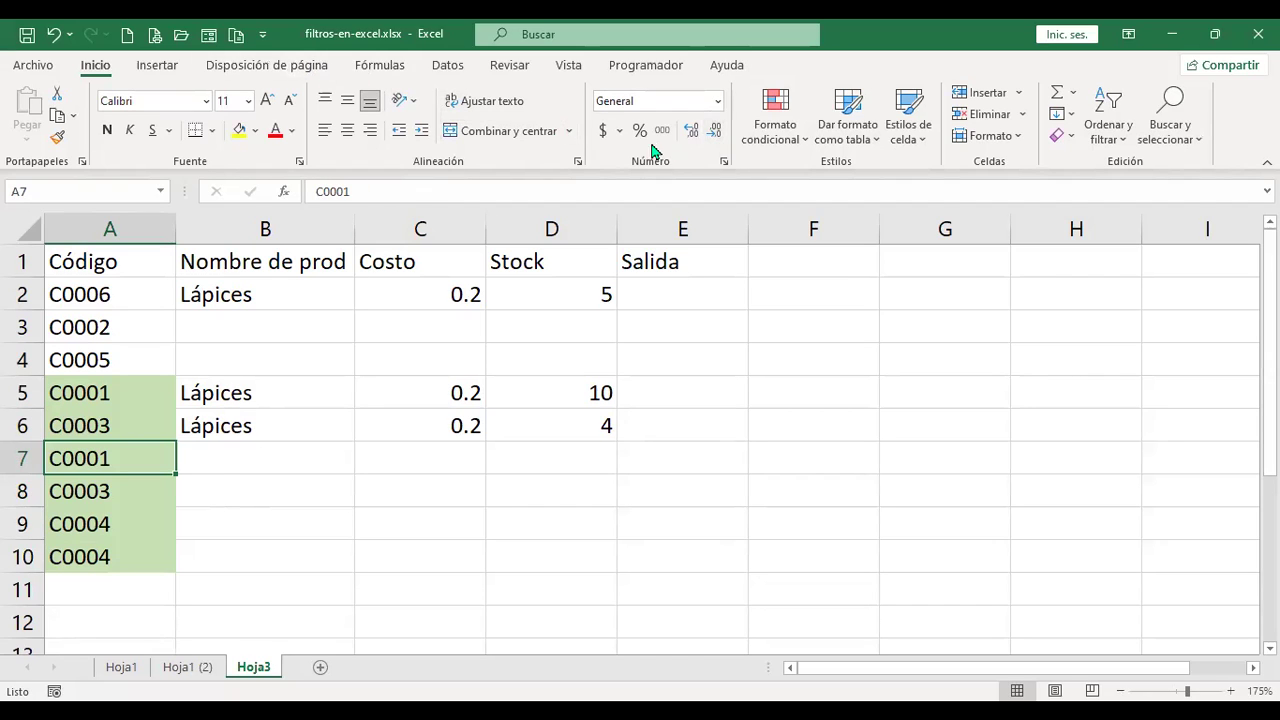
left_click(443, 64)
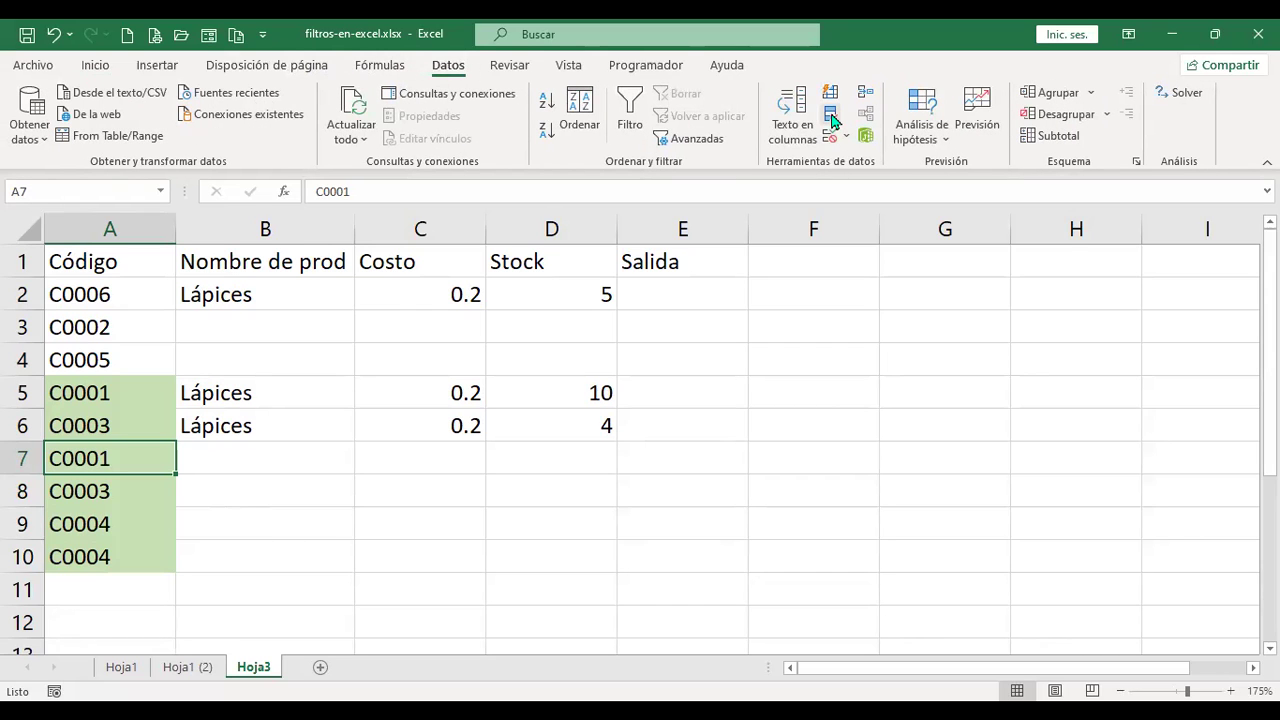
left_click(216, 428)
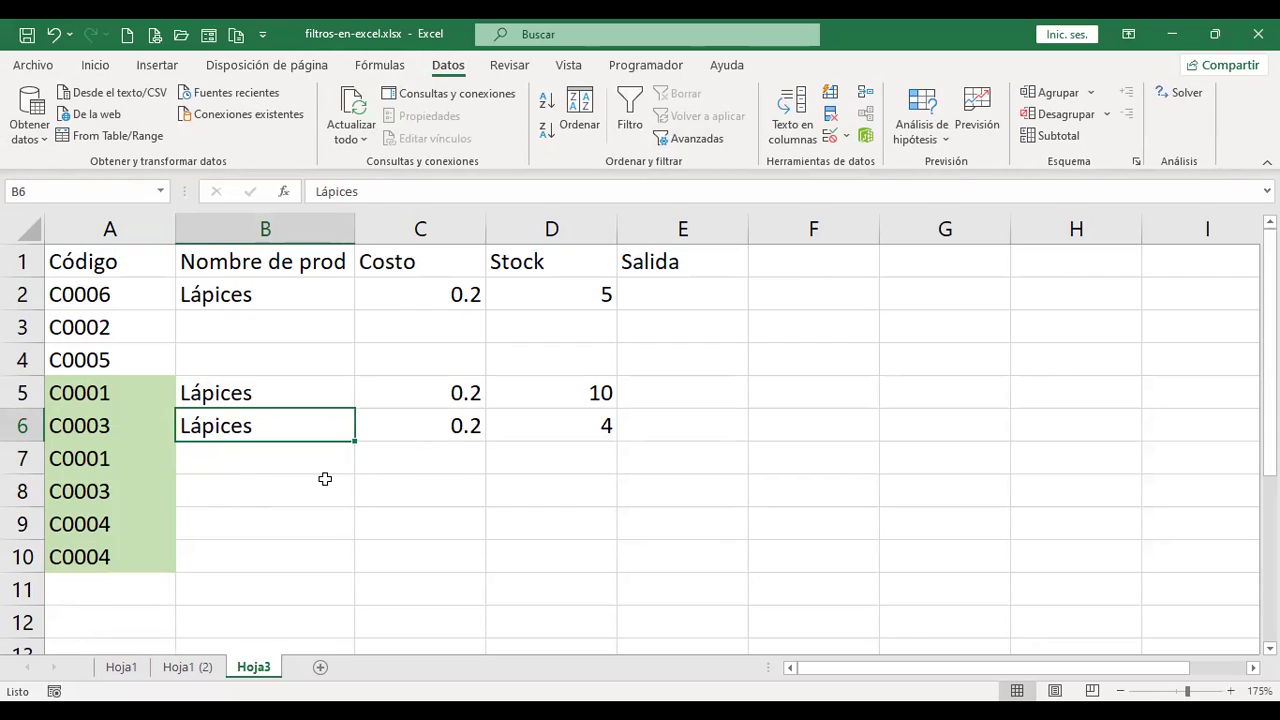
Step: Switch to the Hoja1 sheet and turn on filters for the sales table's header row at A5
left_click(121, 667)
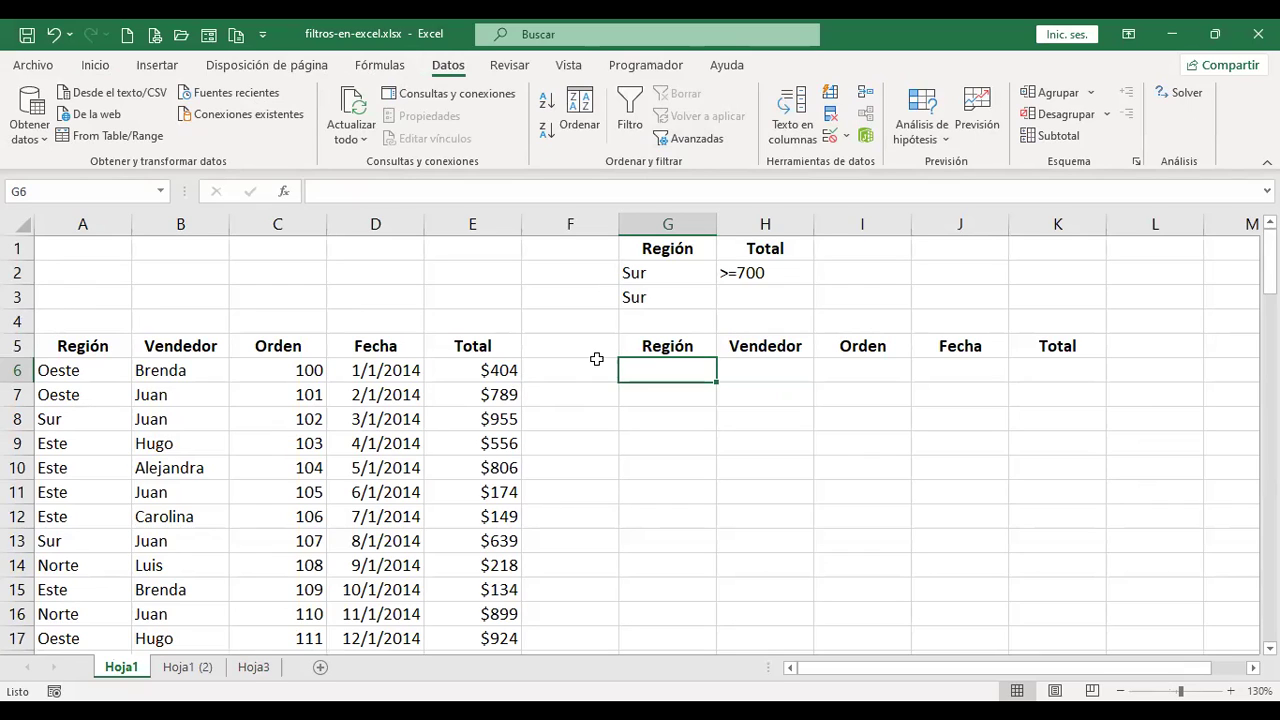
left_click(100, 370)
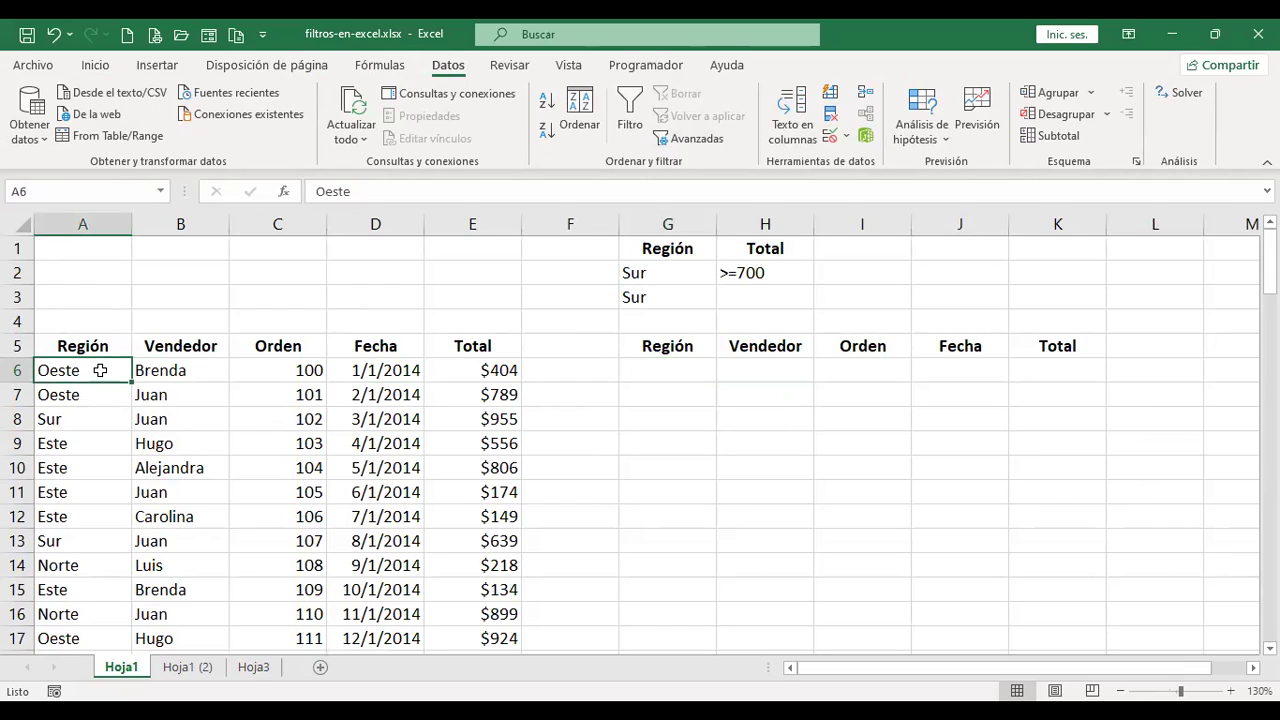
left_click(103, 344)
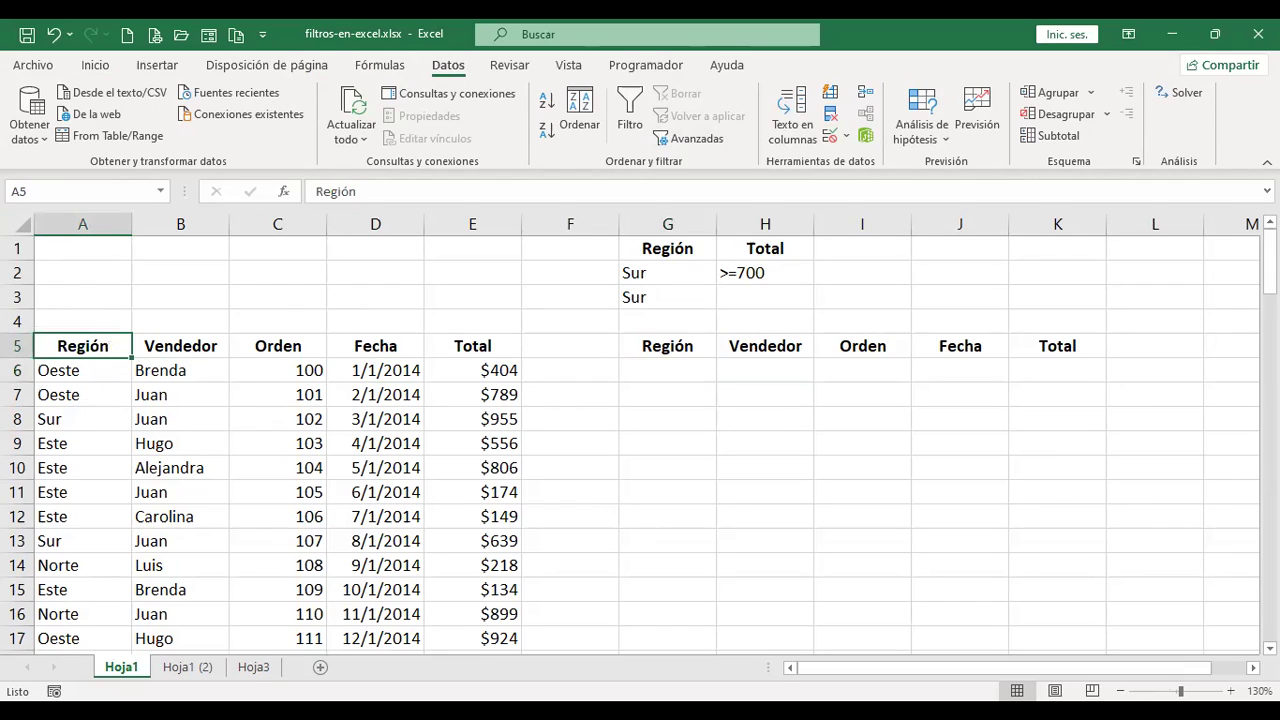
key("ctrl+shift+l")
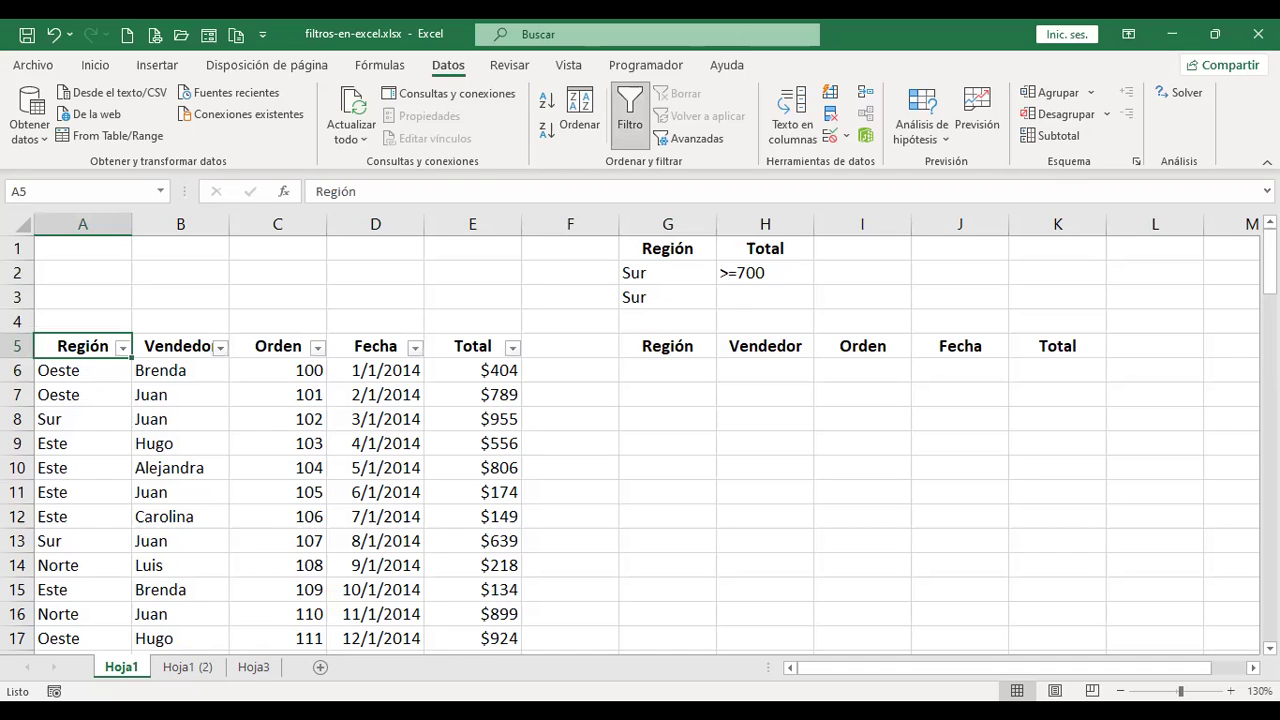
Step: Examine the filter options of the Región and Vendedor columns without applying any filter
scroll(689, 459, "up", 2)
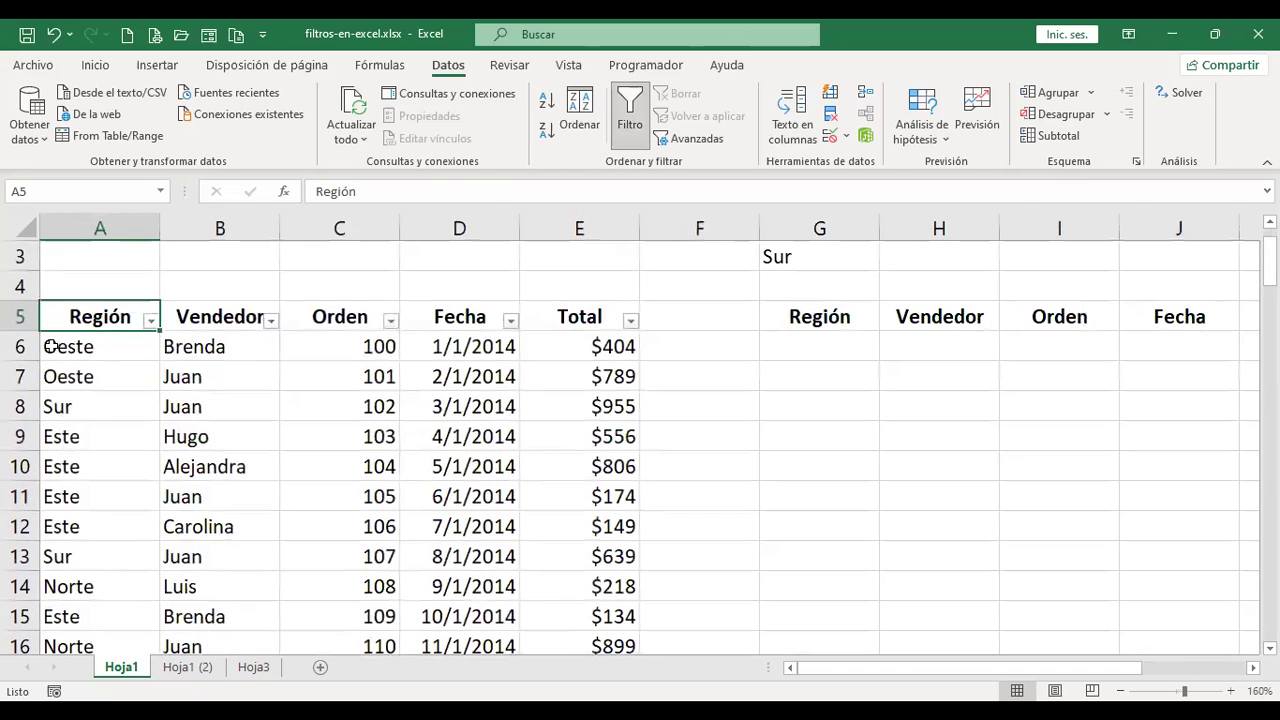
left_click(151, 322)
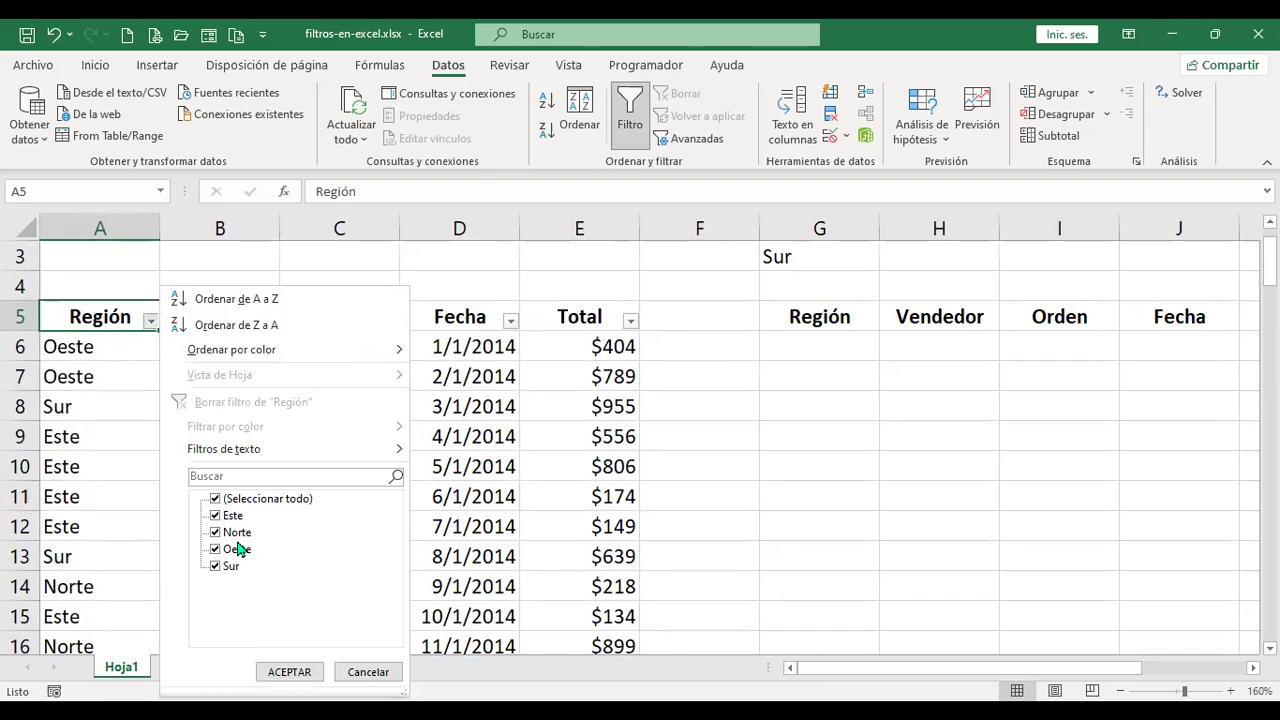
left_click(360, 675)
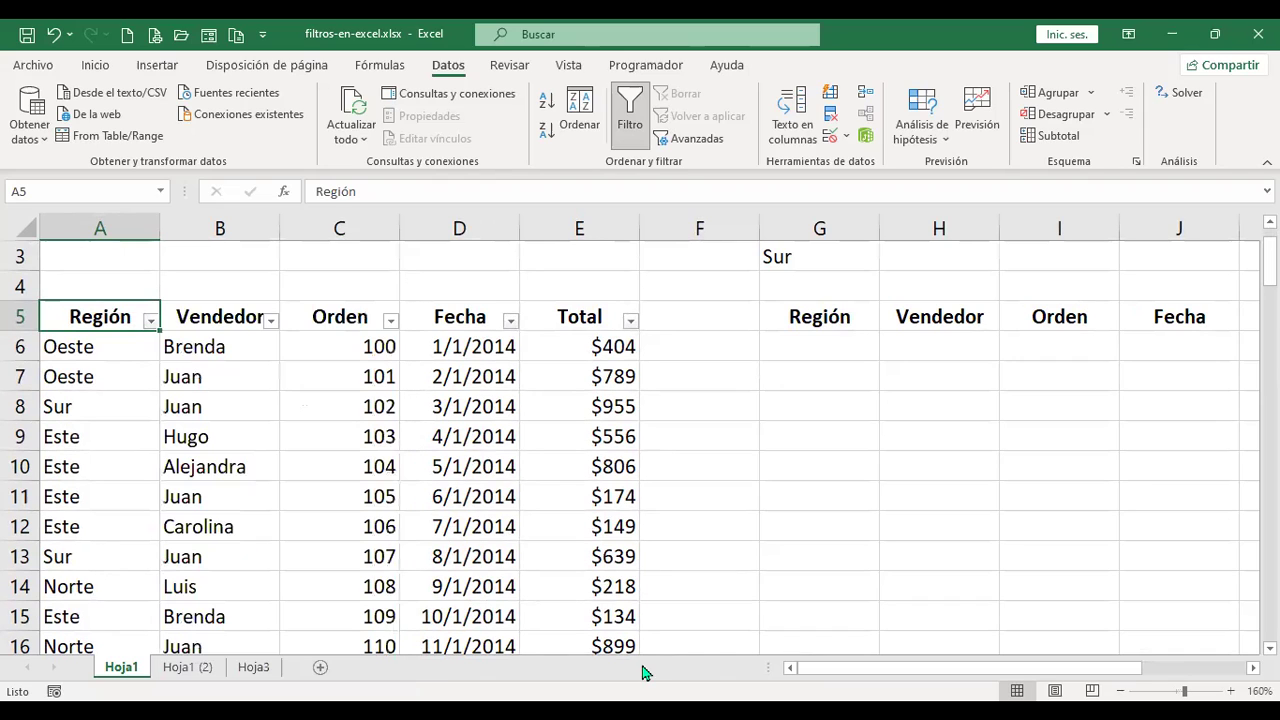
left_click(240, 318)
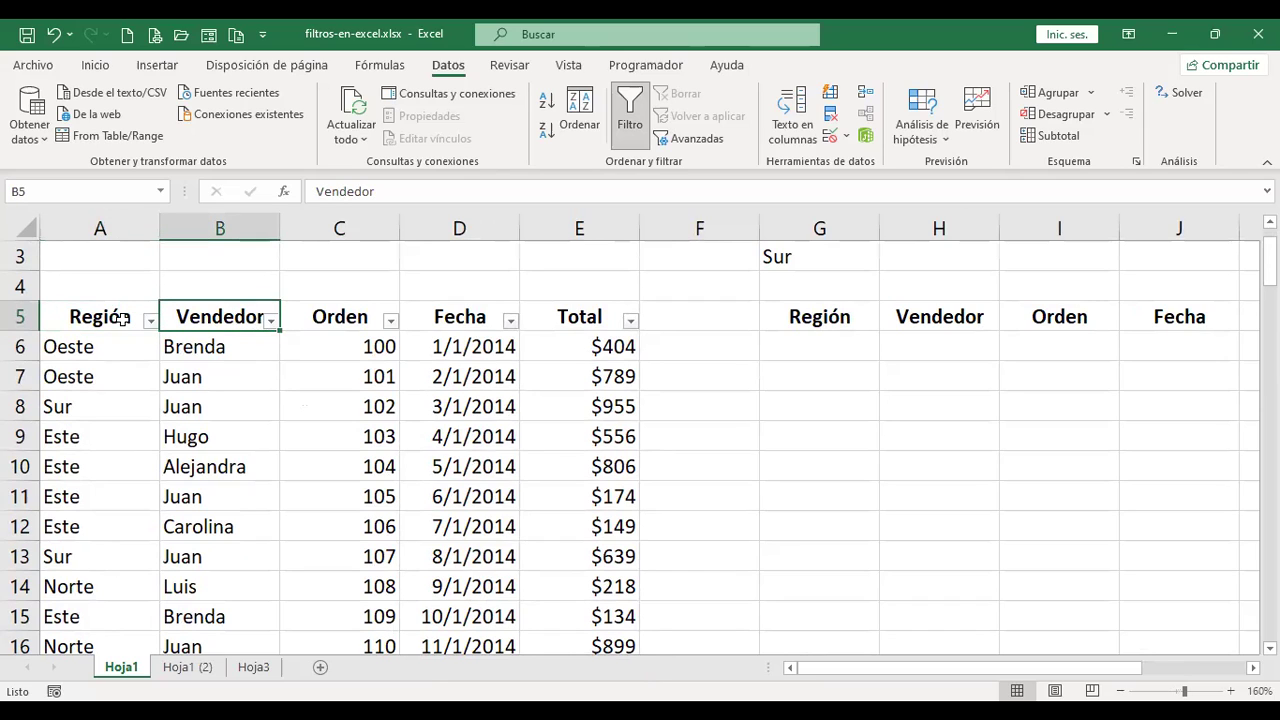
left_click(271, 320)
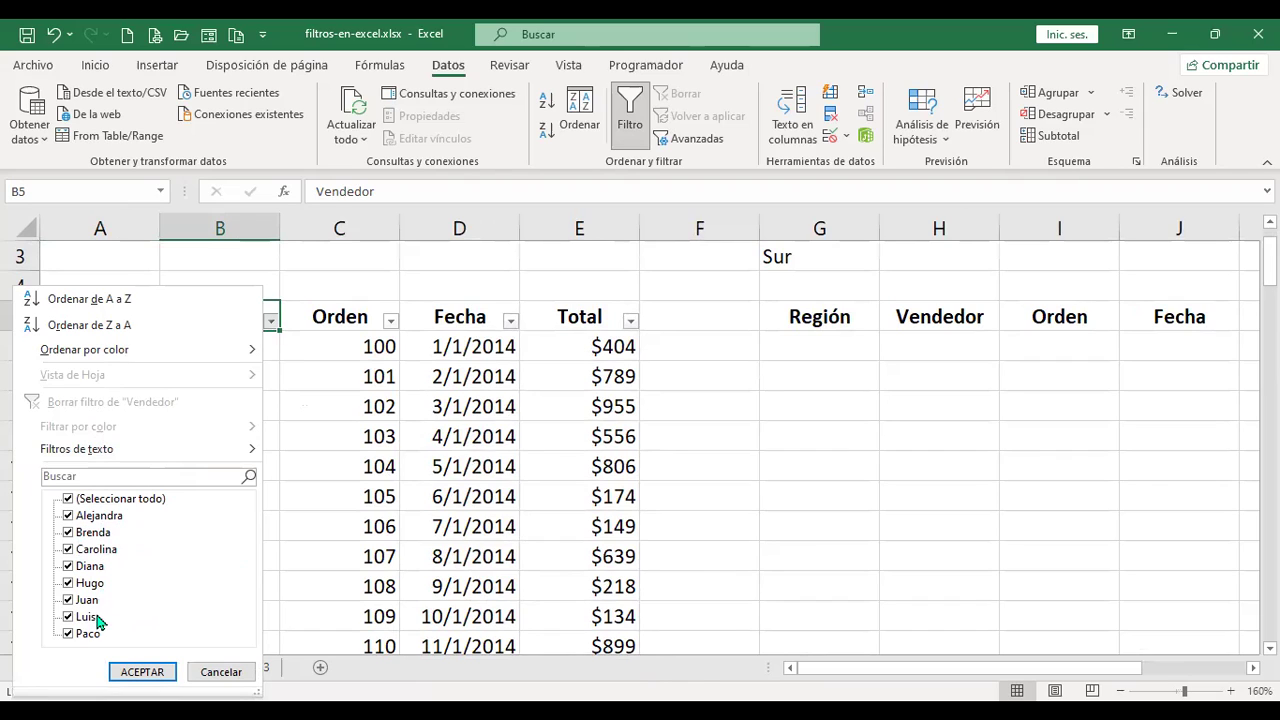
left_click(221, 672)
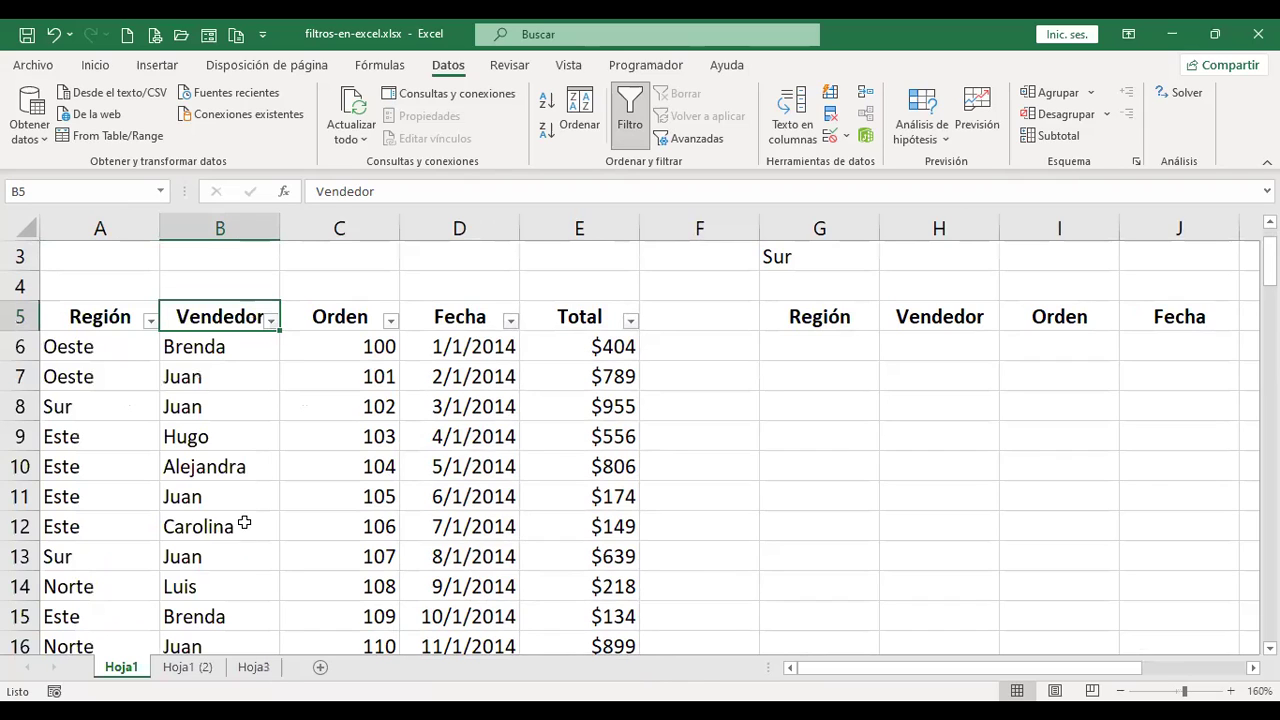
left_click(257, 378)
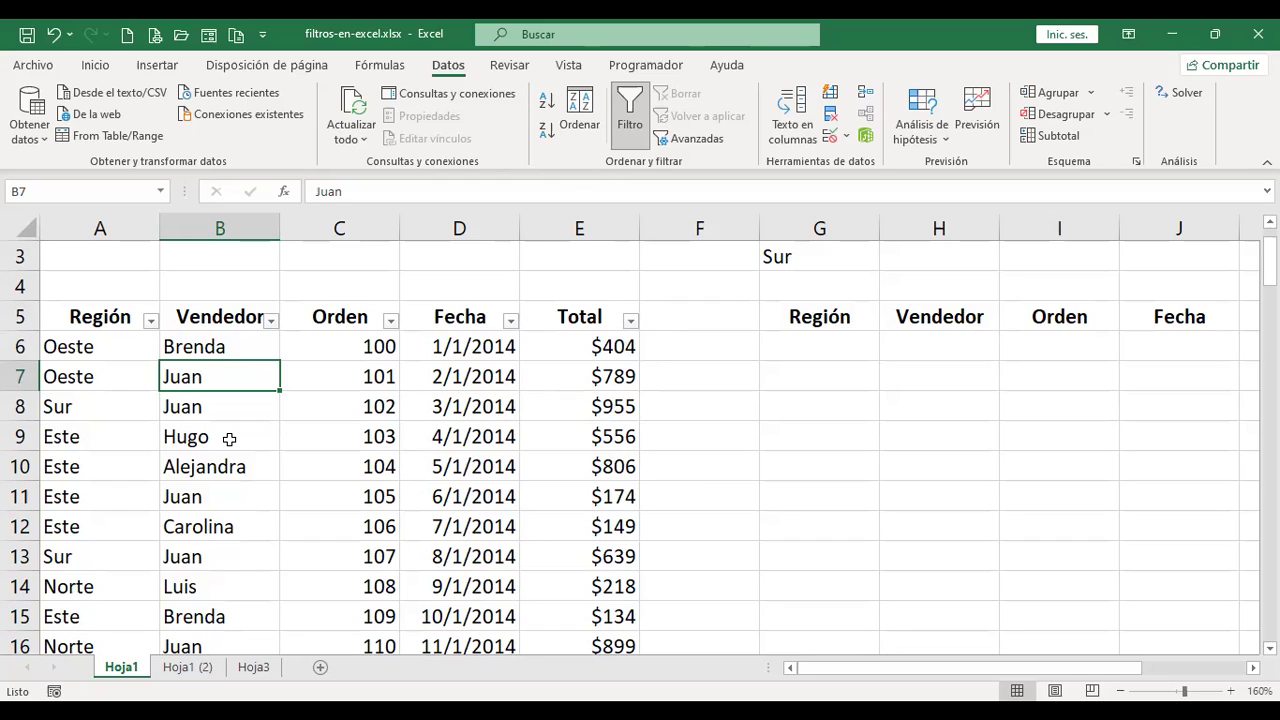
left_click(112, 316)
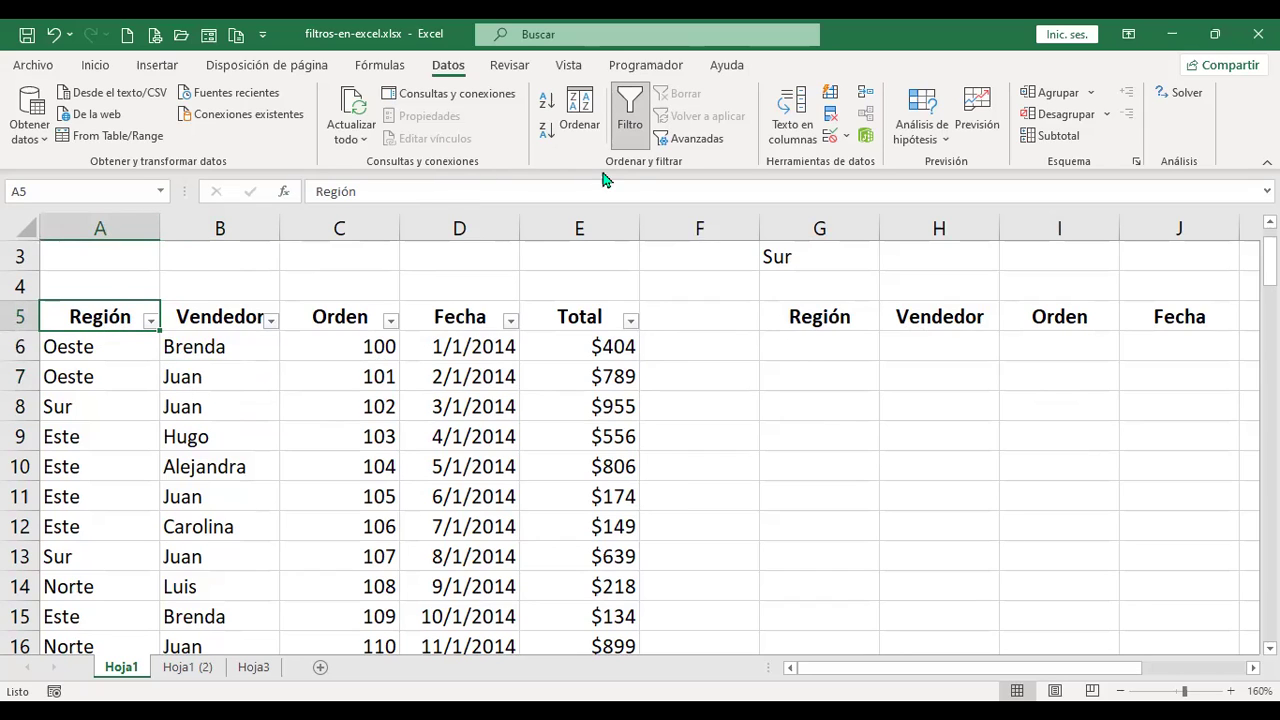
left_click(695, 142)
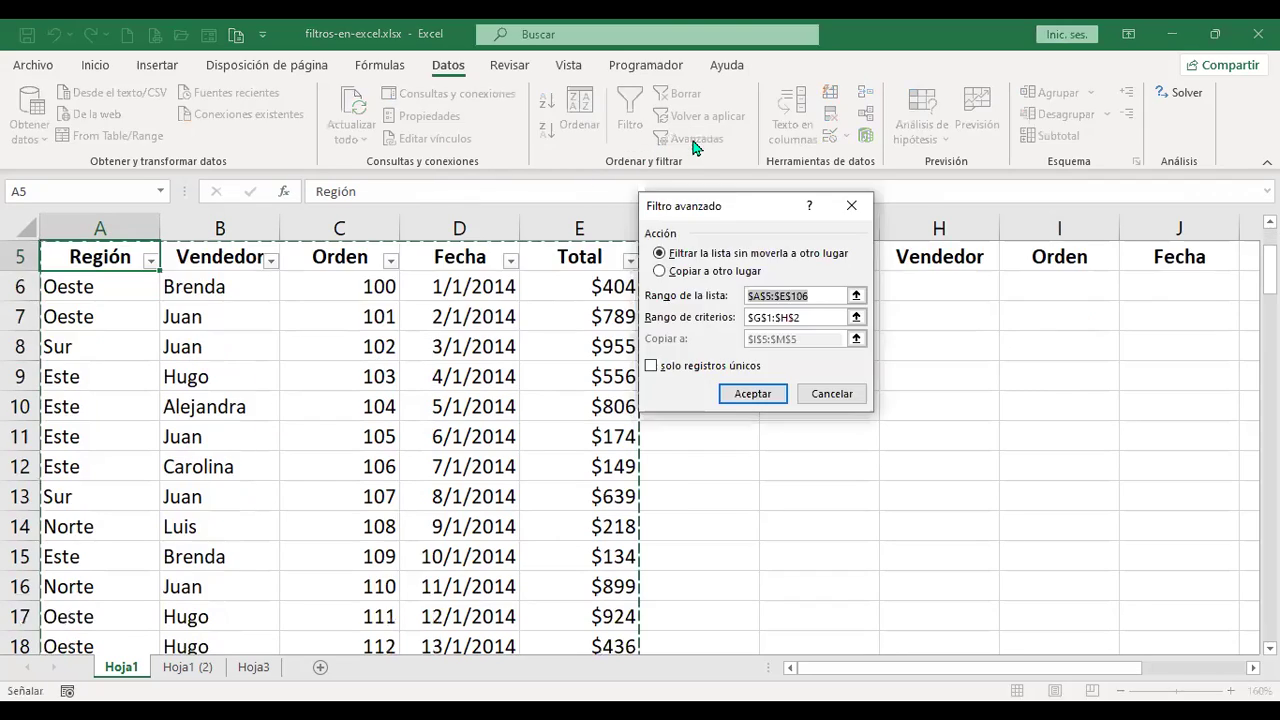
left_click(674, 275)
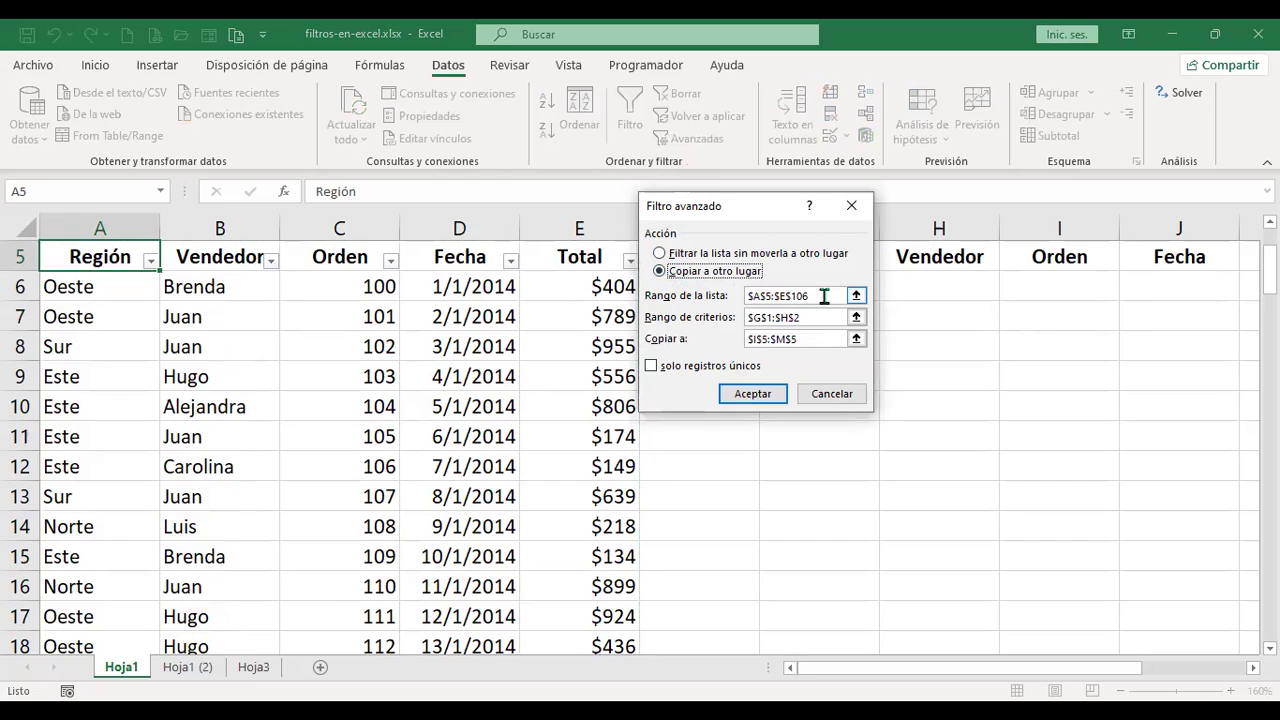
left_click_drag(824, 295, 750, 294)
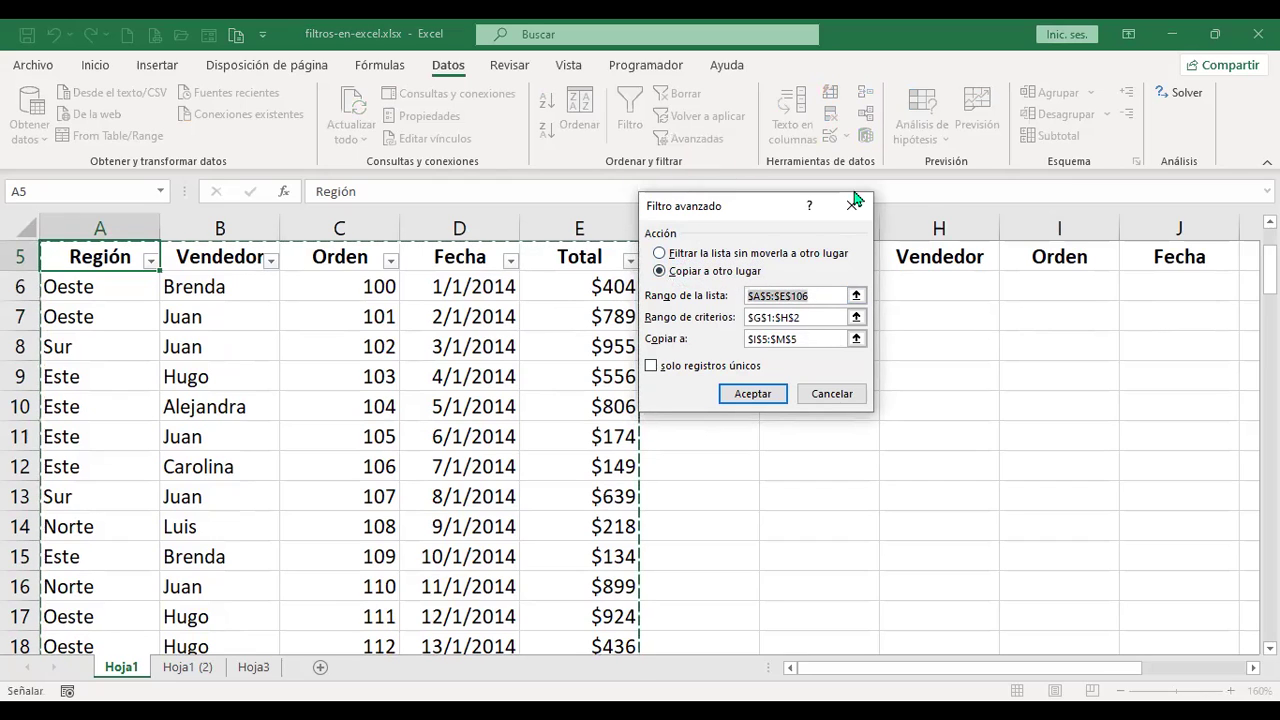
key("BackSpace")
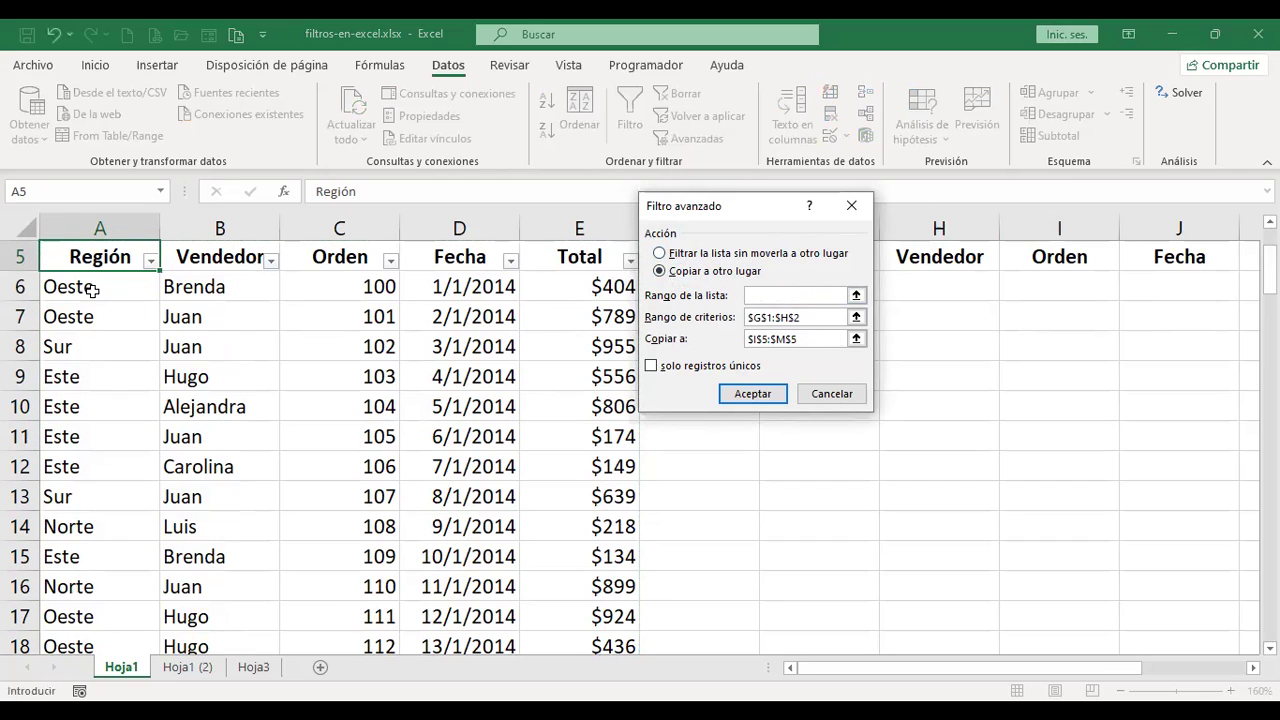
left_click(75, 257)
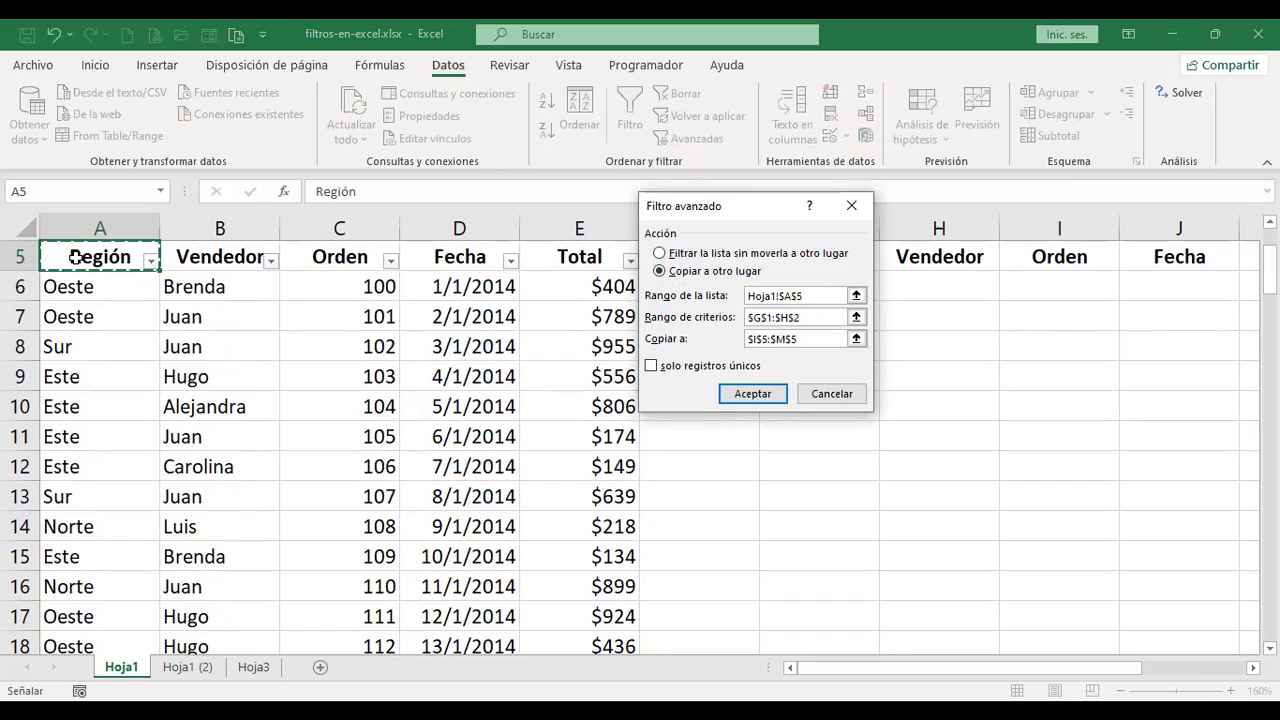
key("ctrl+shift+Down")
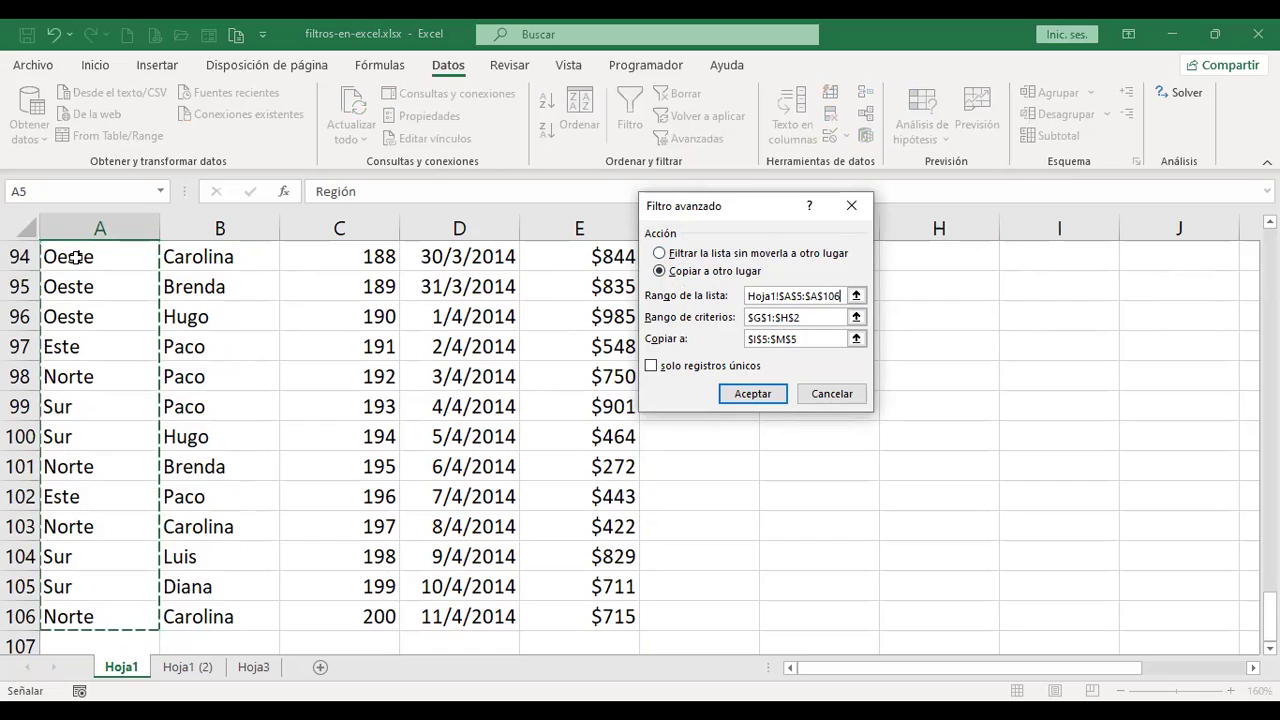
scroll(75, 257, "up", 20)
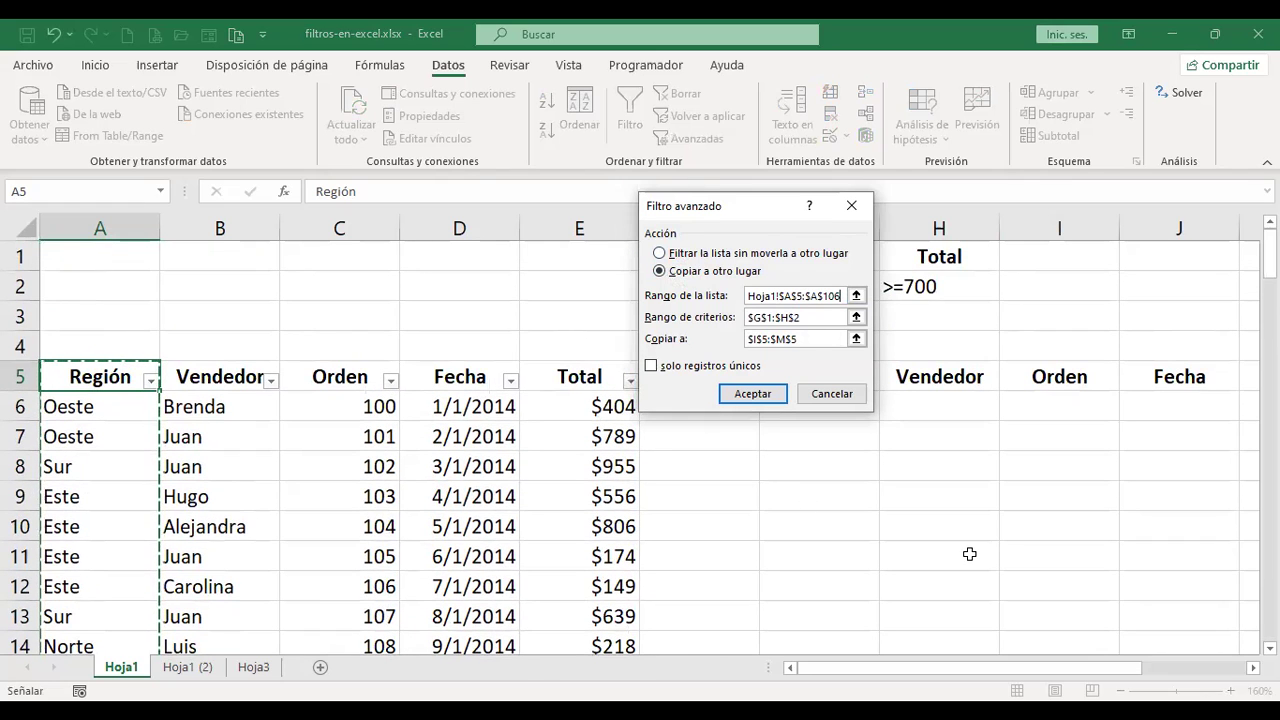
left_click(822, 390)
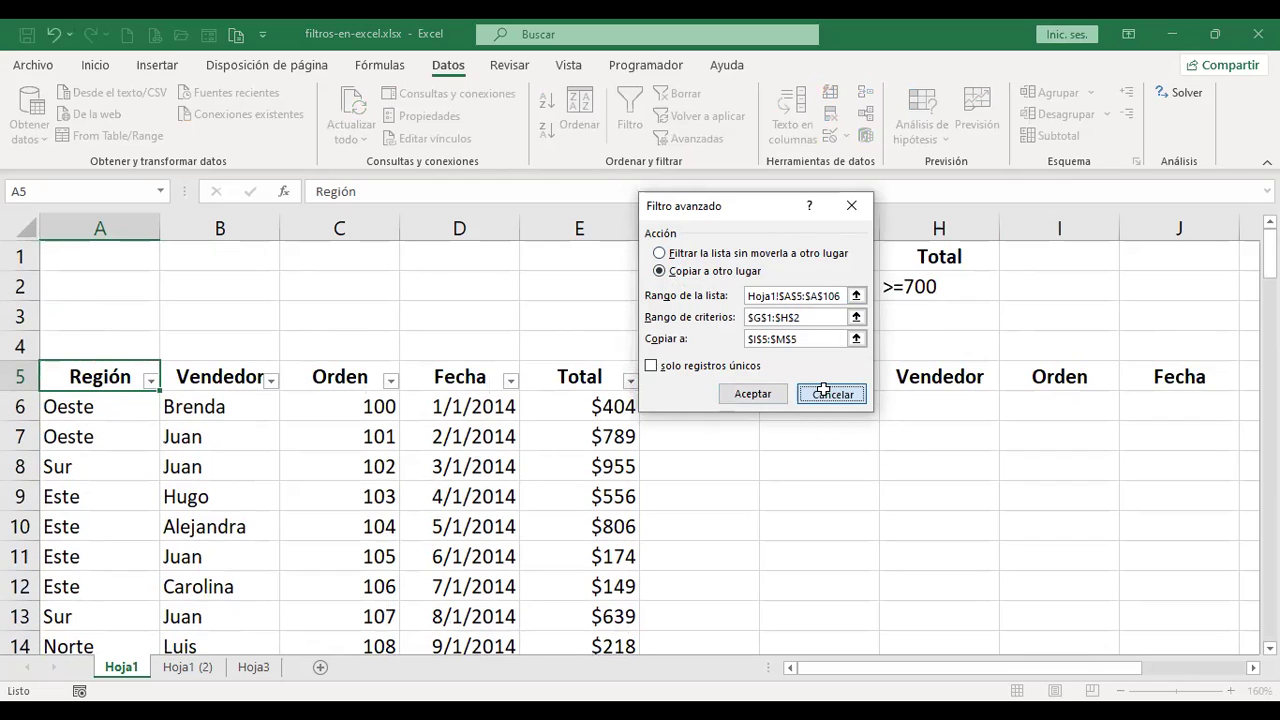
Step: Enter the shortcut note "Ctrtl + Retroceso" in cell B1
left_click(248, 256)
type("C")
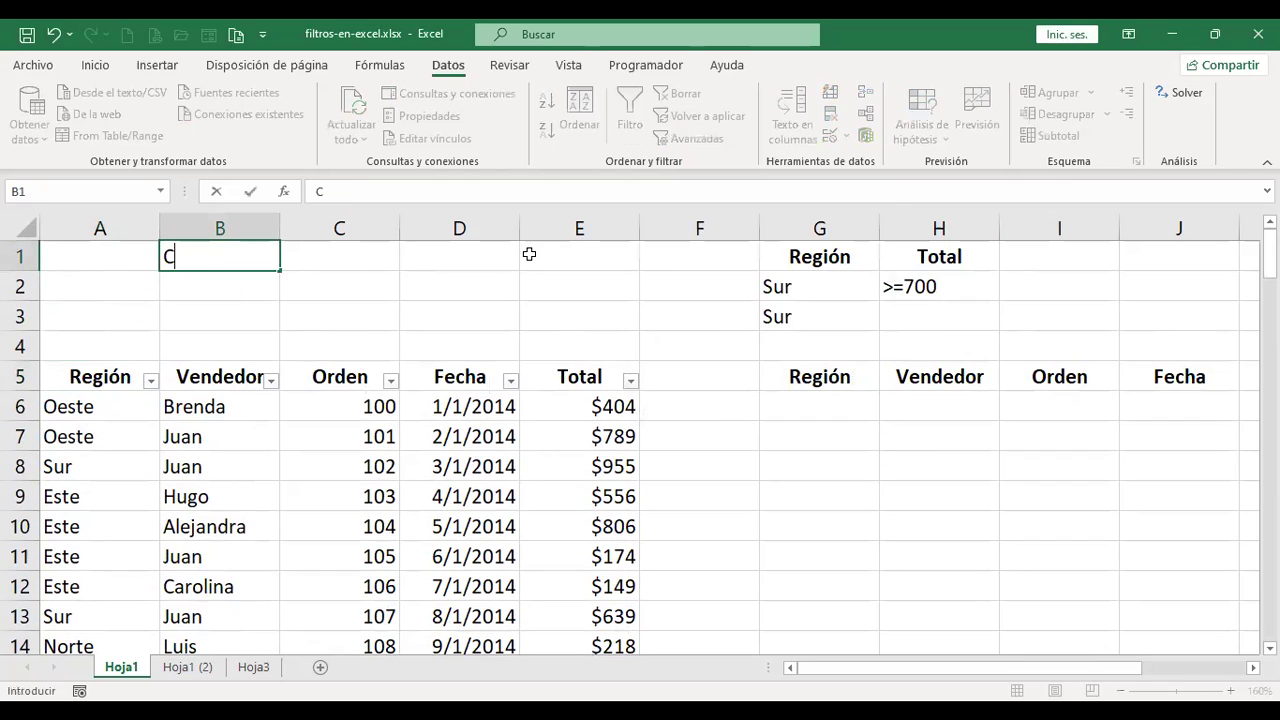
type("trtl + Retroceso")
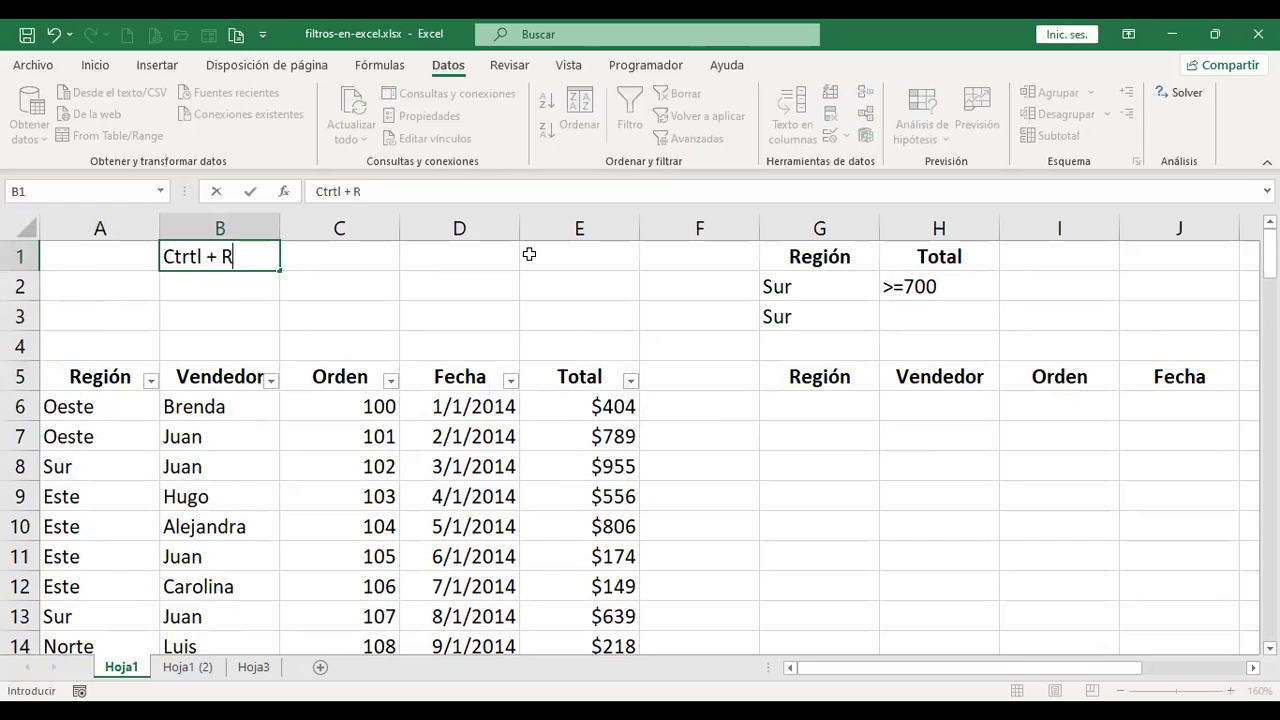
key("Return")
key("Up")
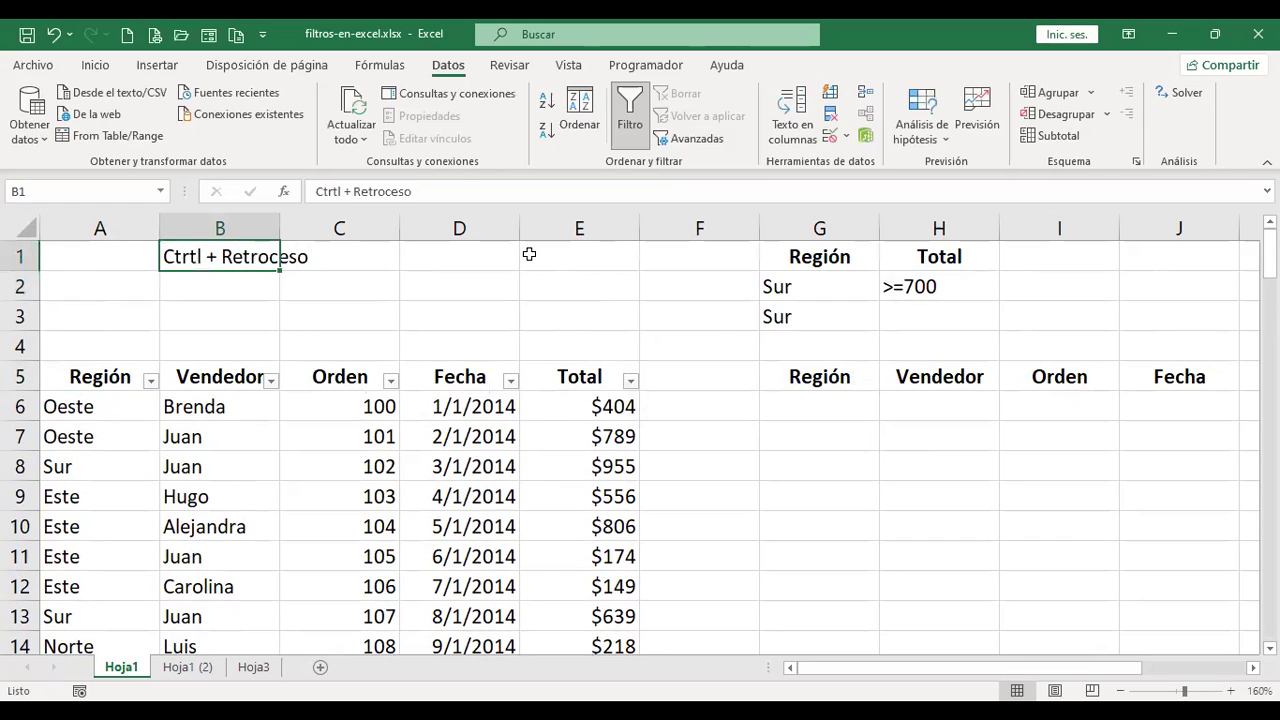
key("F2")
key("BackSpace")
type("o")
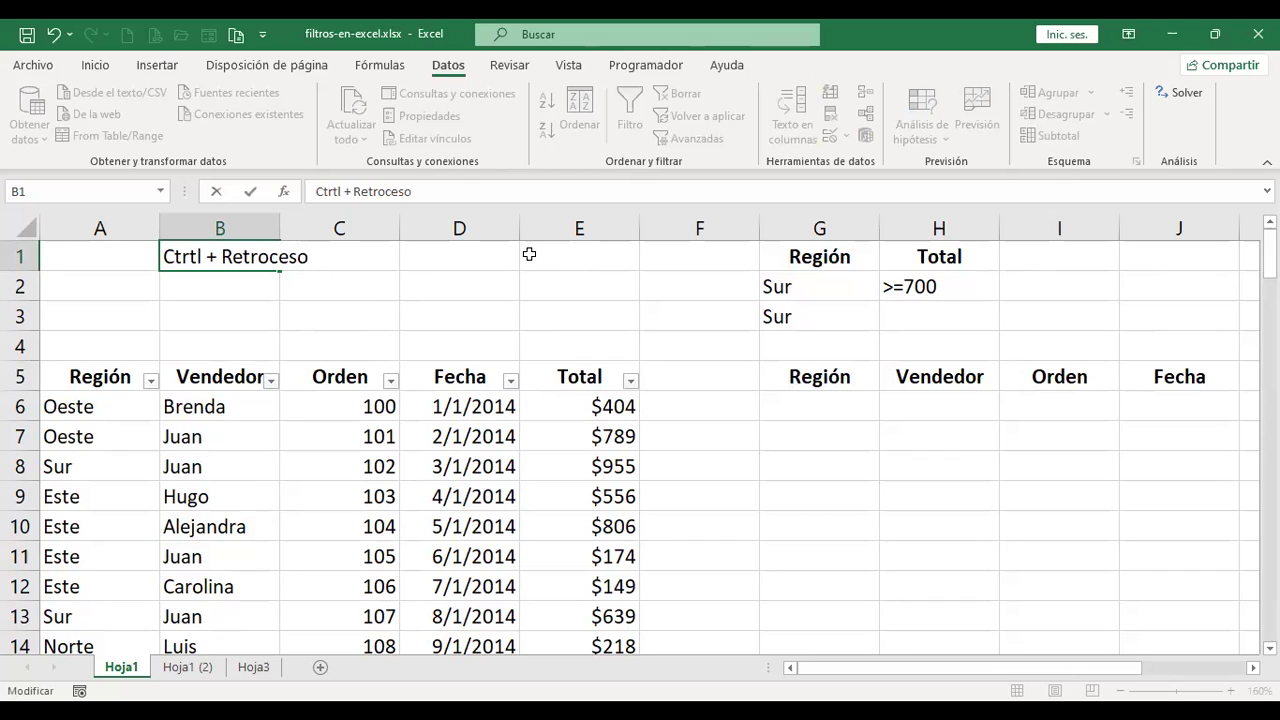
key("Escape")
key("Return")
key("Up")
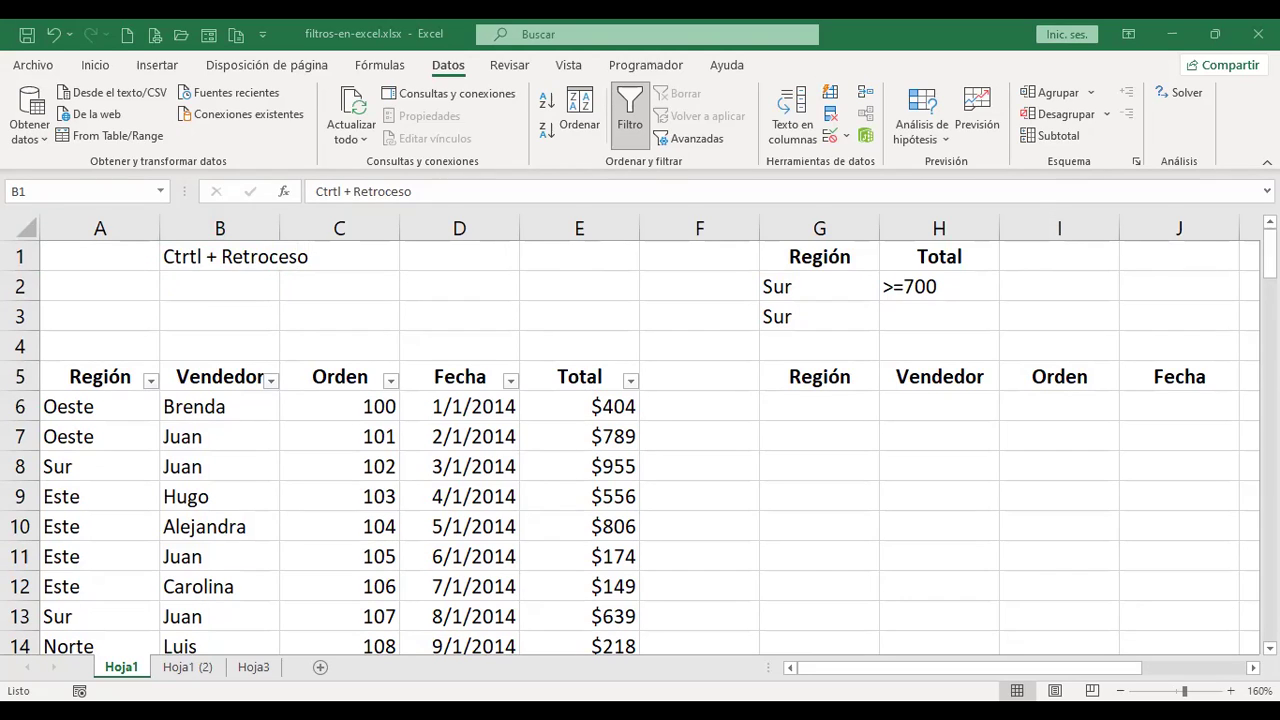
Step: Paste the keyboard picture at cell G7 and delete it from the sheet
left_click(860, 431)
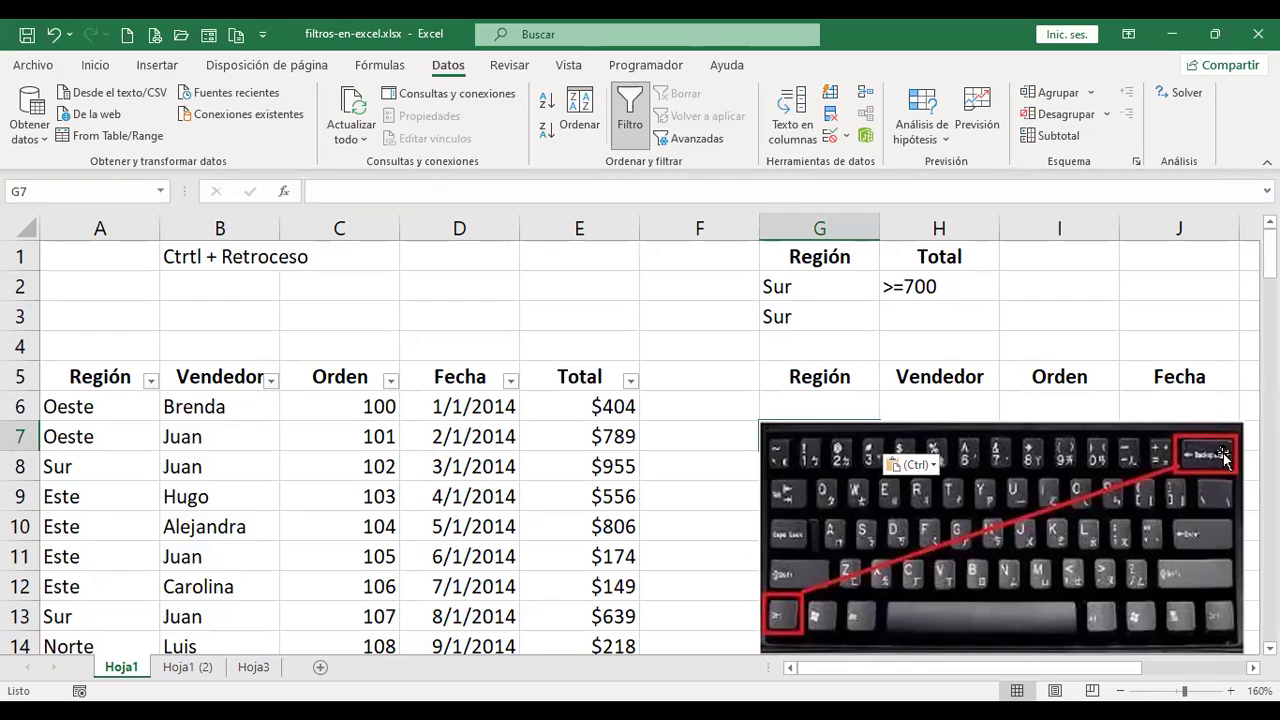
left_click(1058, 462)
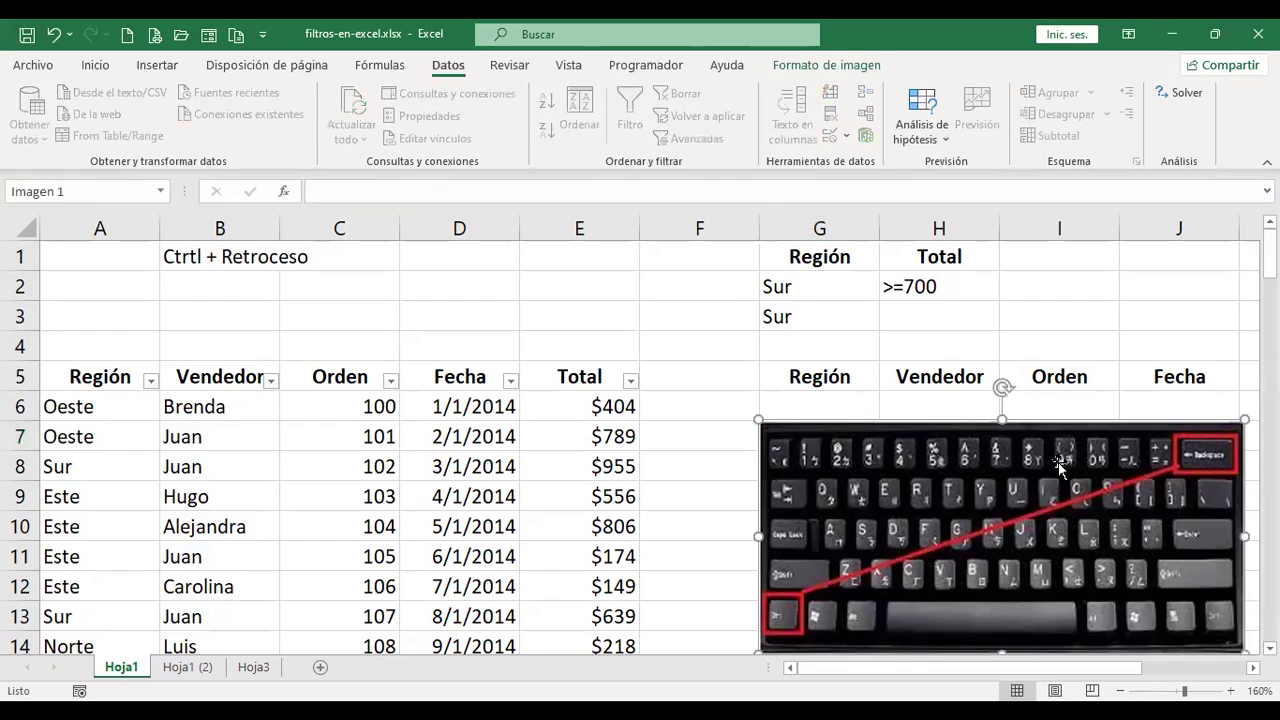
key("Delete")
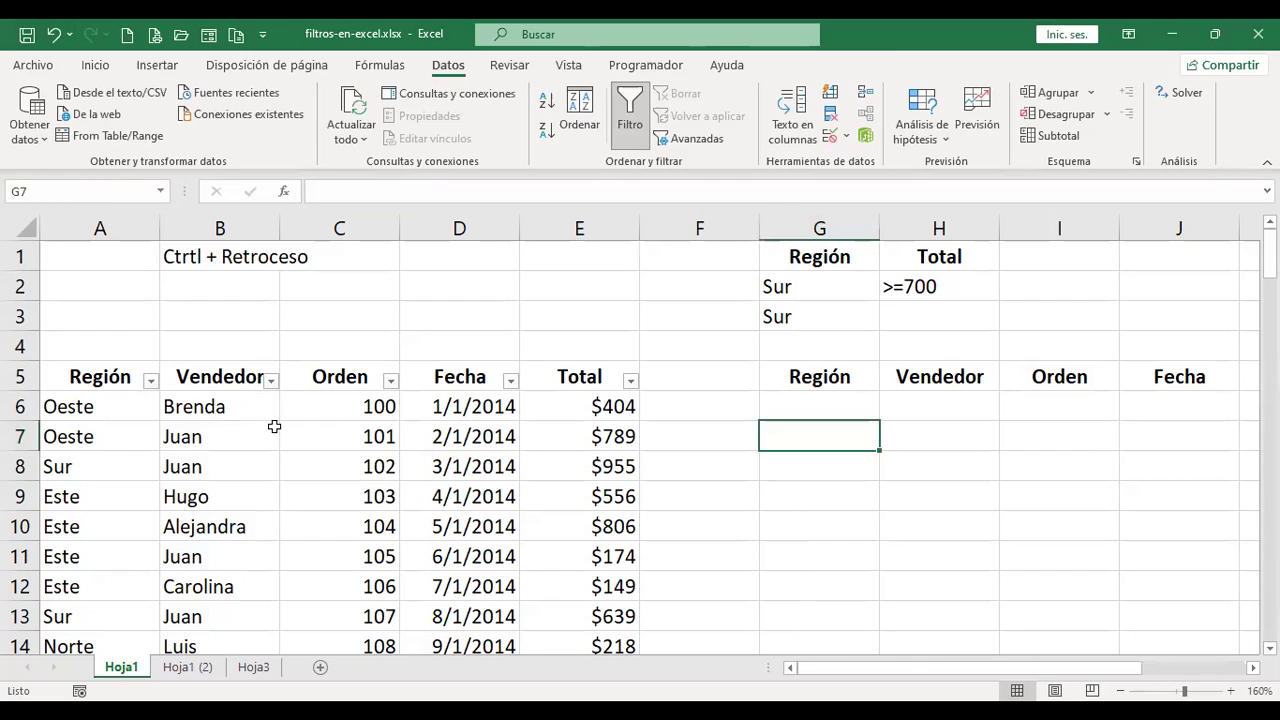
Step: Select the Región column from A5 down to A106, bring the view back to A5, and return to the shortcut note in B1
left_click(92, 378)
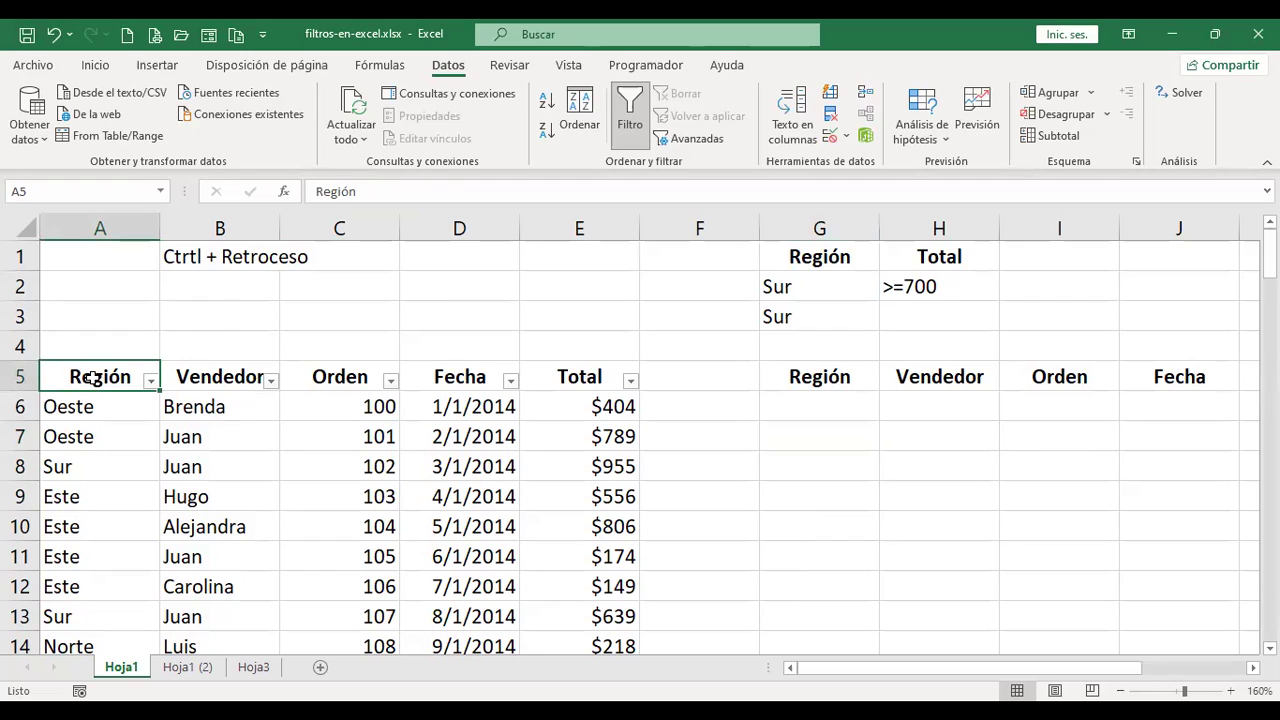
key("ctrl+shift+Down")
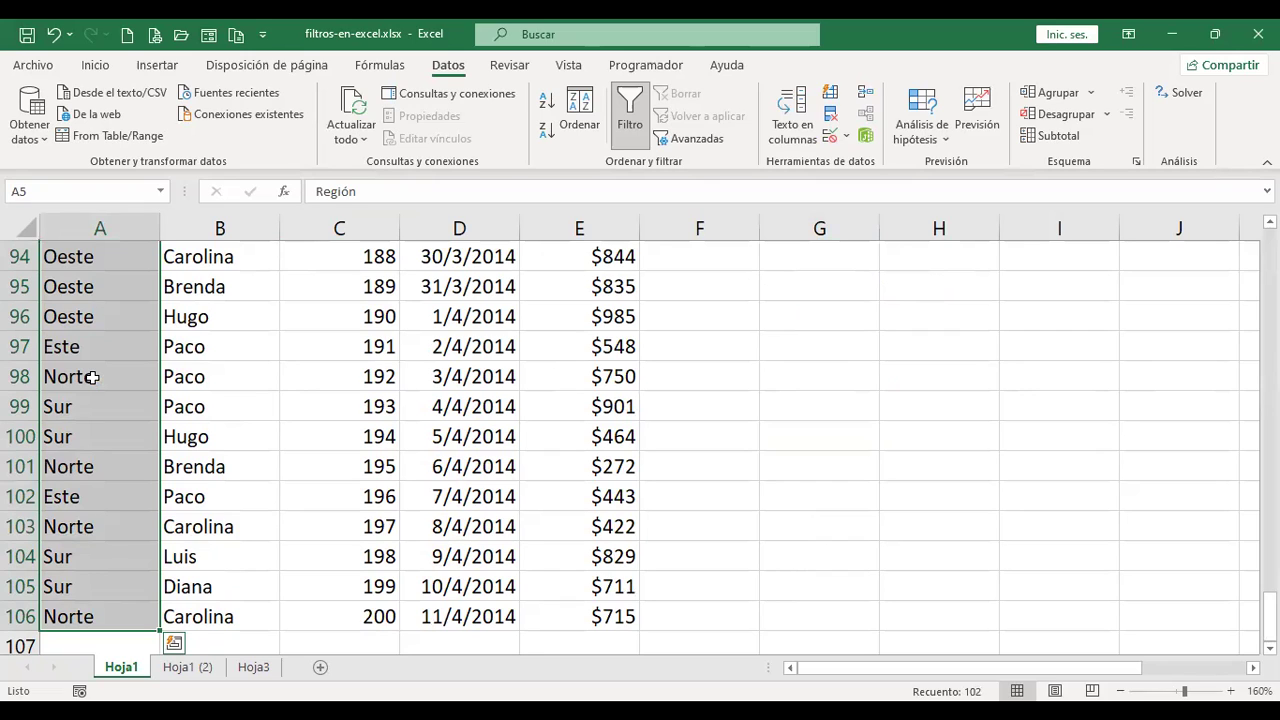
key("ctrl+BackSpace")
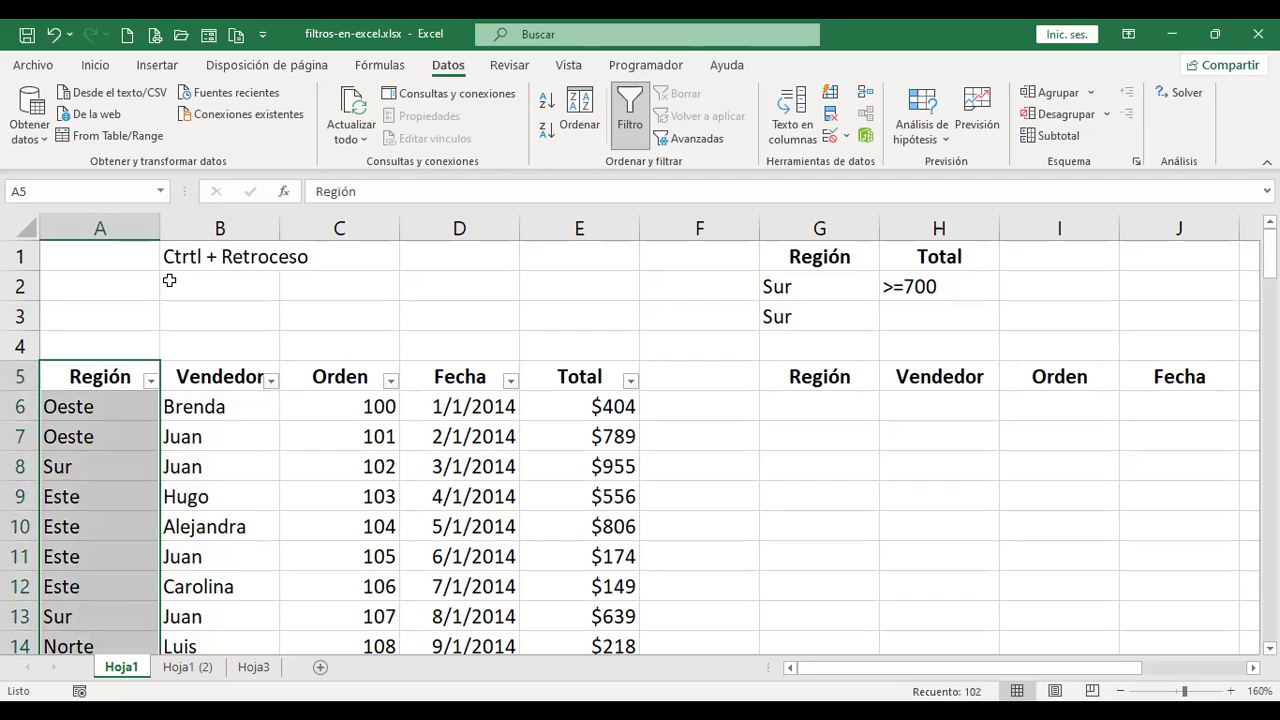
left_click(220, 258)
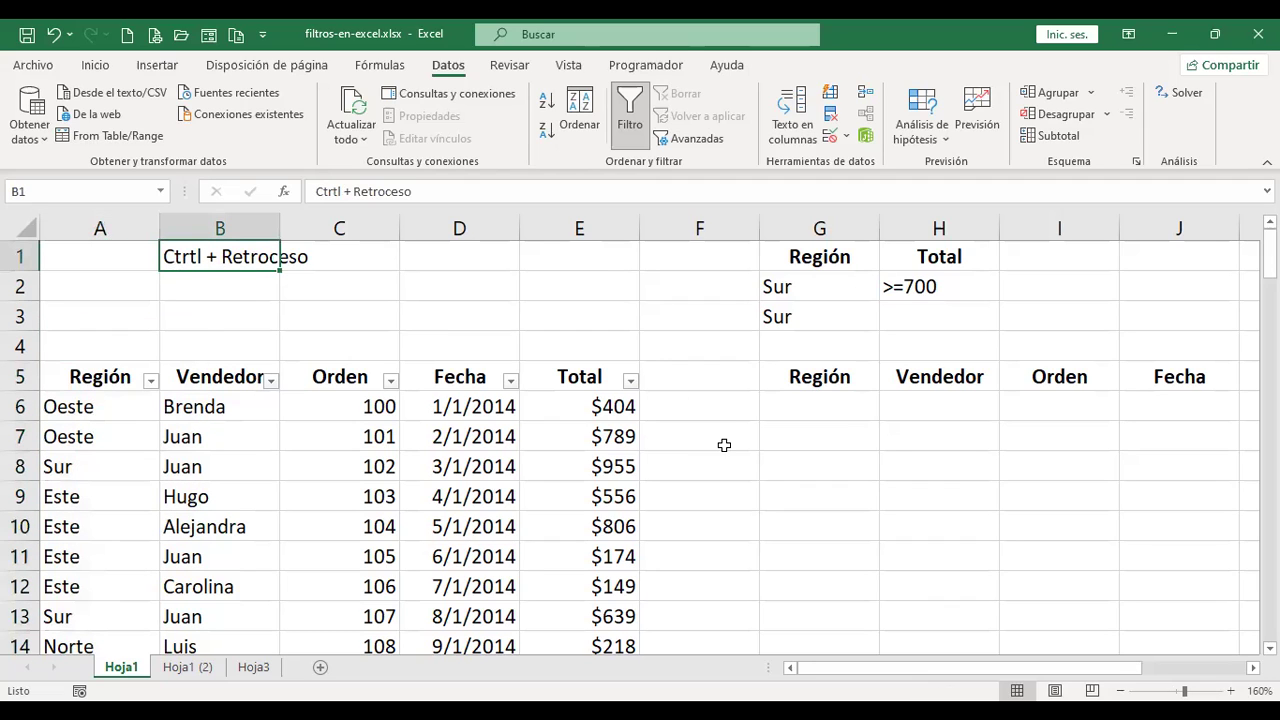
Step: Start an advanced filter that copies results to another location, with Hoja1!$A$5:$A$106 as the list range
left_click(840, 413)
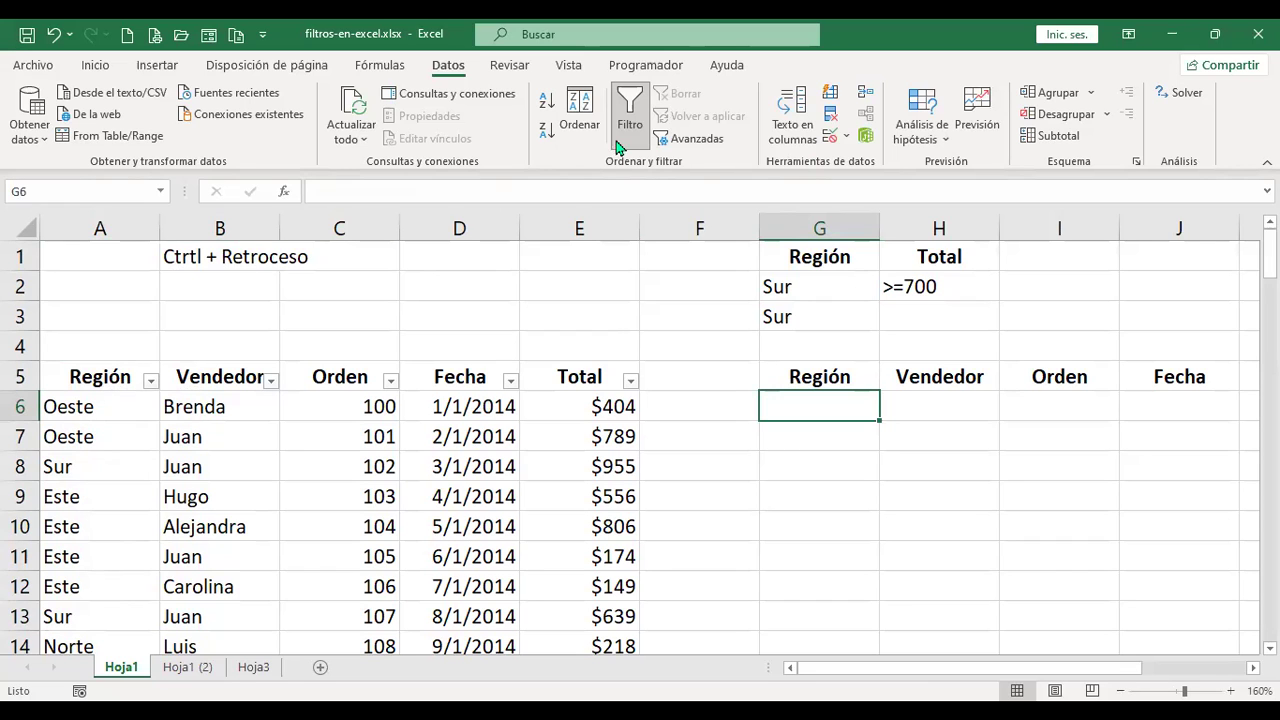
left_click(694, 140)
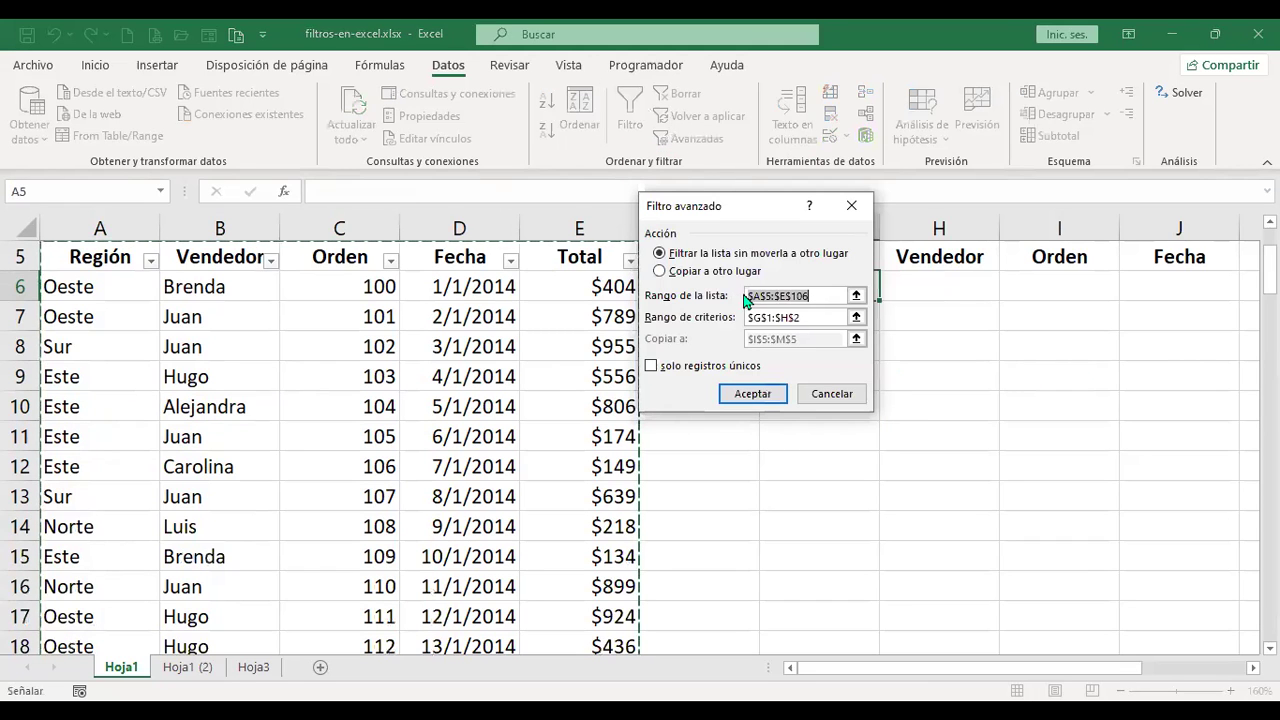
left_click(661, 273)
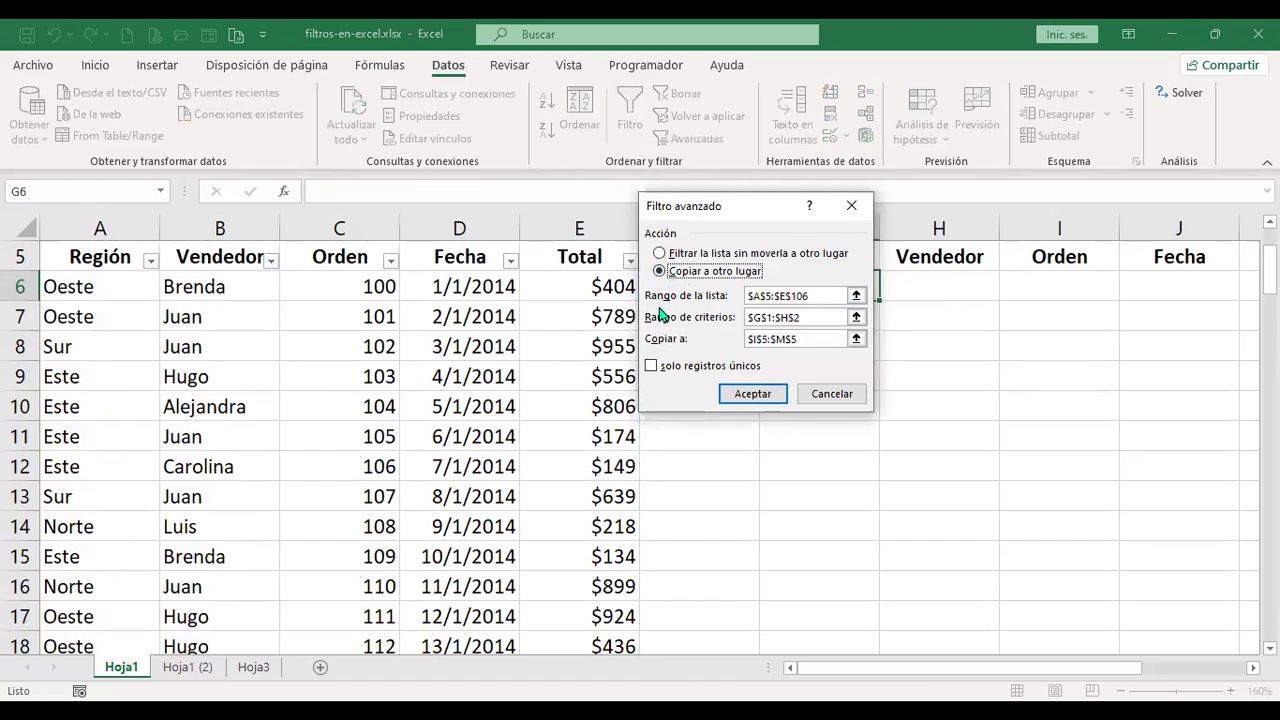
left_click(767, 299)
left_click_drag(831, 297, 737, 303)
key("Delete")
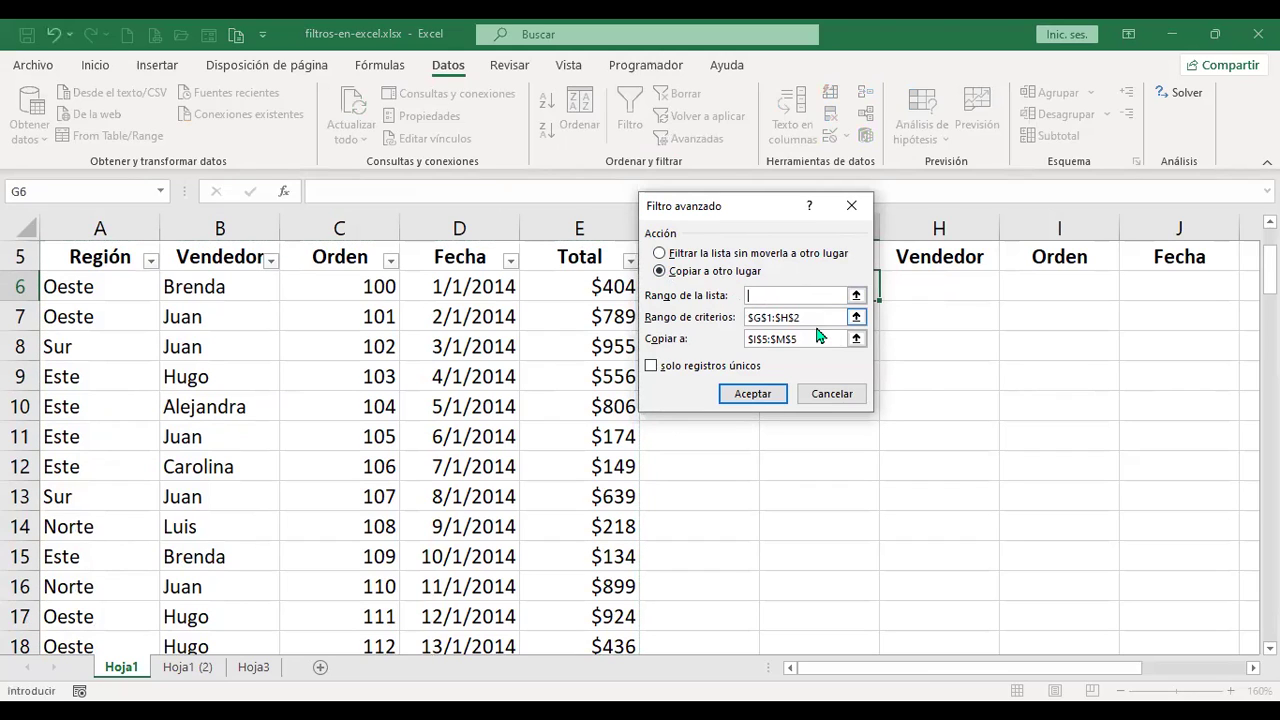
left_click(100, 257)
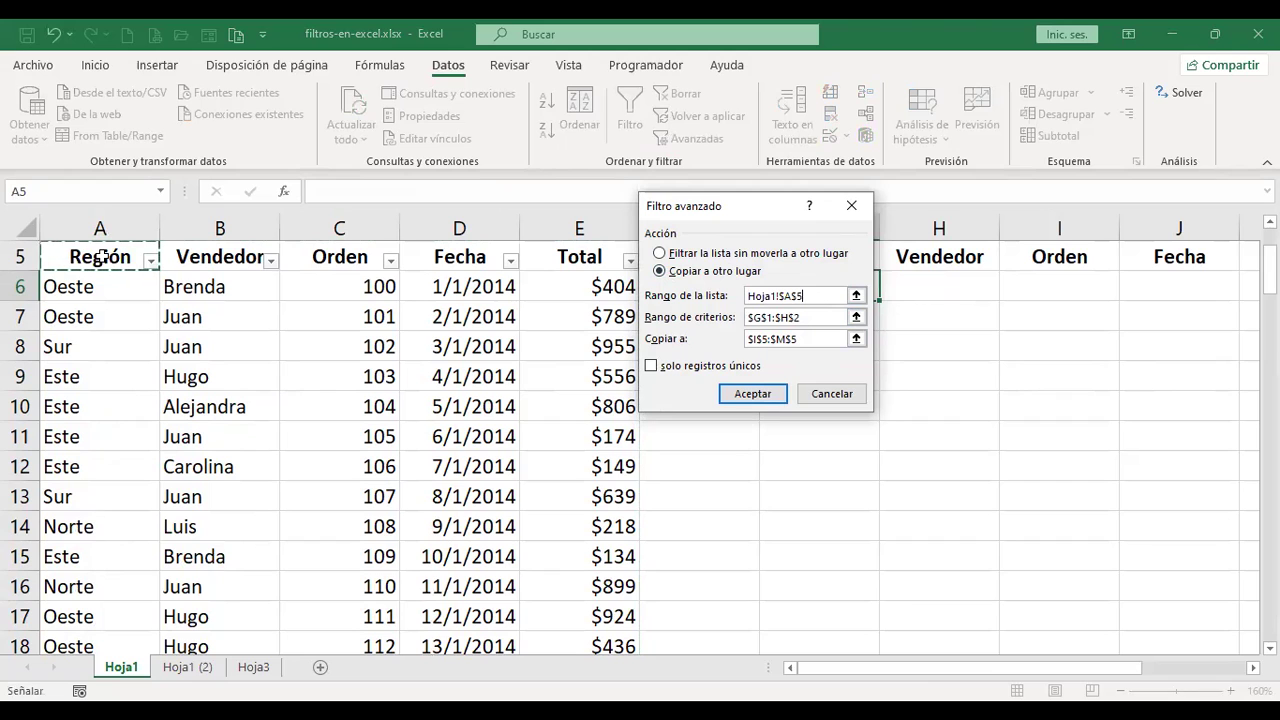
key("ctrl+shift+Down")
key("ctrl+BackSpace")
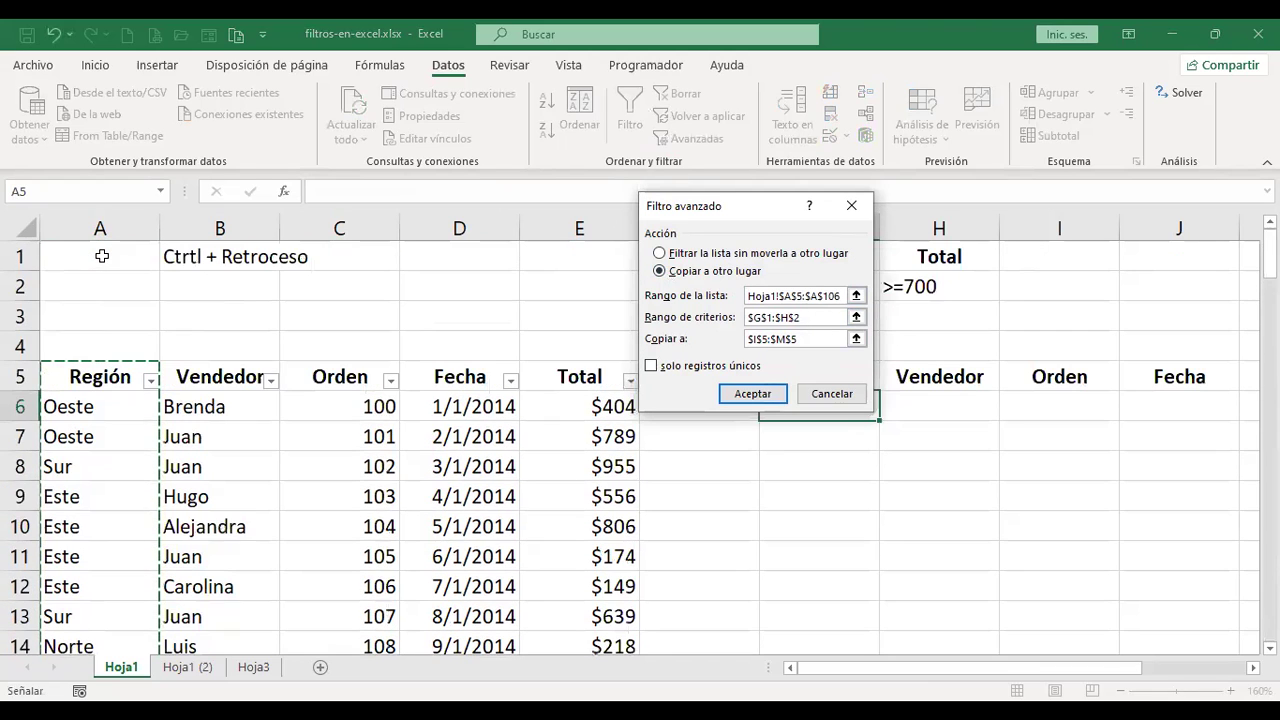
Step: Clear the criteria range, set the copy destination to Hoja1!$G$5, and run the advanced filter on Región with unique records only
left_click_drag(812, 318, 726, 332)
key("BackSpace")
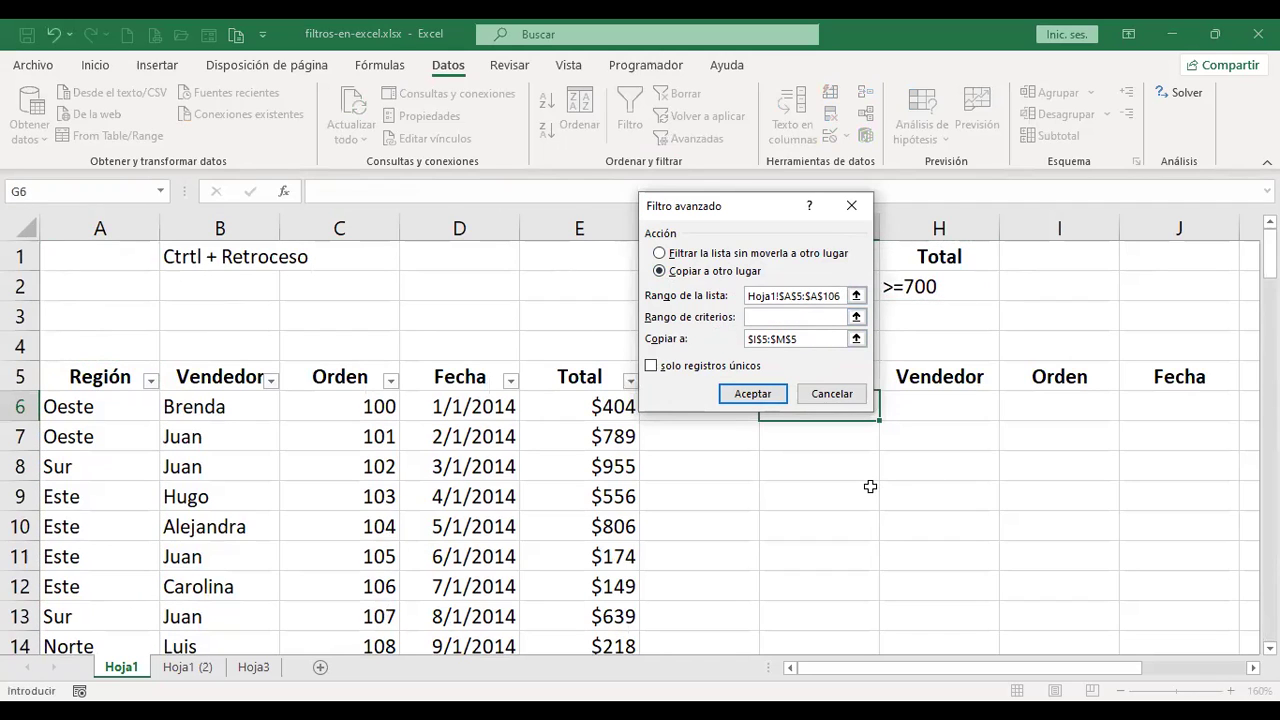
left_click(749, 339)
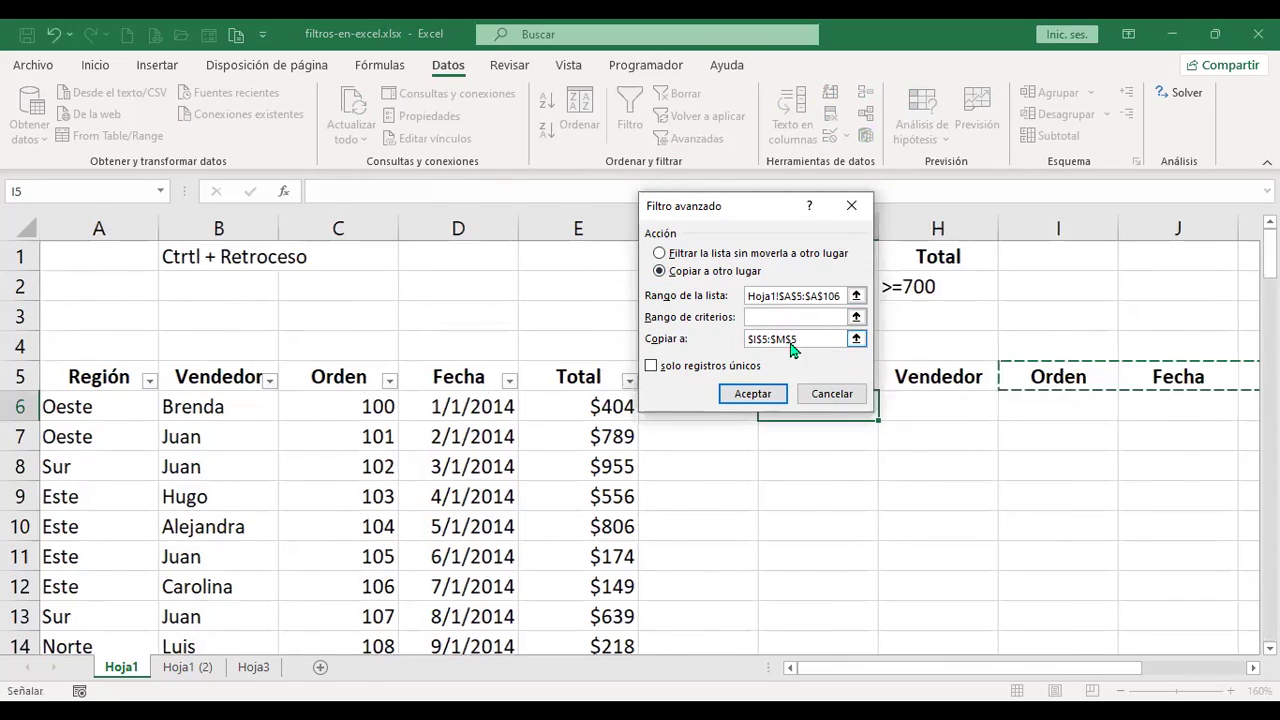
left_click(487, 376)
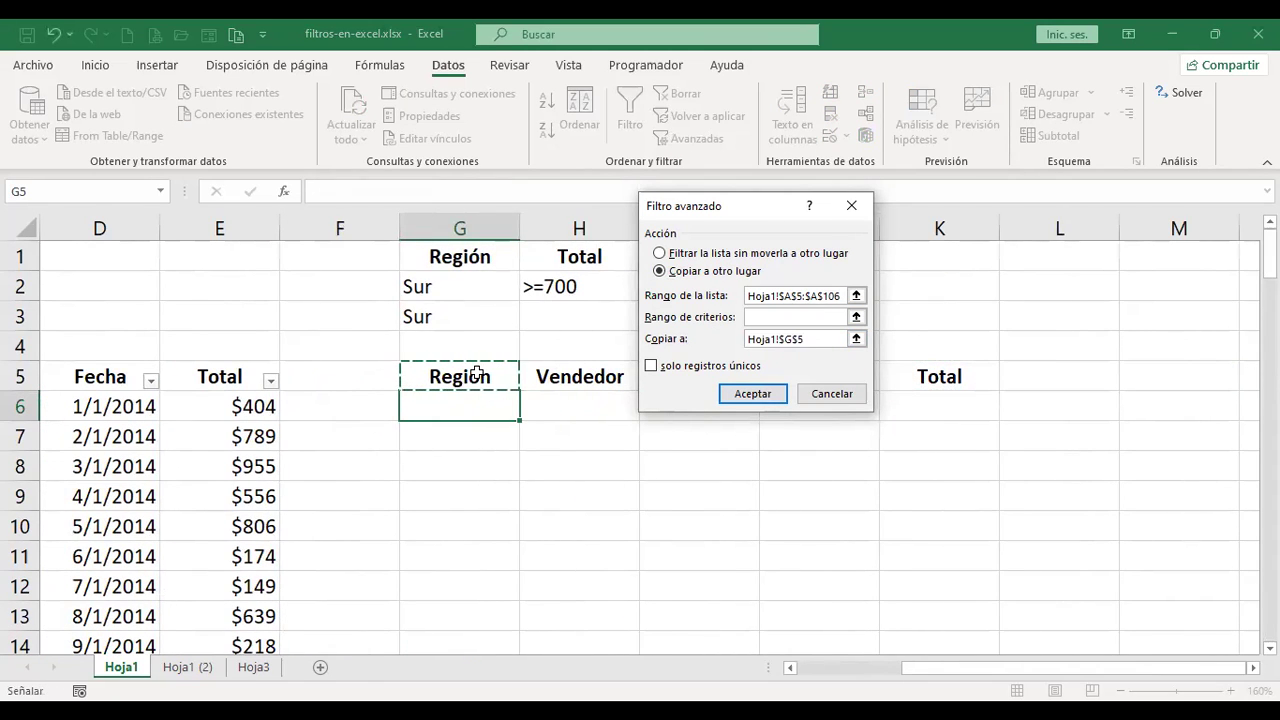
left_click(651, 367)
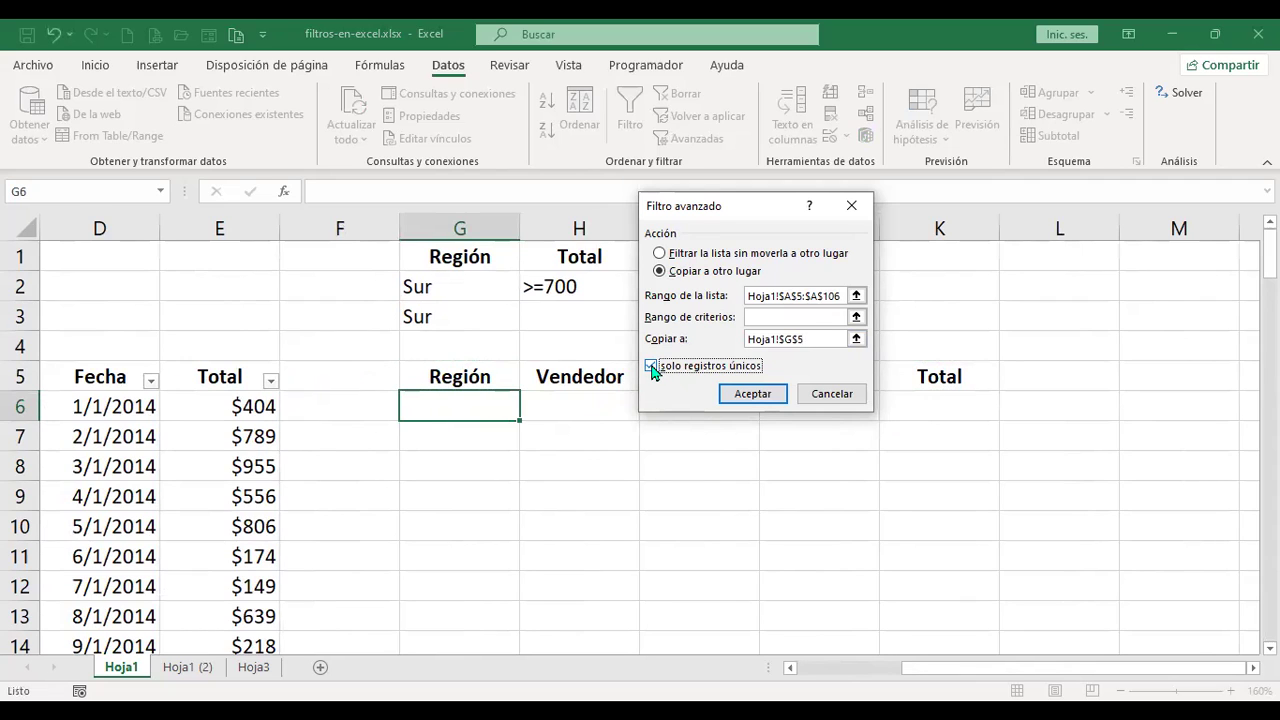
left_click(753, 396)
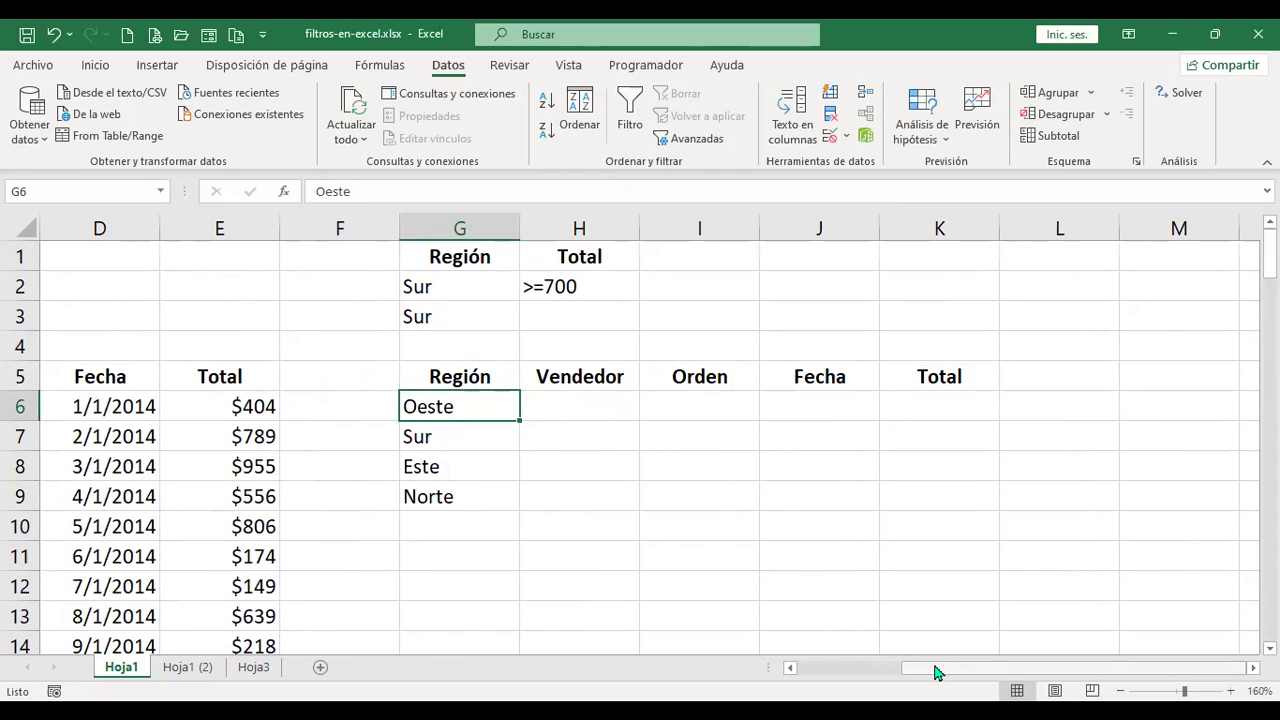
Step: Compare the extracted regions in G6:G9 with the Región column, glance at Hoja3, and return to Hoja1
left_click_drag(937, 672, 811, 684)
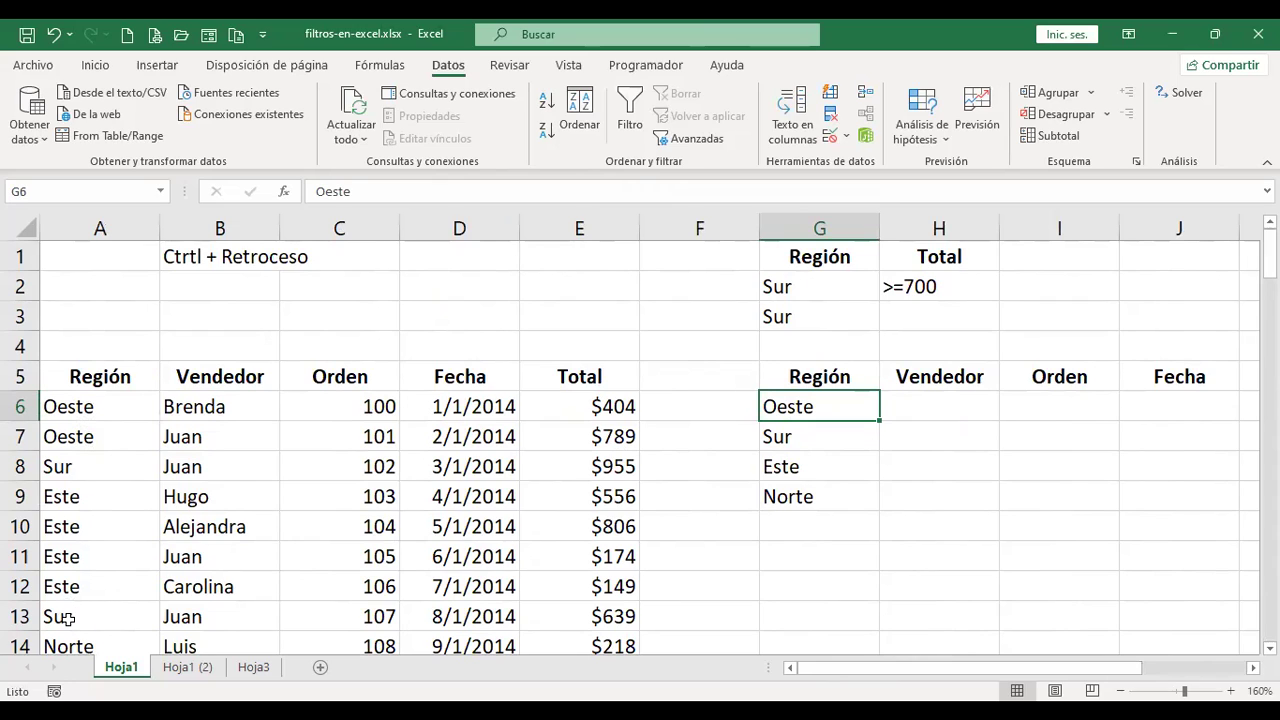
left_click_drag(820, 407, 814, 494)
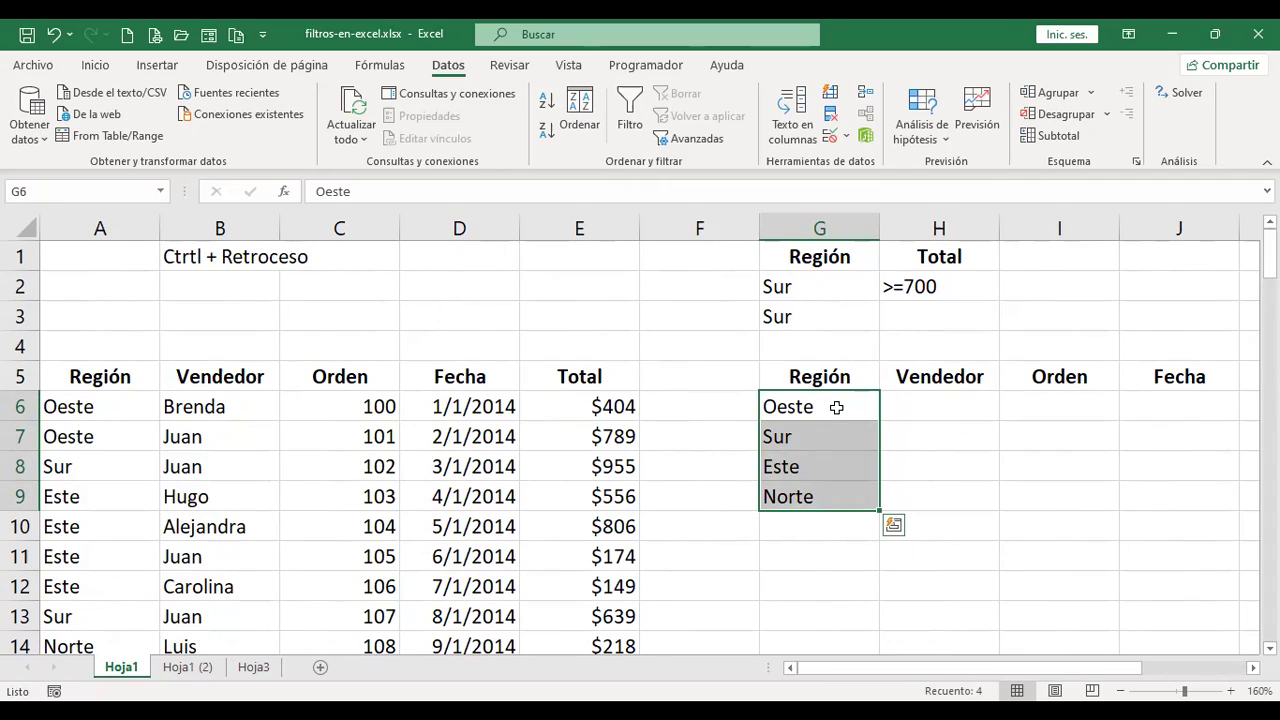
left_click(836, 407)
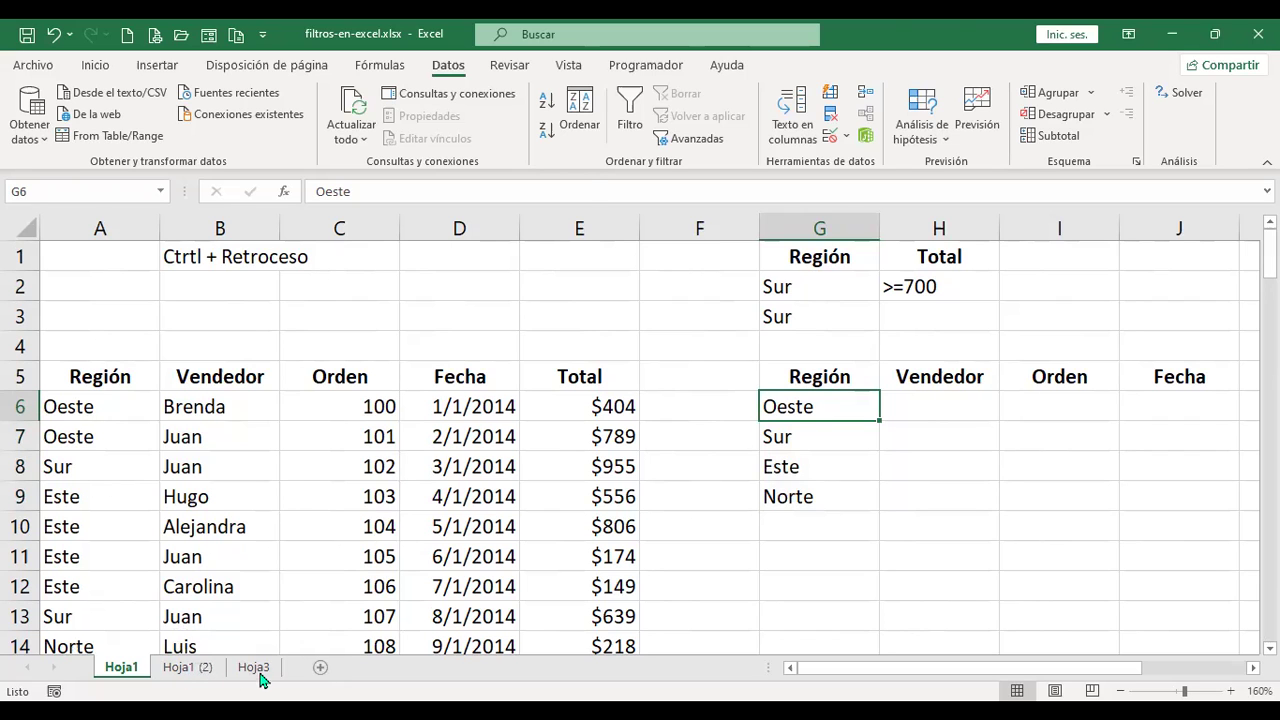
left_click(255, 667)
left_click(121, 667)
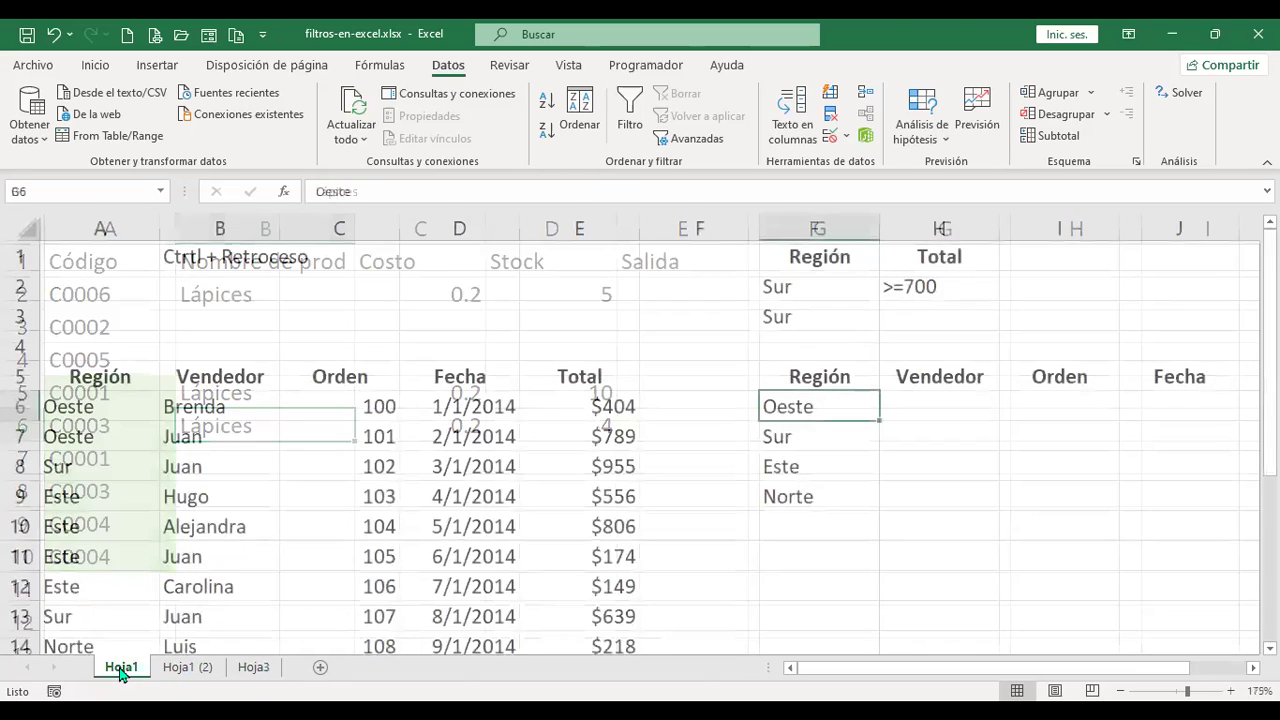
Step: Start another advanced filter that copies results to another location, with Hoja1!$B$5:$B$106 as the list range
left_click(923, 399)
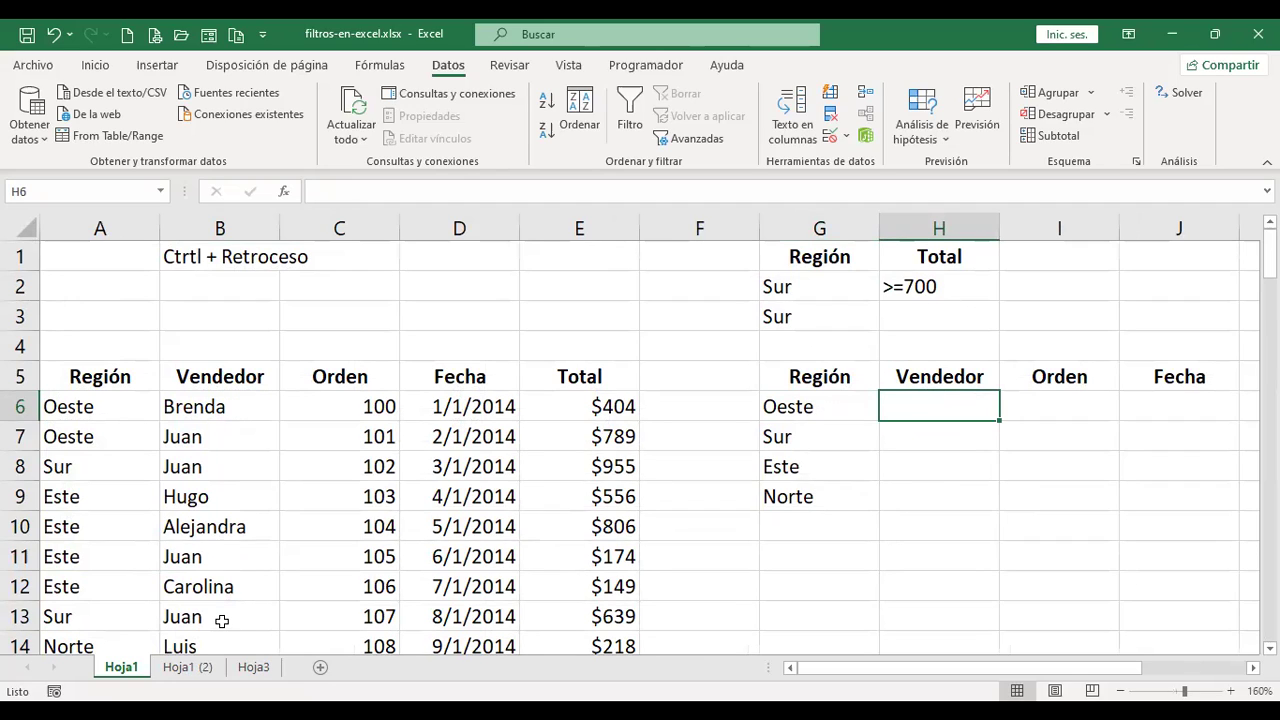
left_click(685, 142)
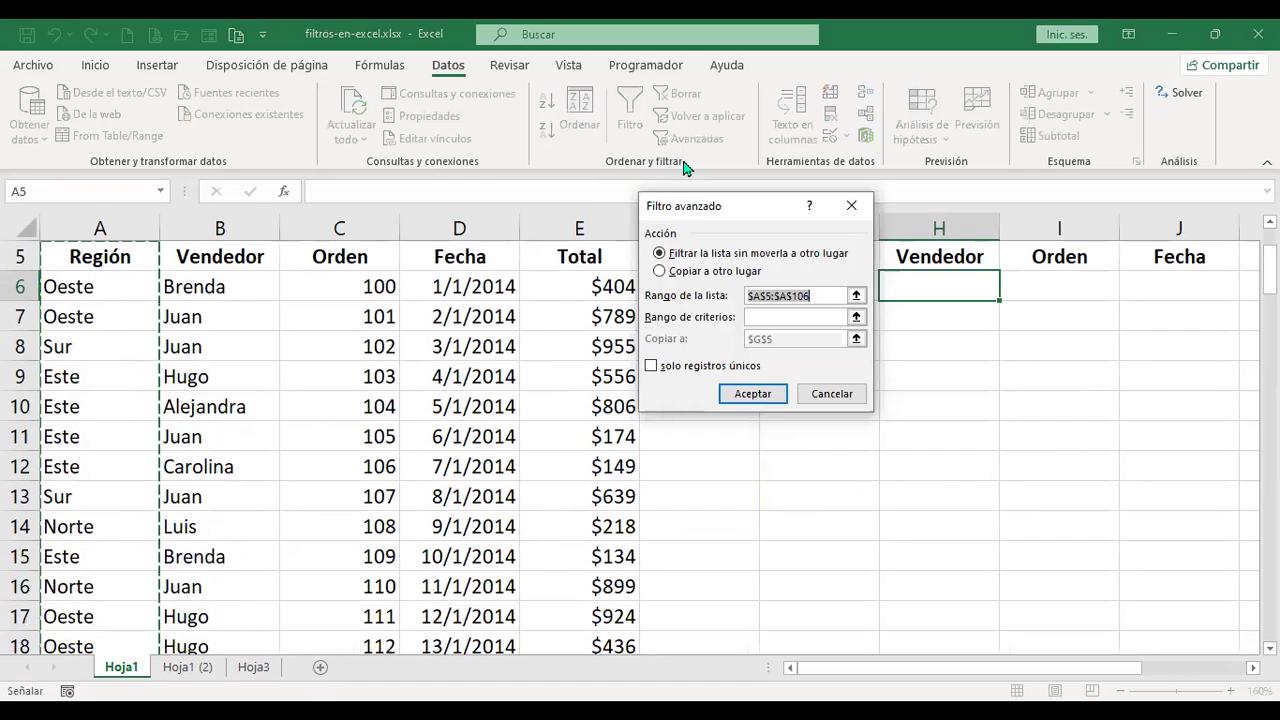
left_click(676, 274)
left_click(820, 297)
key("BackSpace")
key("BackSpace")
key("BackSpace")
key("BackSpace")
key("BackSpace")
key("BackSpace")
key("BackSpace")
key("BackSpace")
key("BackSpace")
key("BackSpace")
key("BackSpace")
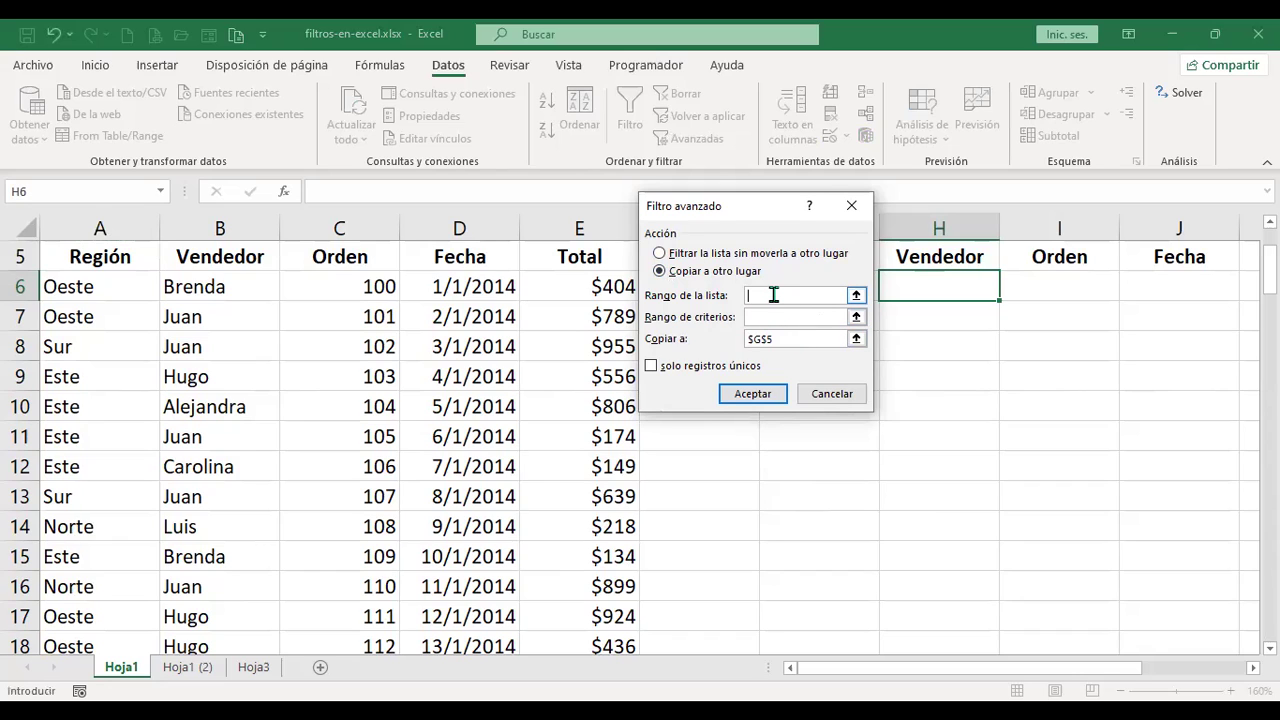
left_click(210, 256)
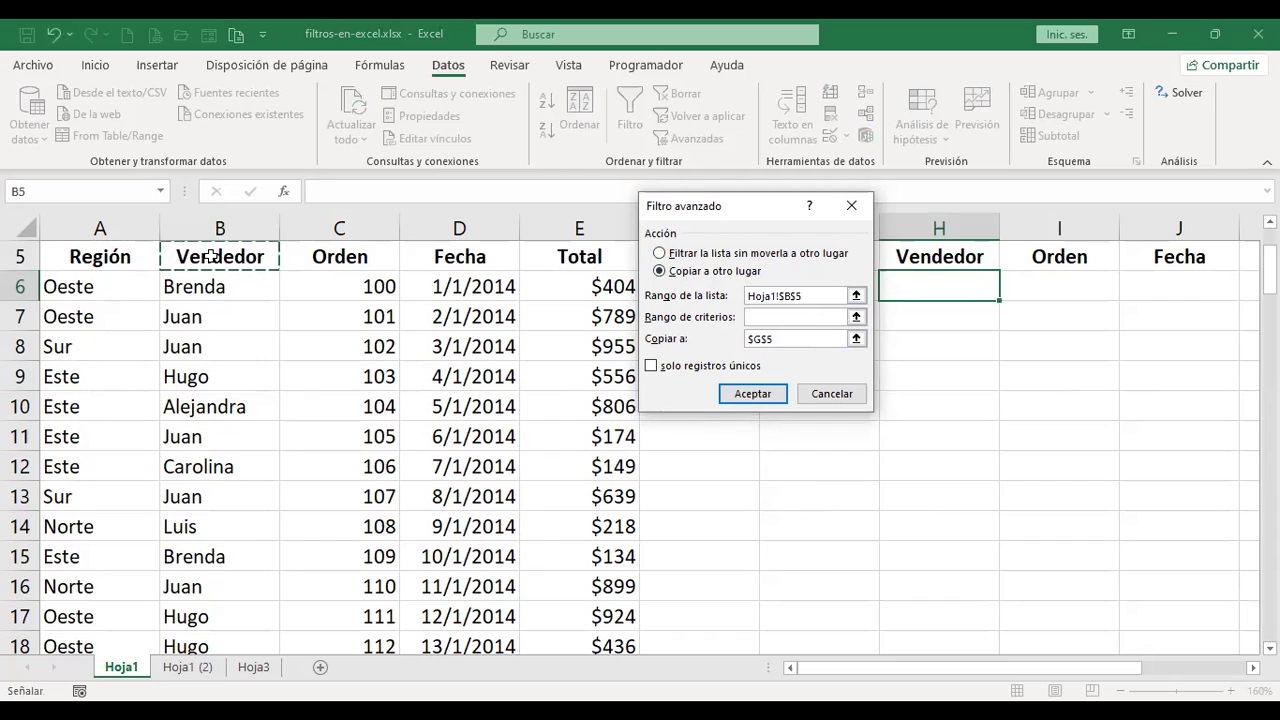
type(":$B$106")
key("ctrl+BackSpace")
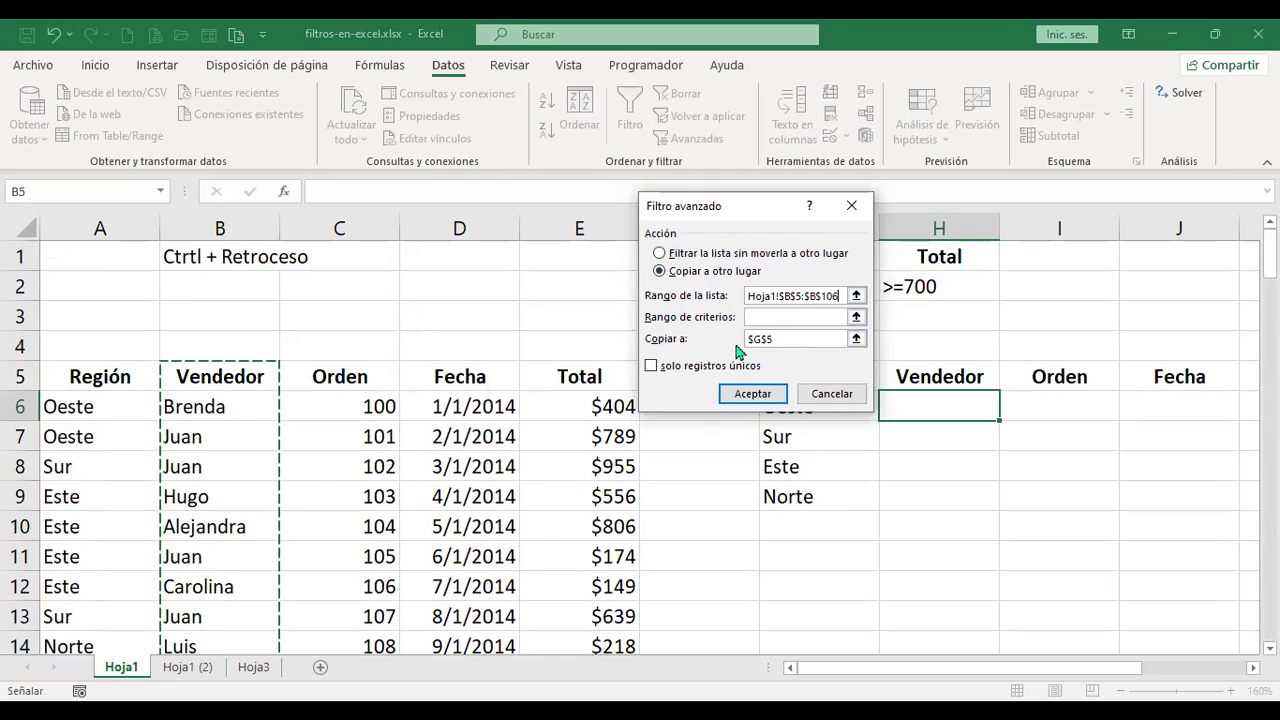
Step: Leave the criteria range empty, set the copy destination to Hoja1!$H$5, and run the Vendedor filter with unique records only
left_click(787, 317)
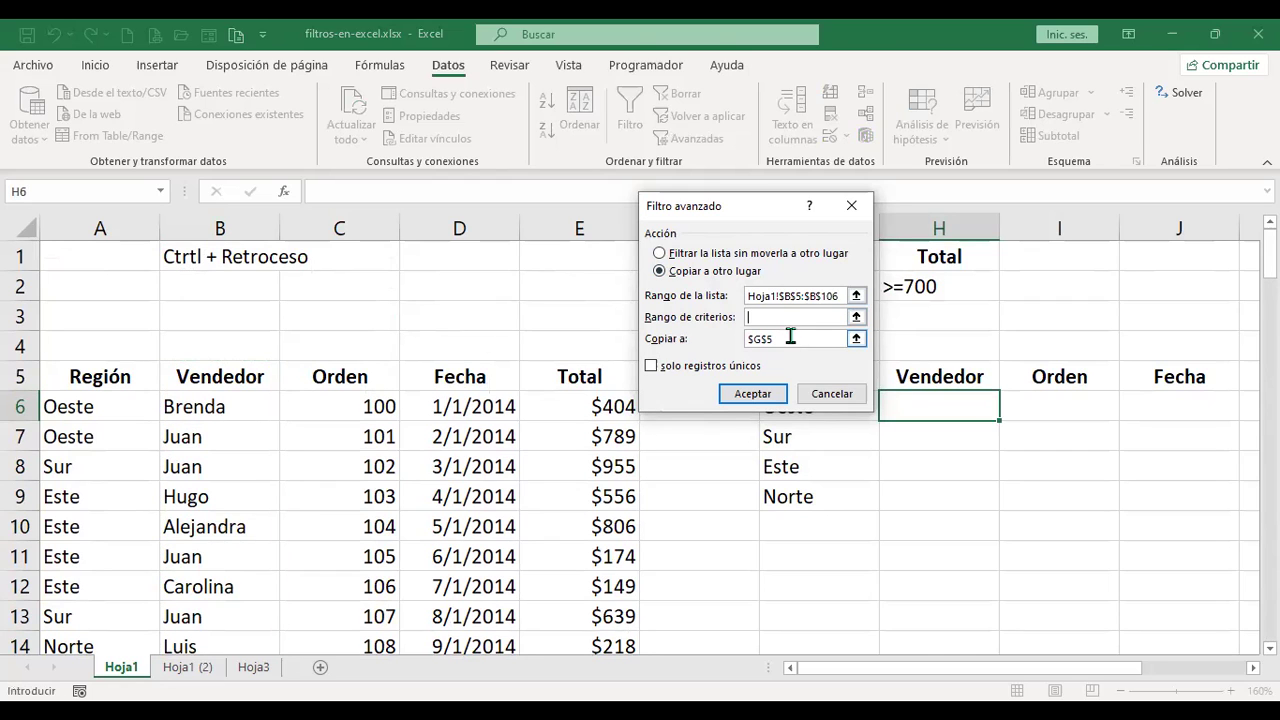
key("Tab")
key("BackSpace")
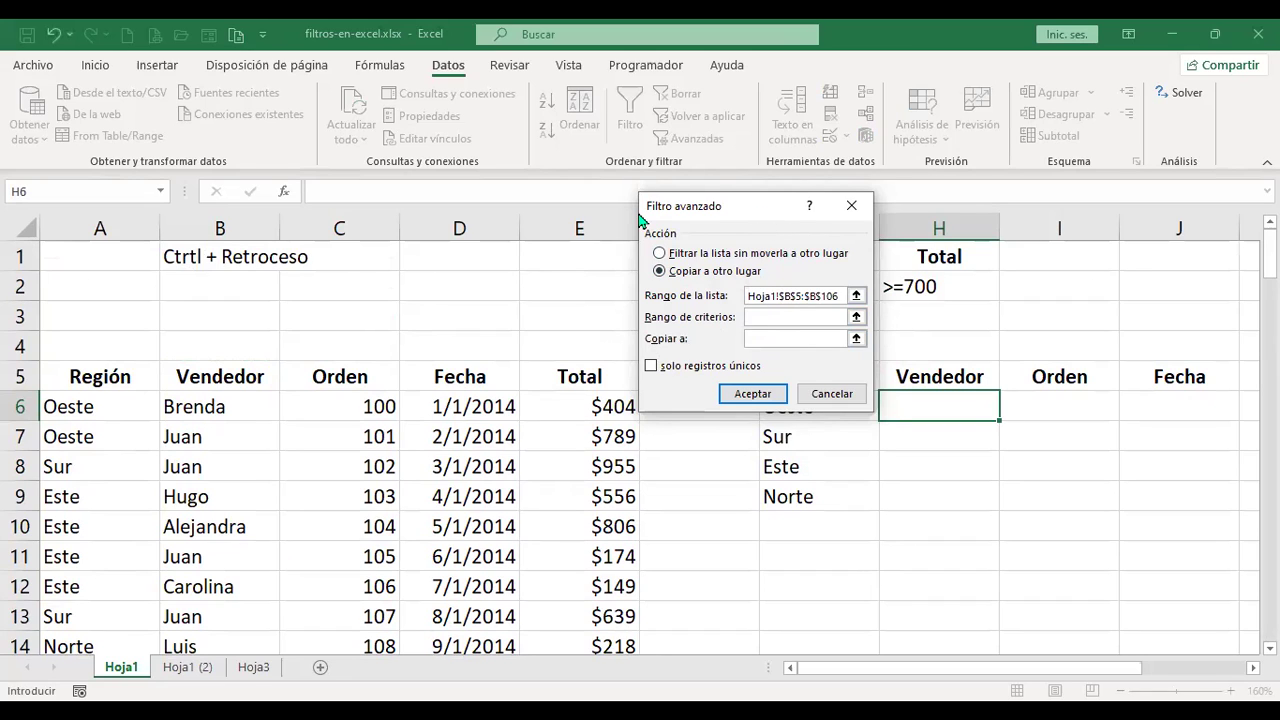
left_click_drag(640, 214, 516, 218)
left_click(955, 380)
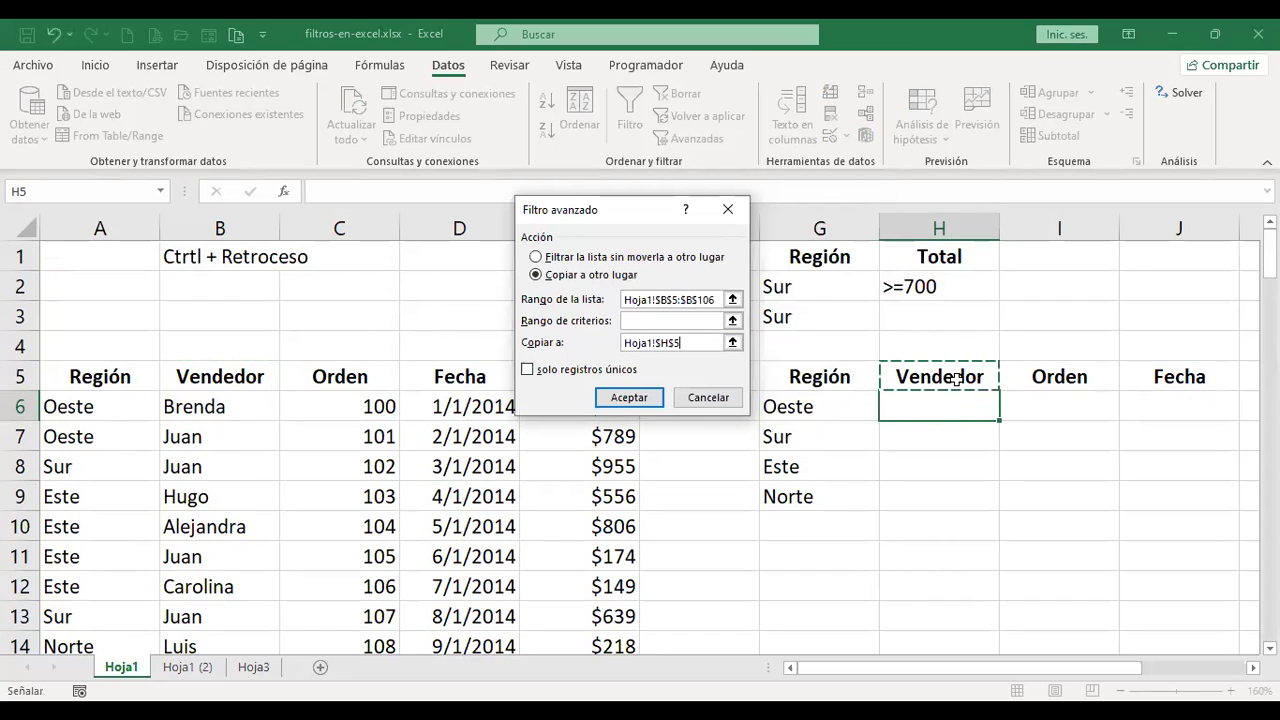
left_click(528, 370)
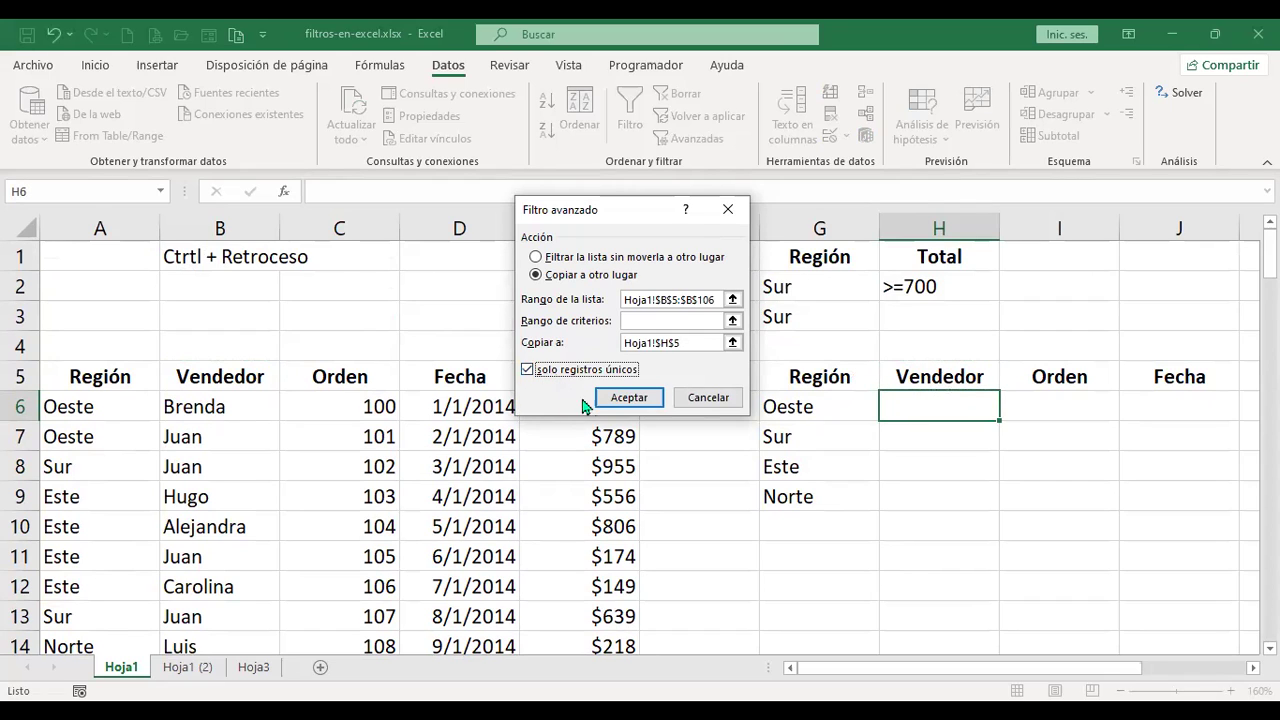
left_click(643, 400)
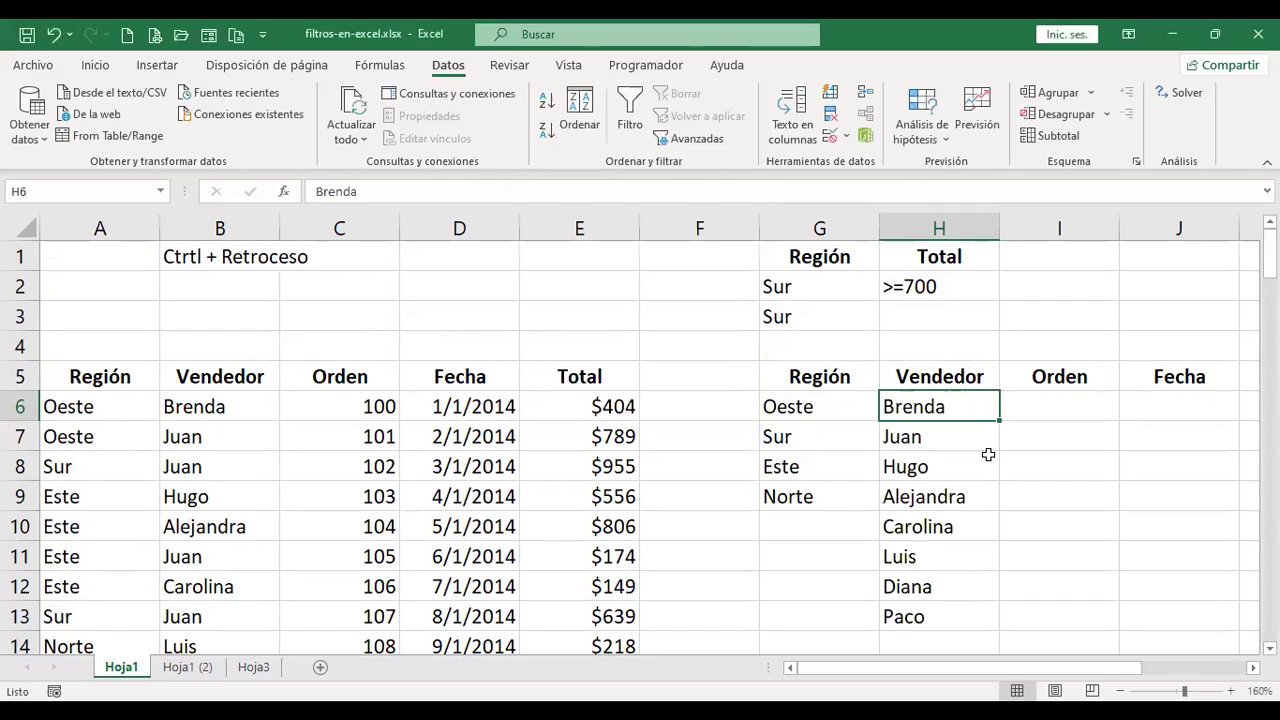
Step: Examine the extracted seller list in H6:H13 against the Vendedor column of the sales table
scroll(996, 456, "down", 2)
scroll(996, 456, "up", 1)
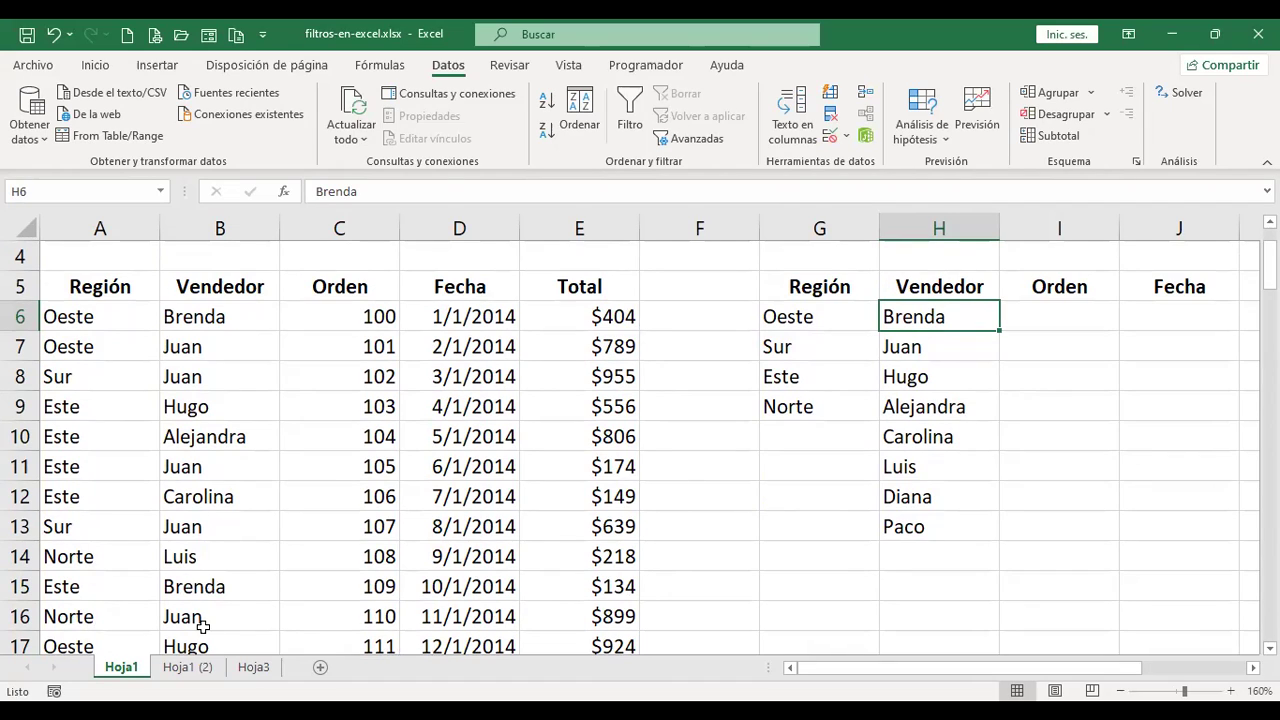
left_click_drag(937, 314, 934, 514)
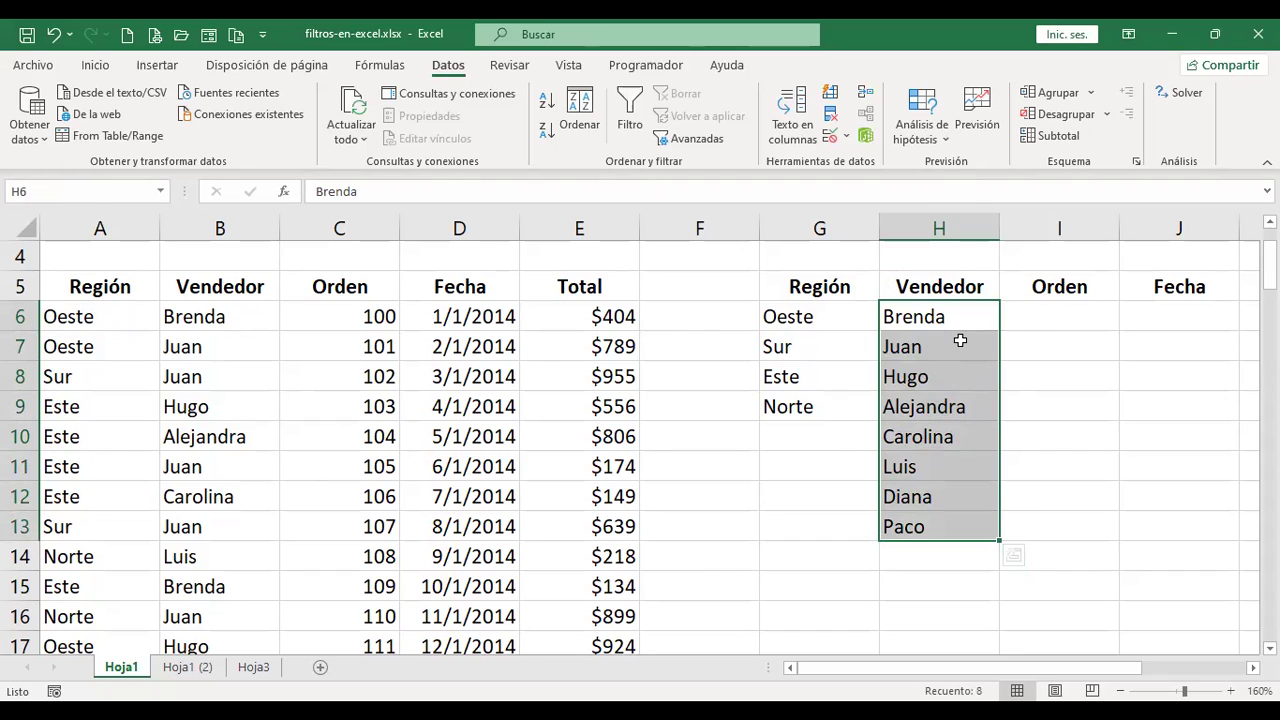
left_click(1050, 317)
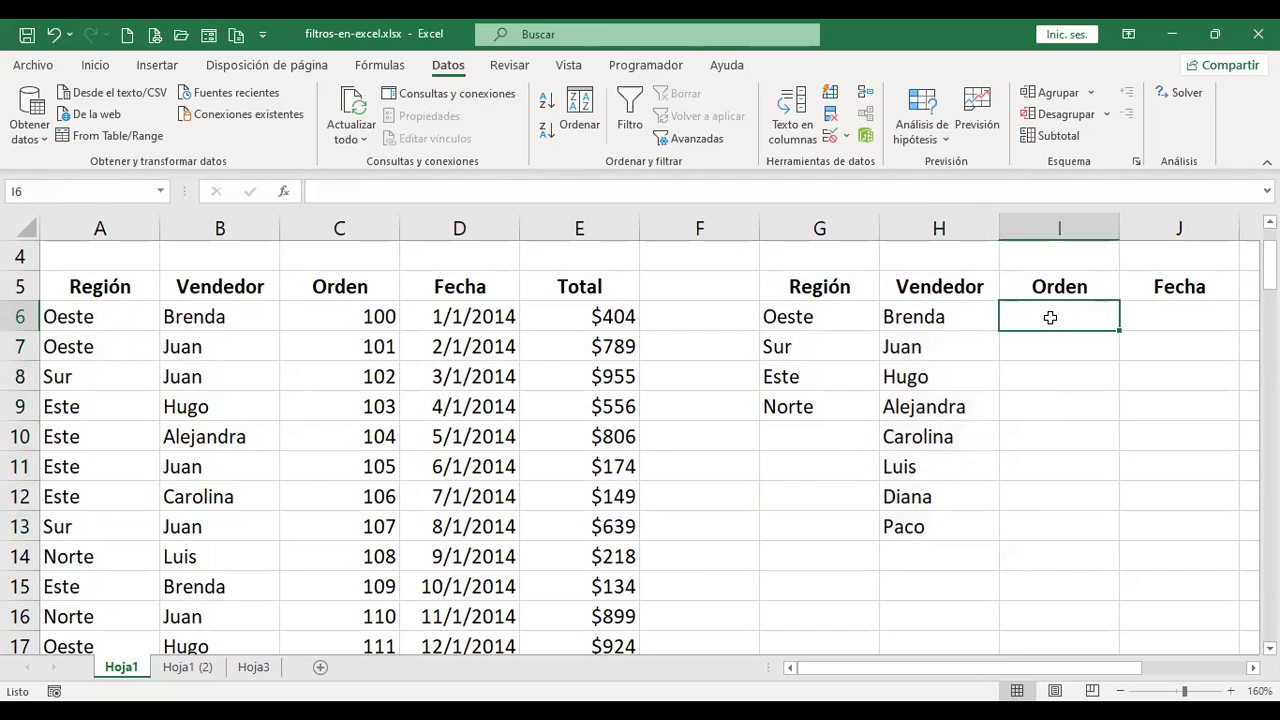
scroll(775, 479, "up", 1)
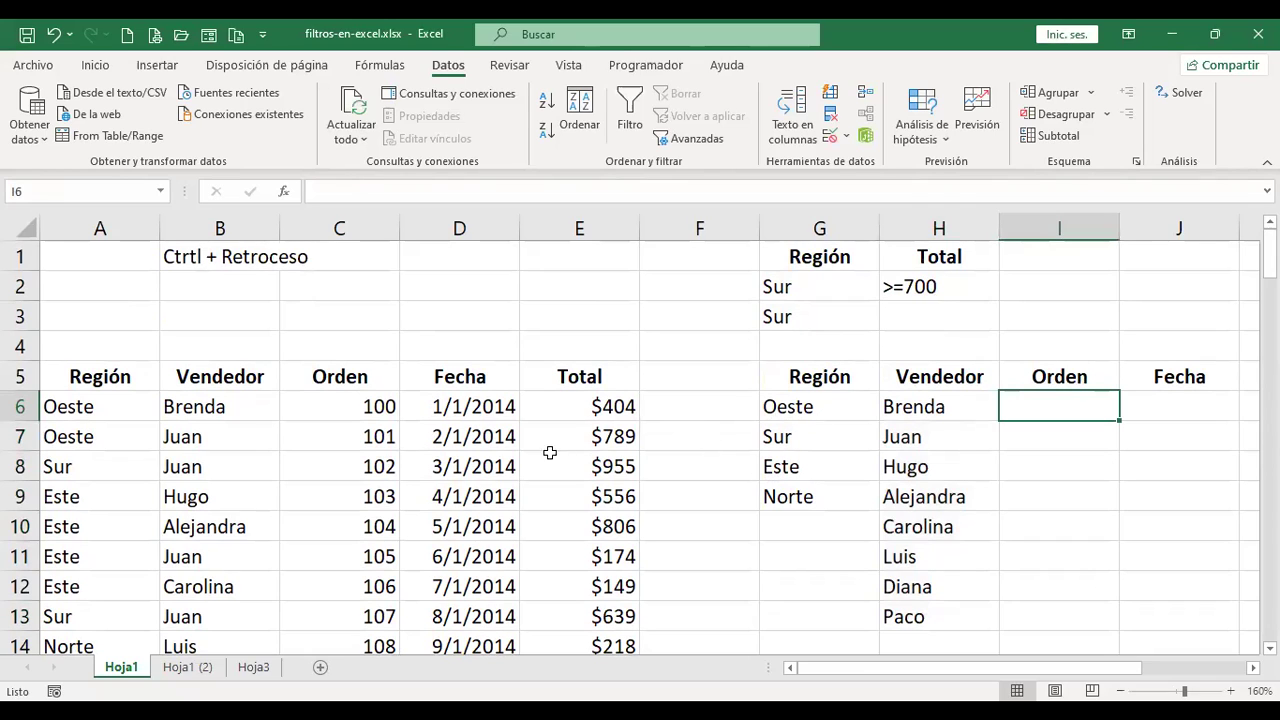
left_click(574, 336)
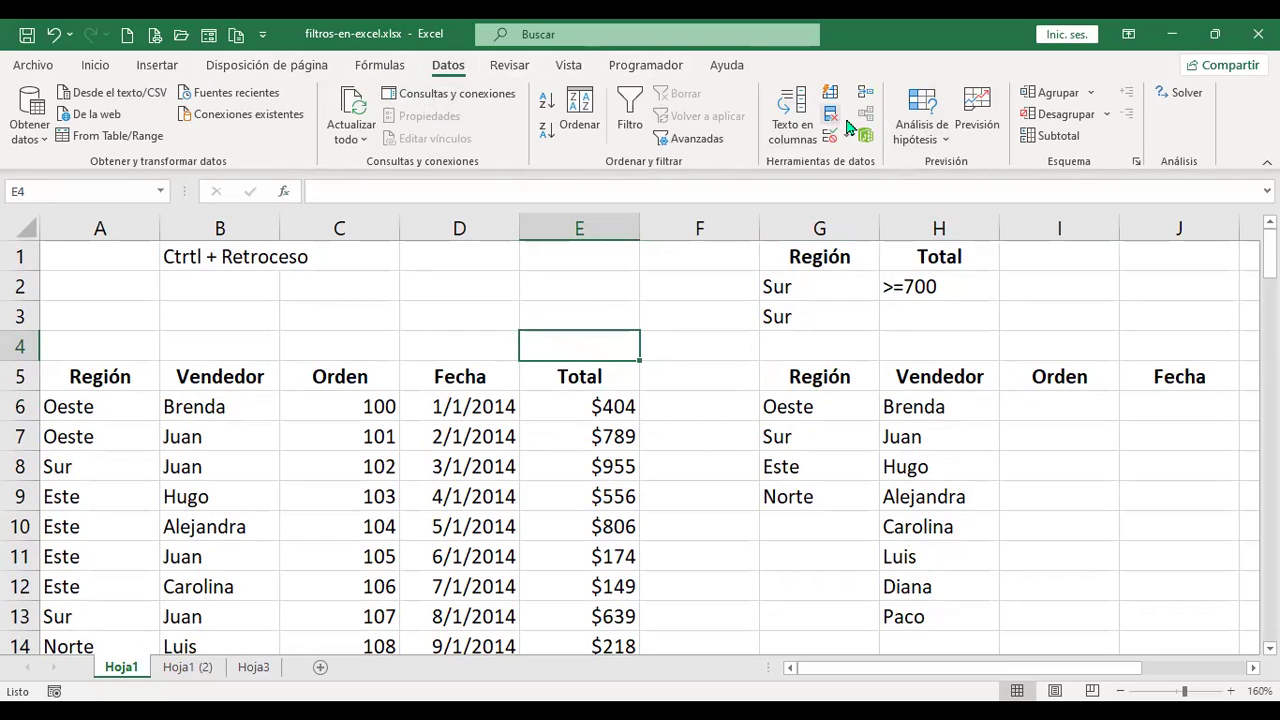
left_click(609, 287)
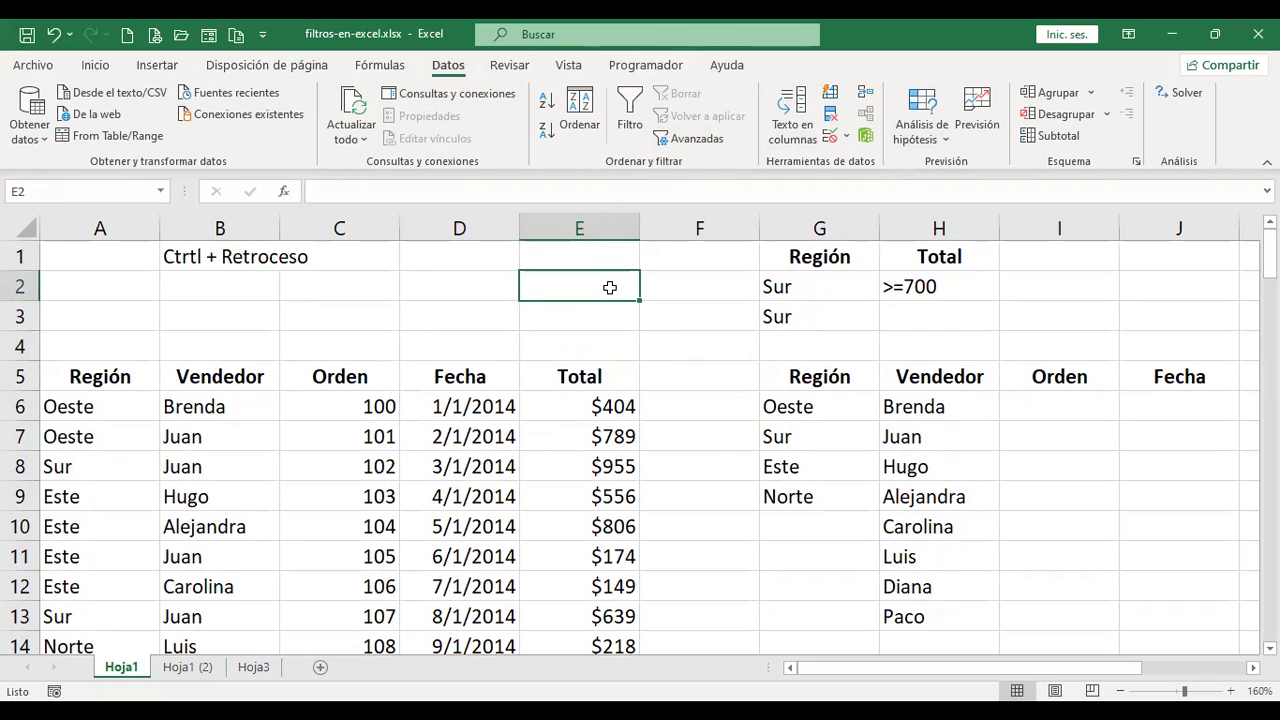
Step: Review the product codes in A2:A10 on Hoja3 and compare them with the extracted lists on Hoja1
left_click(253, 667)
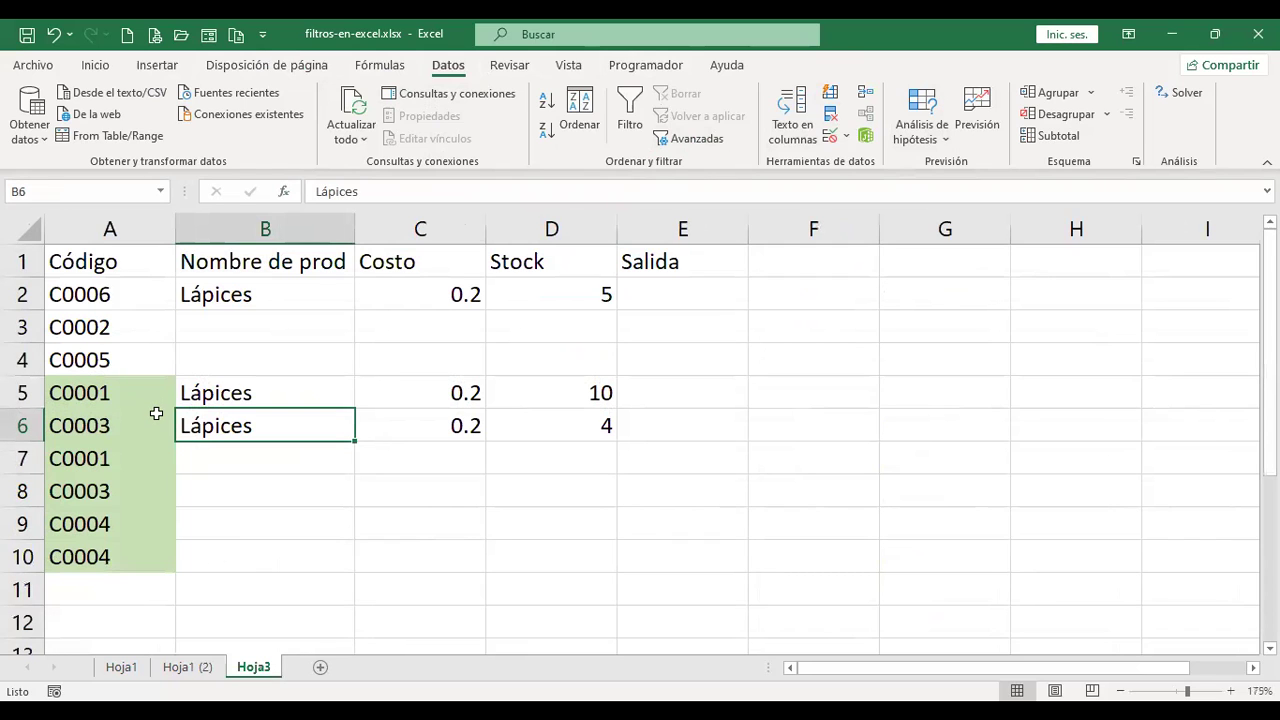
left_click(140, 671)
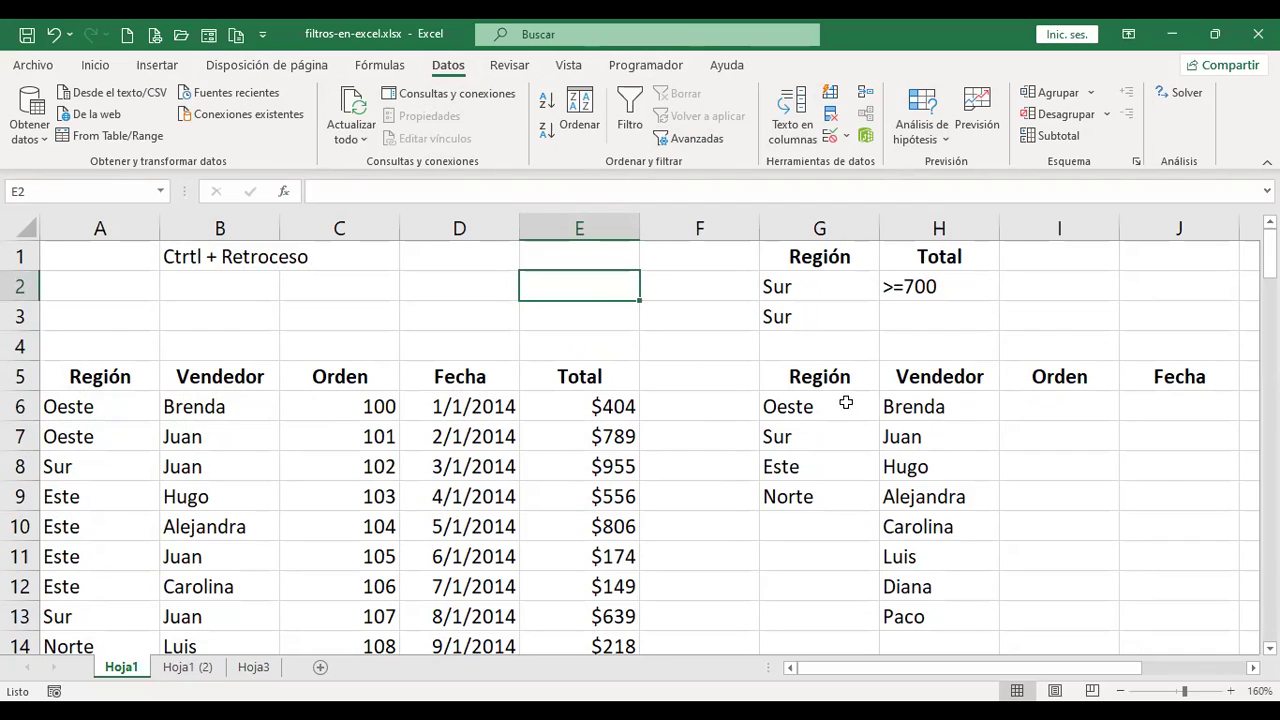
left_click(1035, 402)
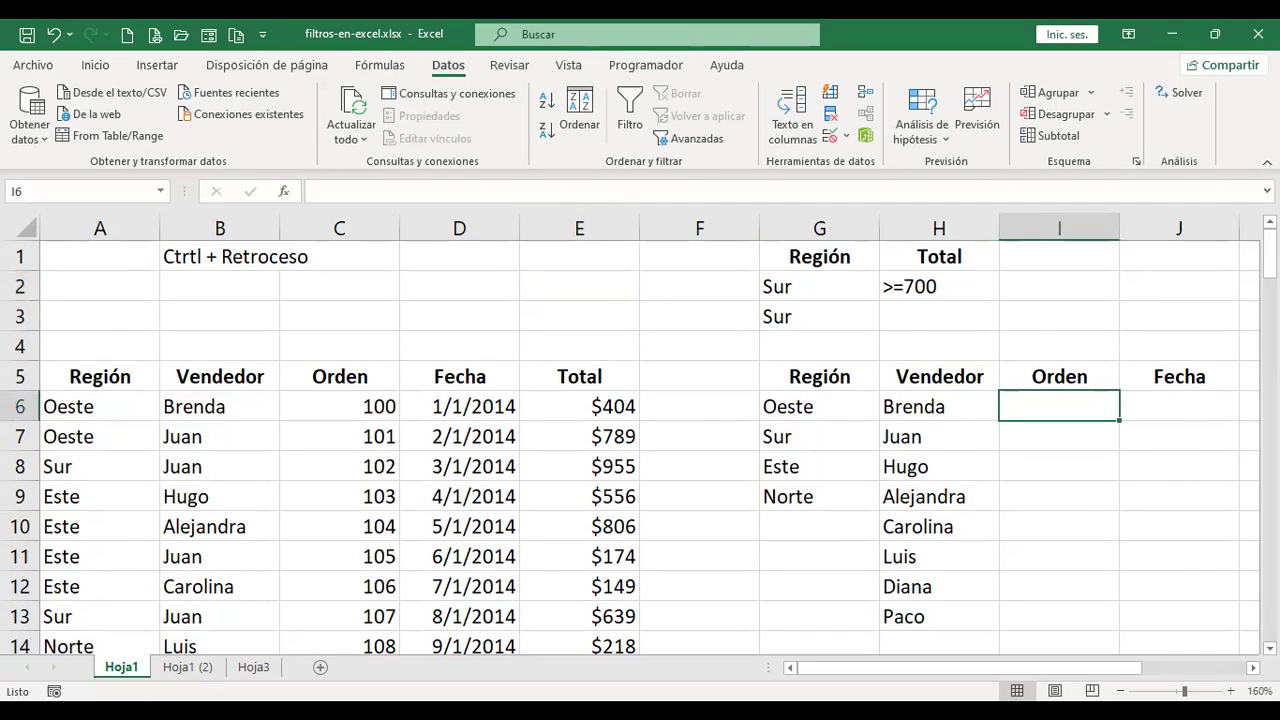
left_click(187, 667)
left_click(253, 667)
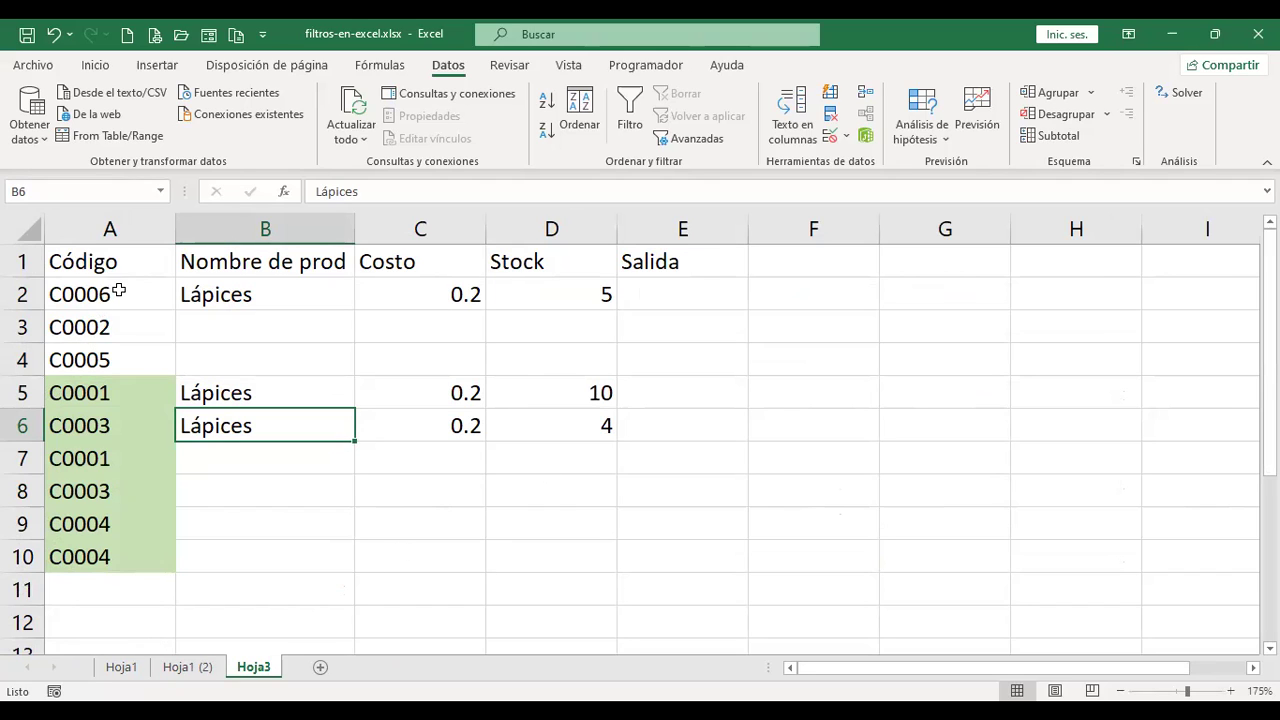
left_click_drag(118, 296, 106, 557)
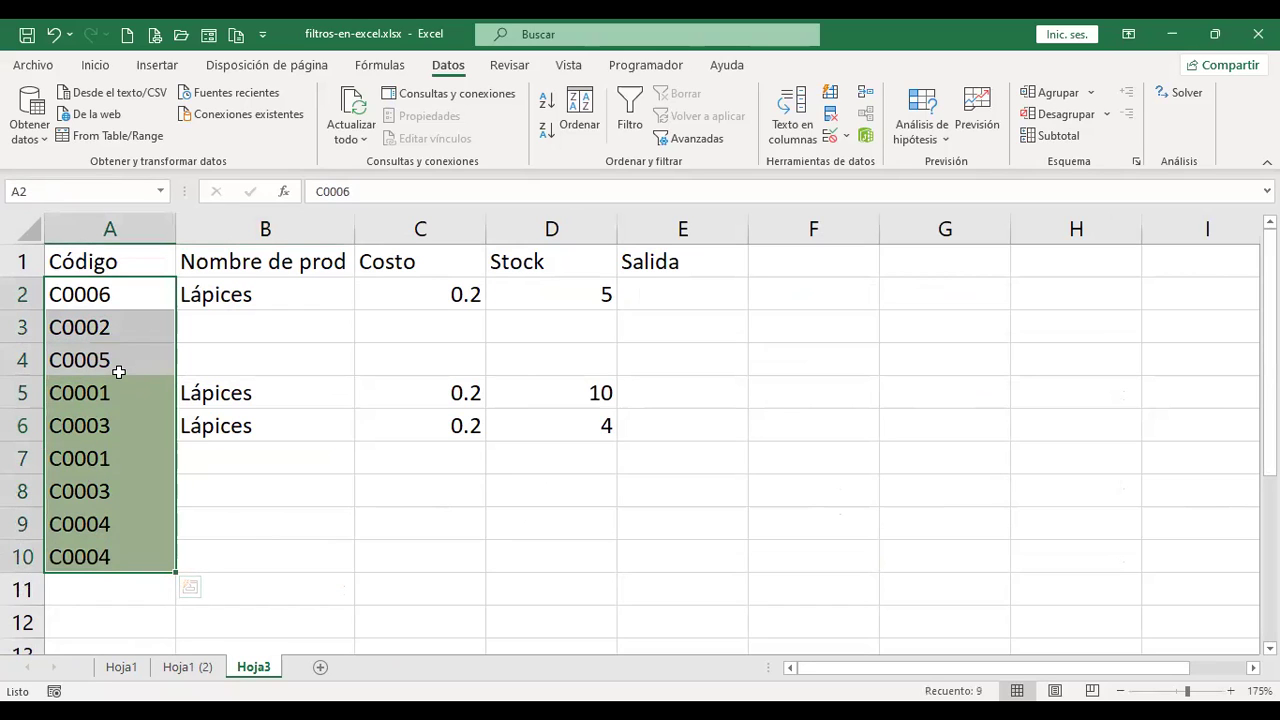
left_click(101, 556)
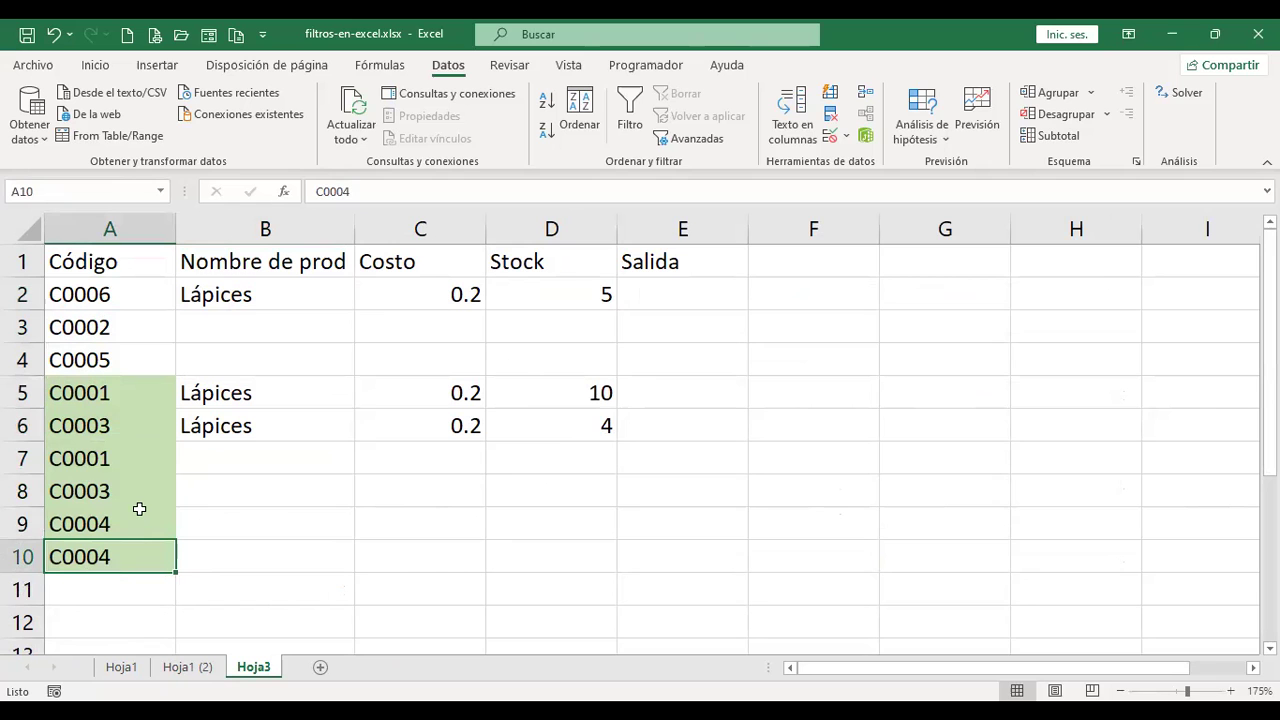
left_click(196, 670)
left_click(124, 668)
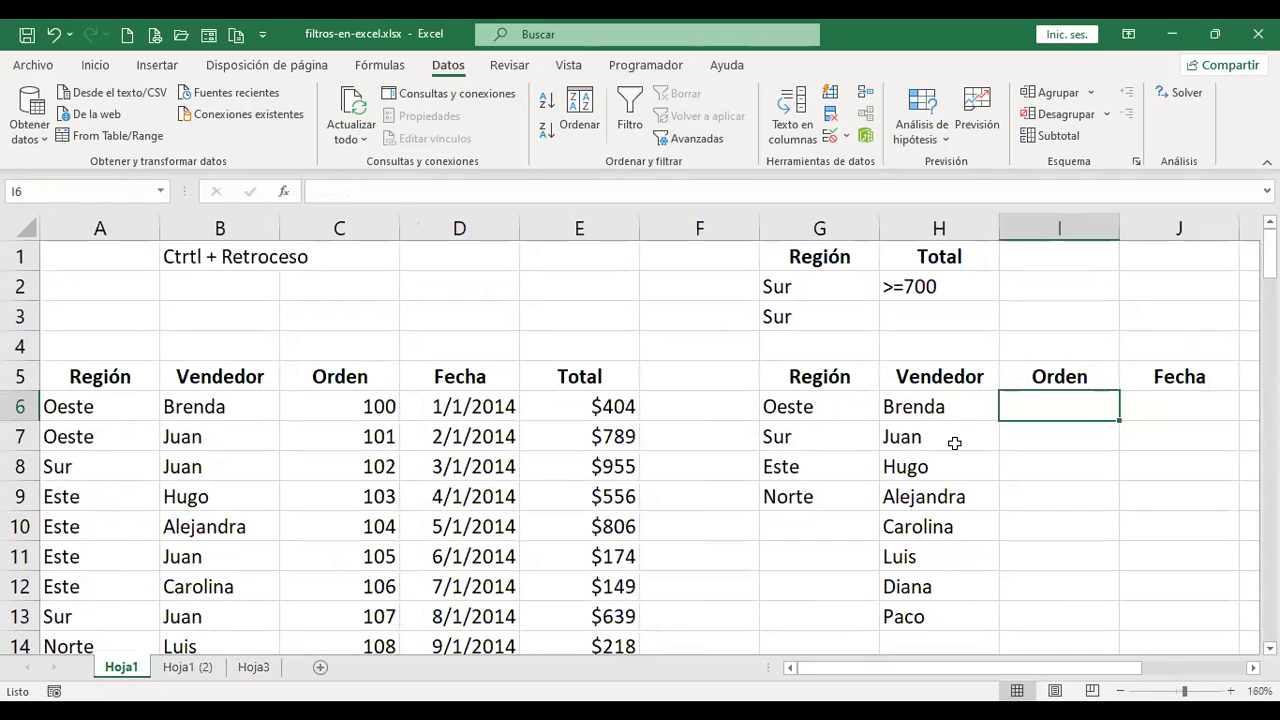
left_click(1048, 444)
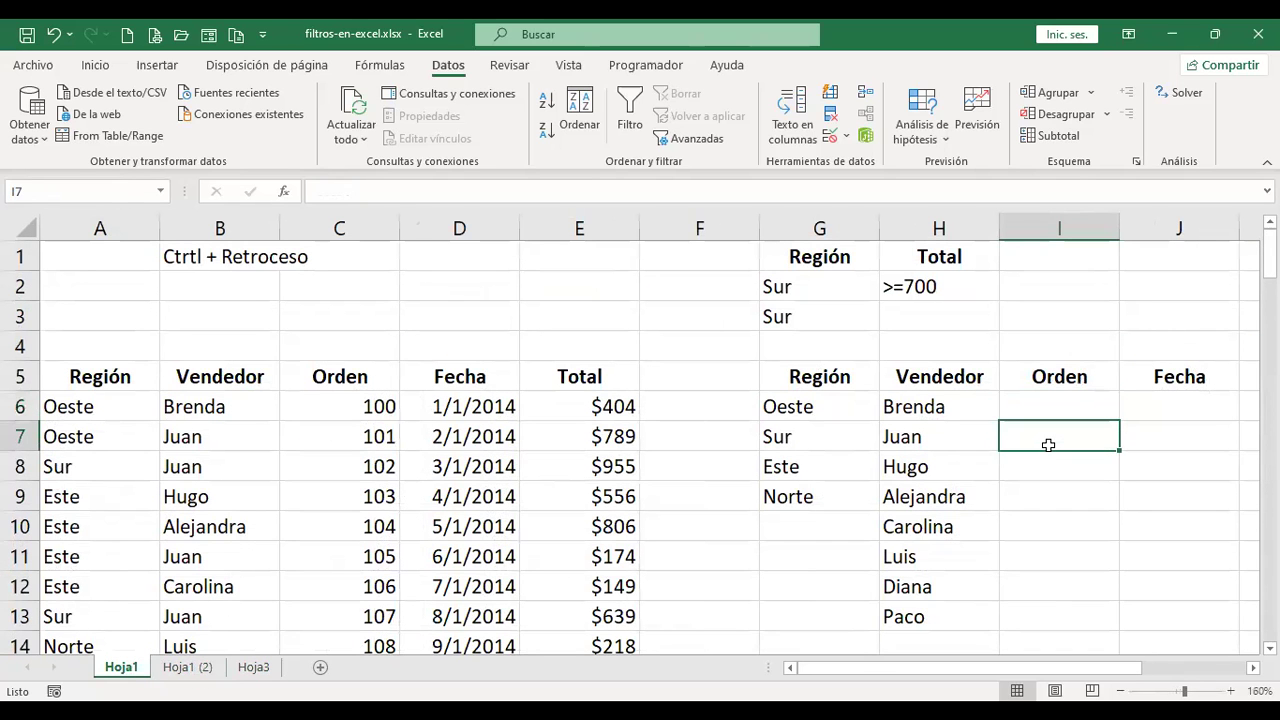
left_click(713, 253)
key("ctrl+Home")
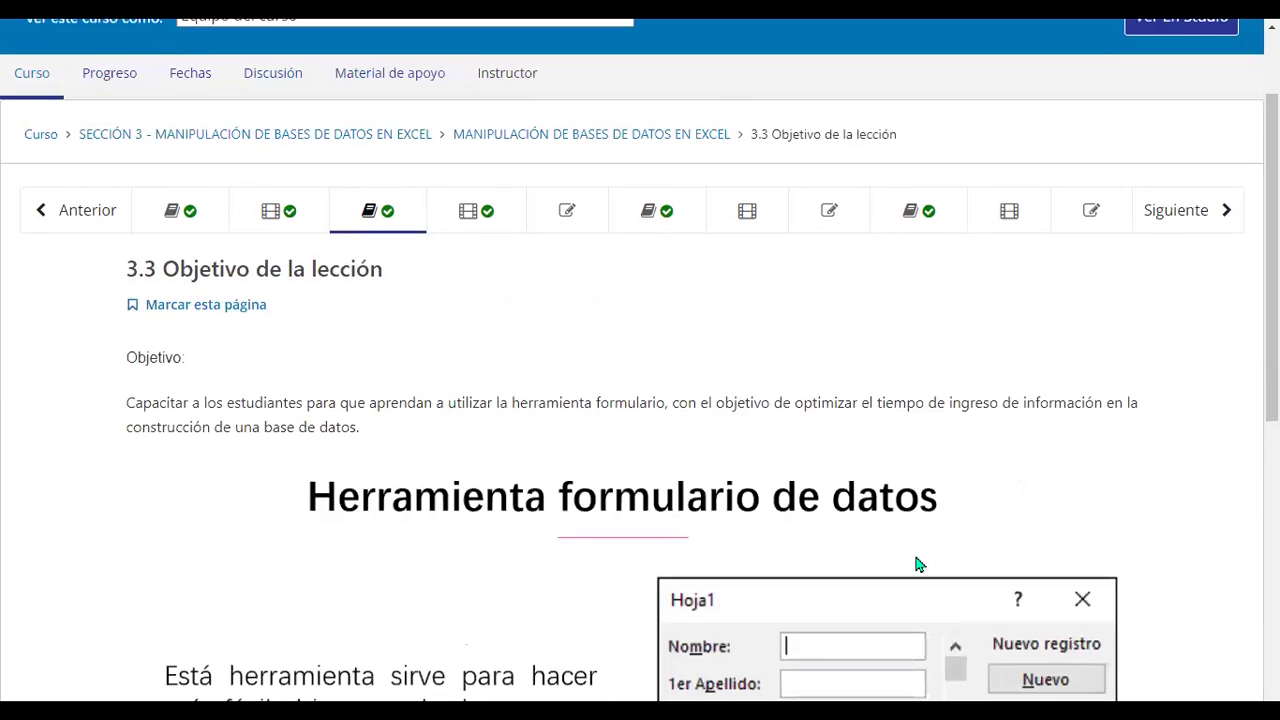
Step: Look over the course website's page "3.3 Objetivo de la lección" about the data form tool
scroll(917, 565, "down", 2)
scroll(917, 565, "down", 1)
scroll(917, 565, "up", 3)
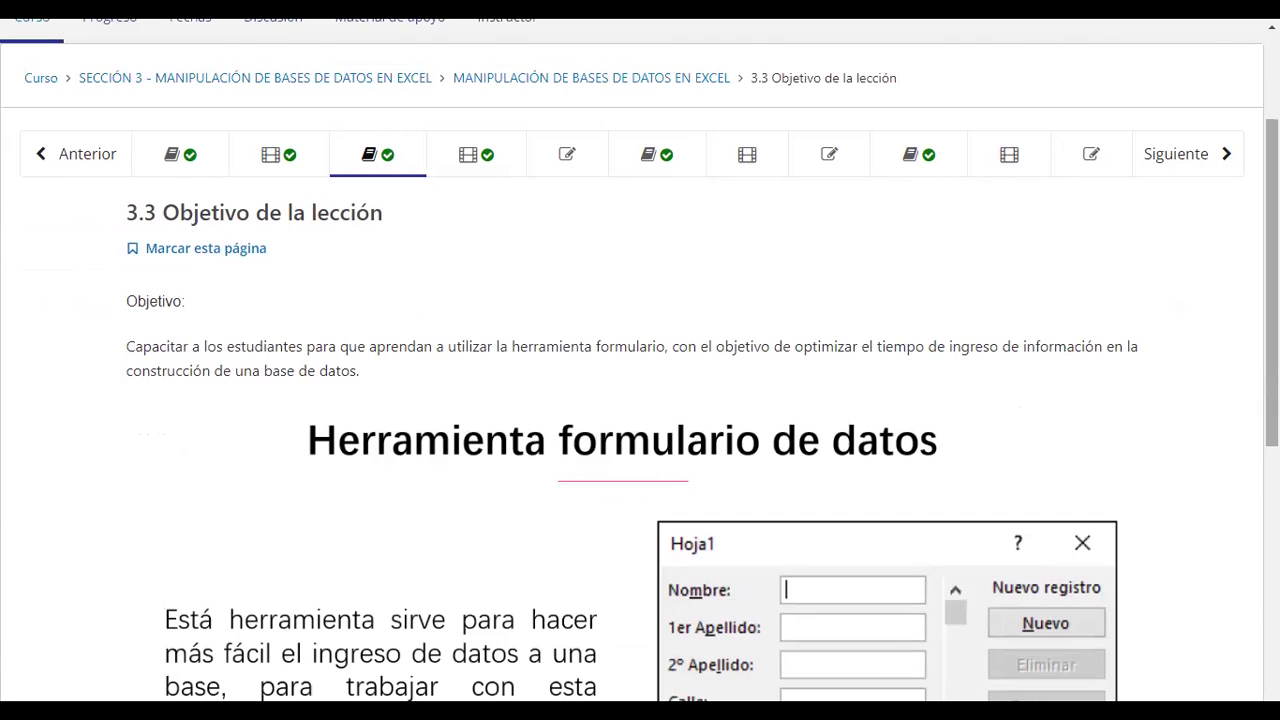
Step: Read the lesson 3.3 description of the data form tool and examine its sample form
scroll(640, 400, "down", 2)
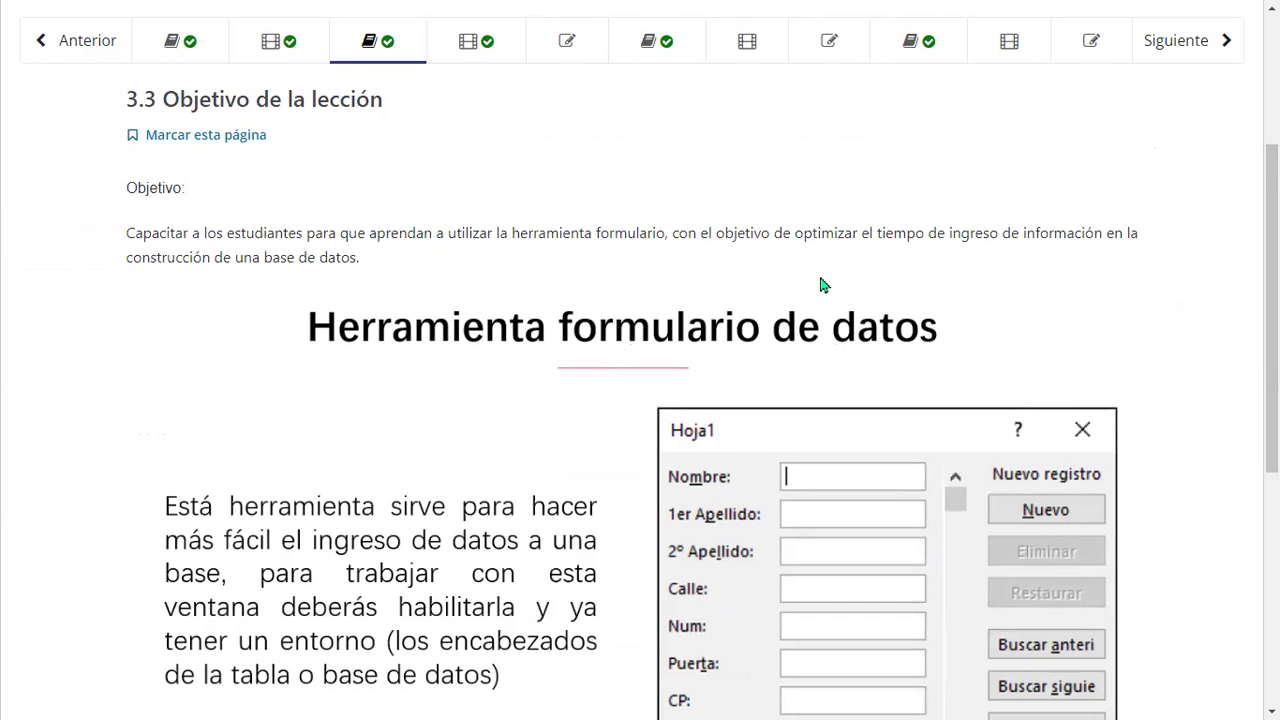
scroll(820, 285, "down", 1)
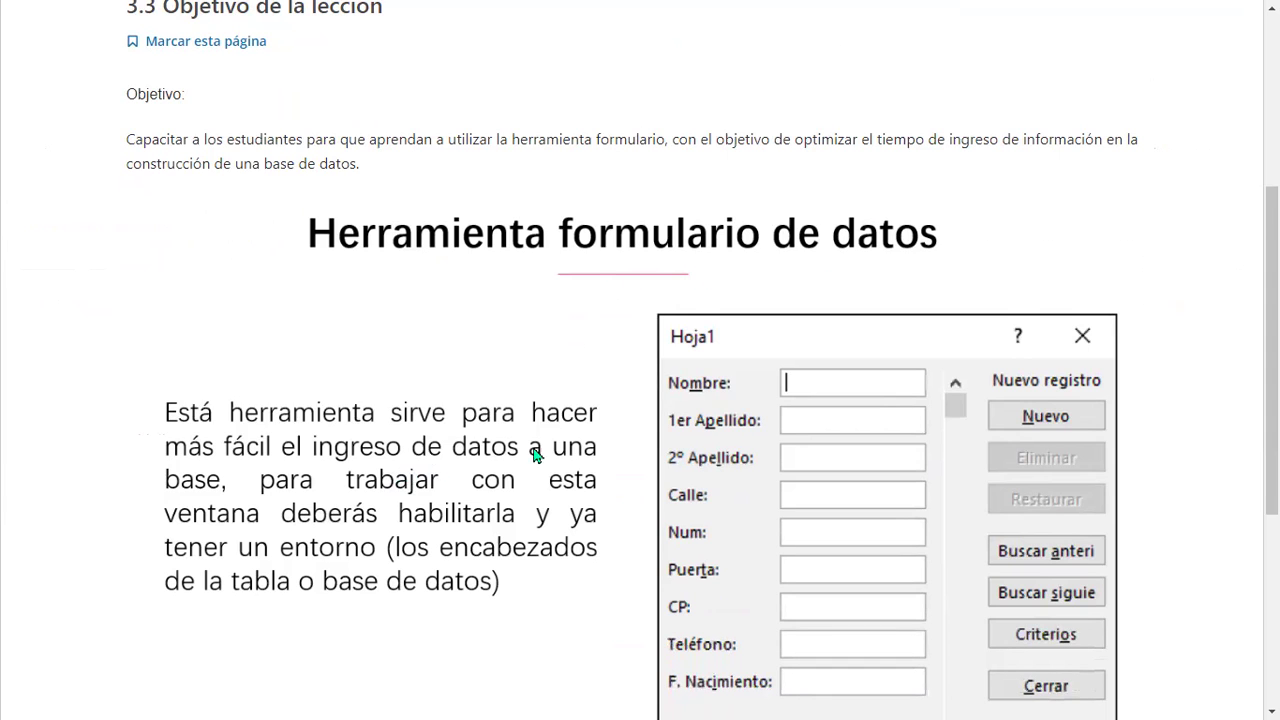
scroll(628, 452, "down", 1)
scroll(628, 452, "down", 1)
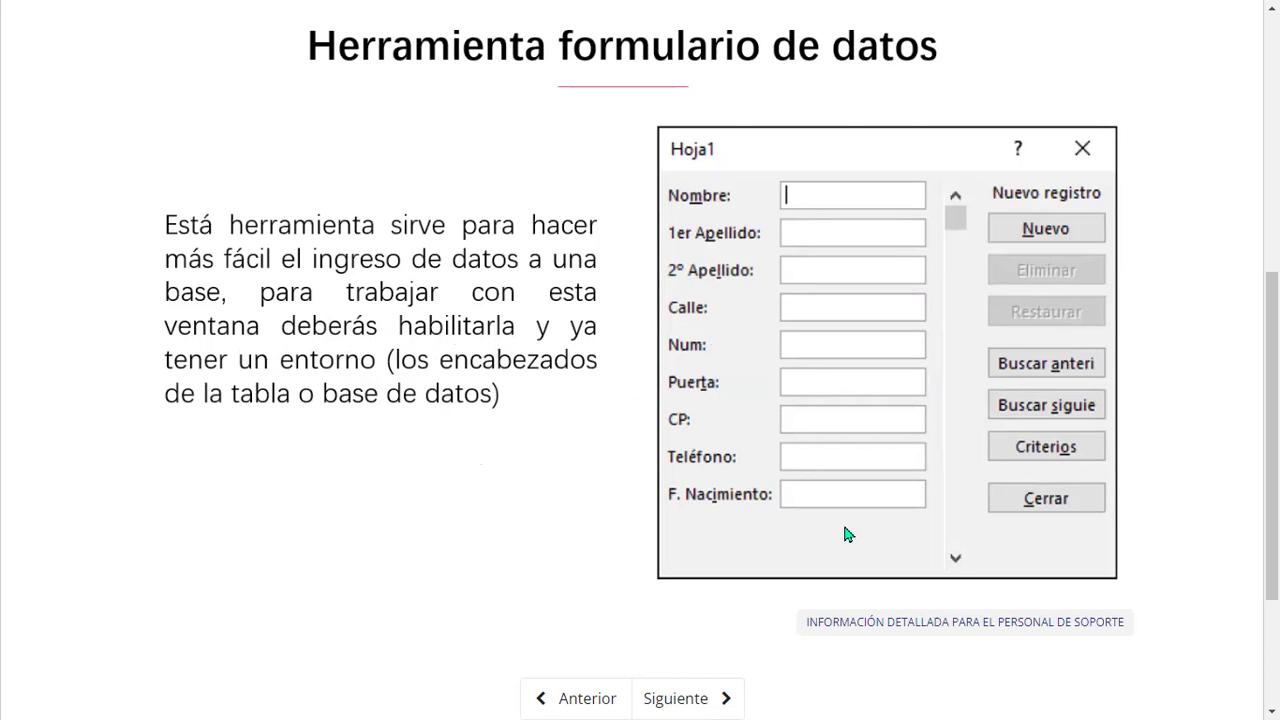
Step: Go to lesson 3.4 Herramienta formulario and watch its embedded video on enabling and using the data form
left_click(716, 693)
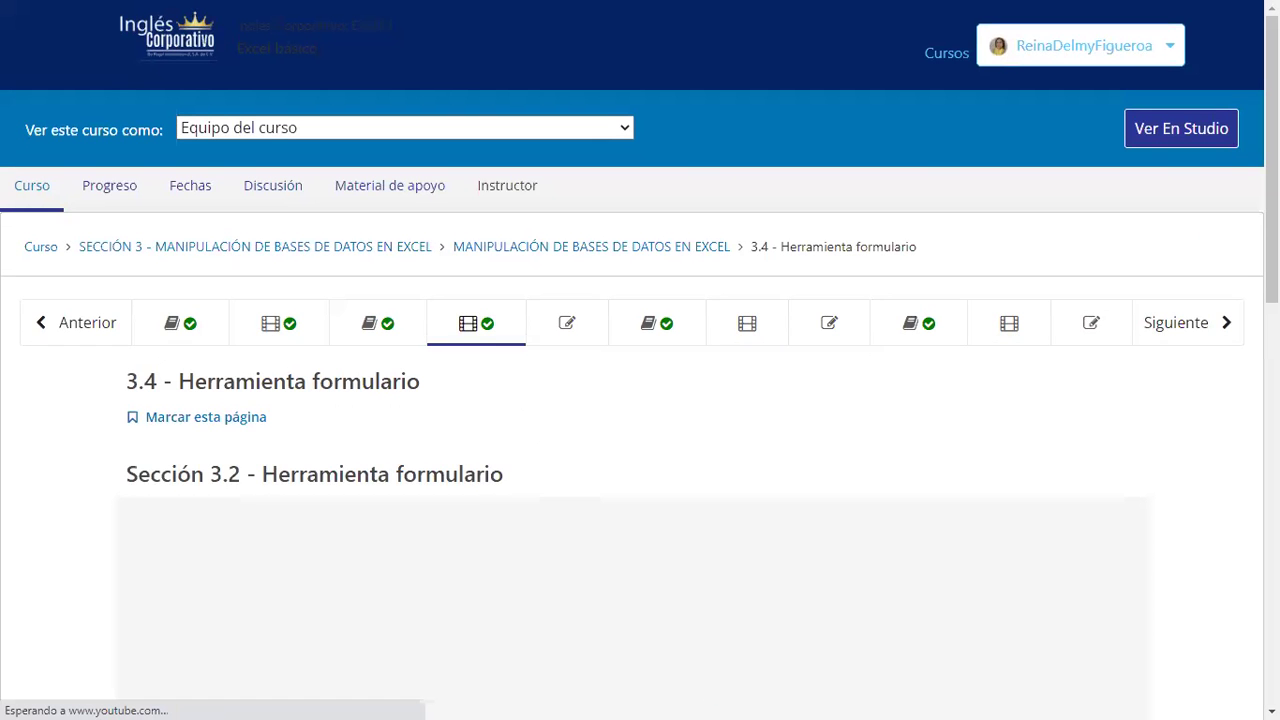
scroll(716, 690, "down", 2)
scroll(624, 402, "down", 2)
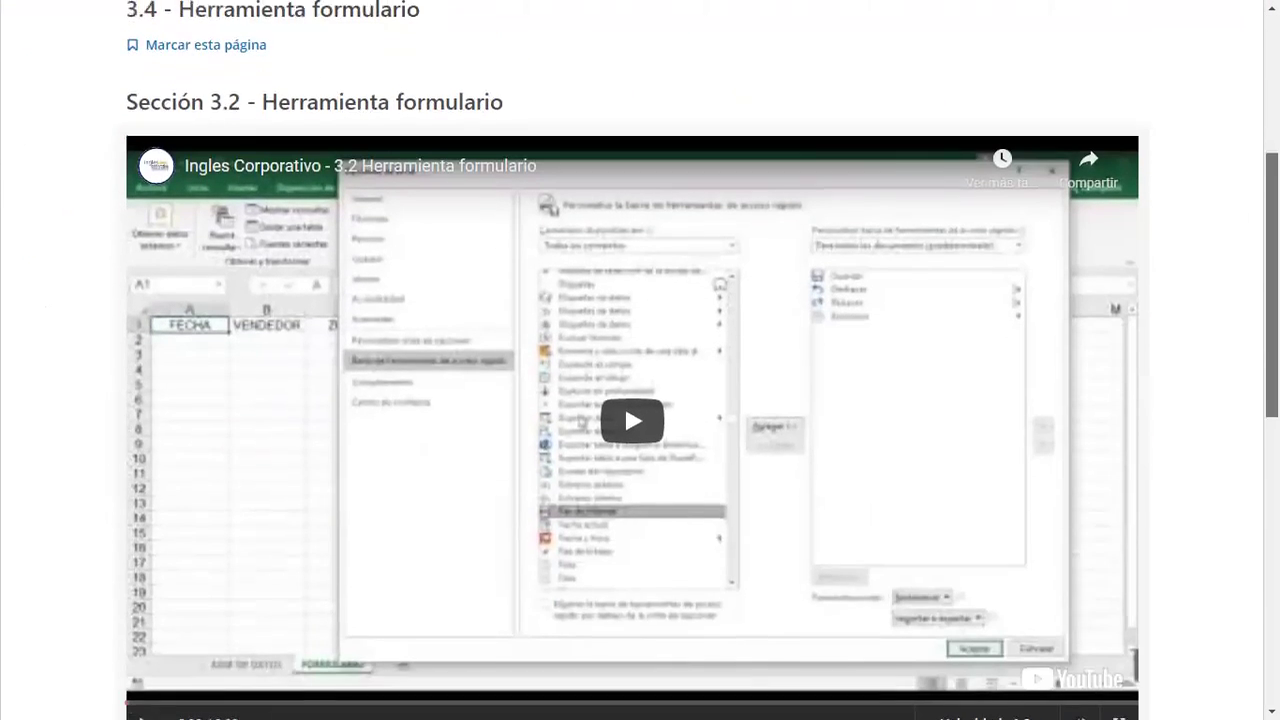
scroll(624, 427, "up", 1)
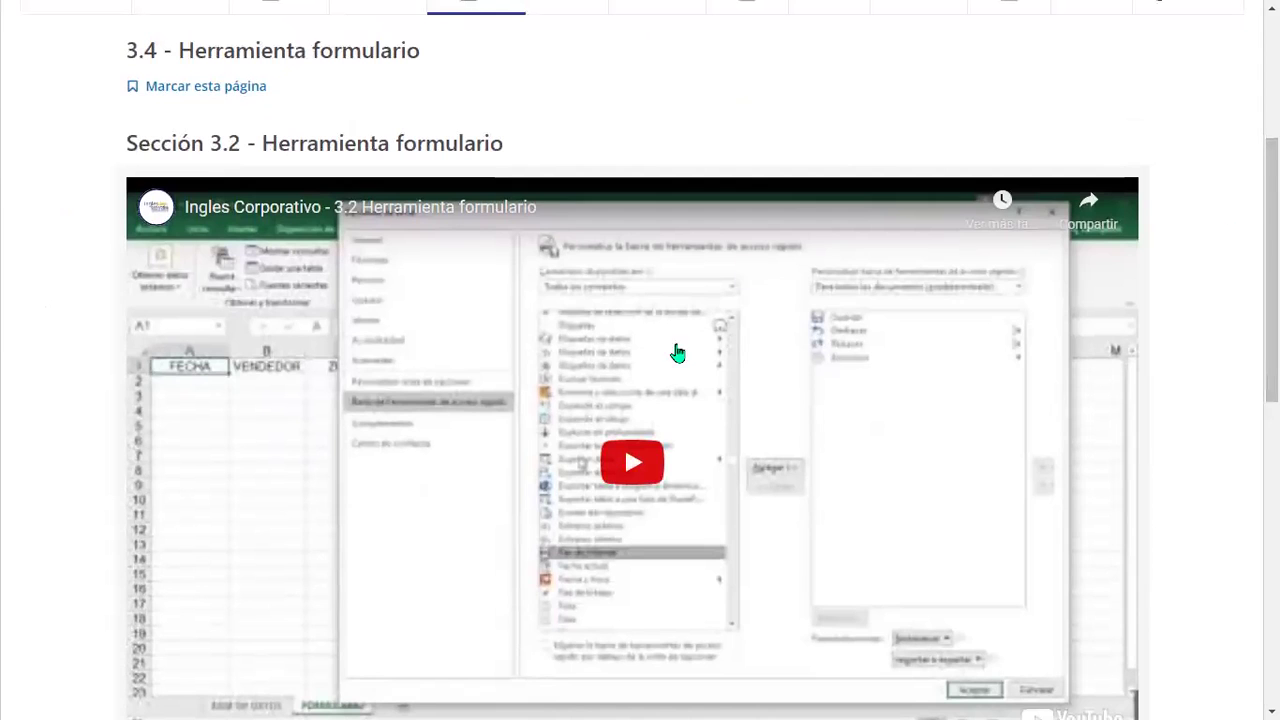
left_click(613, 471)
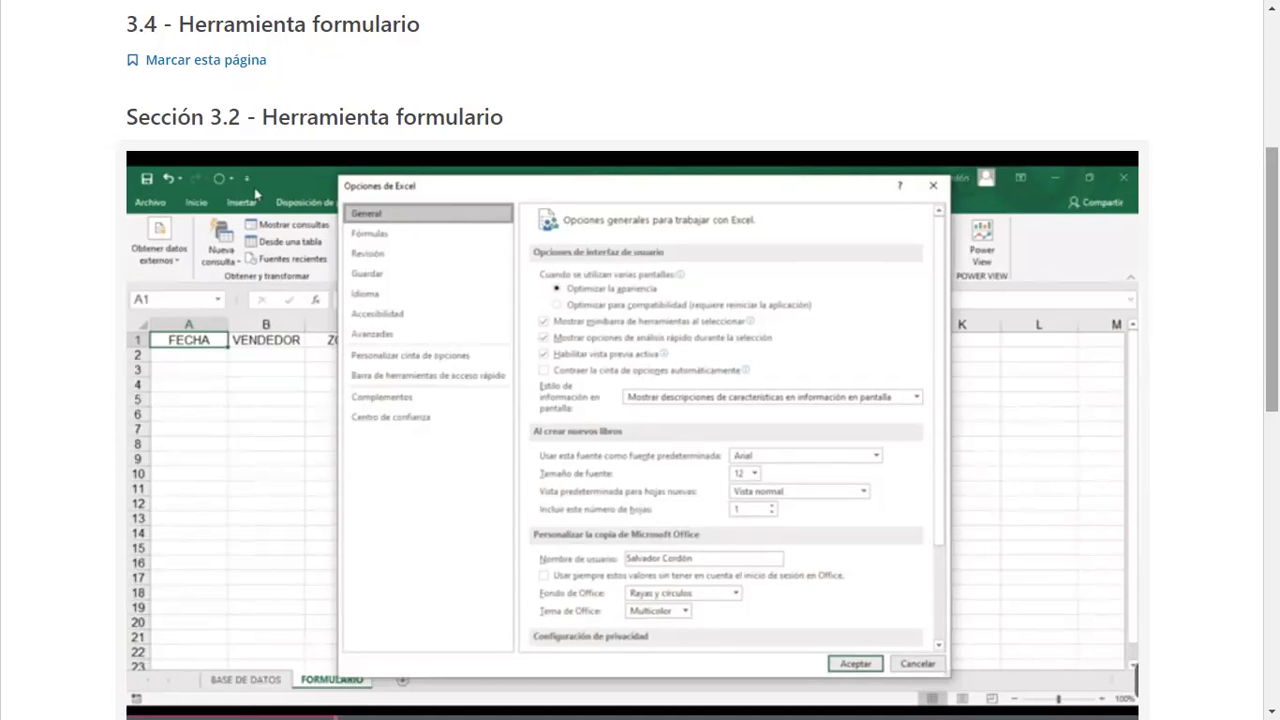
left_click(434, 377)
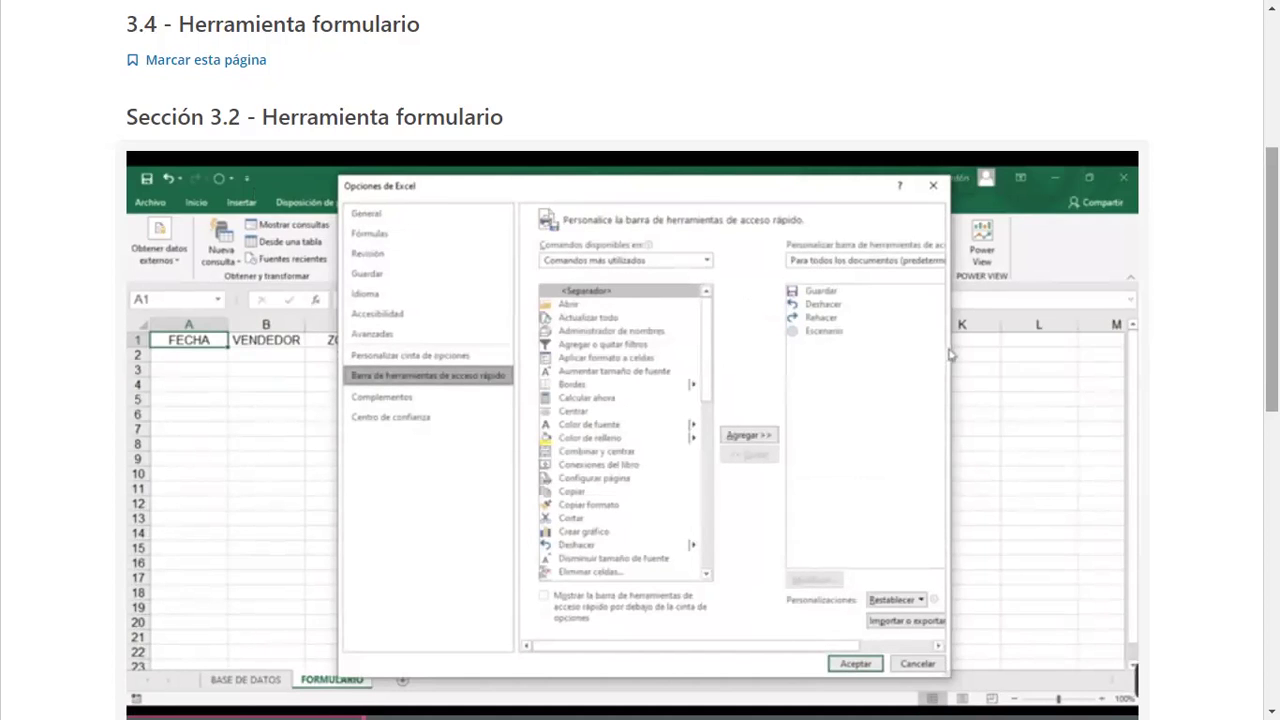
left_click_drag(949, 512, 1072, 511)
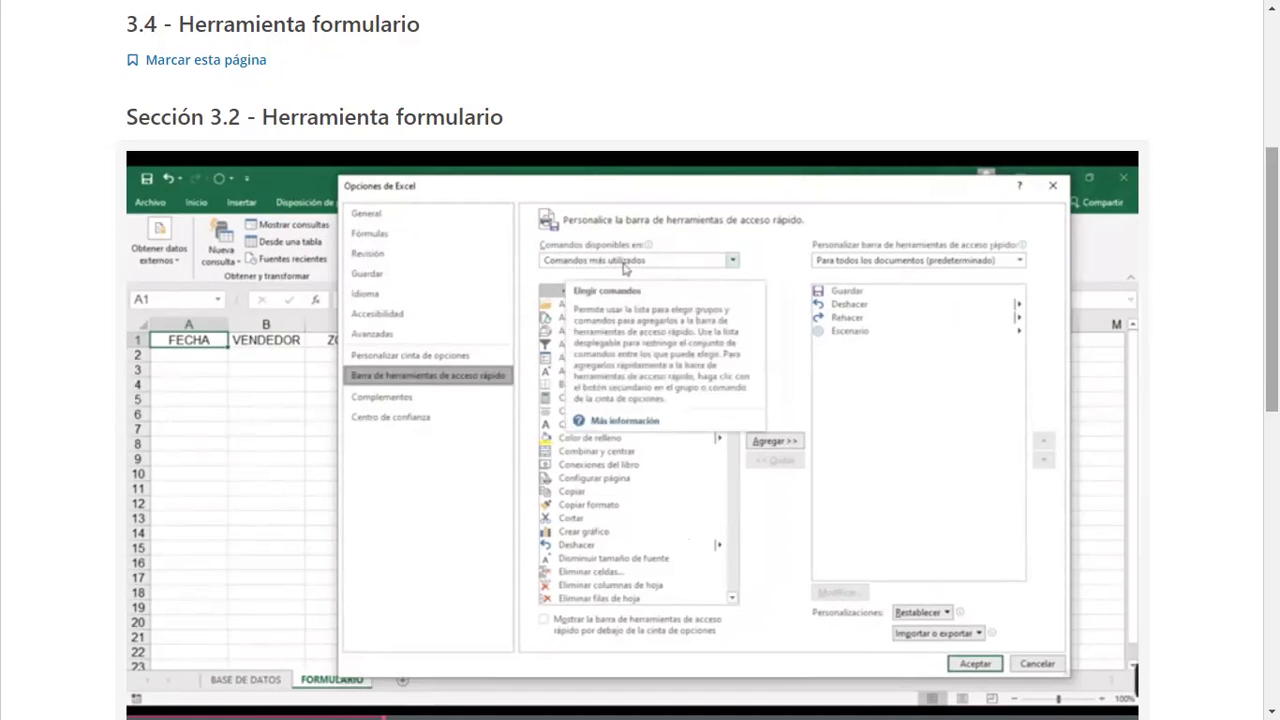
left_click(732, 261)
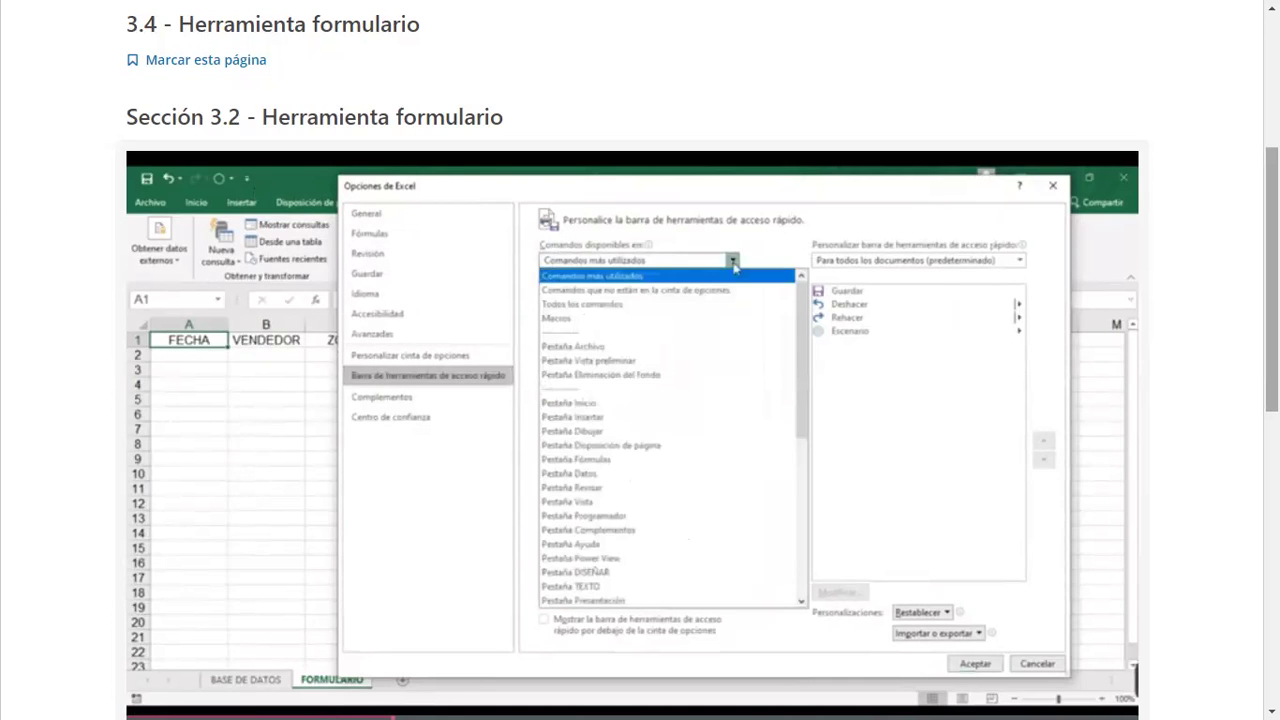
scroll(789, 428, "down", 6)
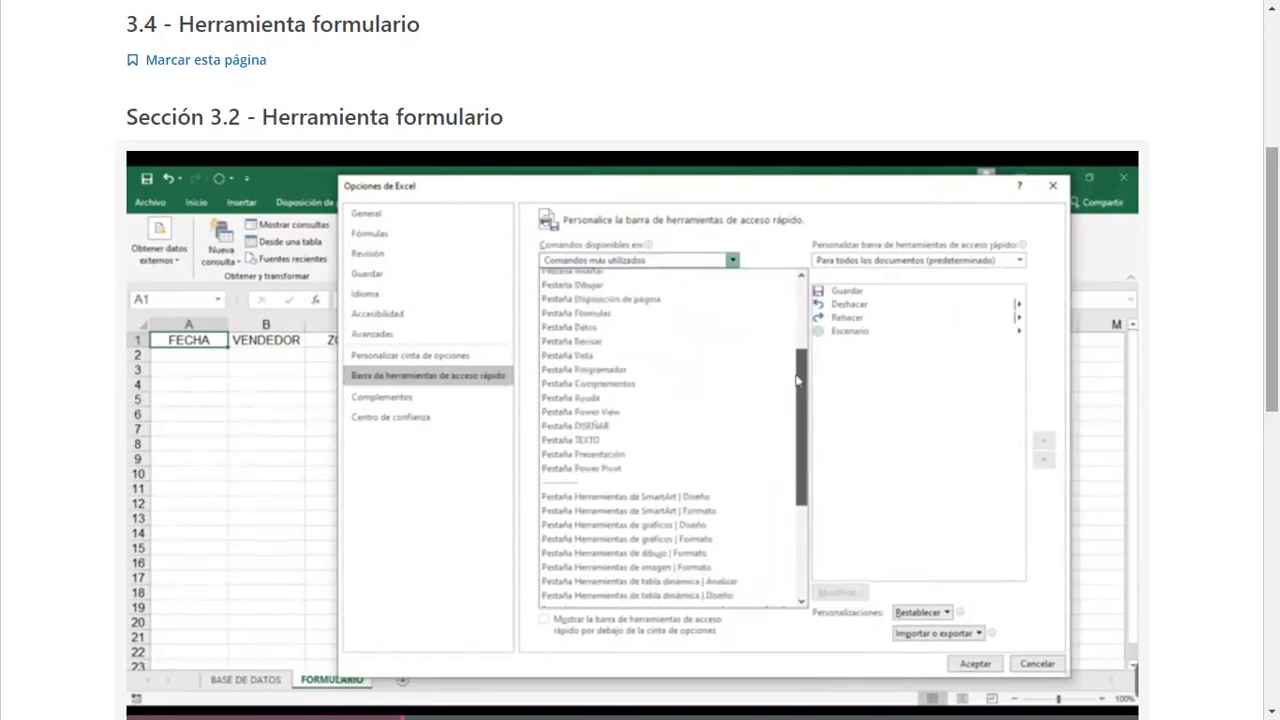
scroll(789, 428, "up", 2)
scroll(786, 400, "up", 4)
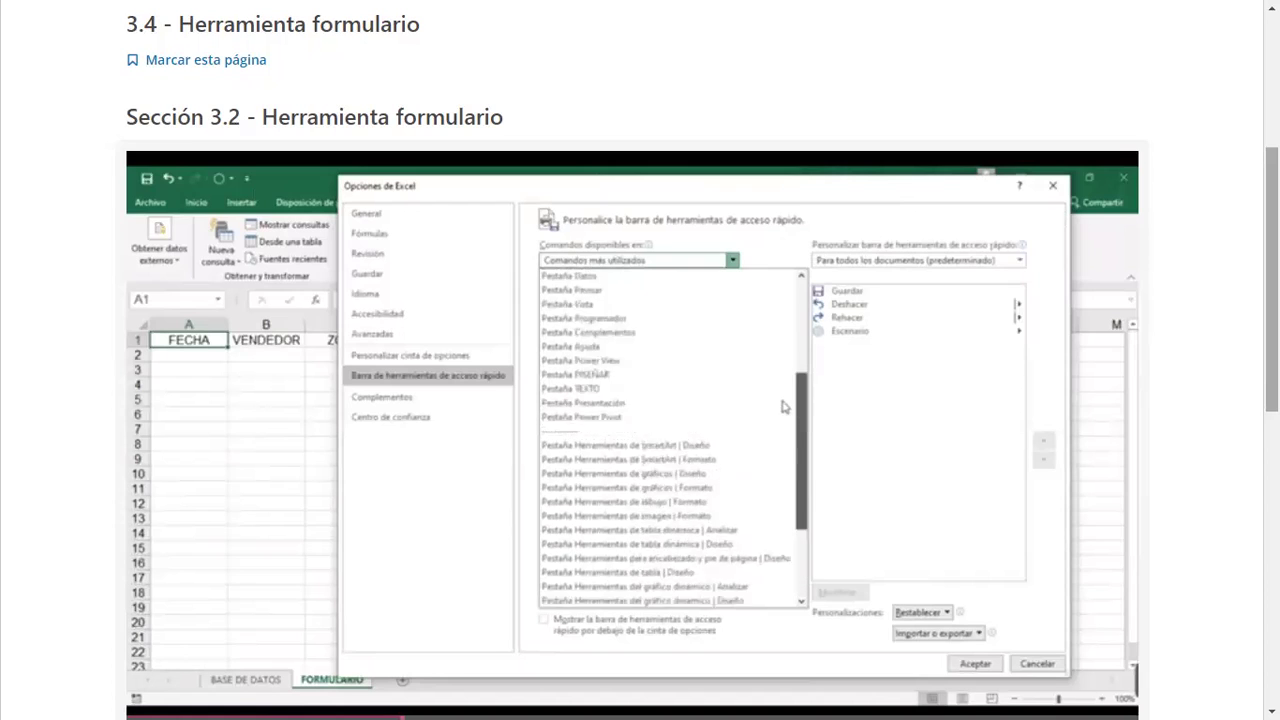
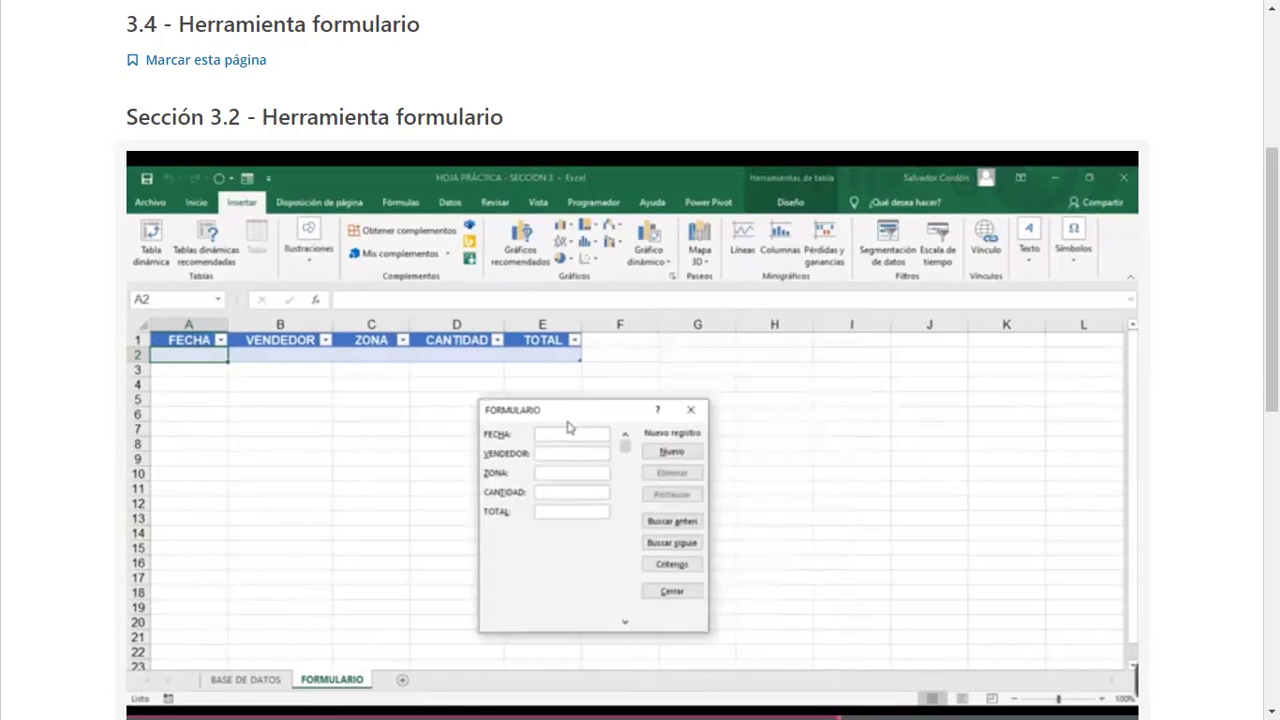
mouse_move(894, 674)
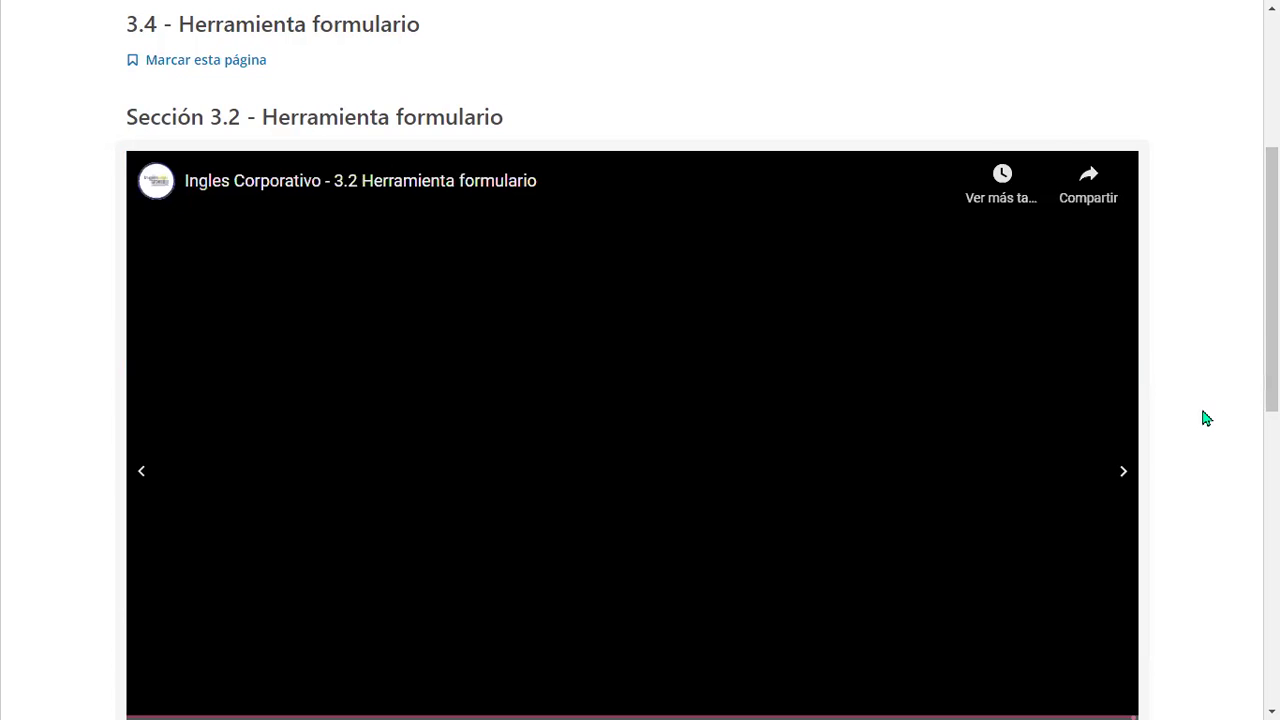
Step: Look below the lesson video for the Herramienta formulario resource link
scroll(1205, 417, "down", 4)
scroll(626, 449, "up", 3)
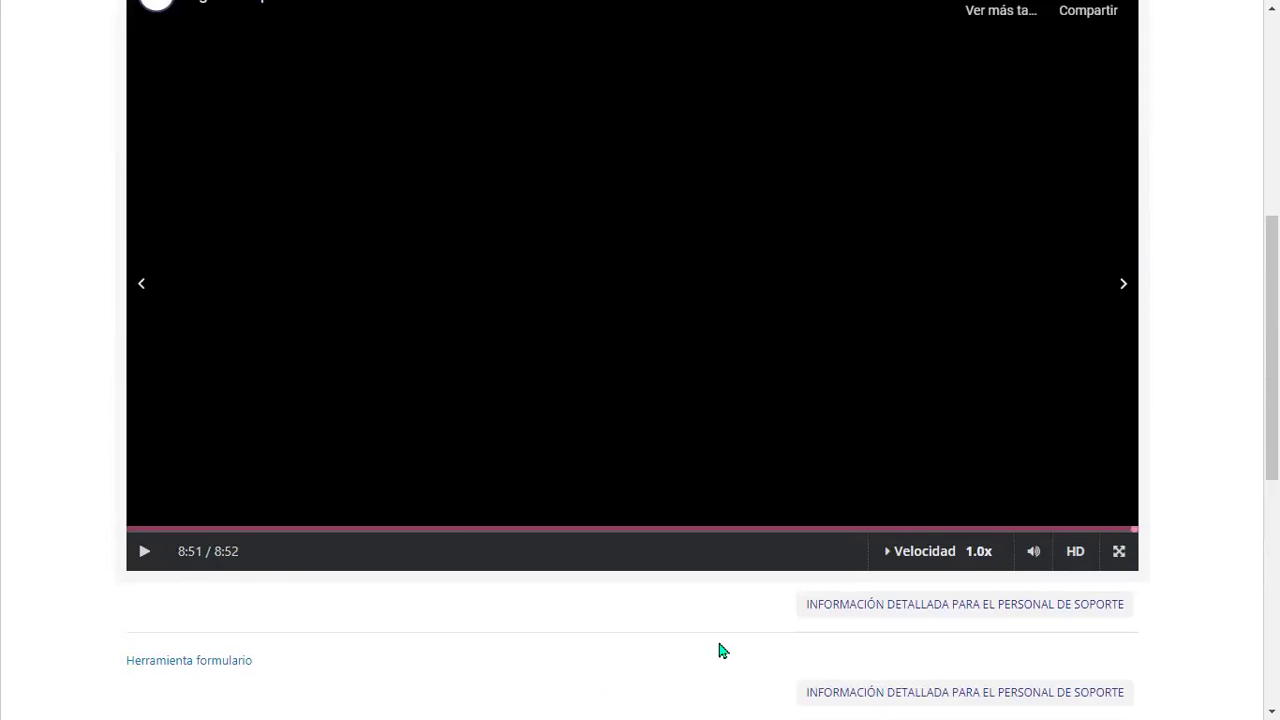
scroll(323, 480, "down", 3)
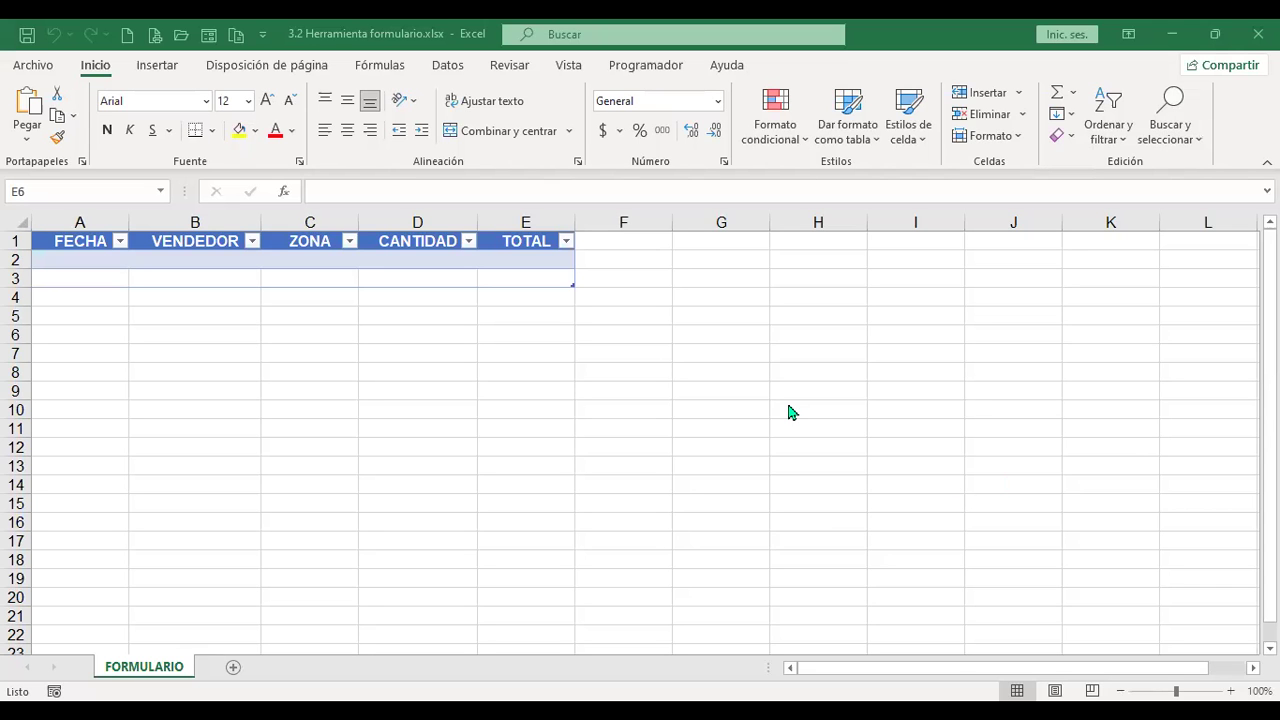
Step: Enter the date 1/1/2022 in A2 and the seller's name in B2 of the FORMULARIO sheet
scroll(789, 401, "up", 2)
key("ctrl+Home")
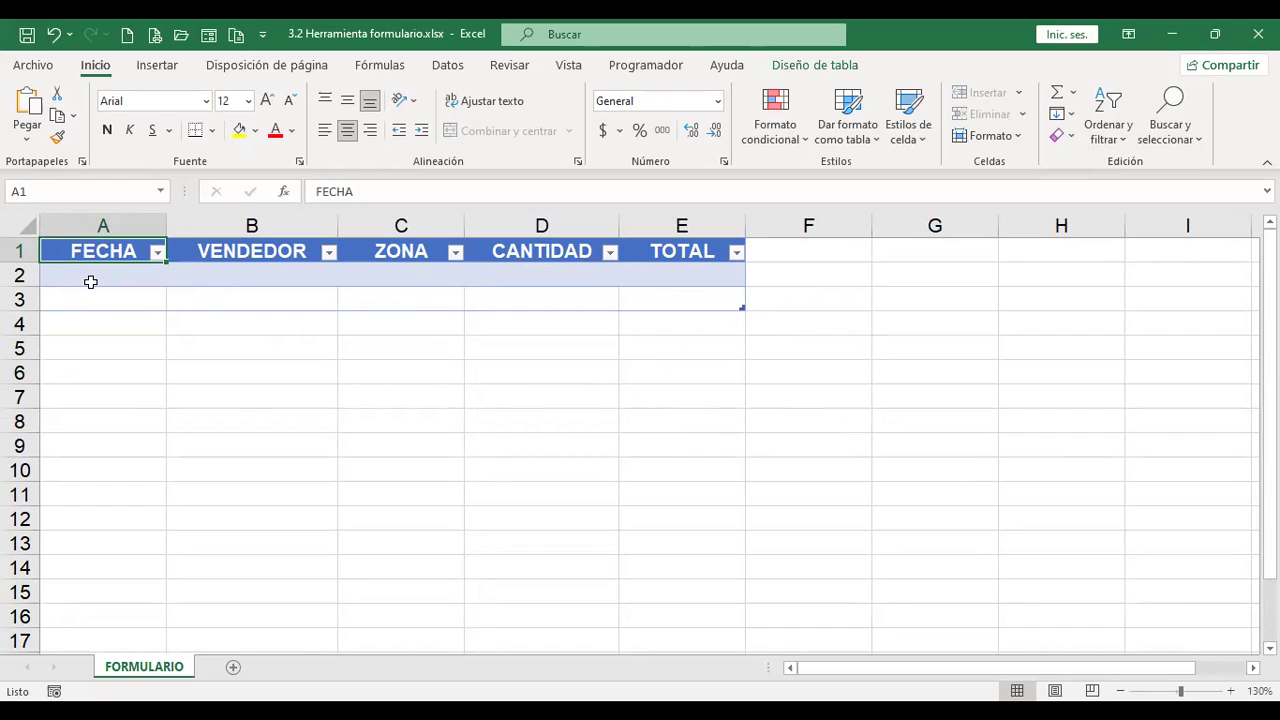
left_click(104, 273)
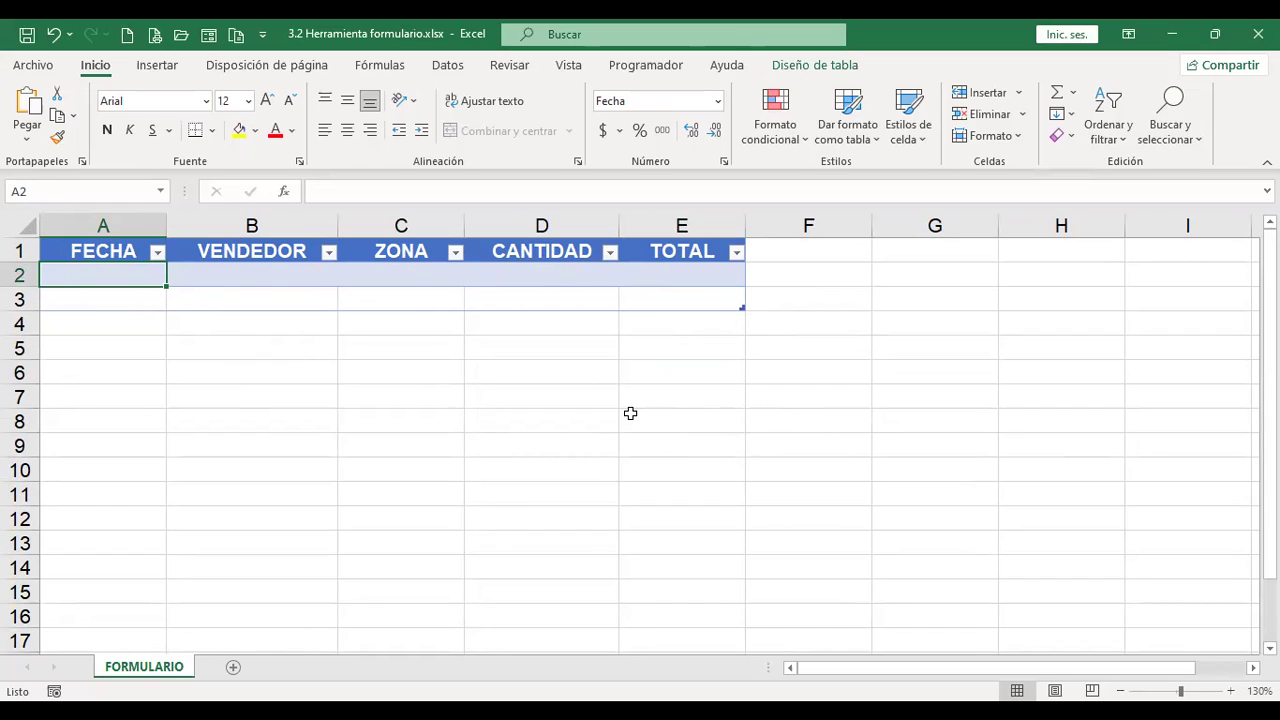
type("1/")
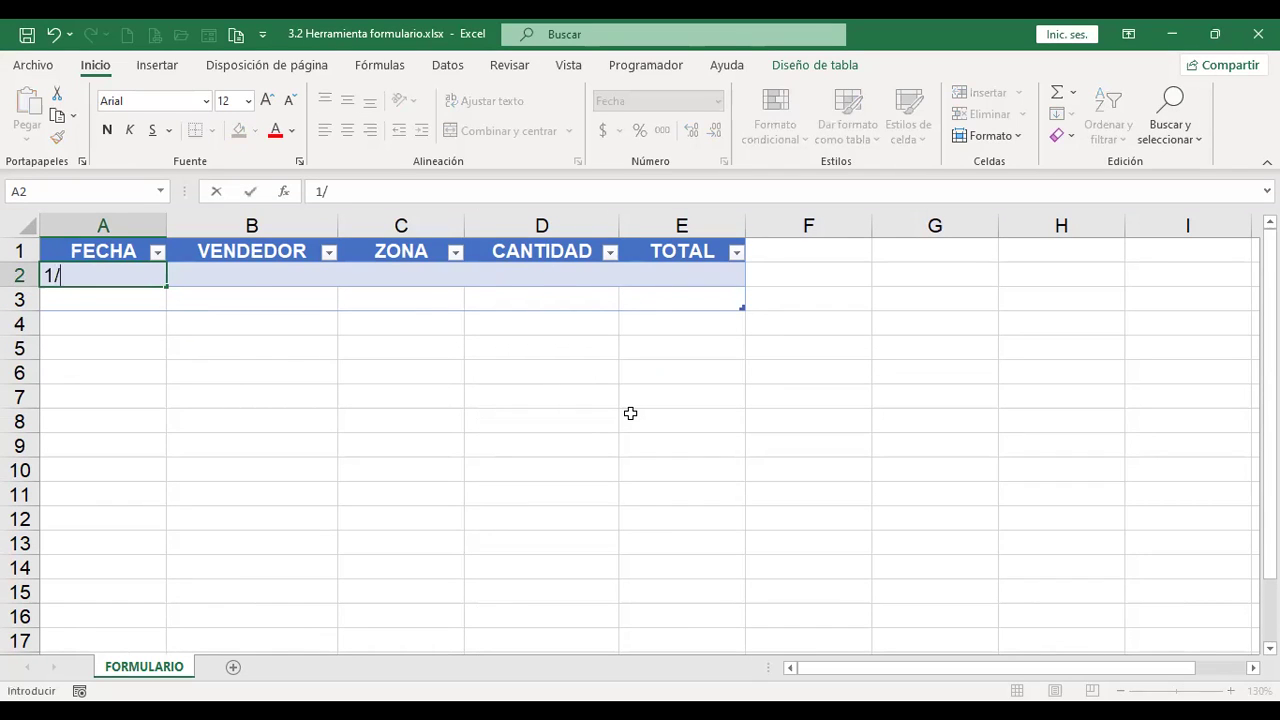
type("1/2022")
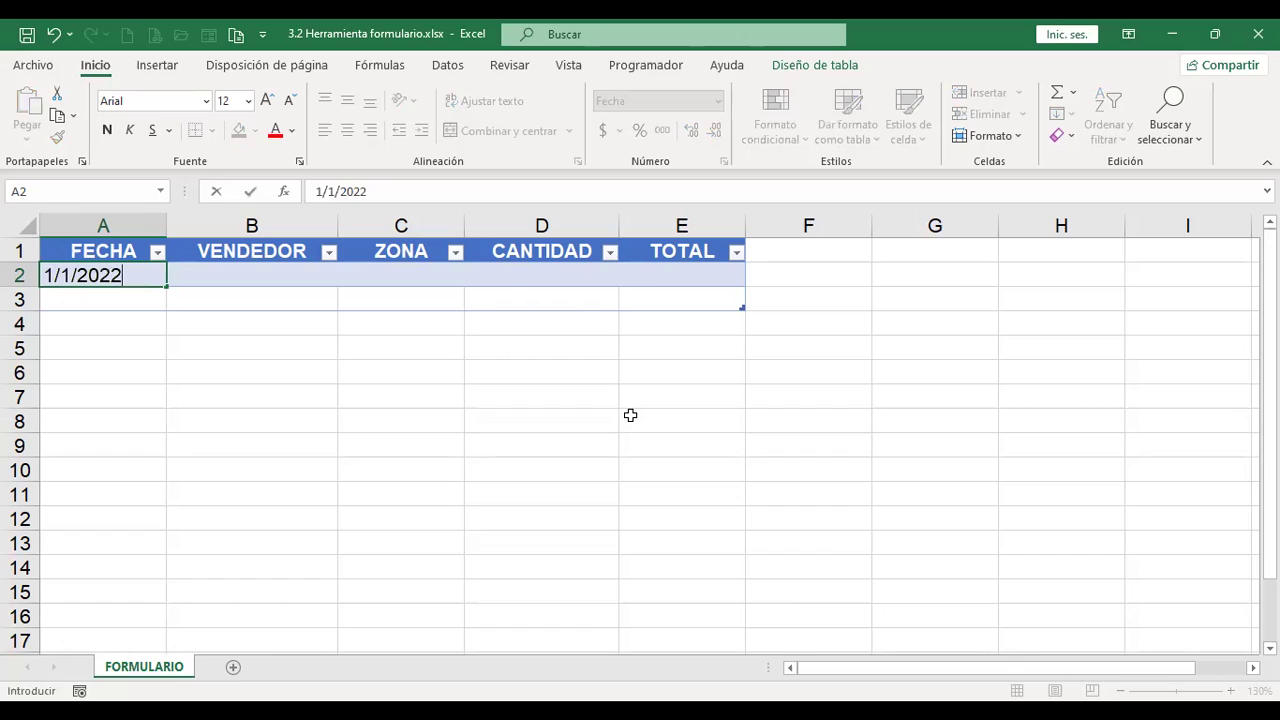
key("Tab")
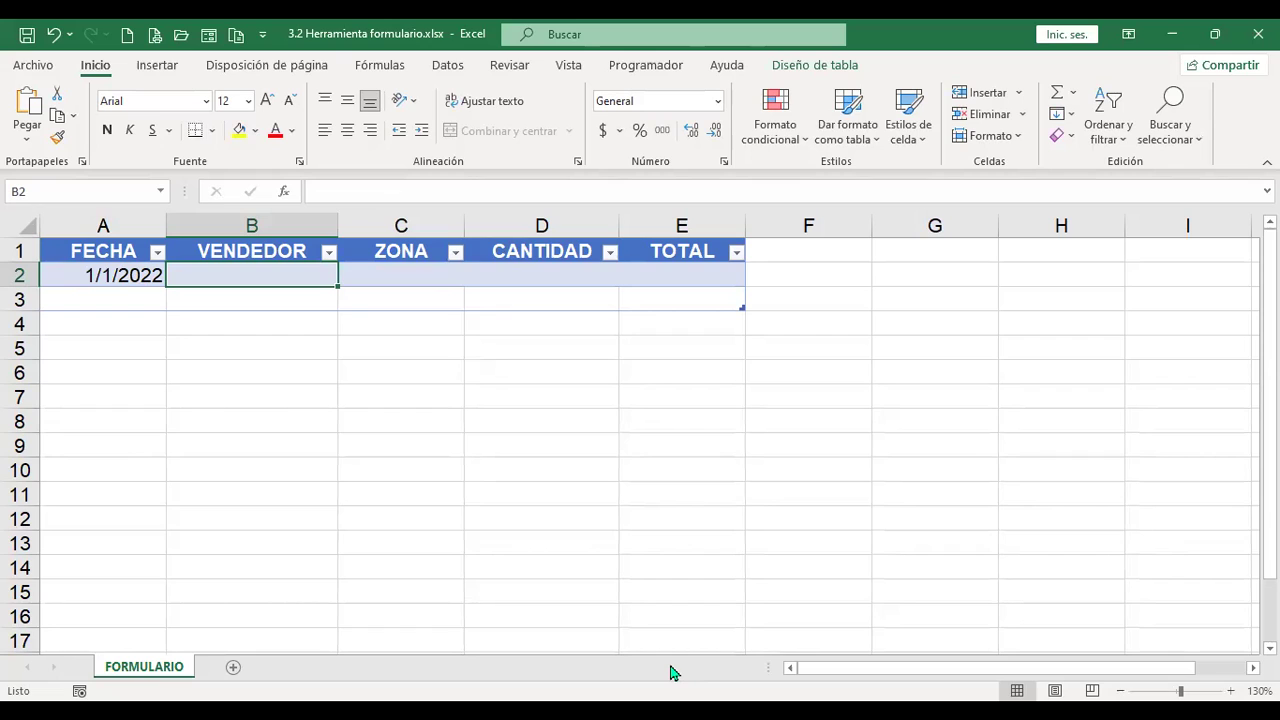
left_click(227, 265)
type("Anderson")
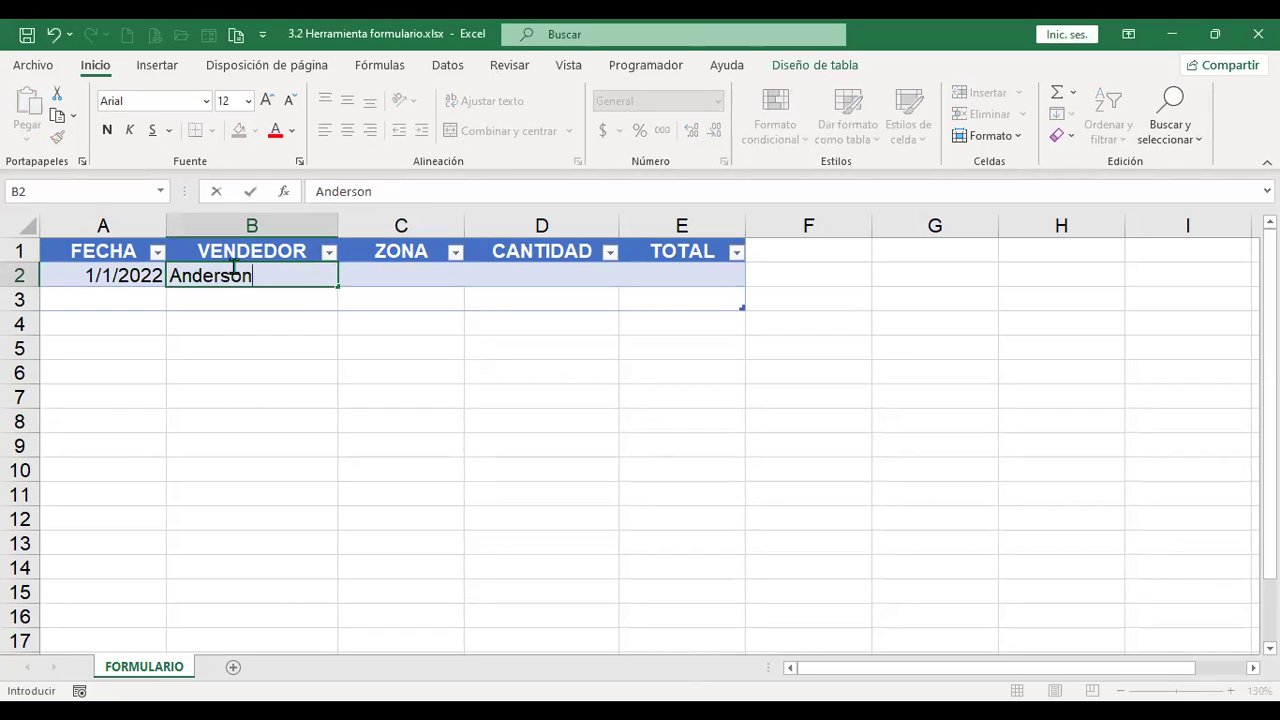
key("Tab")
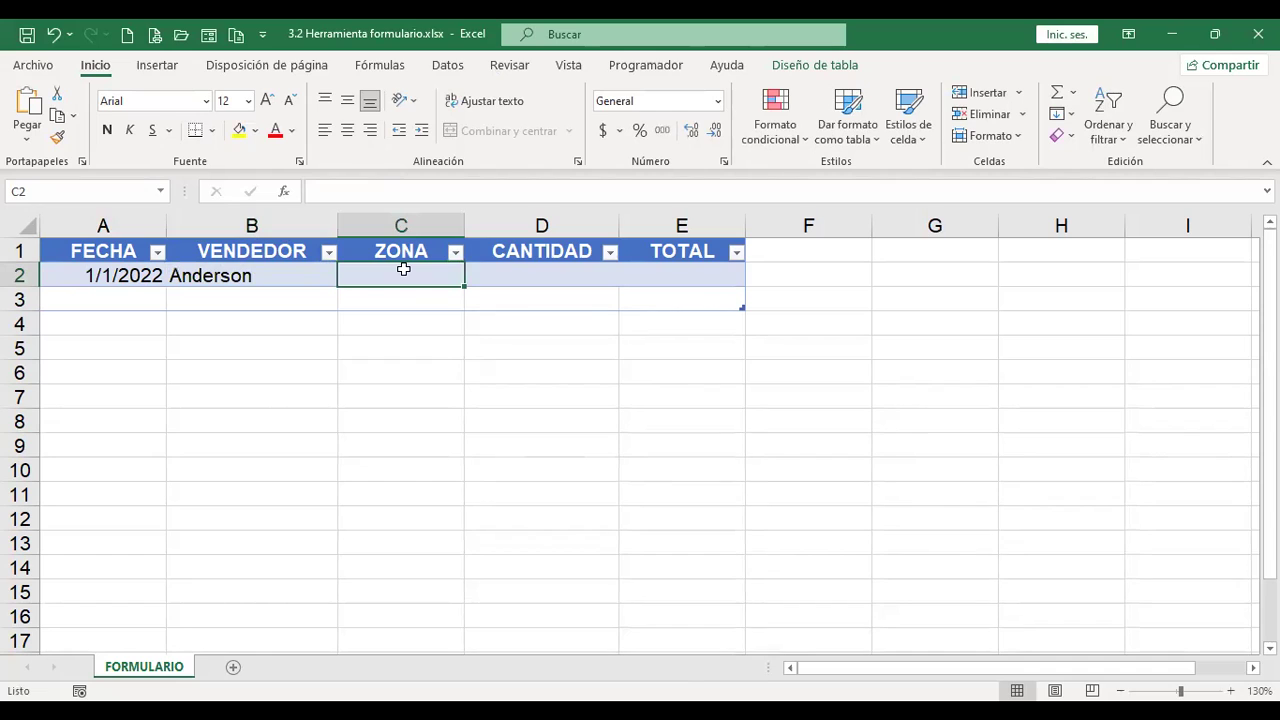
Step: Complete the record in row 2 with zone Centro, quantity 10 and total 50
type("Centro")
key("Tab")
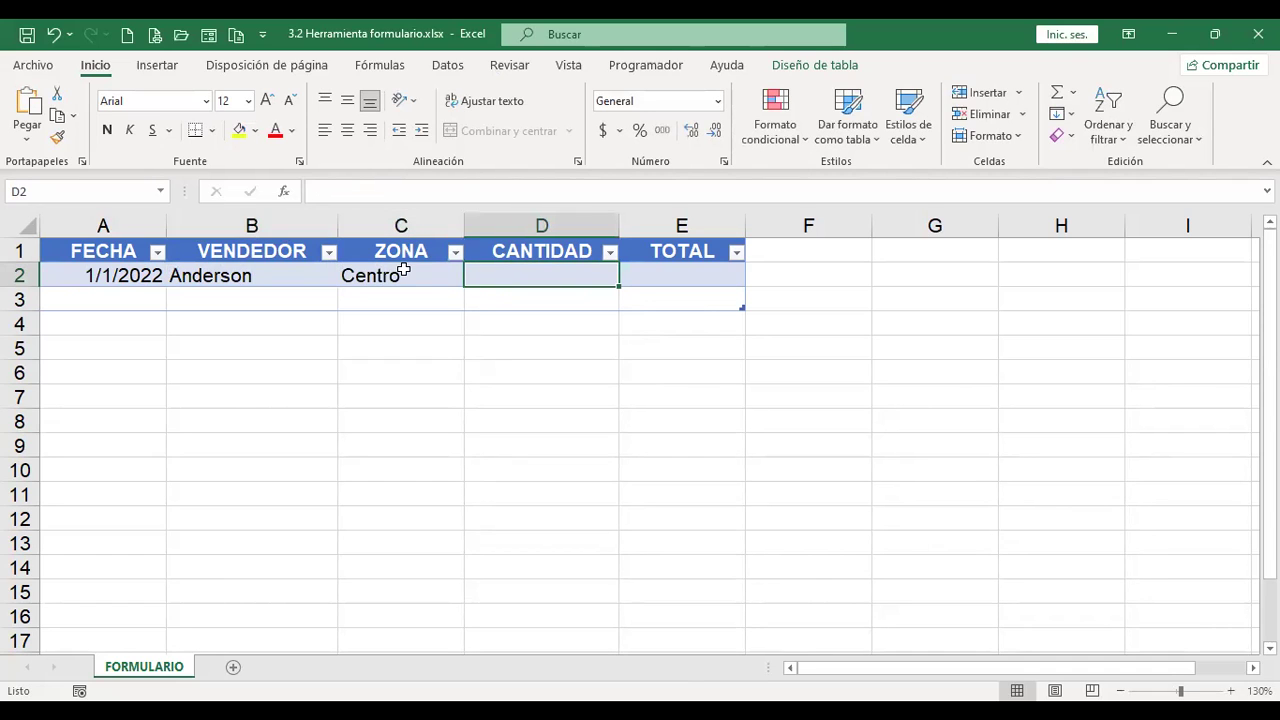
type("10")
key("Tab")
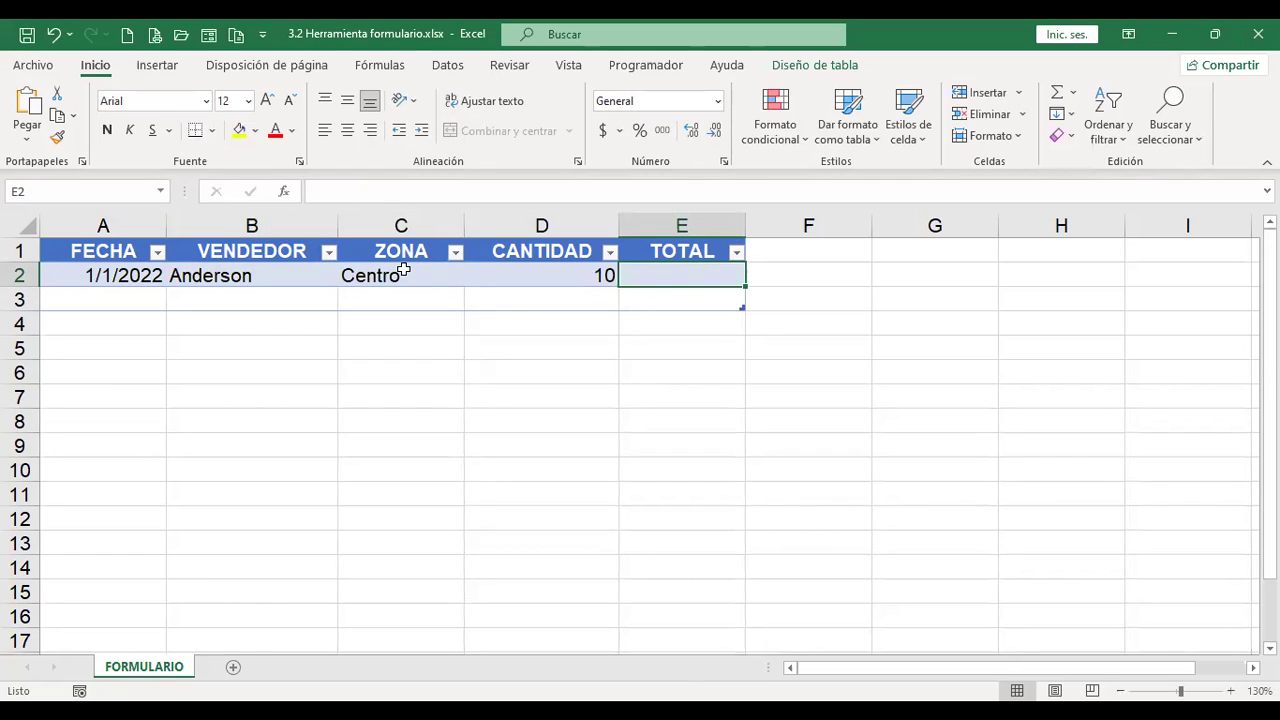
type("50")
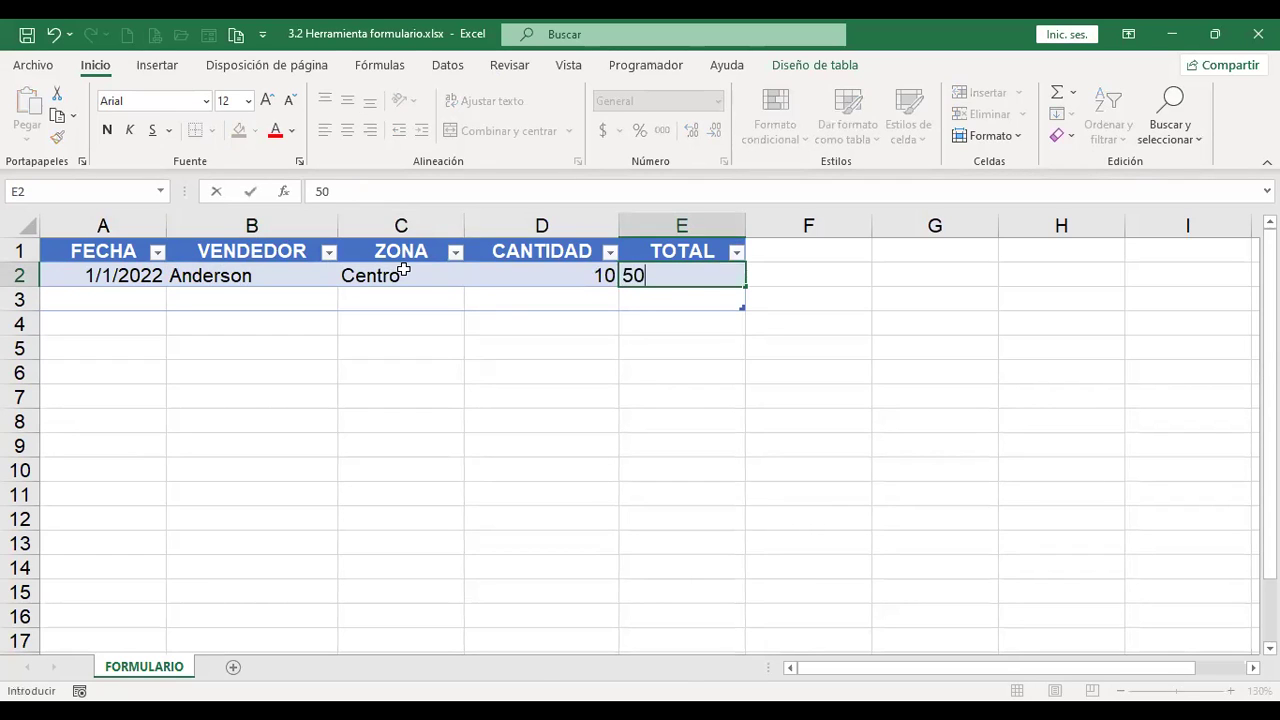
key("Return")
Step: Start the second record in row 3 with the date 2/1/2022 and the seller's name
key("Left")
key("Left")
key("Left")
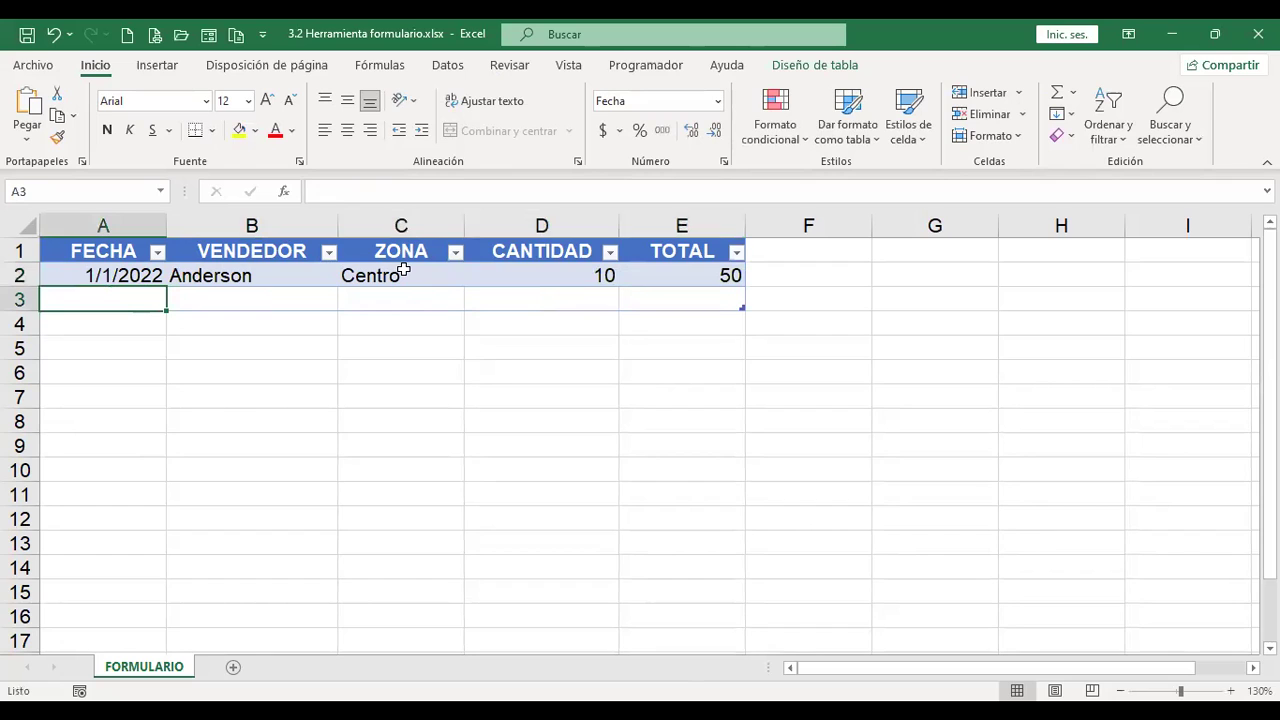
type("2/")
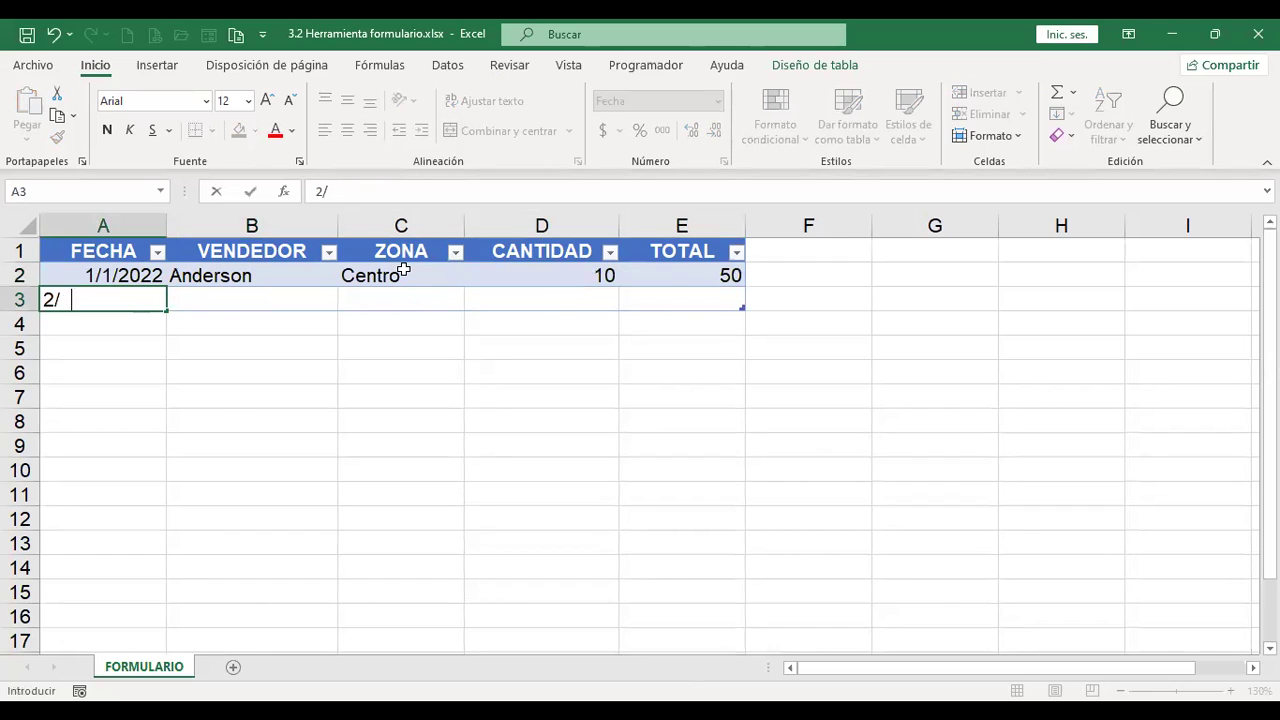
type("1/2022")
key("Tab")
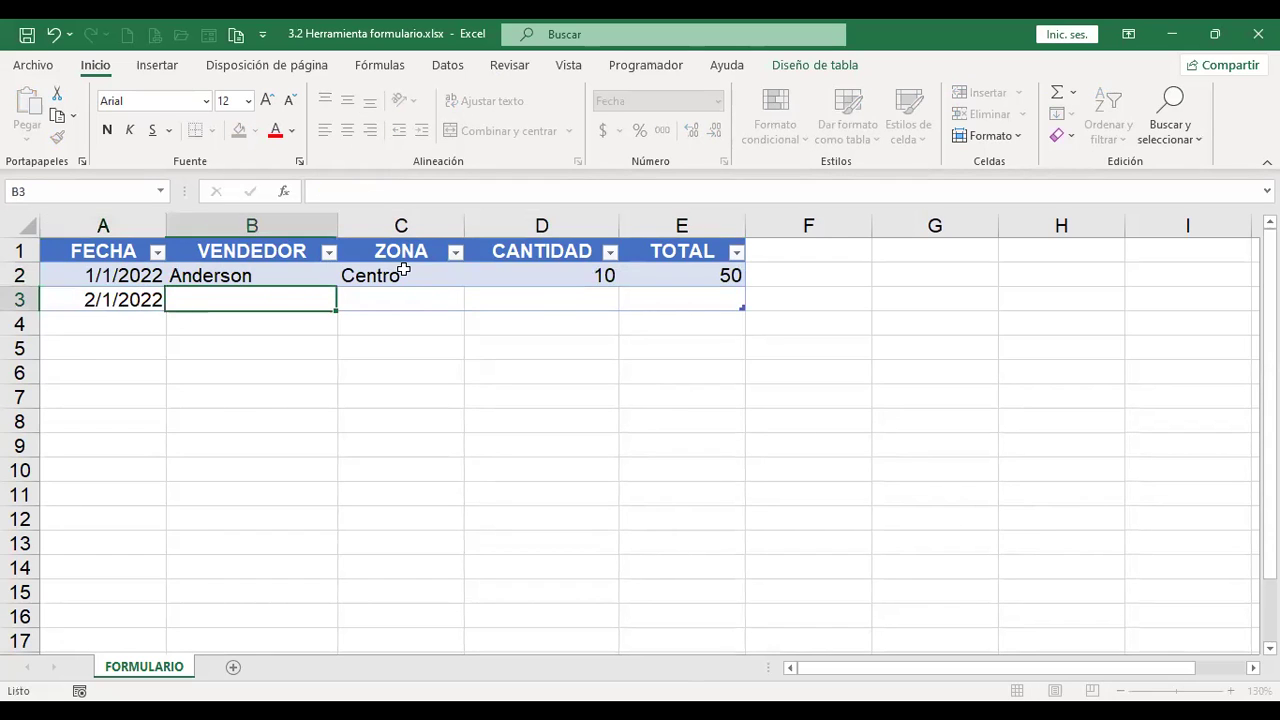
type("Carlos")
key("Tab")
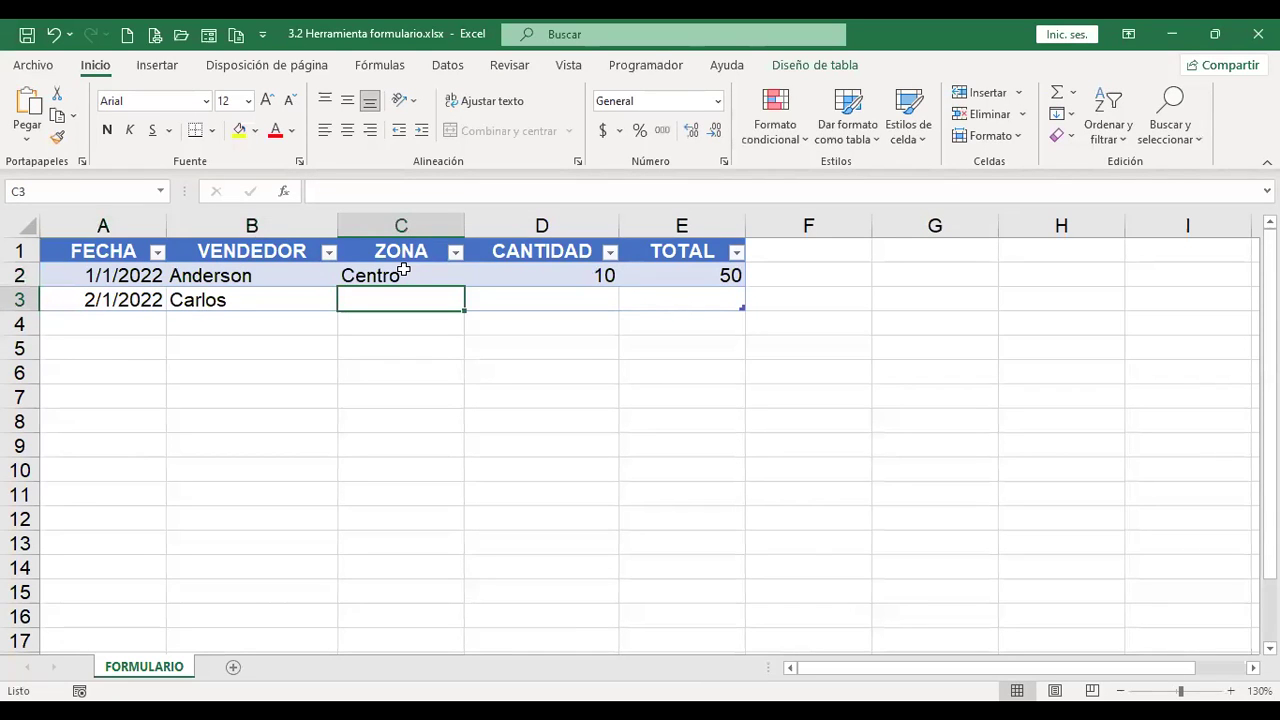
Step: Complete the record in row 3 with zone Occidente, quantity 15 and total 65
type("Occidente")
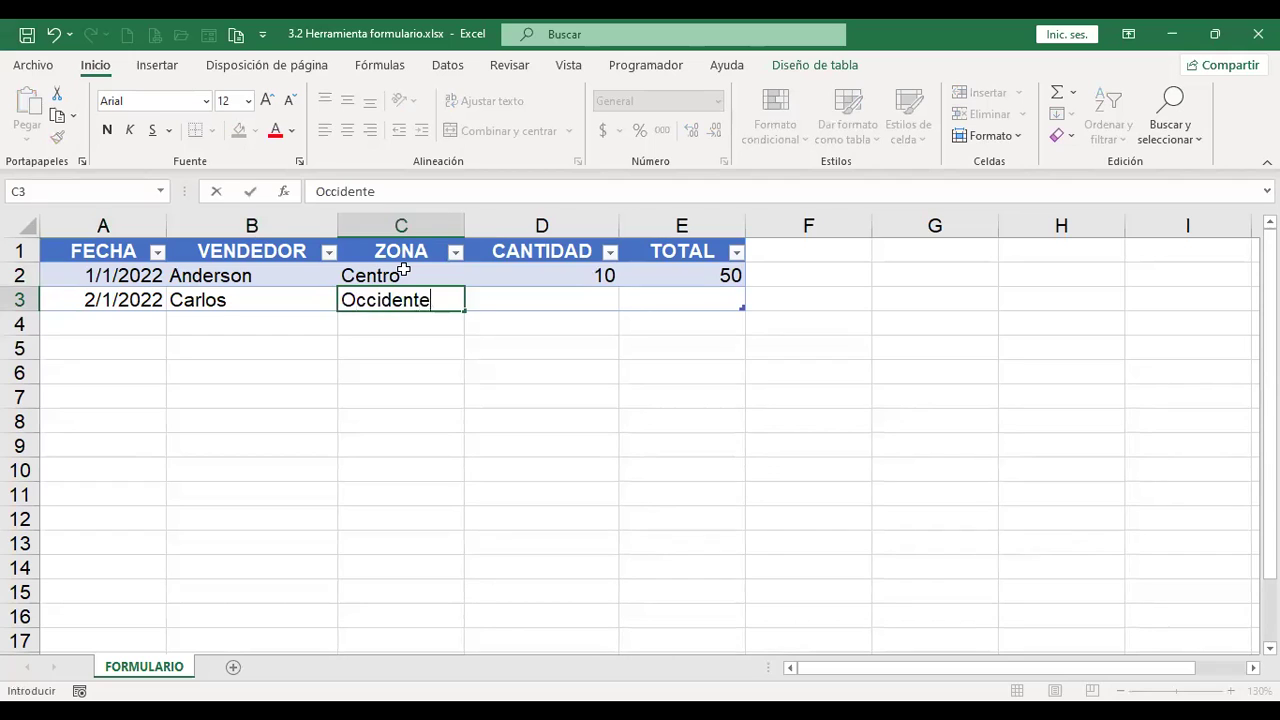
key("Tab")
type("15")
key("Tab")
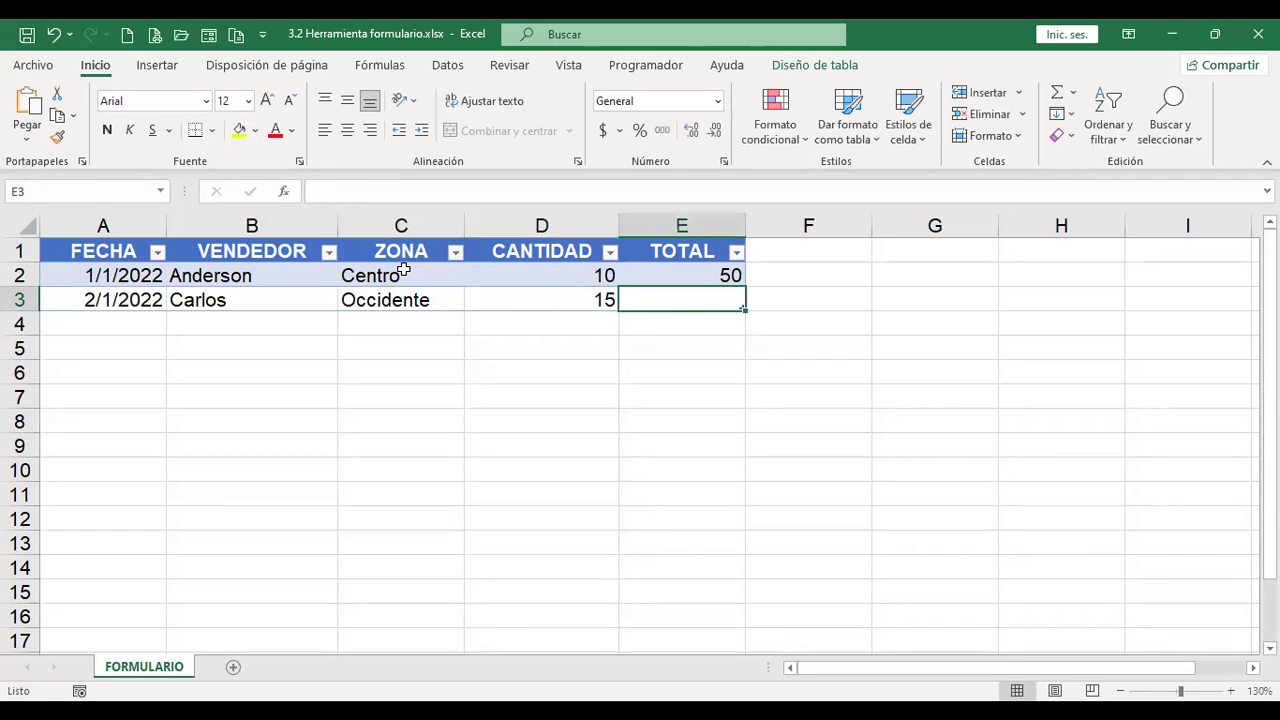
type("65")
key("Return")
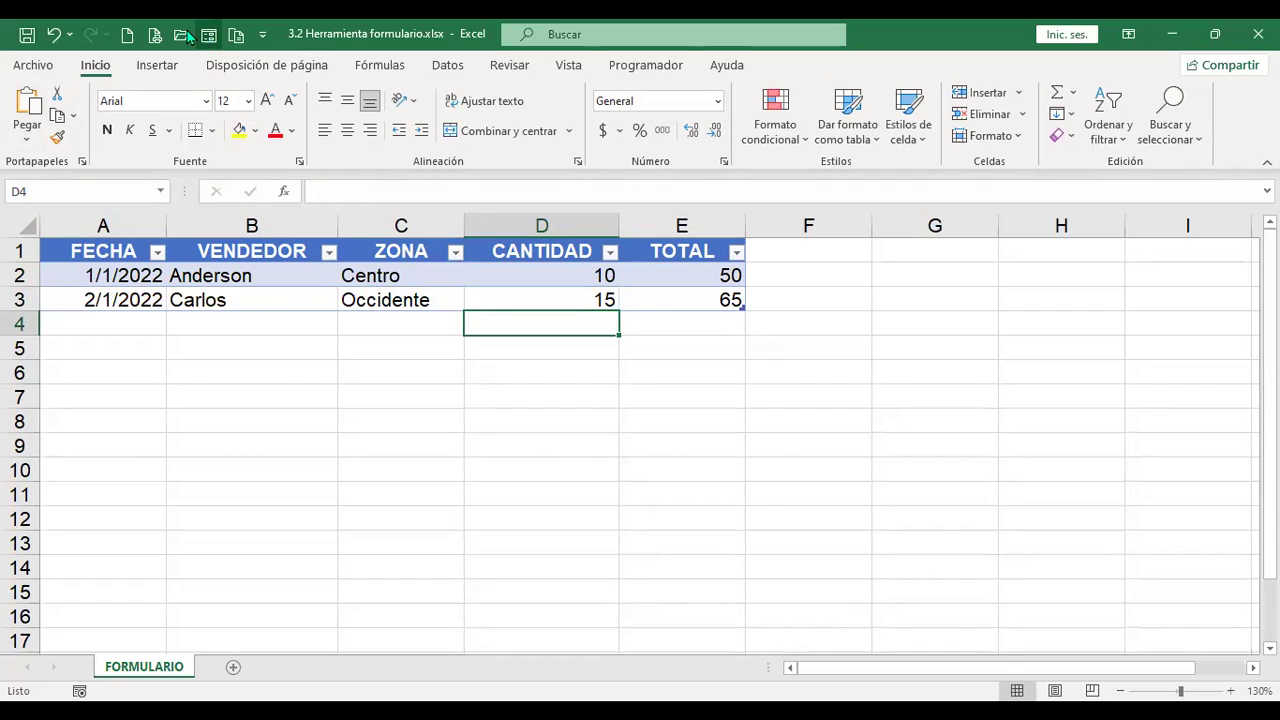
Step: Remove the Formulario command from the Quick Access Toolbar in the Excel options
left_click(35, 68)
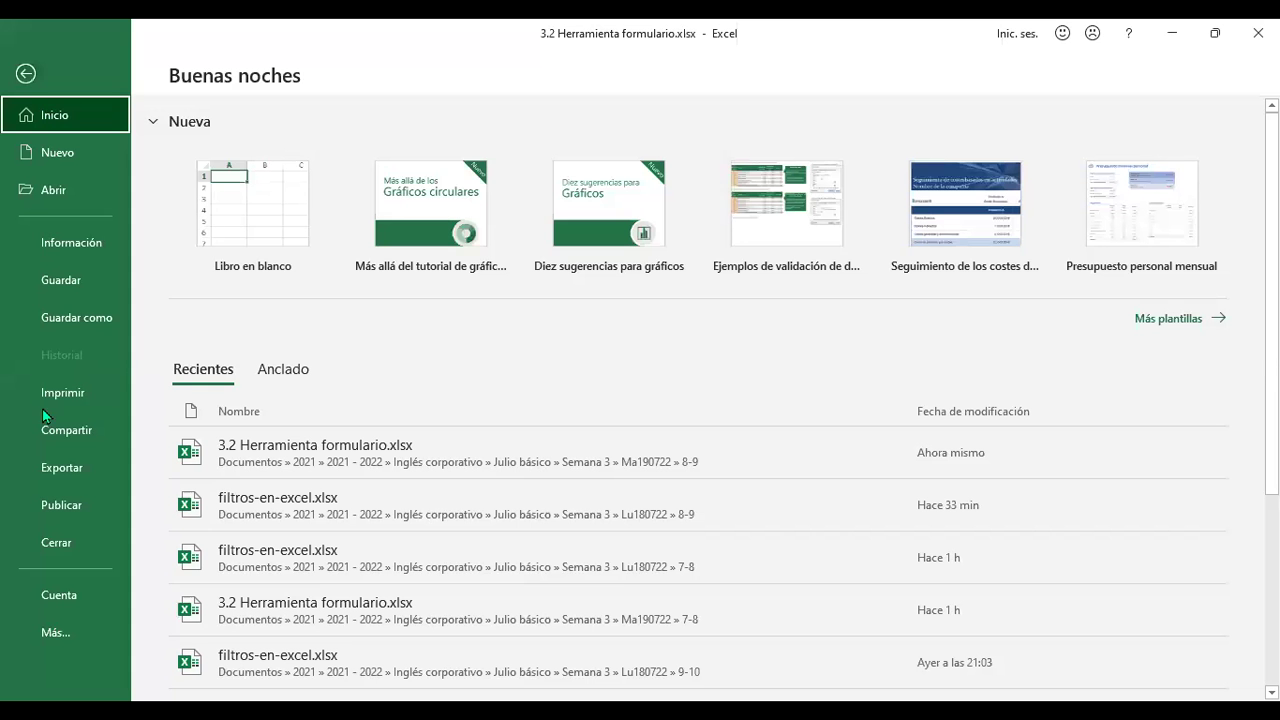
left_click(52, 645)
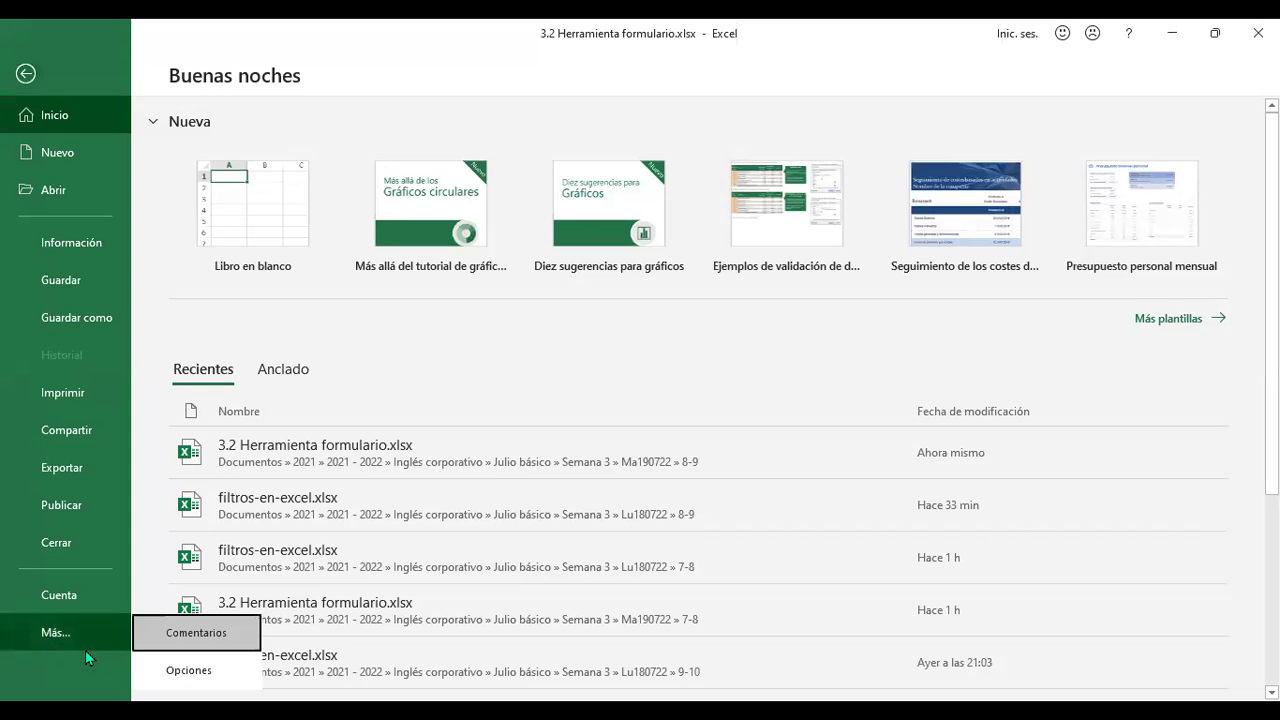
left_click(211, 682)
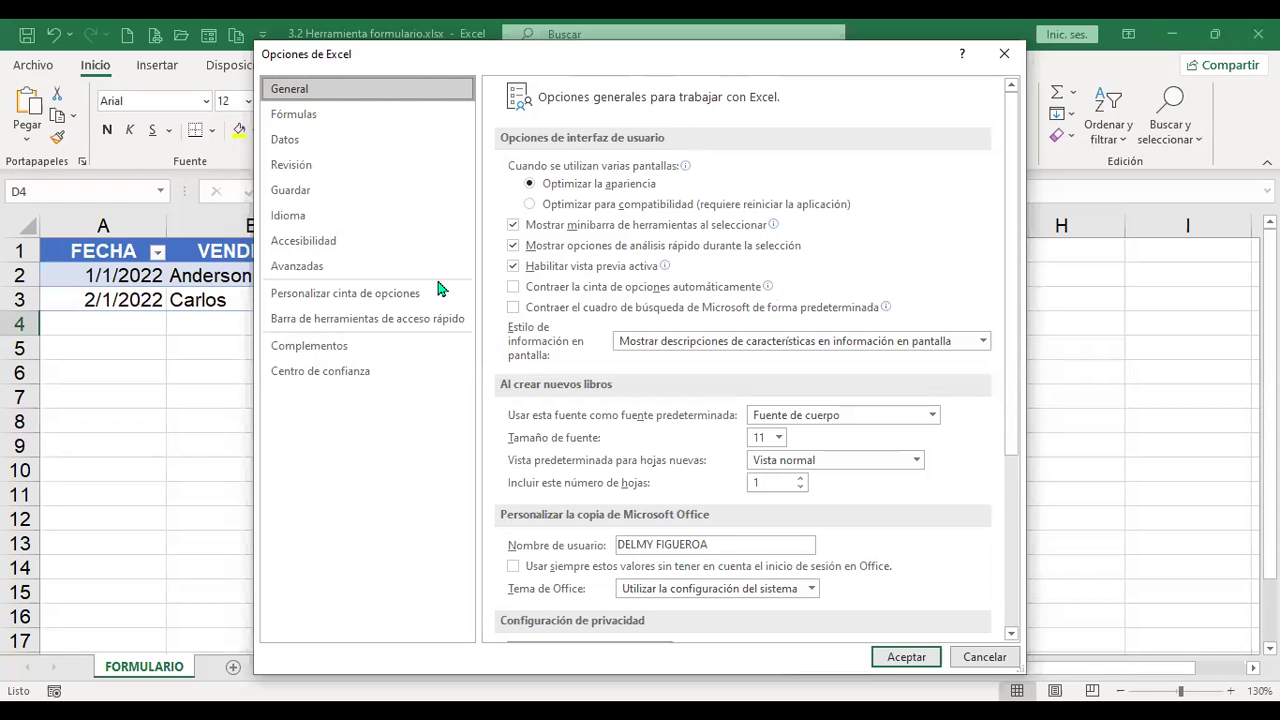
left_click(338, 325)
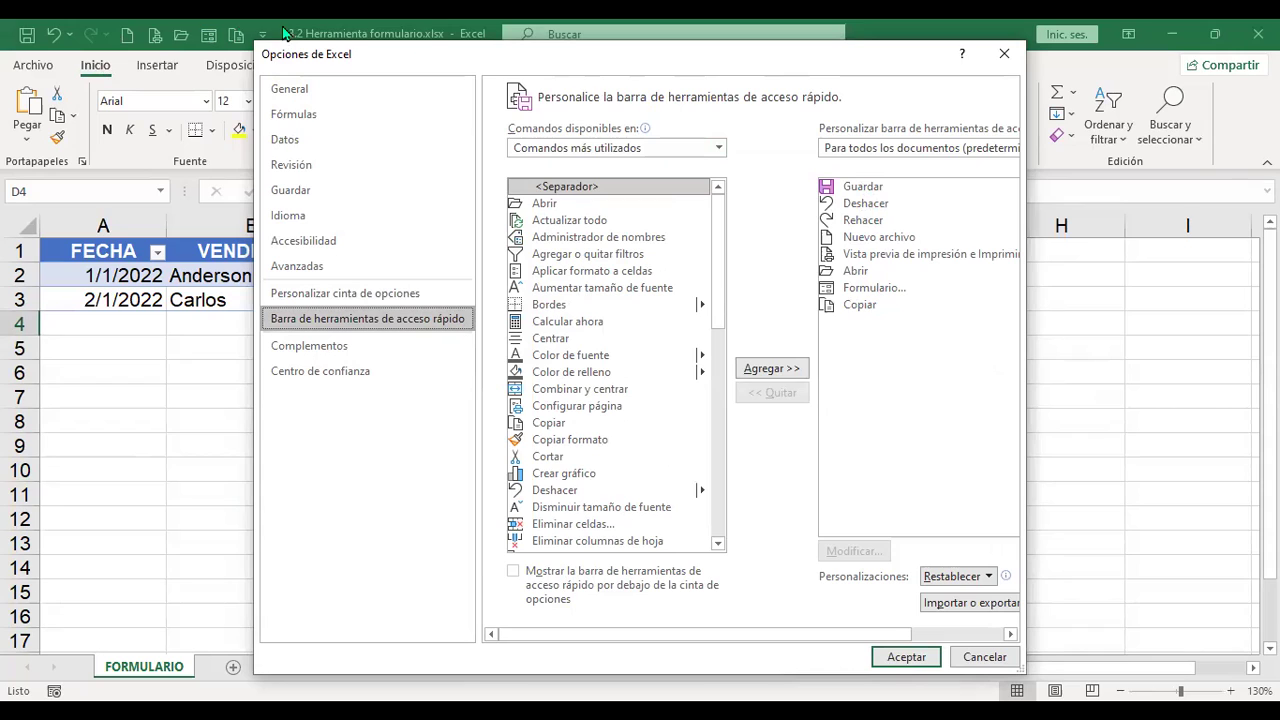
left_click(892, 289)
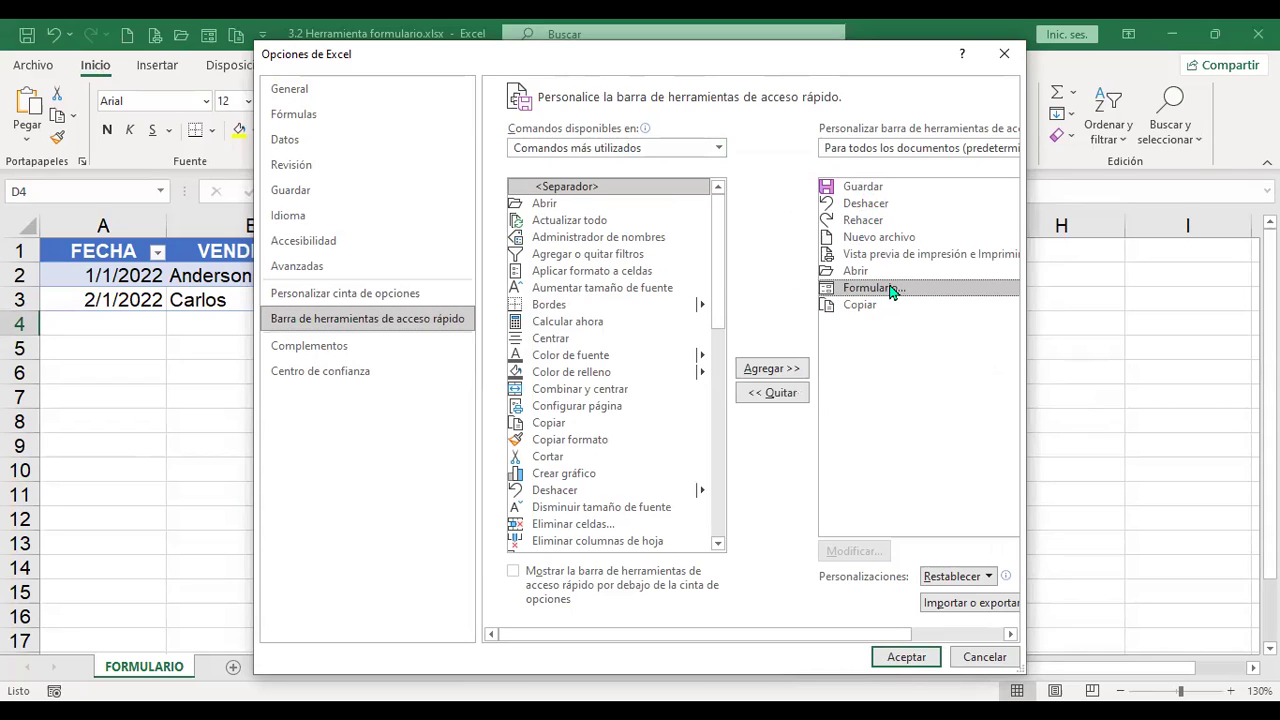
left_click(776, 393)
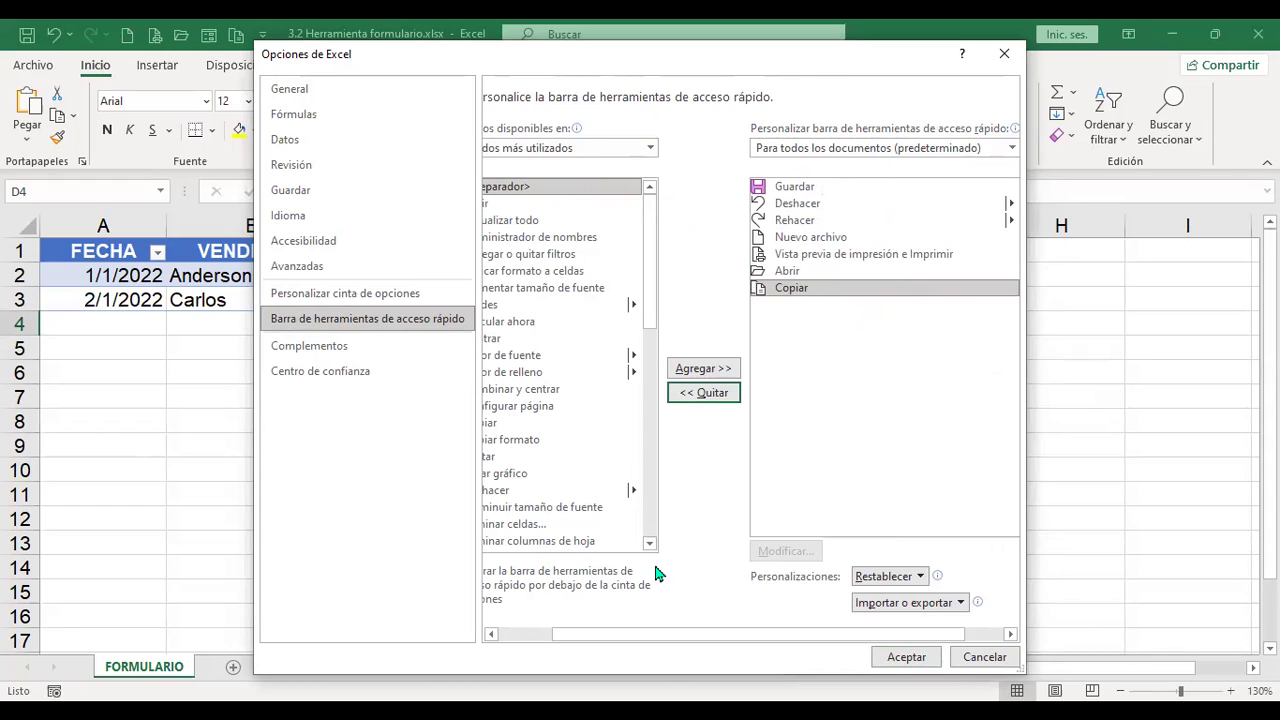
Step: Switch the list of available commands for the Quick Access Toolbar to Todos los comandos
scroll(657, 572, "left", 3)
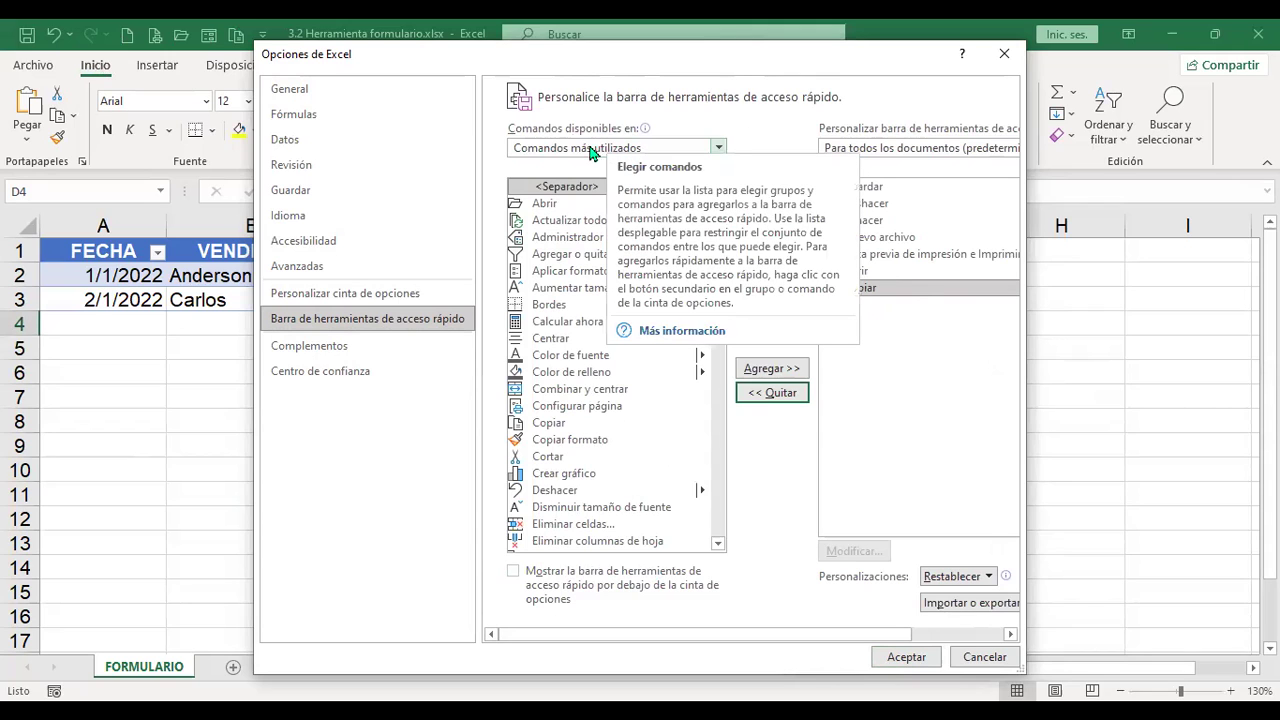
left_click_drag(721, 276, 709, 363)
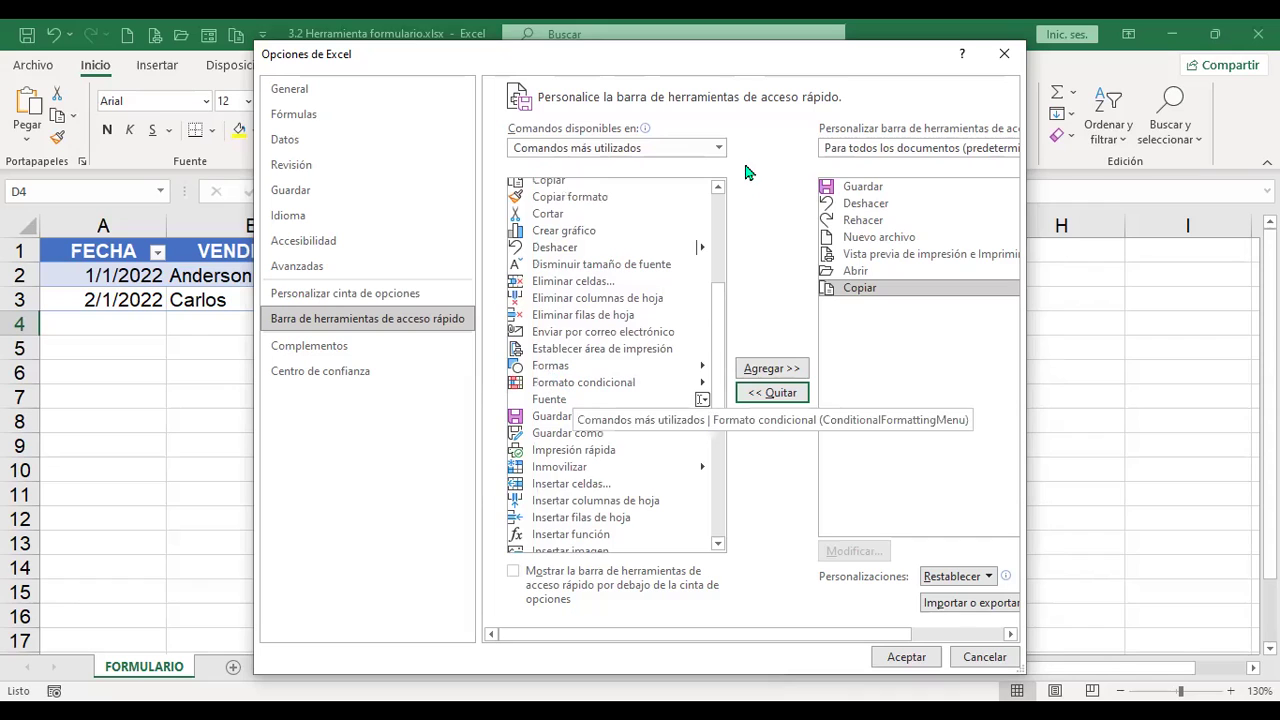
left_click(719, 149)
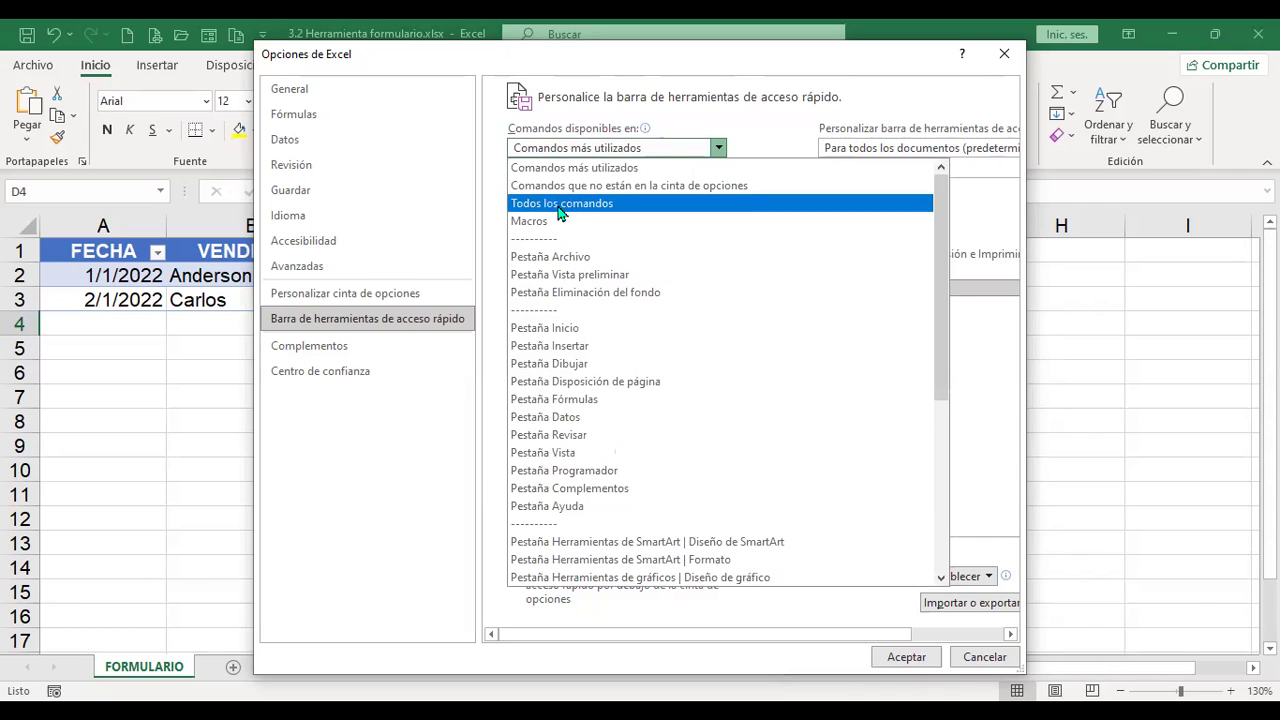
key("Escape")
left_click(560, 213)
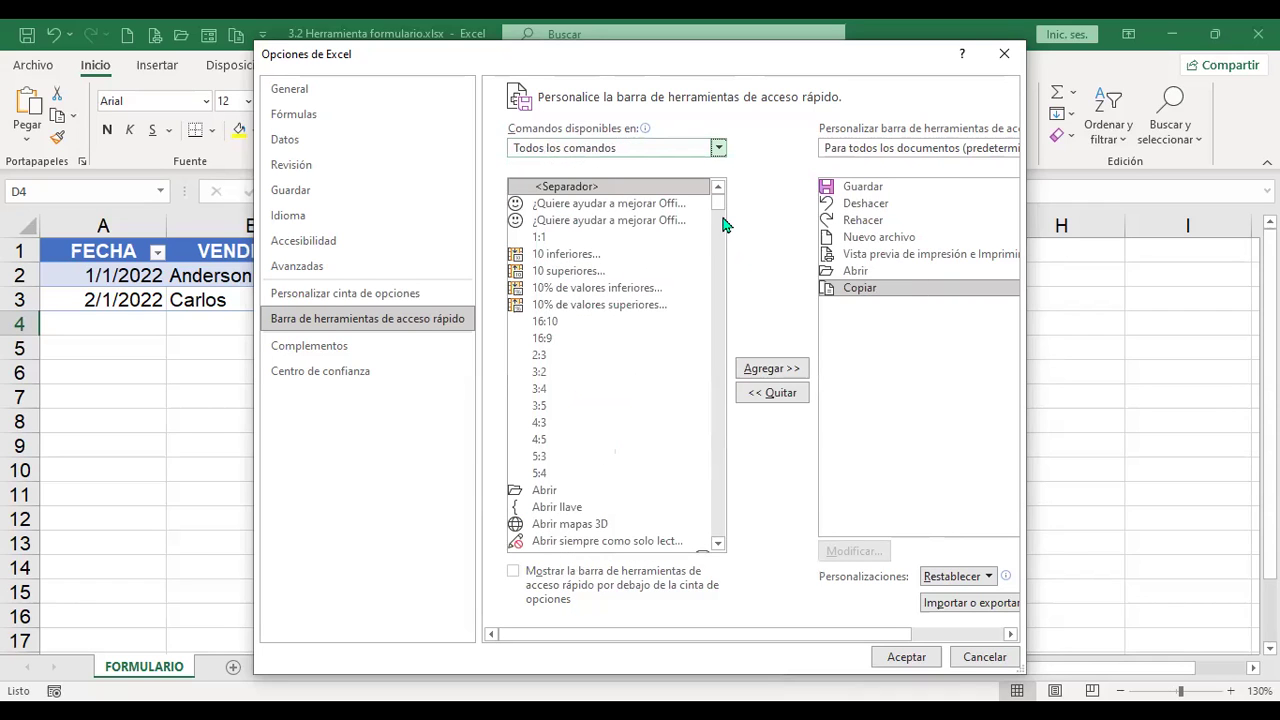
Step: Find the Formulario command among all commands, add it to the Quick Access Toolbar and accept the options
left_click_drag(717, 210, 718, 378)
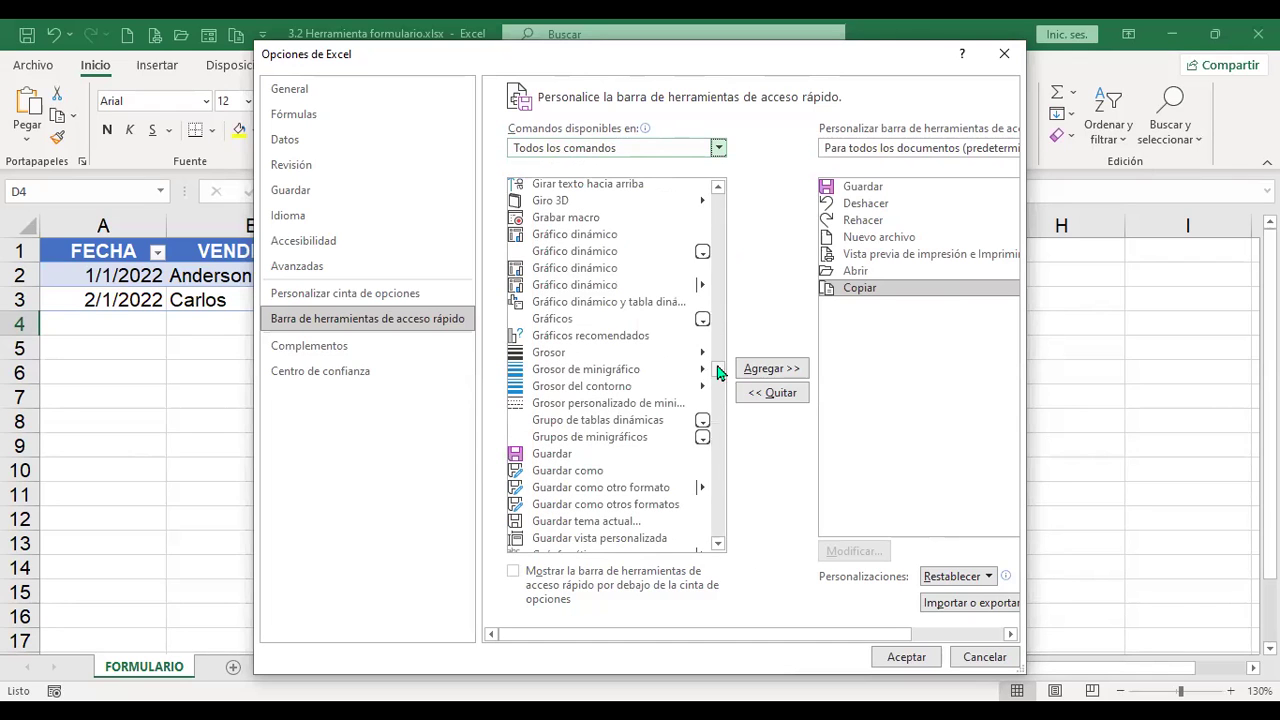
left_click(628, 270)
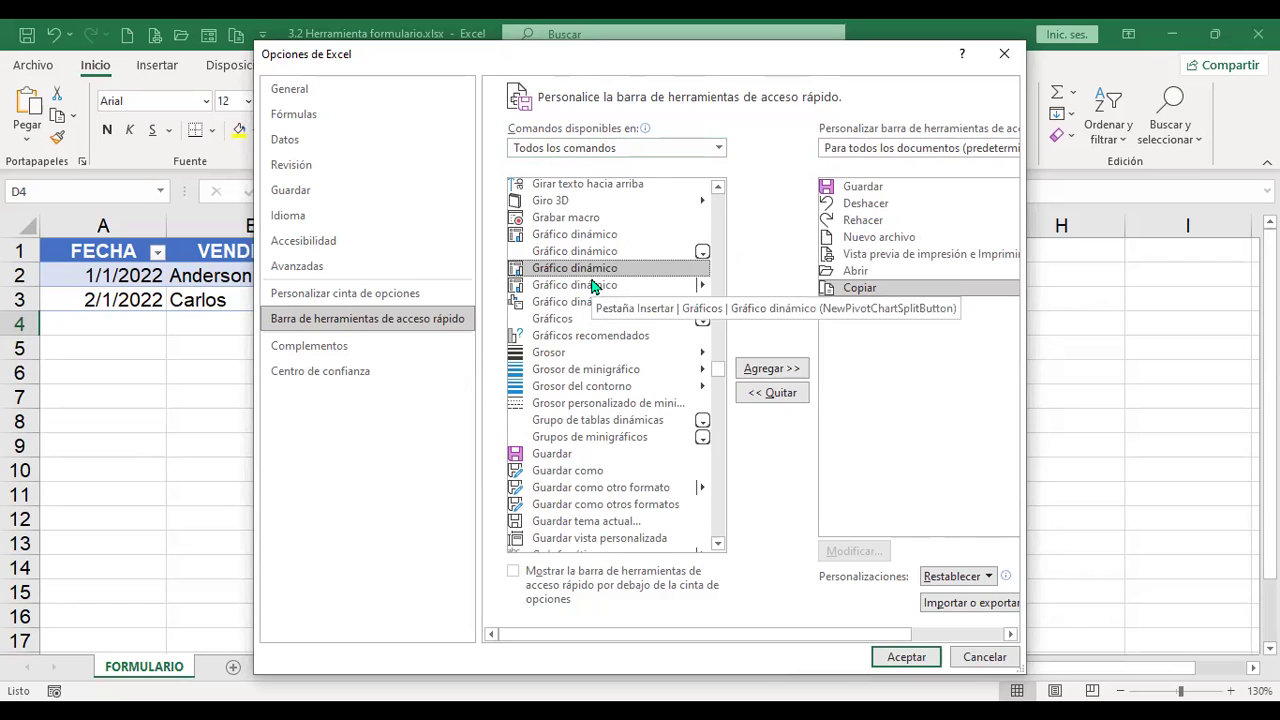
scroll(595, 300, "up", 10)
scroll(600, 383, "down", 4)
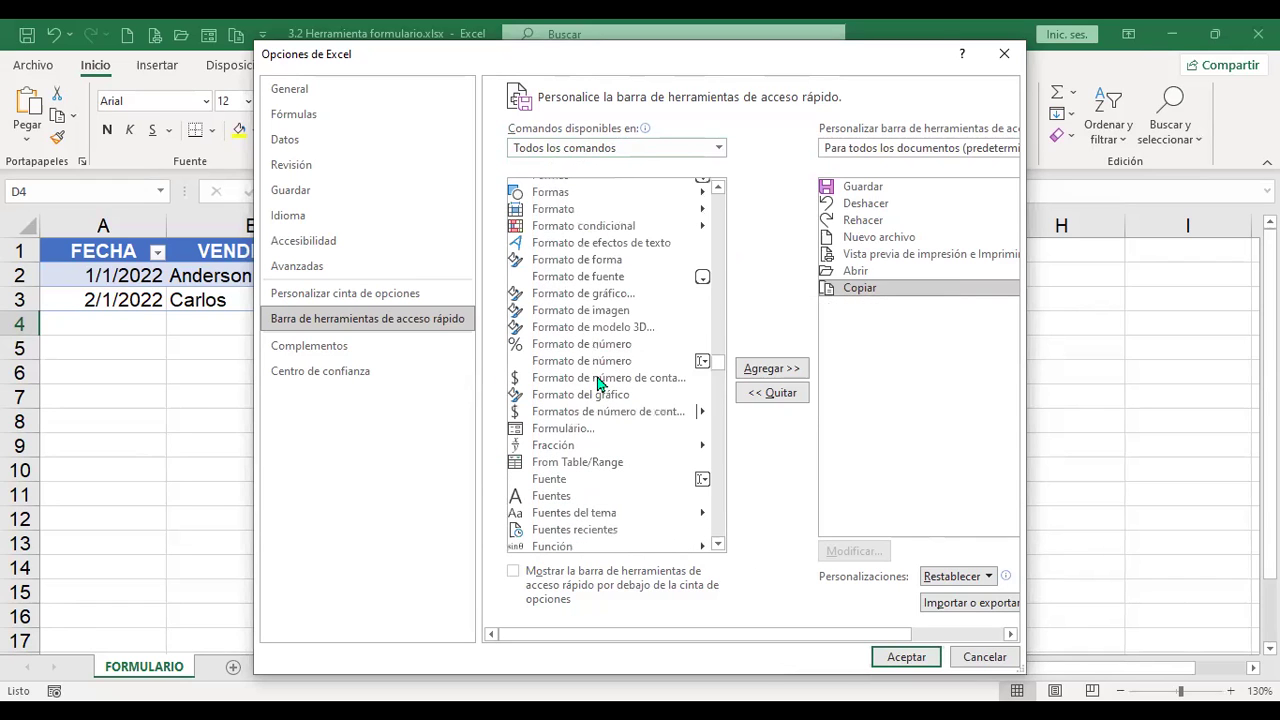
left_click(569, 431)
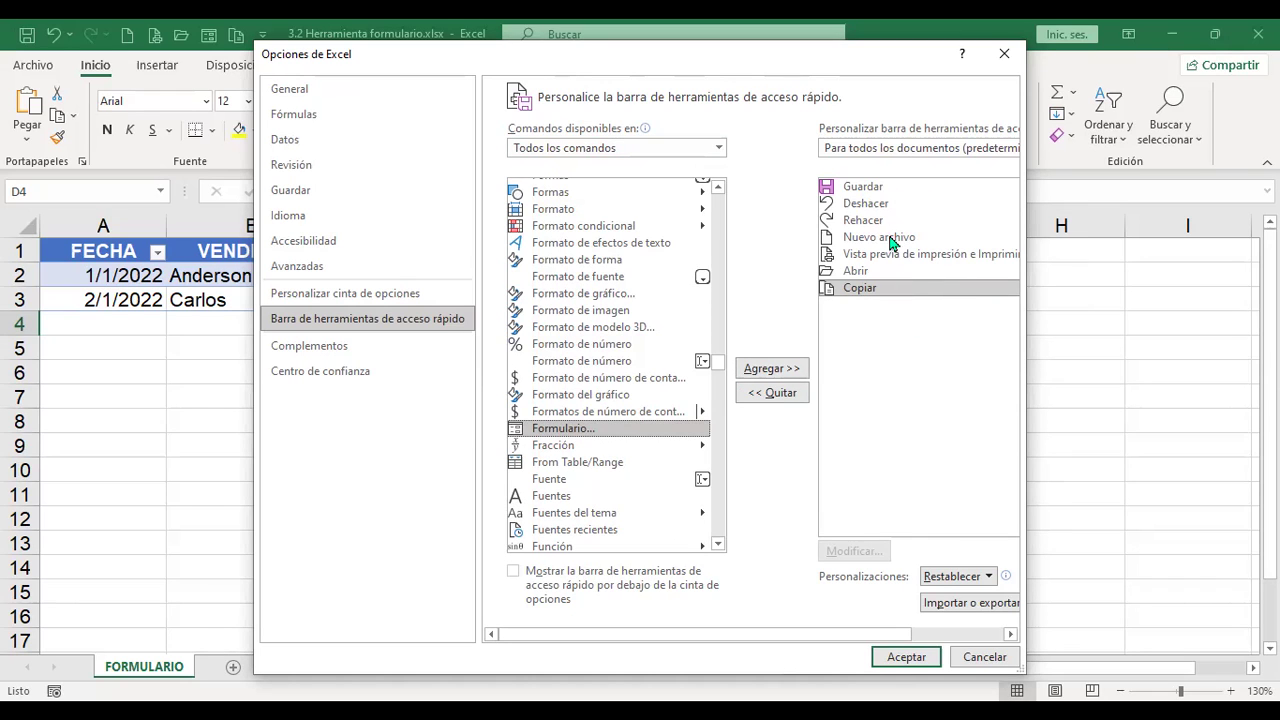
left_click(768, 368)
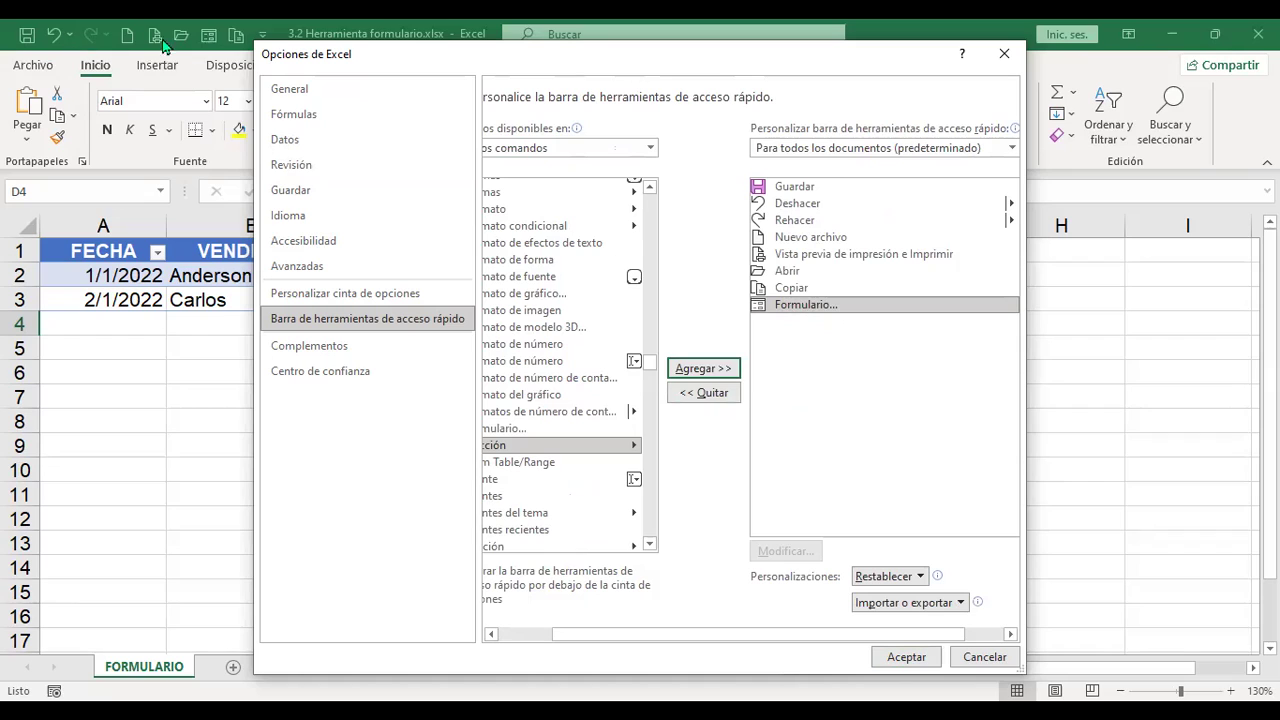
left_click(893, 666)
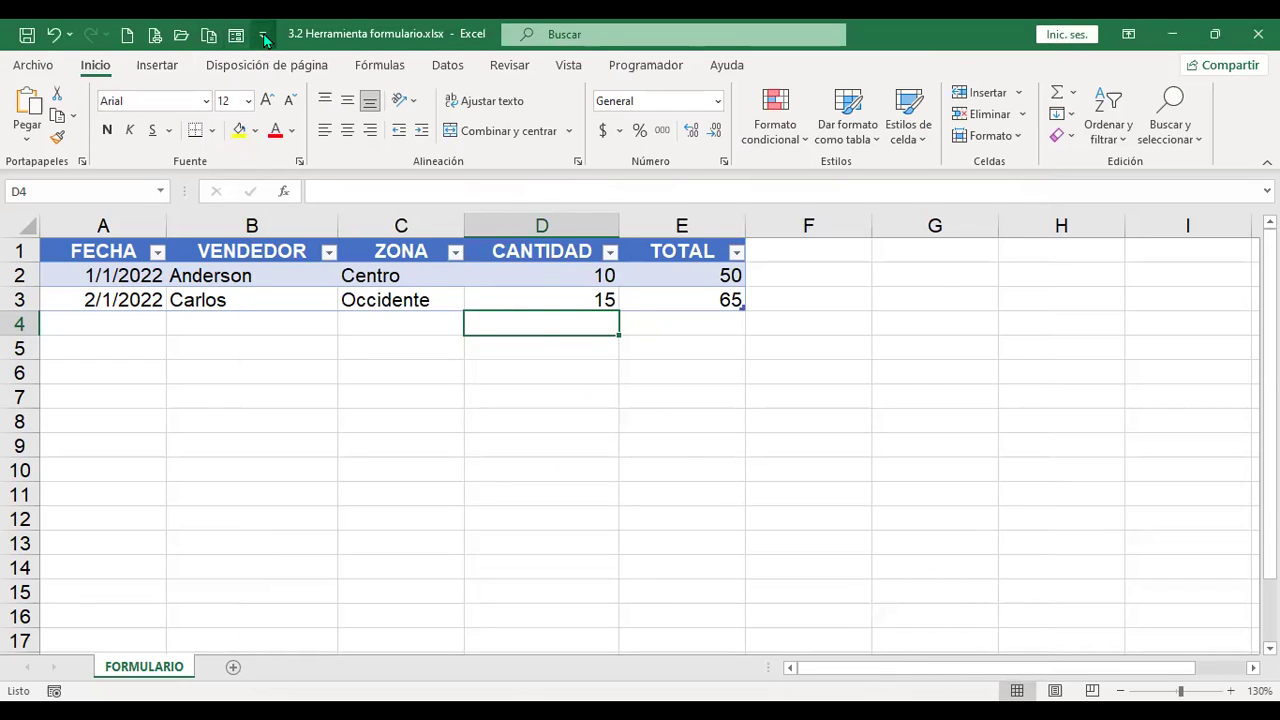
Step: Try to open the data form with the empty cell D4 below the table selected
left_click(263, 36)
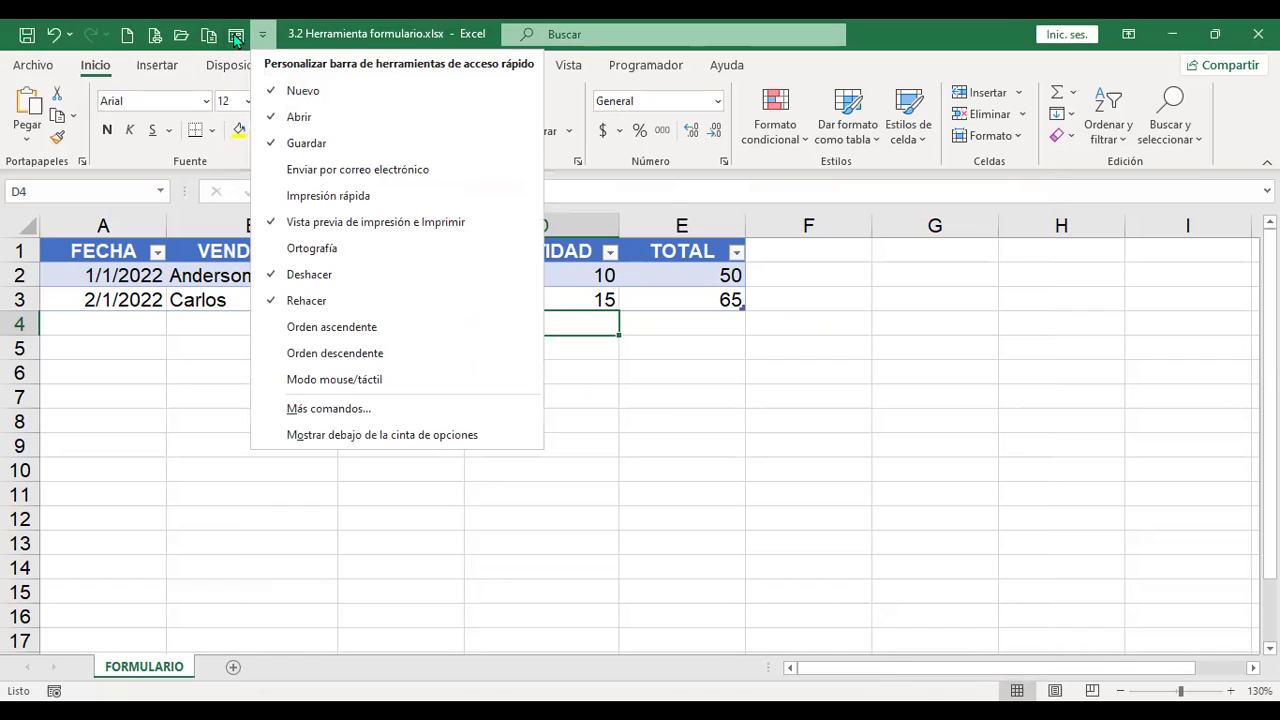
left_click(694, 471)
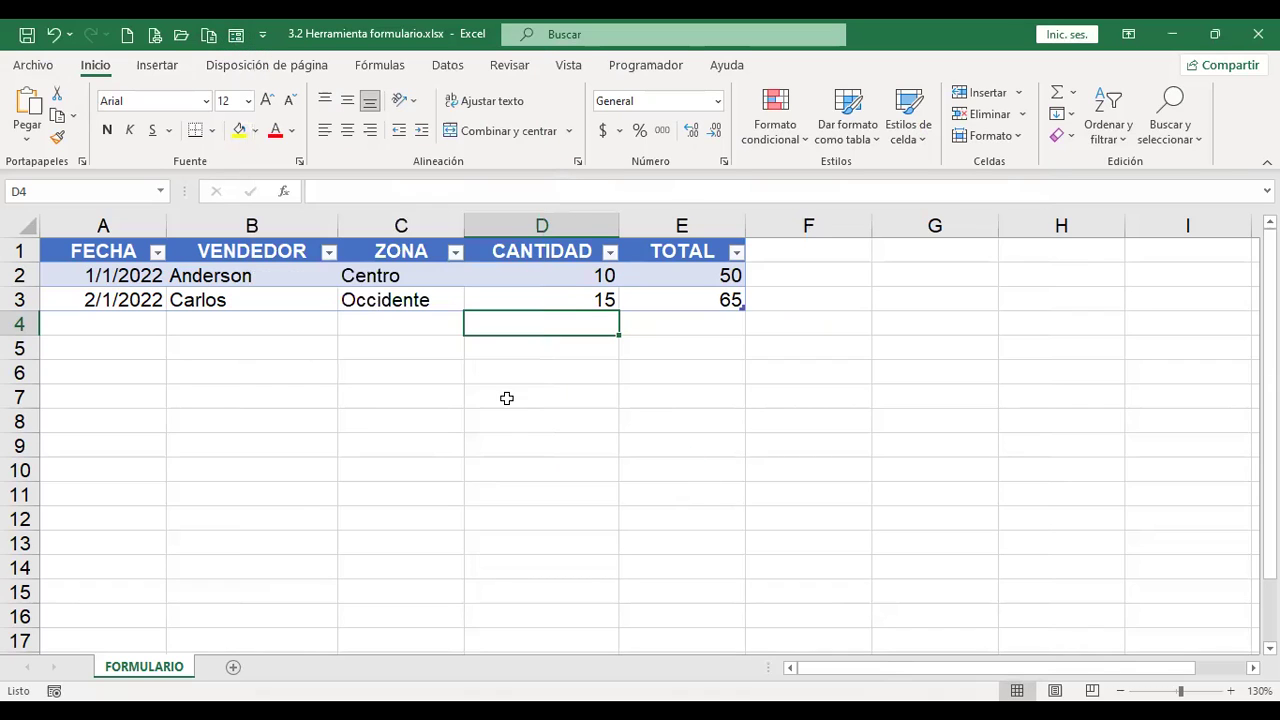
left_click(236, 35)
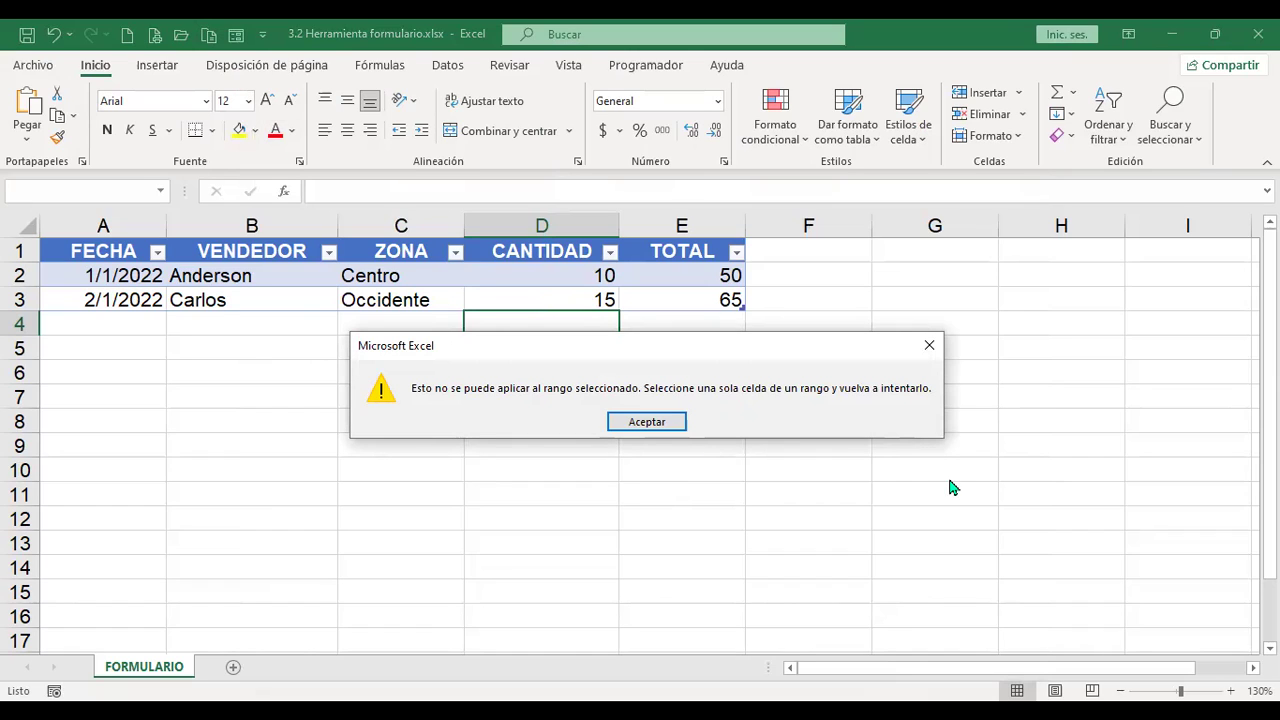
left_click(663, 423)
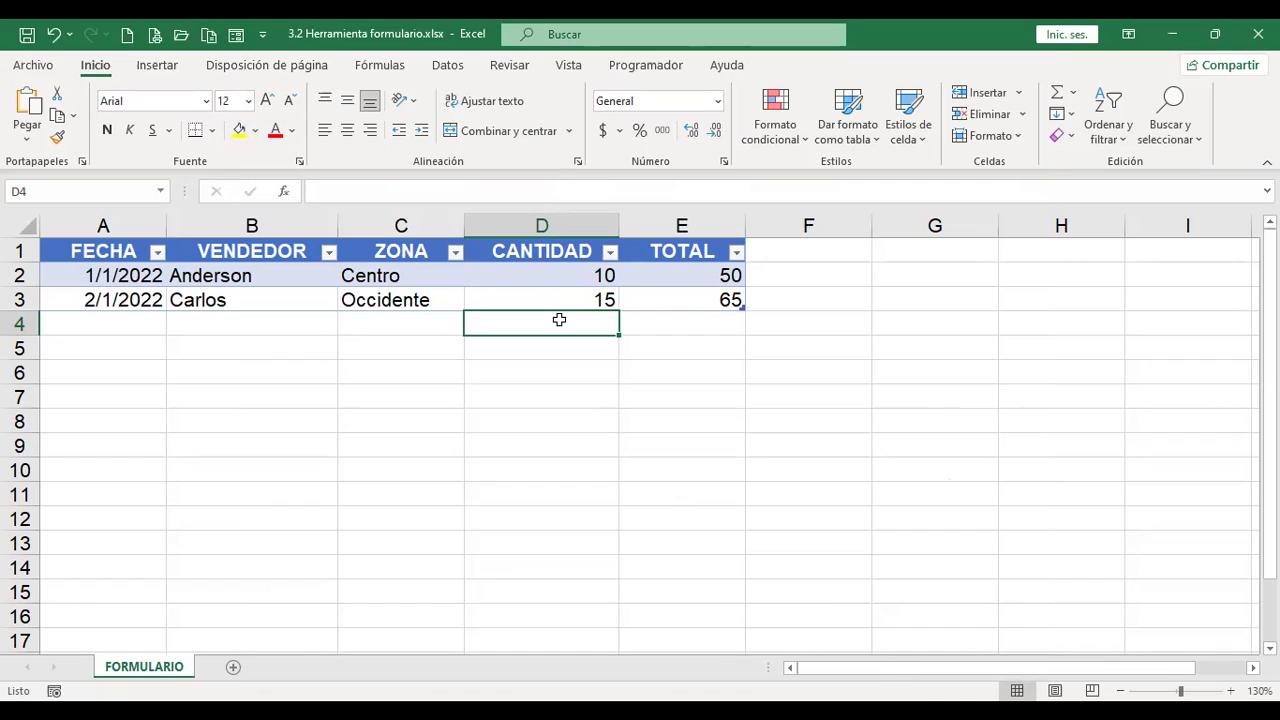
Step: Open the data form from the table's CANTIDAD header cell and start a new record
left_click(561, 253)
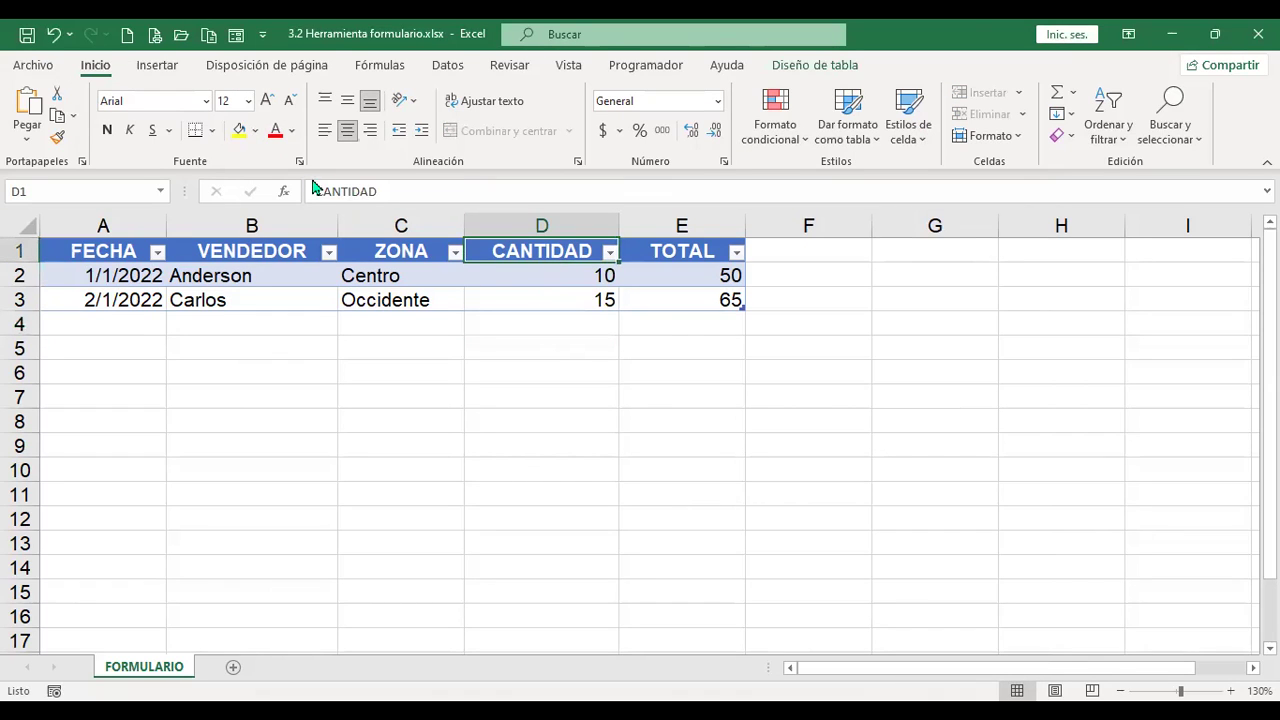
left_click(236, 36)
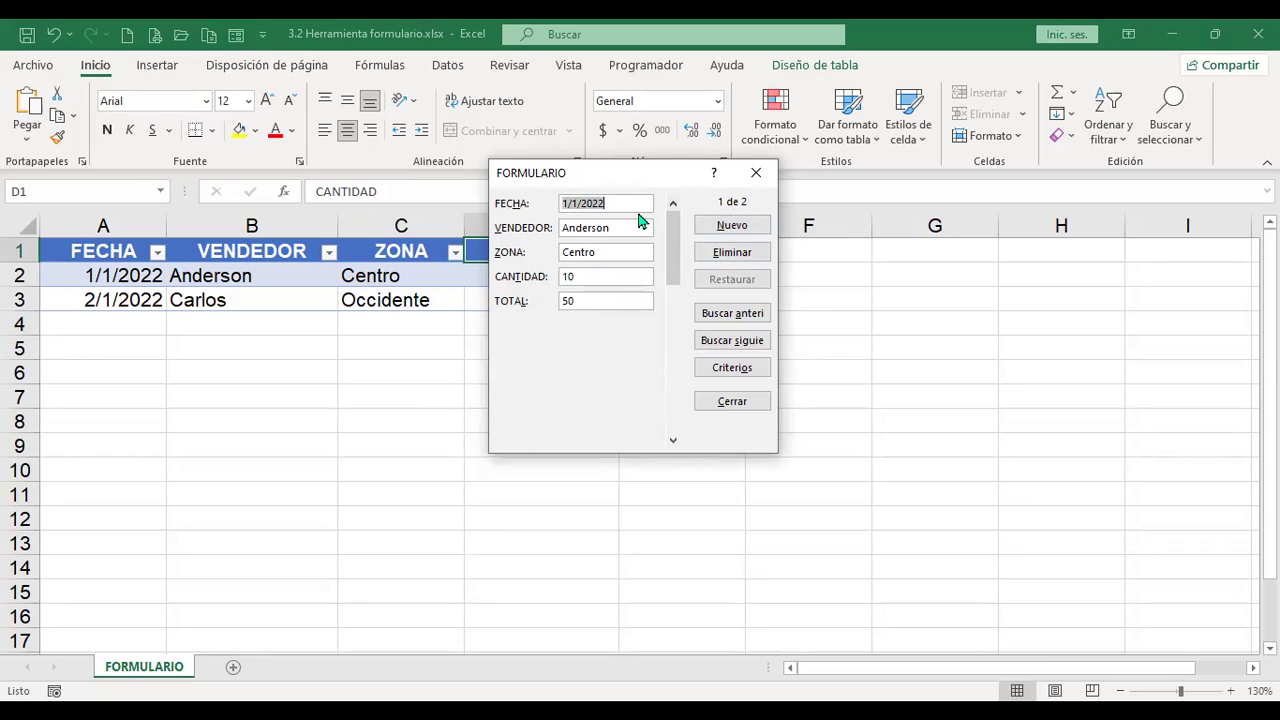
left_click(742, 231)
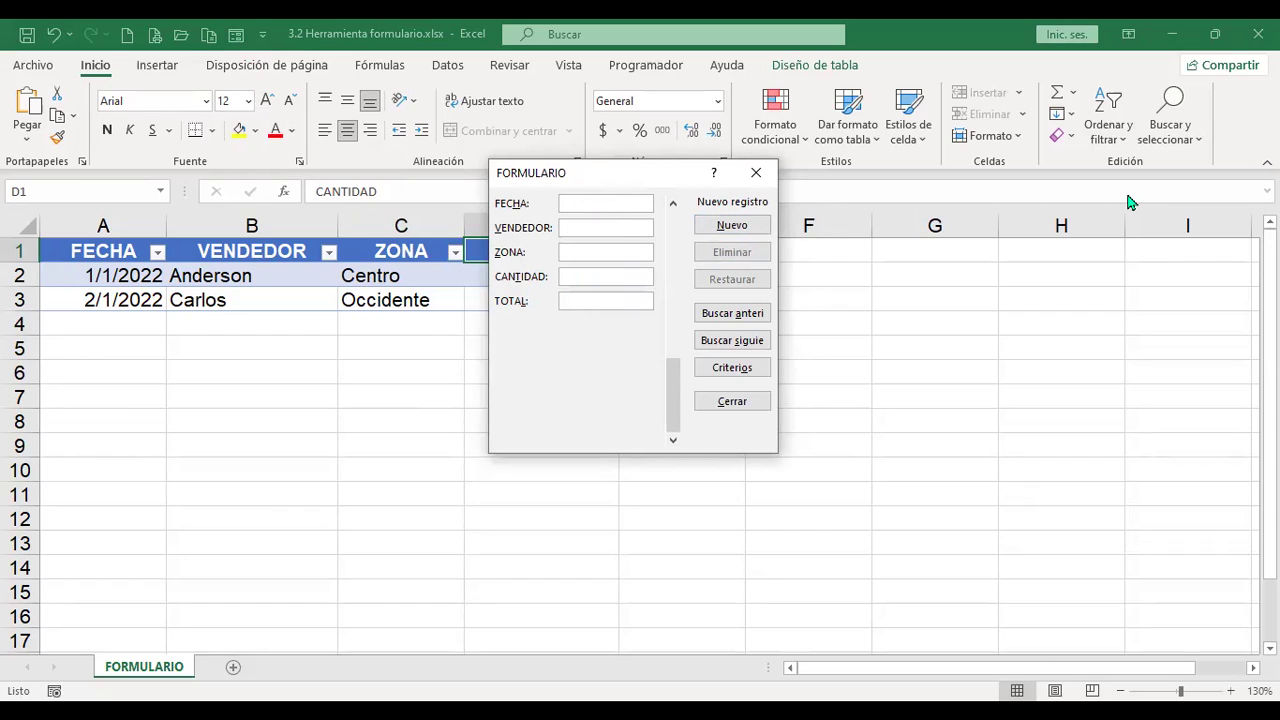
Step: Add a record through the form with date 3/1/2022, the seller's name, zone Metropolitana, quantity 8 and total 30
type("3/1/2022")
key("Tab")
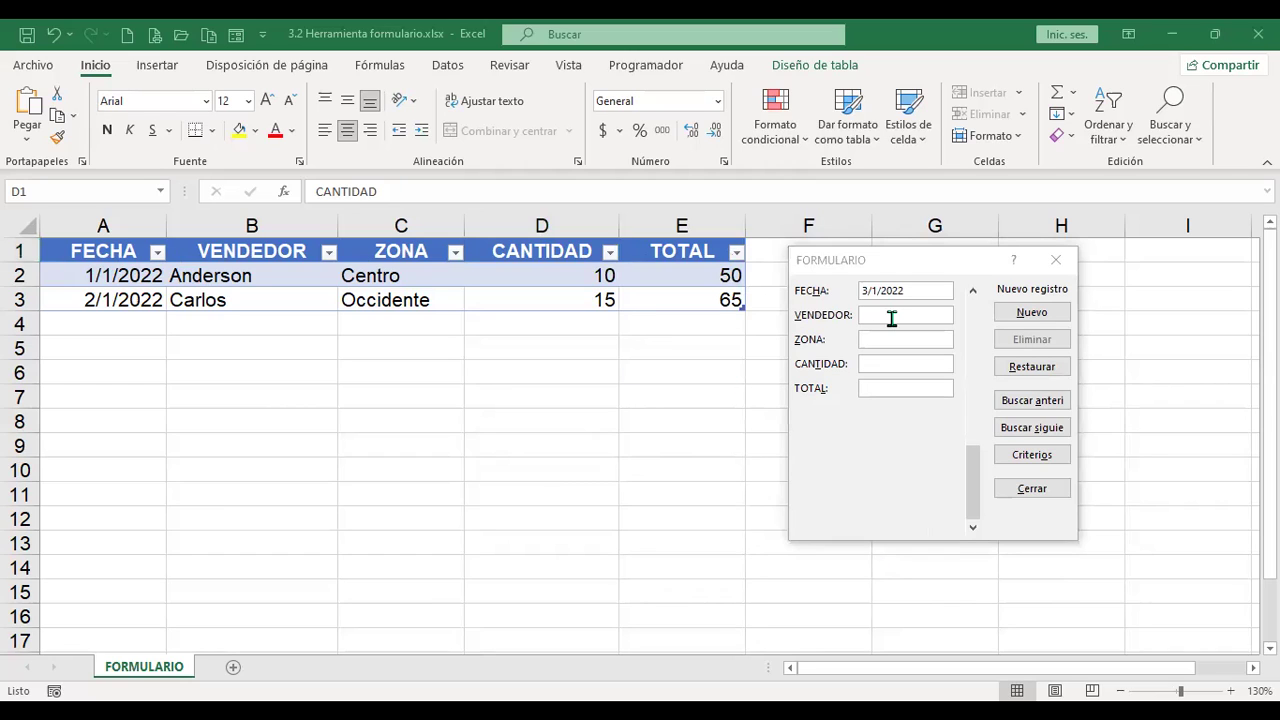
type("Elmer")
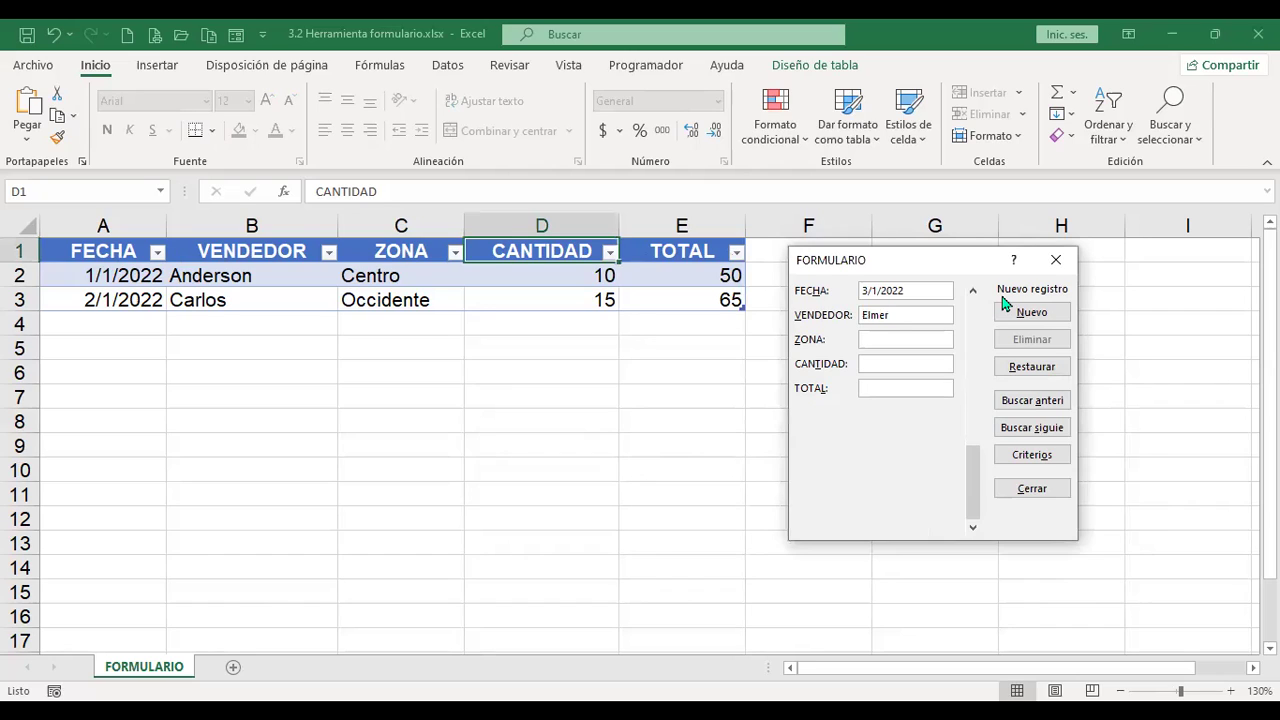
type("Metropolitana")
key("Tab")
type("8")
key("Tab")
type("30")
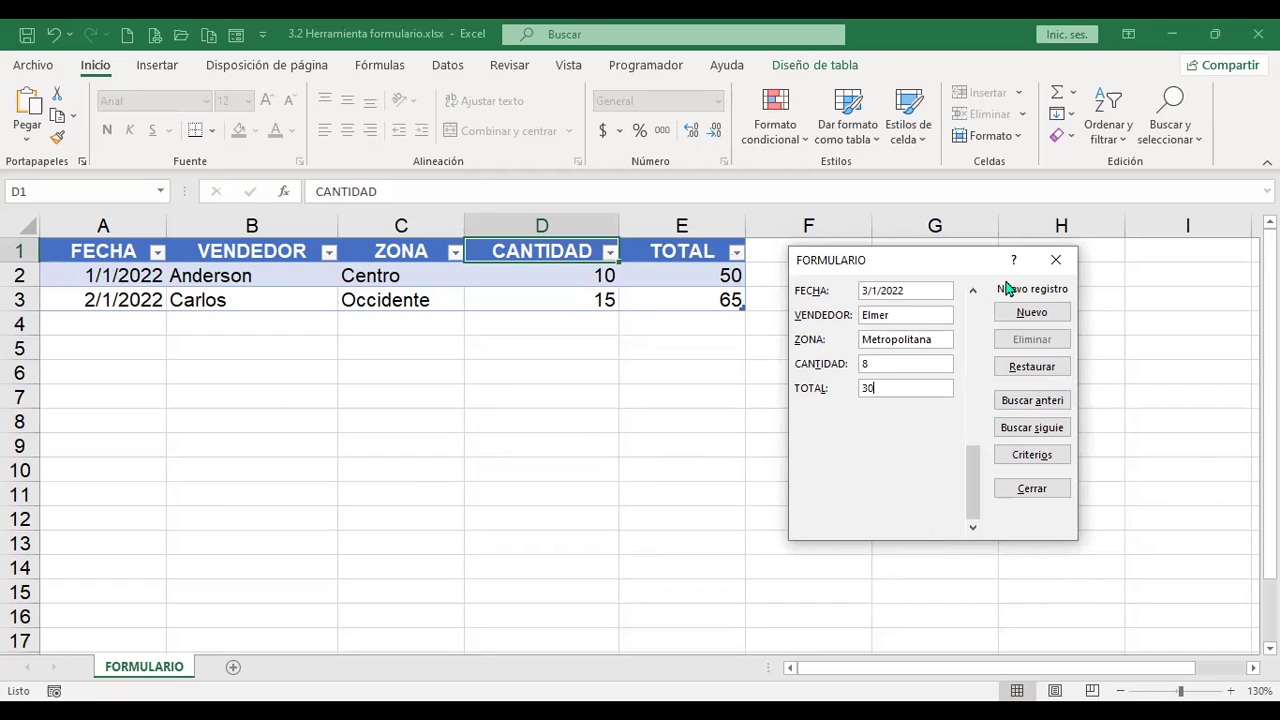
key("Return")
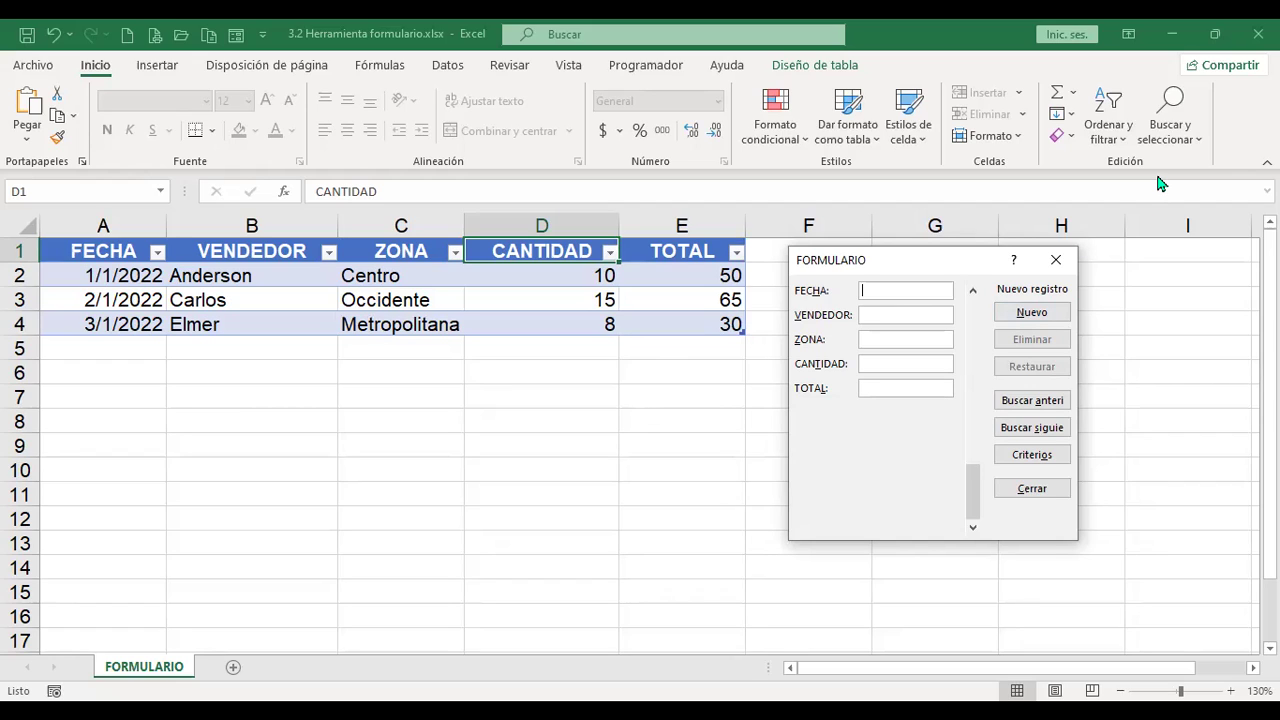
Step: Add a record through the form with date 4/1/2022, the seller's name, zone Oriente, quantity 20 and total 85
type("4/1/2022")
key("Tab")
type("Esteysi")
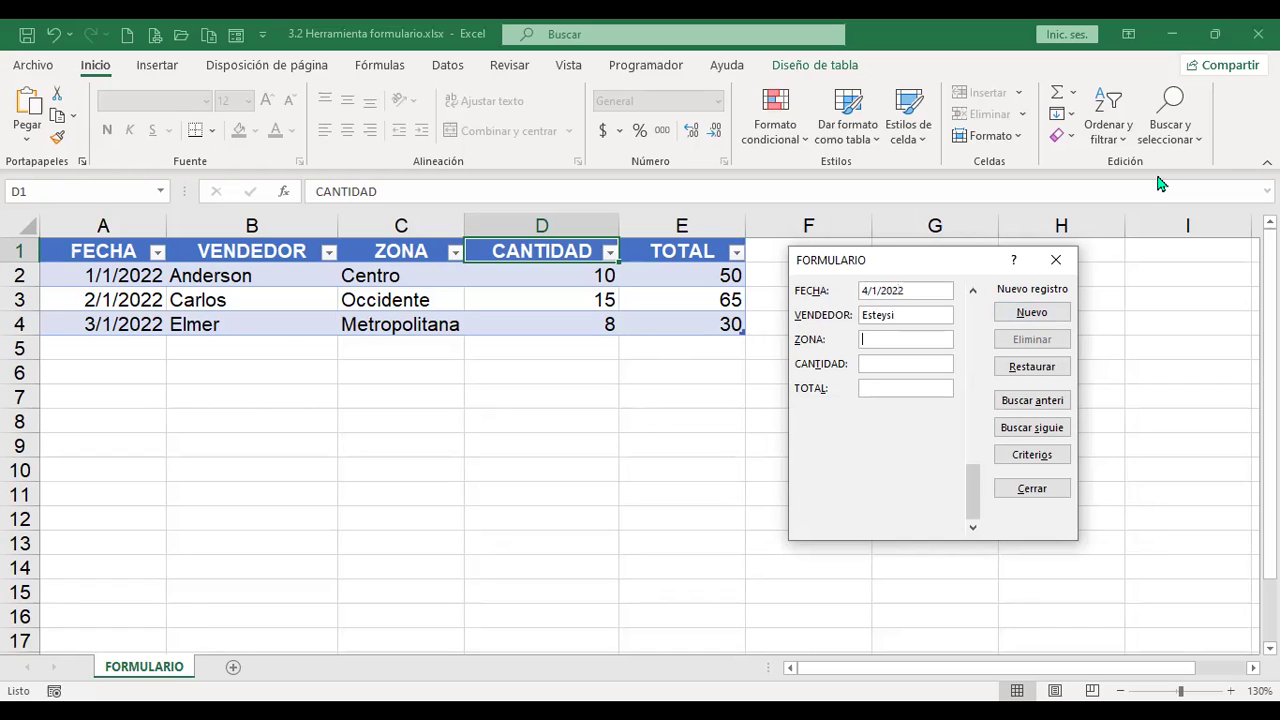
type("Oriente")
key("Tab")
type("20")
key("Tab")
type("85")
key("Return")
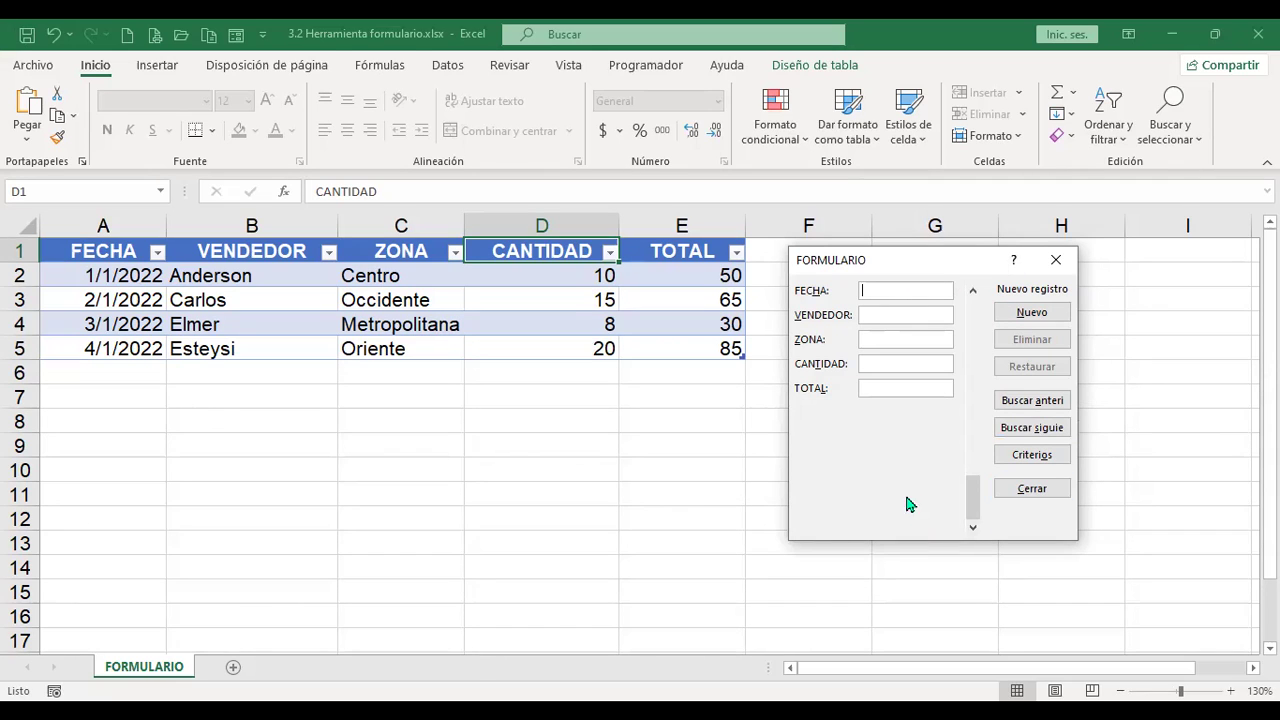
Step: Browse the stored records in the data form from the first to the third
left_click_drag(975, 500, 985, 320)
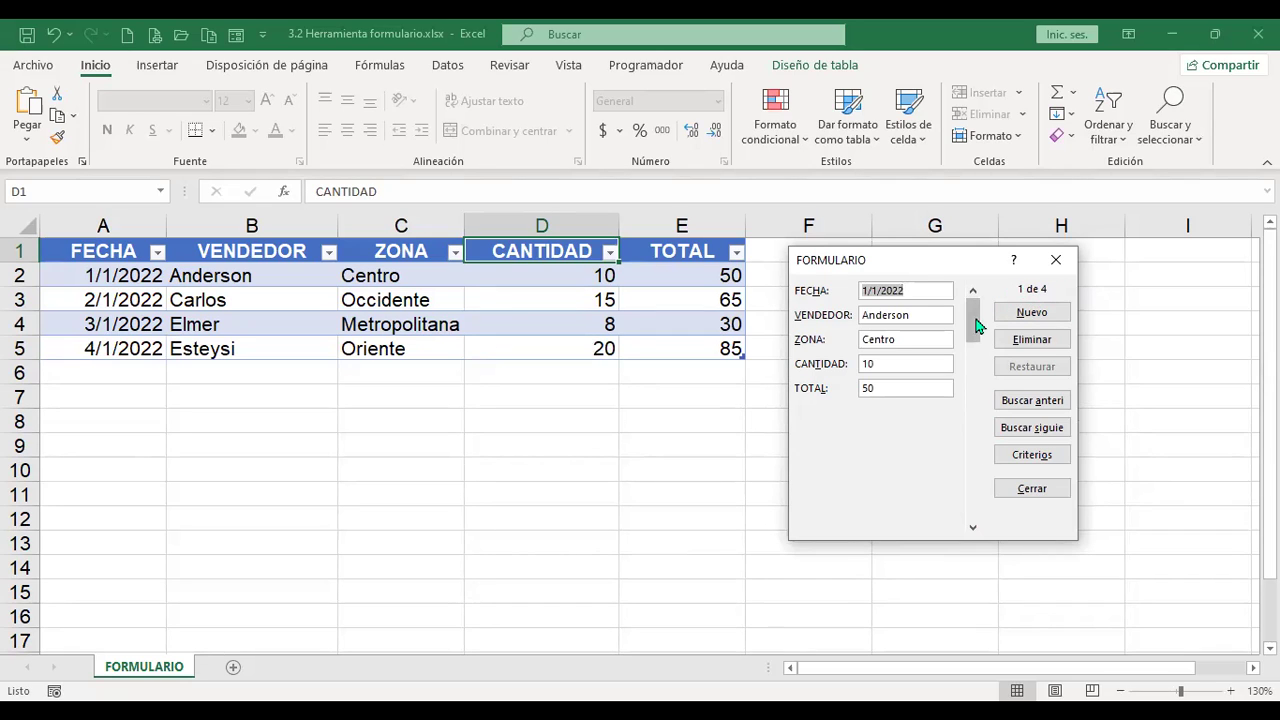
left_click(972, 529)
left_click(972, 529)
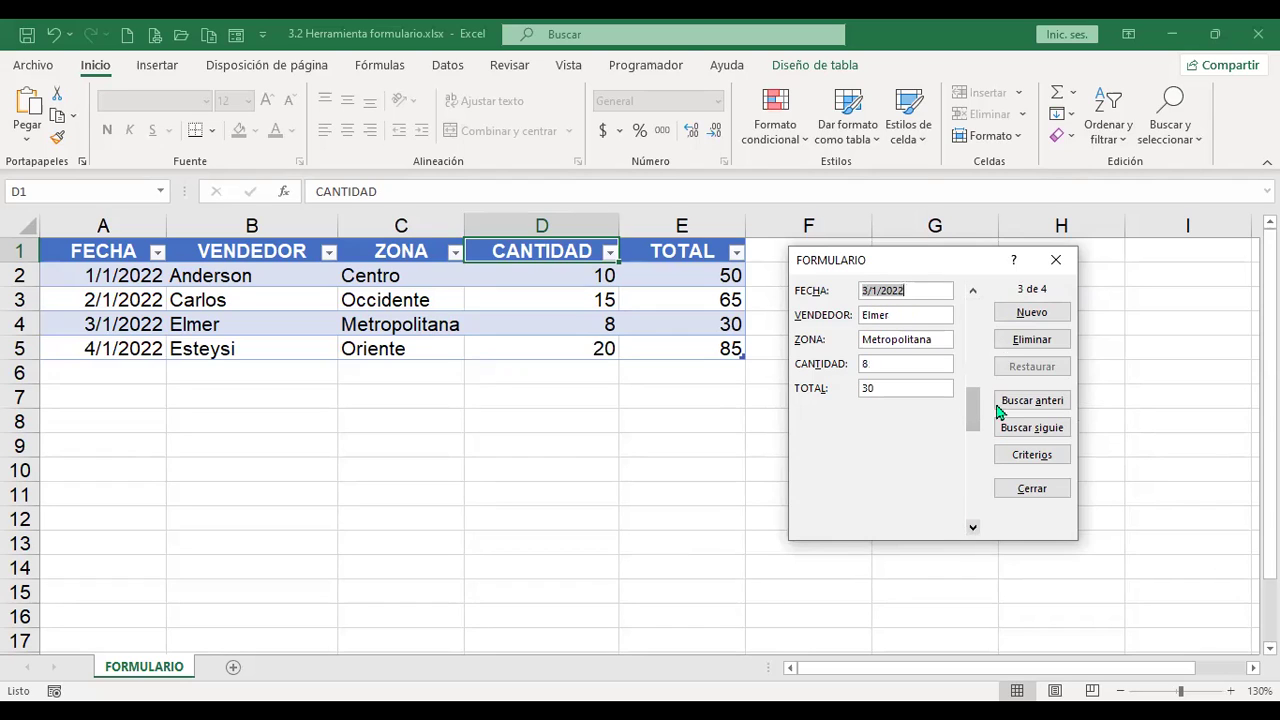
Step: Add a new record through the form with date 5/1/2022, the seller's name, zone Sur, quantity 18 and total 80
left_click(1046, 318)
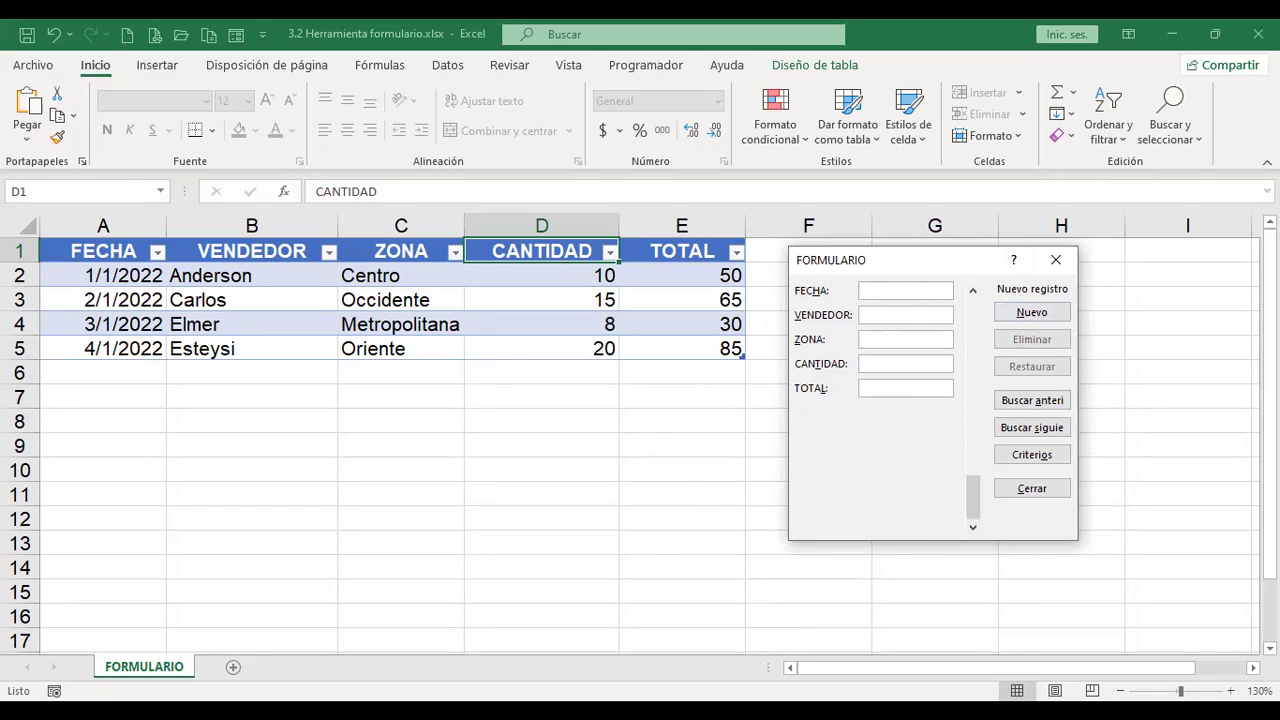
type("5/1/2022")
key("Tab")
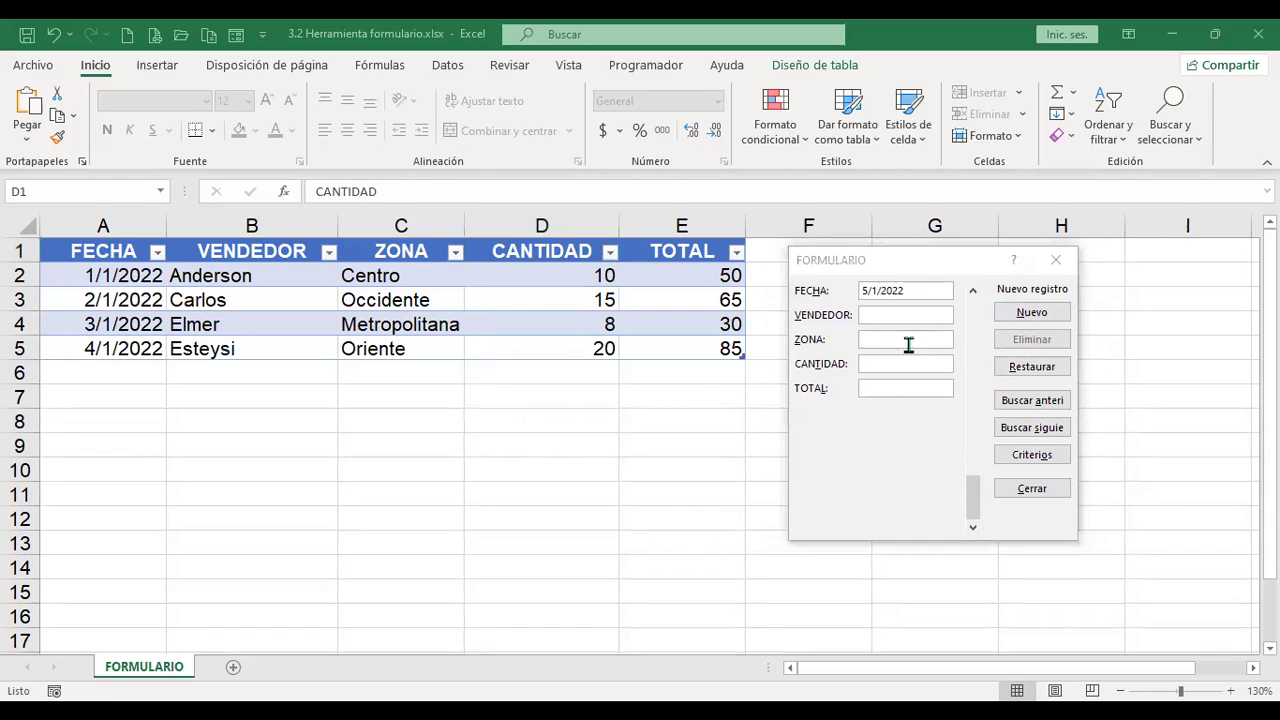
type("Javier")
key("Tab")
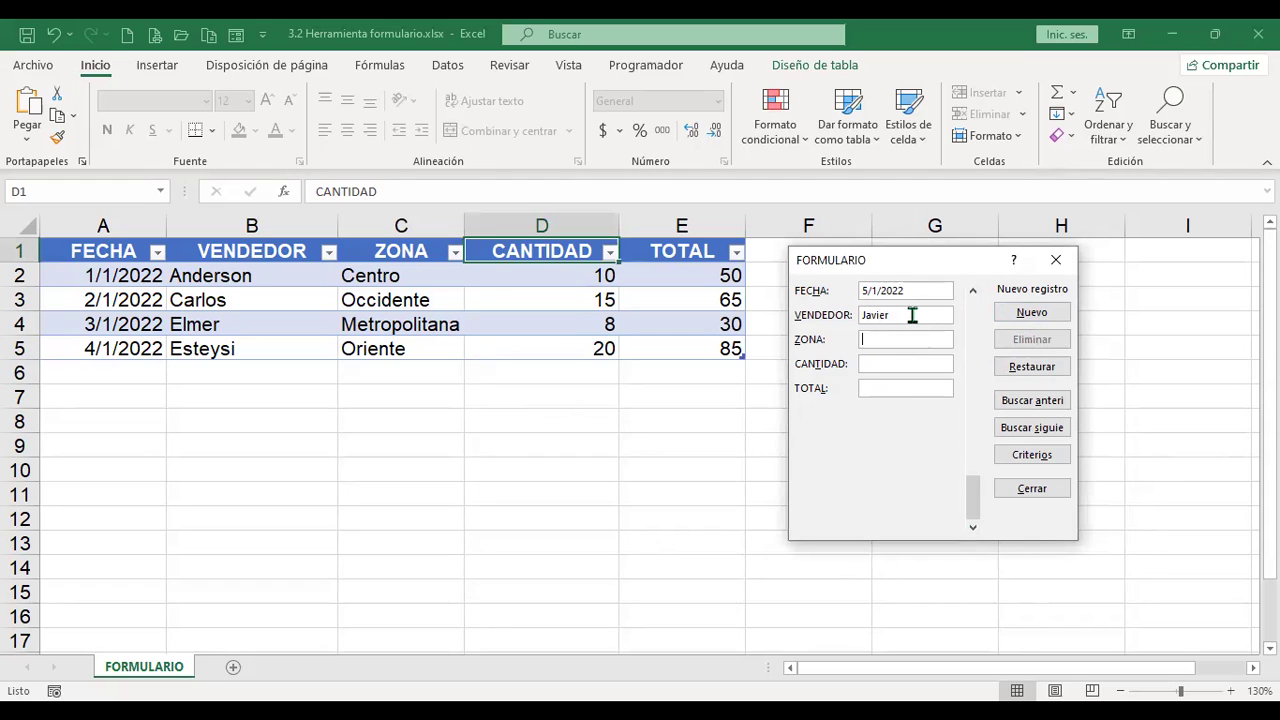
type("ur")
key("Tab")
type("18")
key("Tab")
type("80")
key("Return")
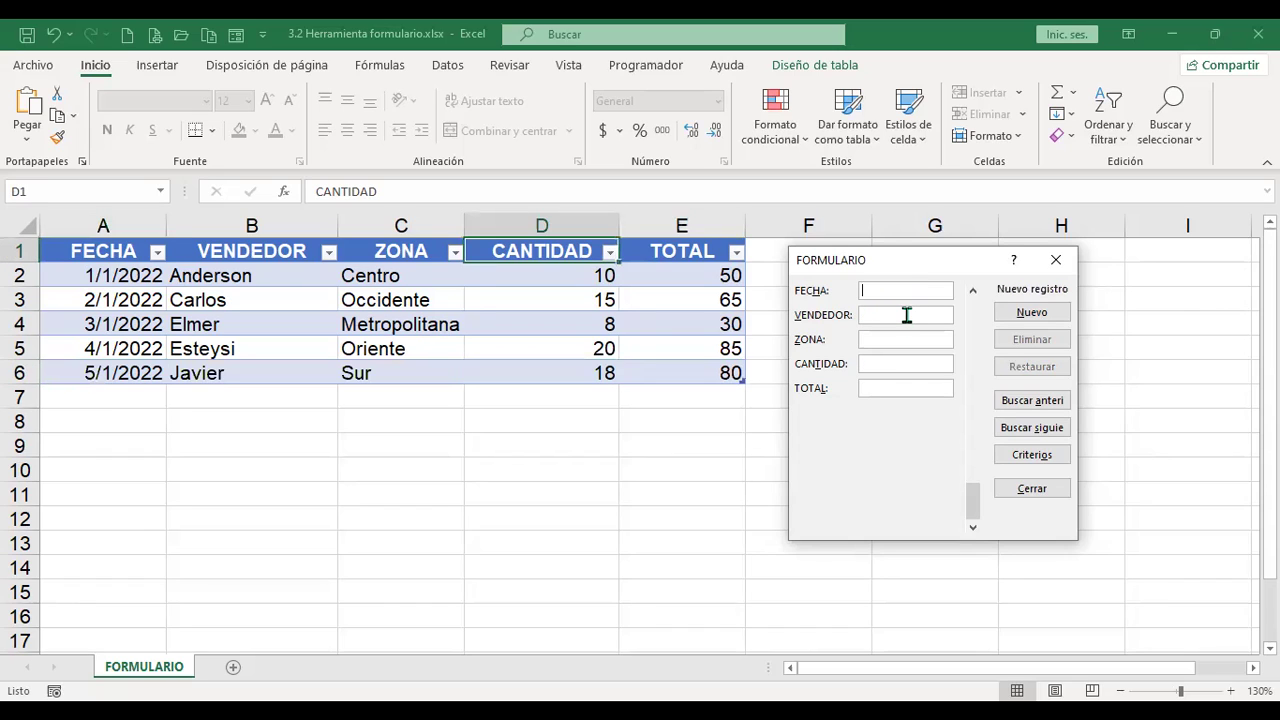
Step: Return to the first stored record in the data form and close the form
left_click(972, 318)
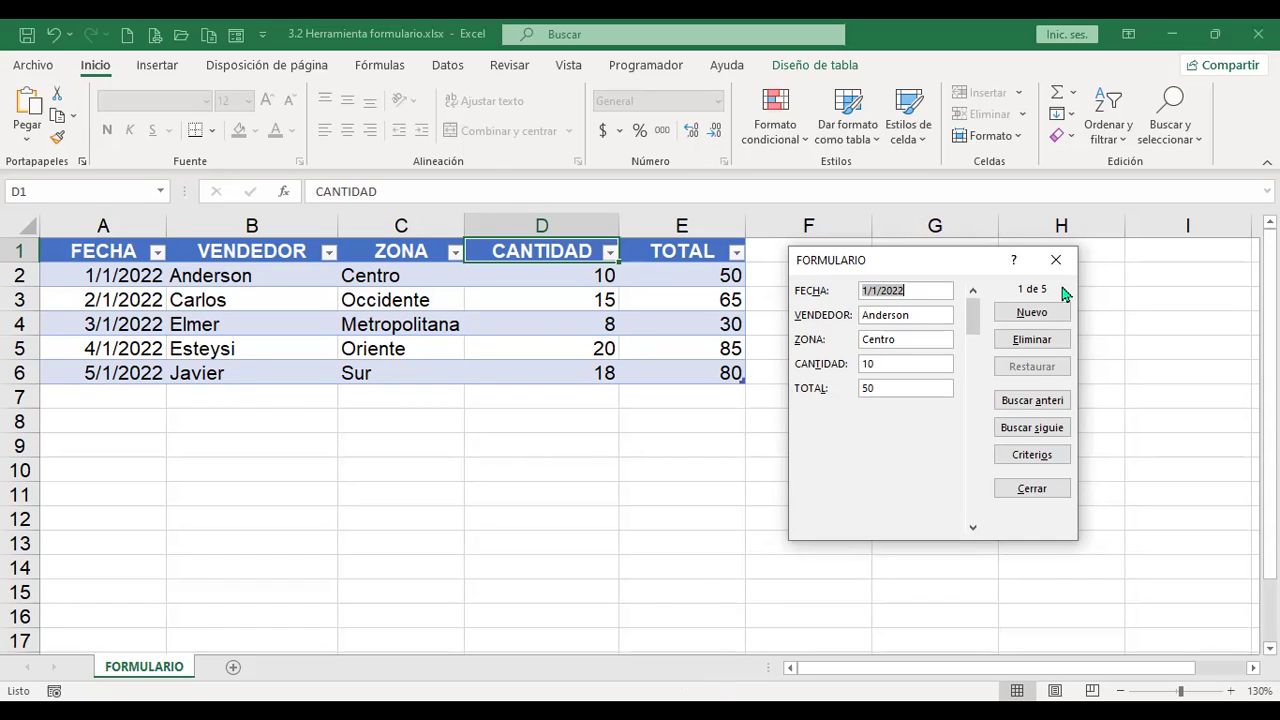
left_click(928, 260)
left_click(1043, 490)
left_click(666, 420)
Step: Examine the worksheet rows below the table down to the sheet's last row and return to the table
scroll(389, 417, "down", 1)
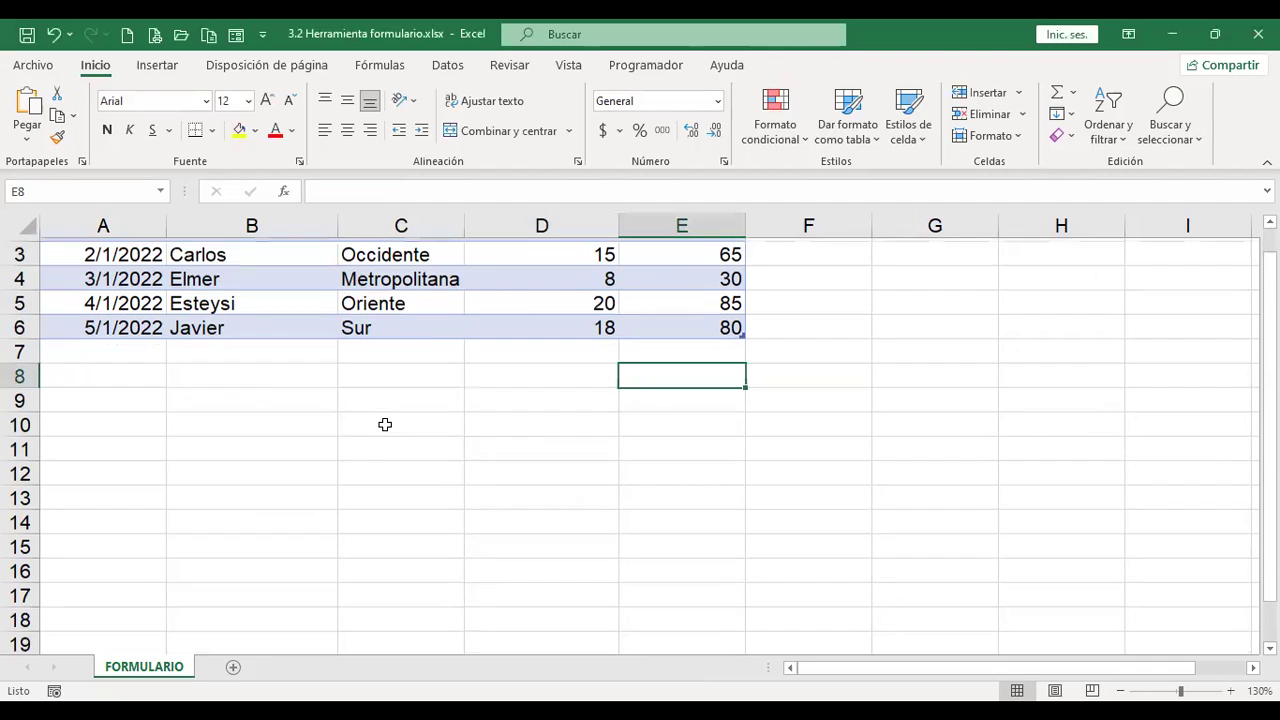
scroll(385, 424, "down", 8)
scroll(383, 437, "down", 4)
scroll(383, 437, "up", 12)
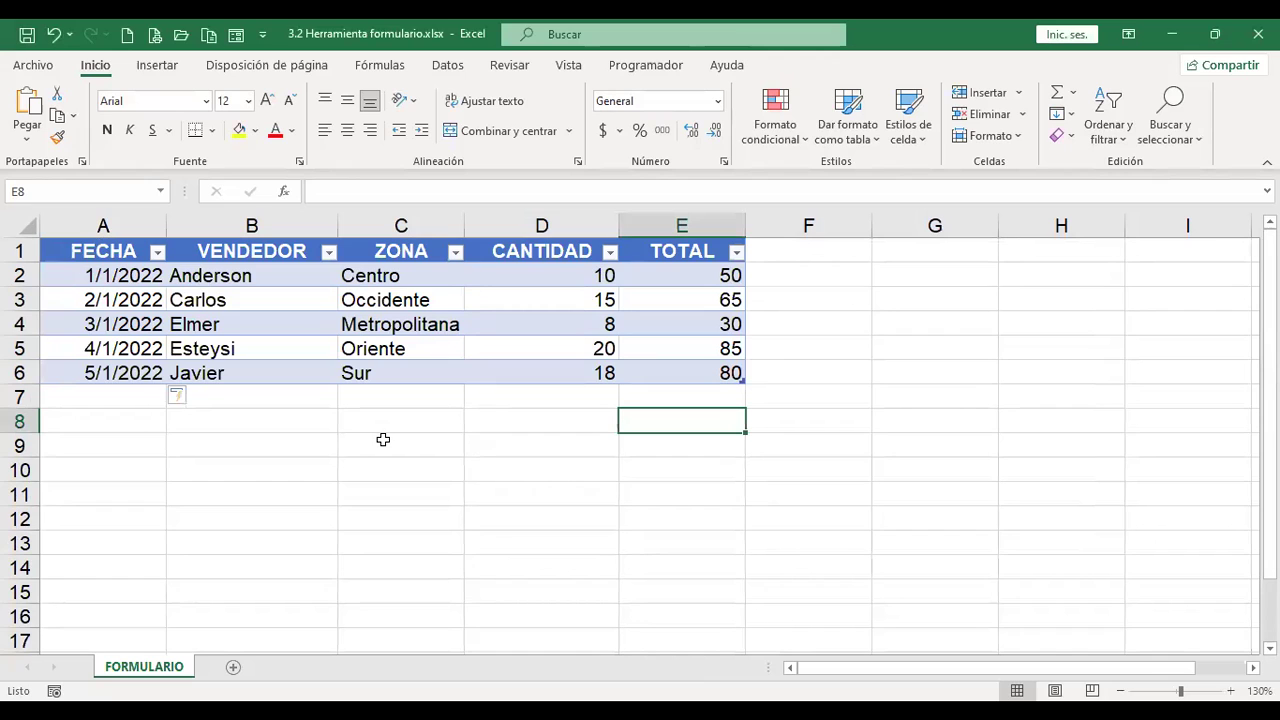
left_click(430, 369)
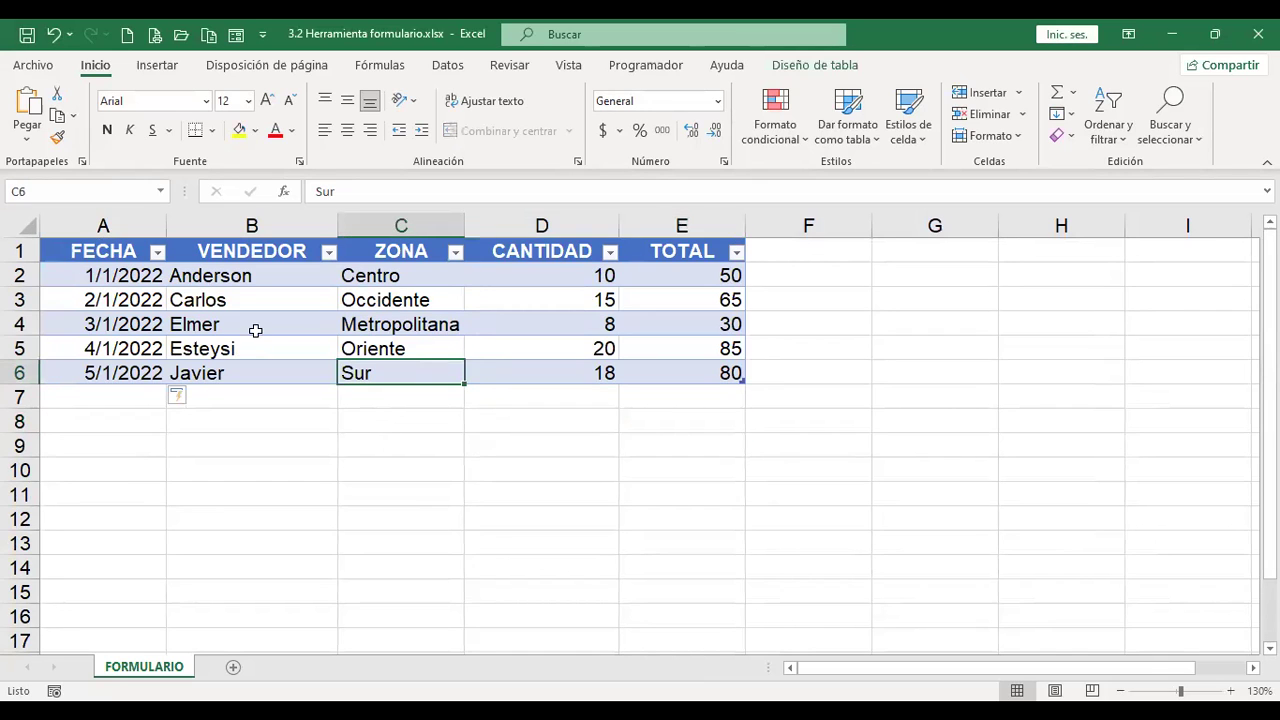
scroll(242, 495, "down", 19)
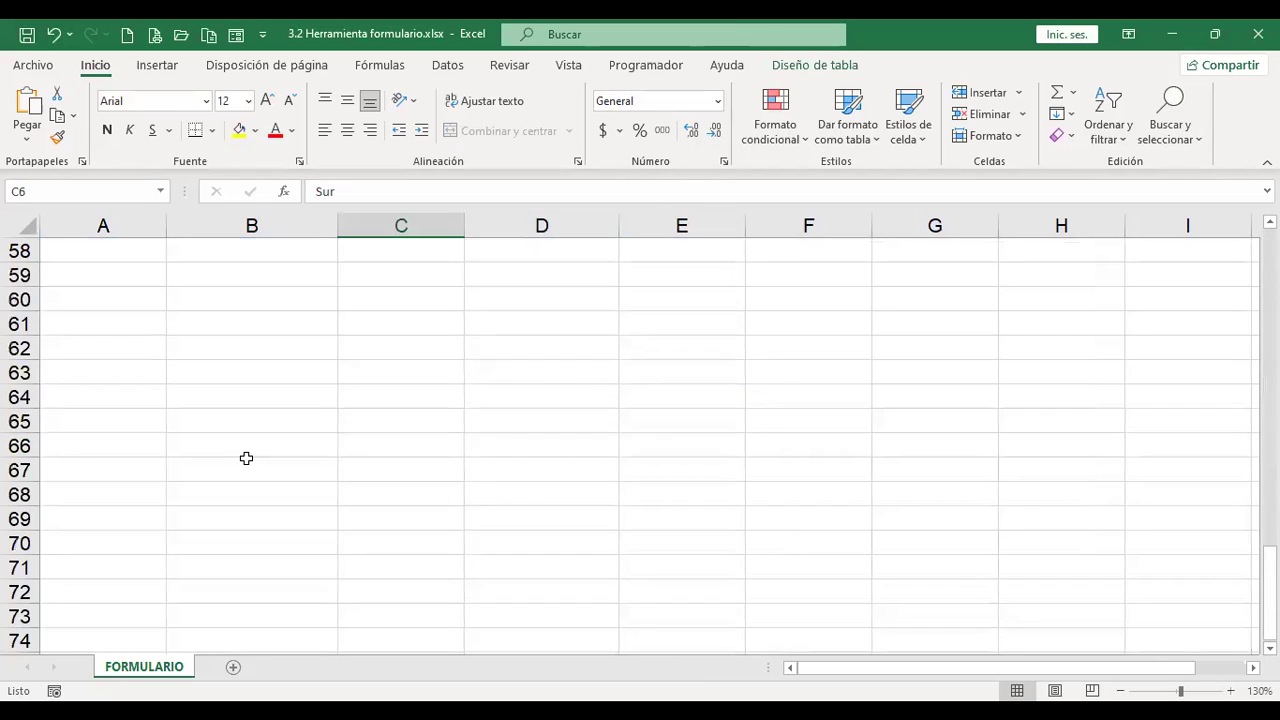
scroll(235, 480, "down", 14)
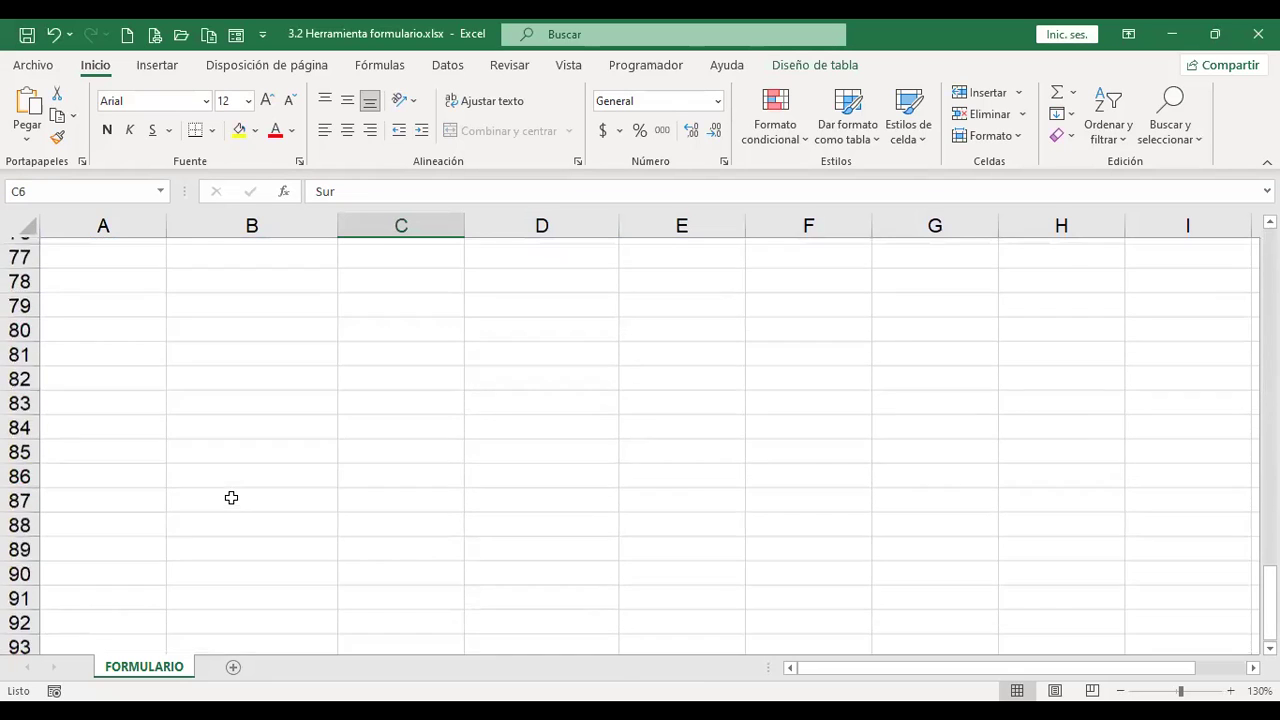
scroll(222, 495, "down", 16)
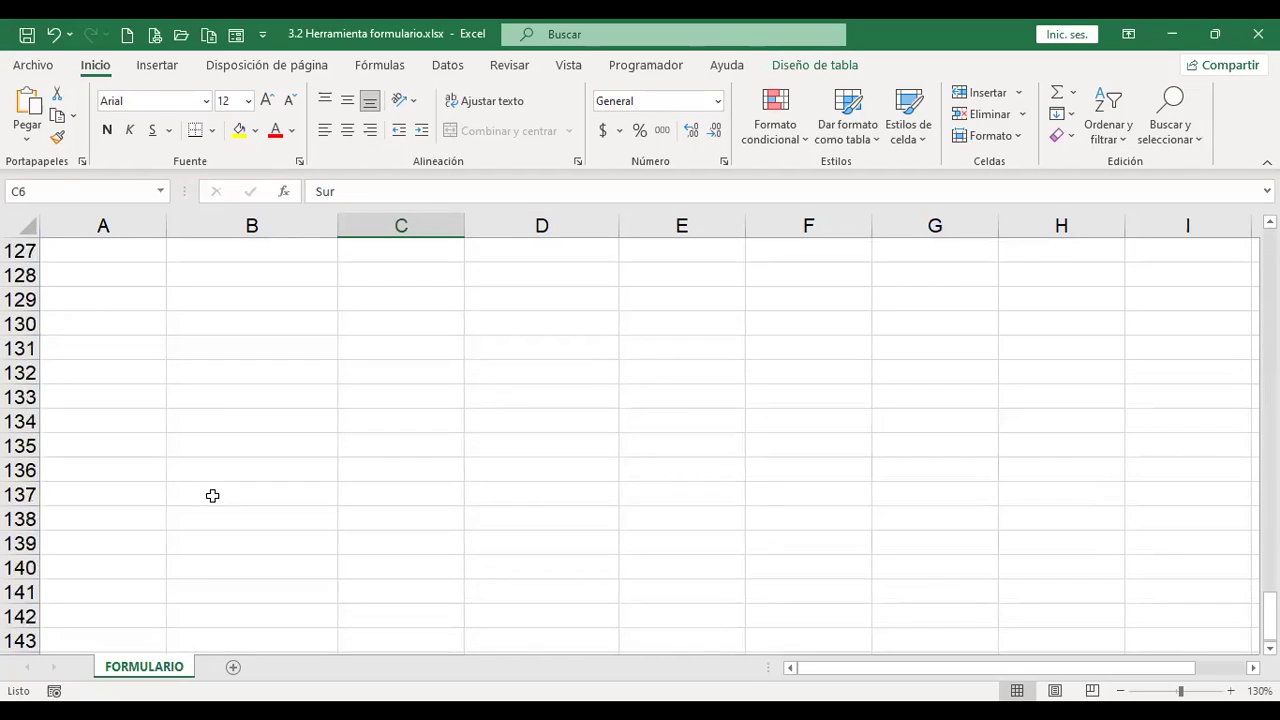
left_click(109, 567)
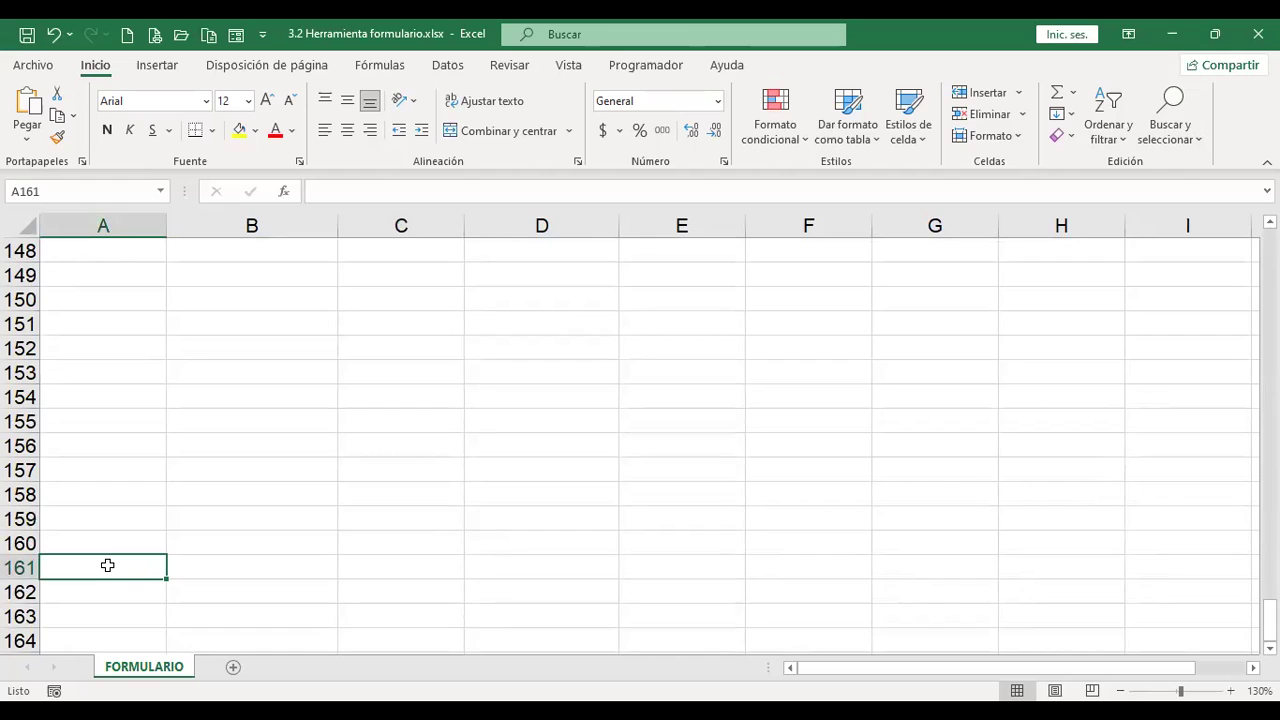
key("ctrl+Down")
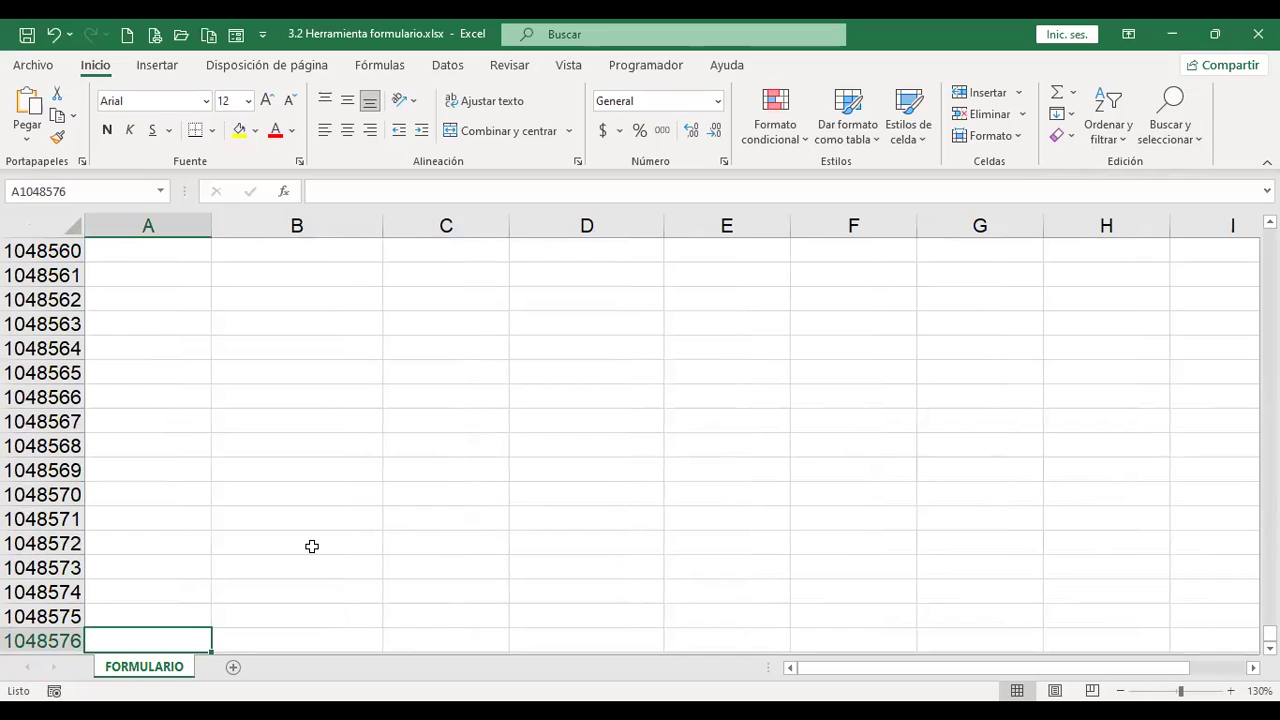
key("ctrl+Home")
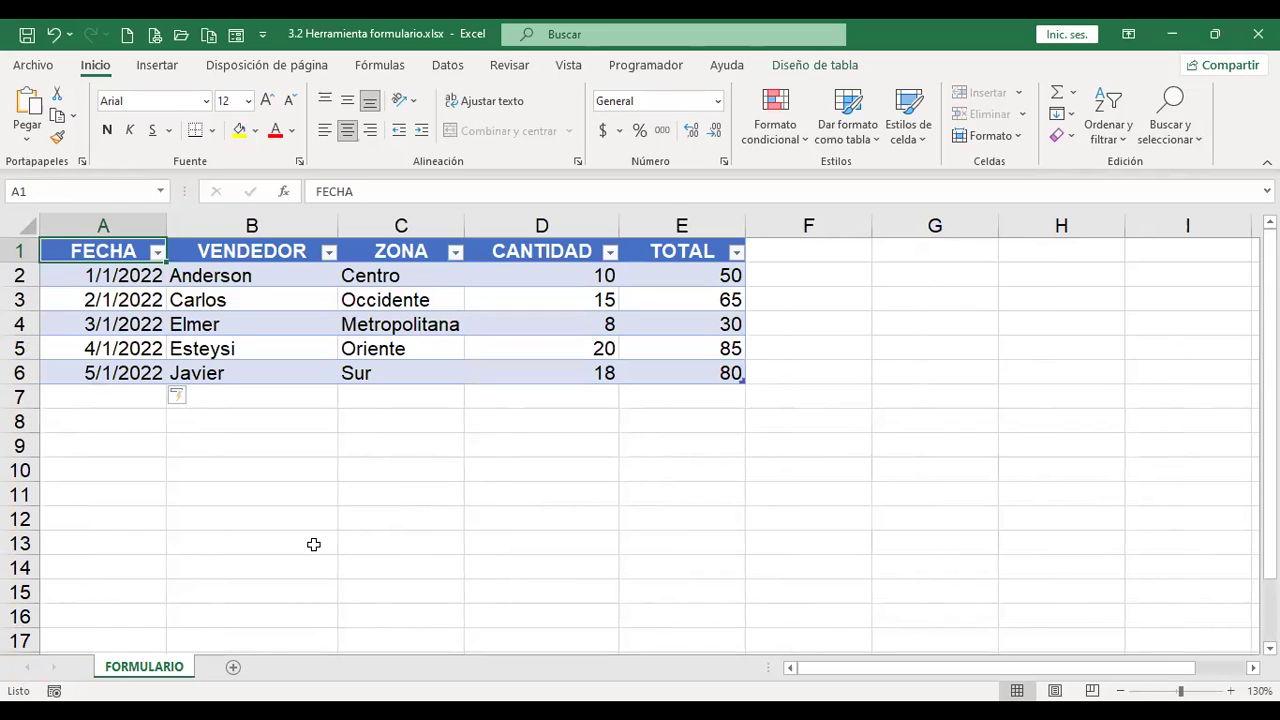
left_click(360, 399)
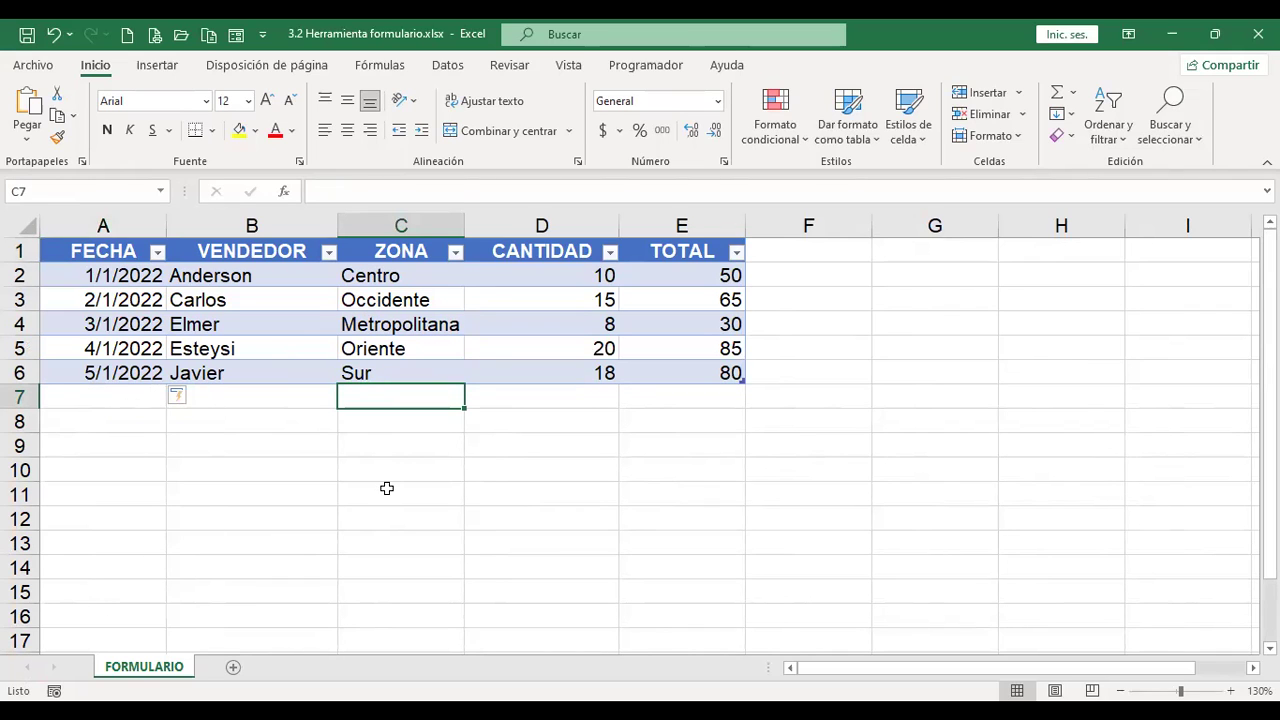
scroll(370, 488, "down", 4)
scroll(370, 488, "up", 4)
Step: Start a record directly in row 7 with date 6/1/2022, the seller's name and zone Metropolitana
left_click(104, 400)
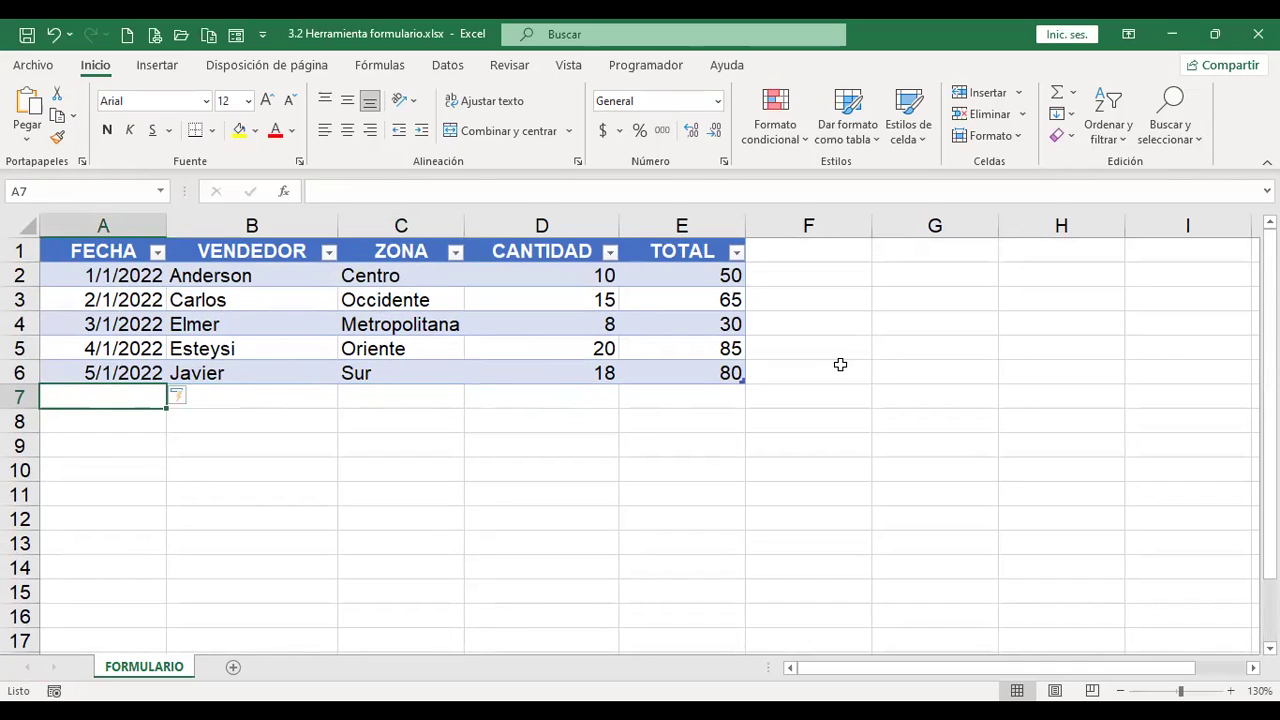
type("6/1/2")
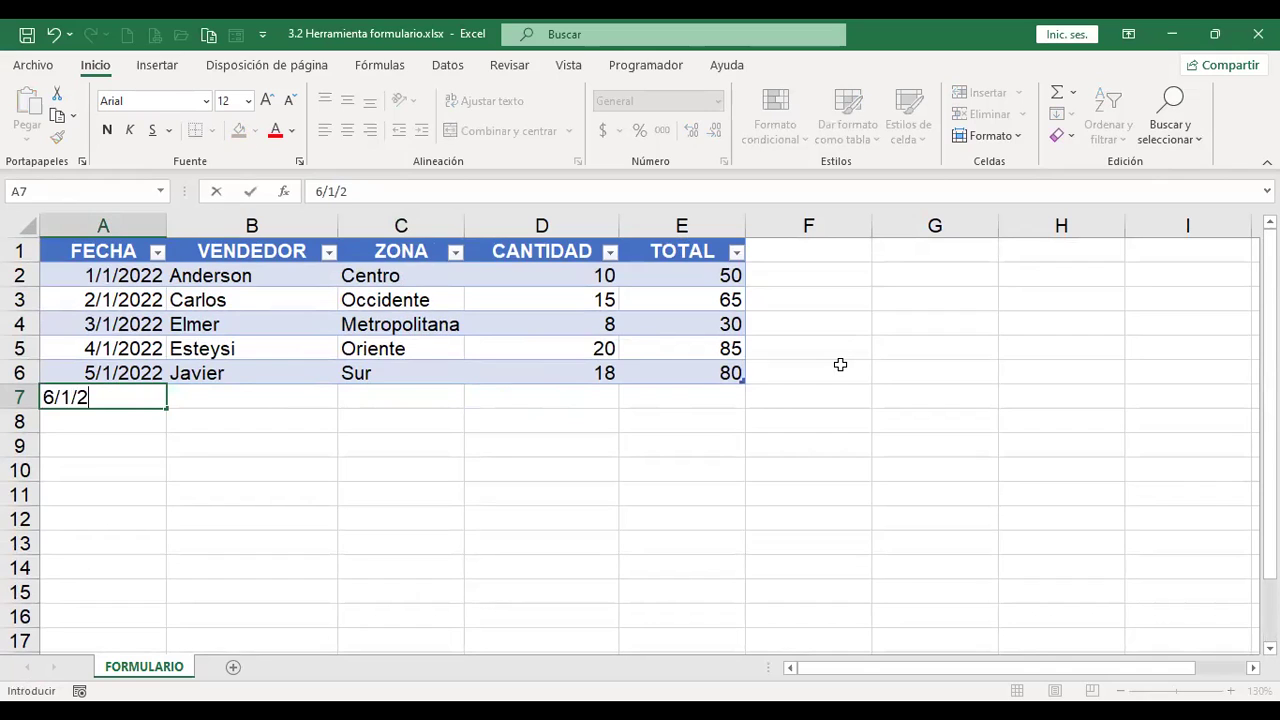
type("022")
key("Tab")
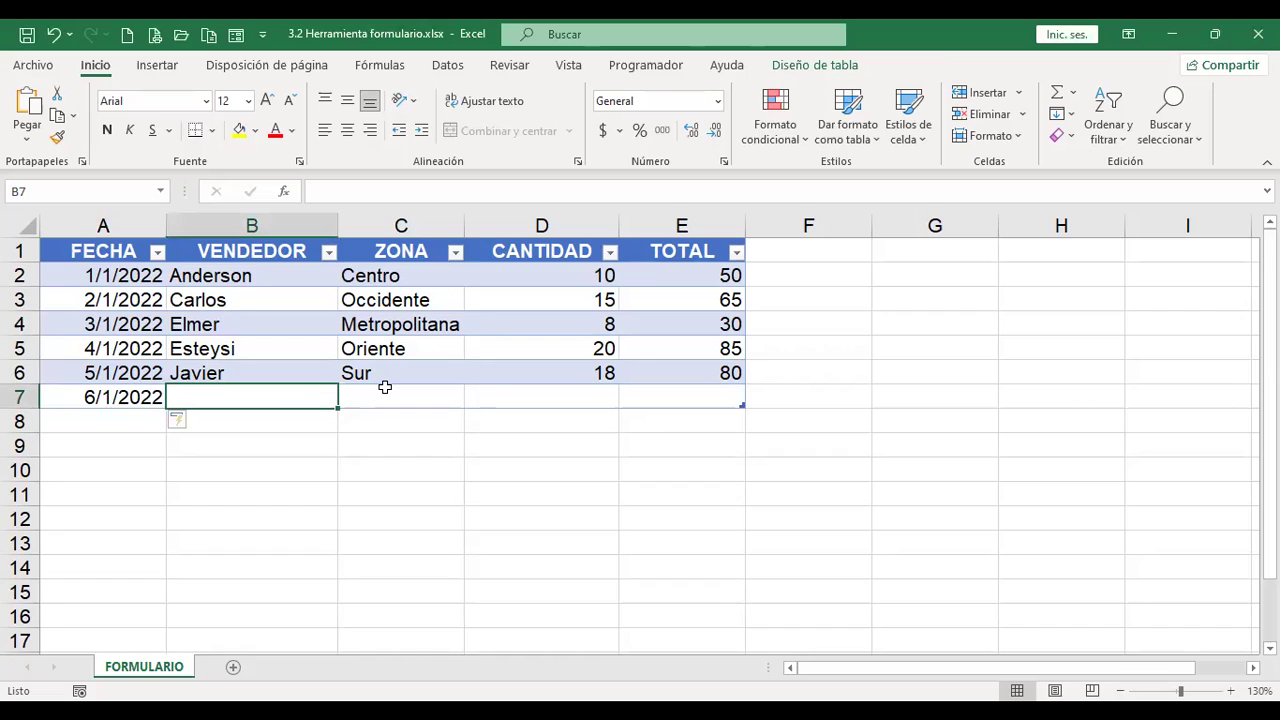
type("Josué")
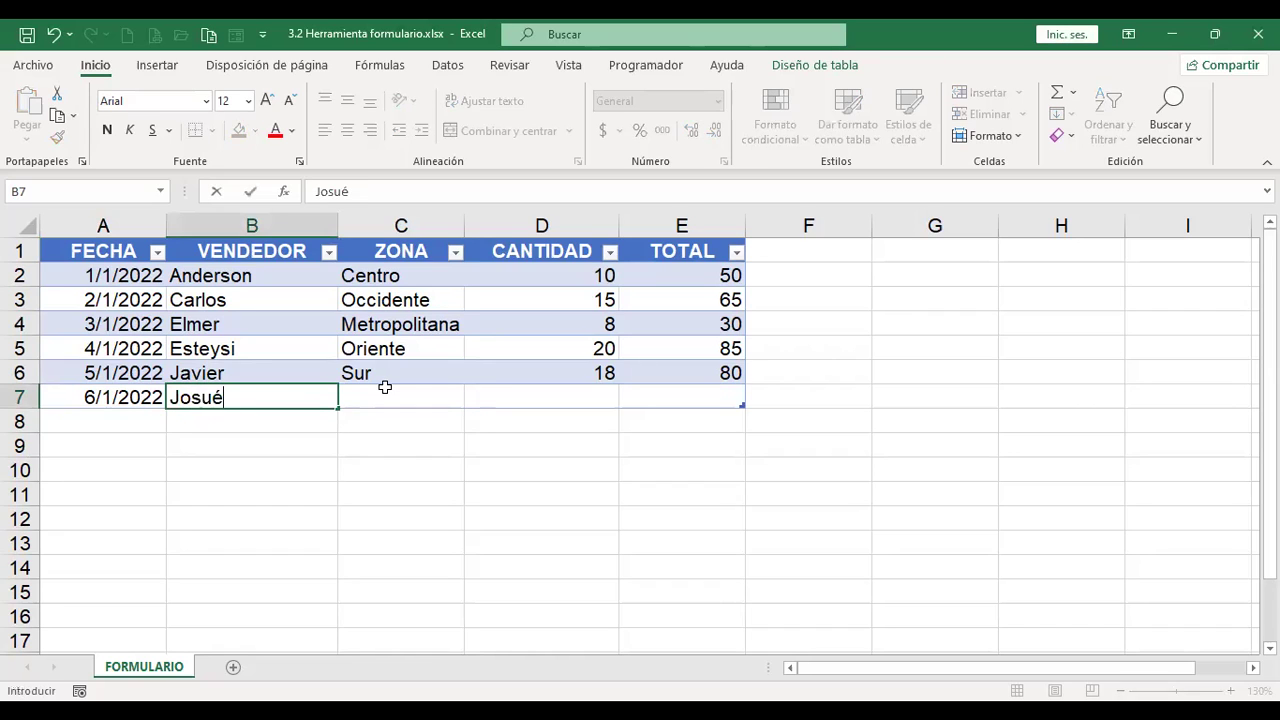
key("Tab")
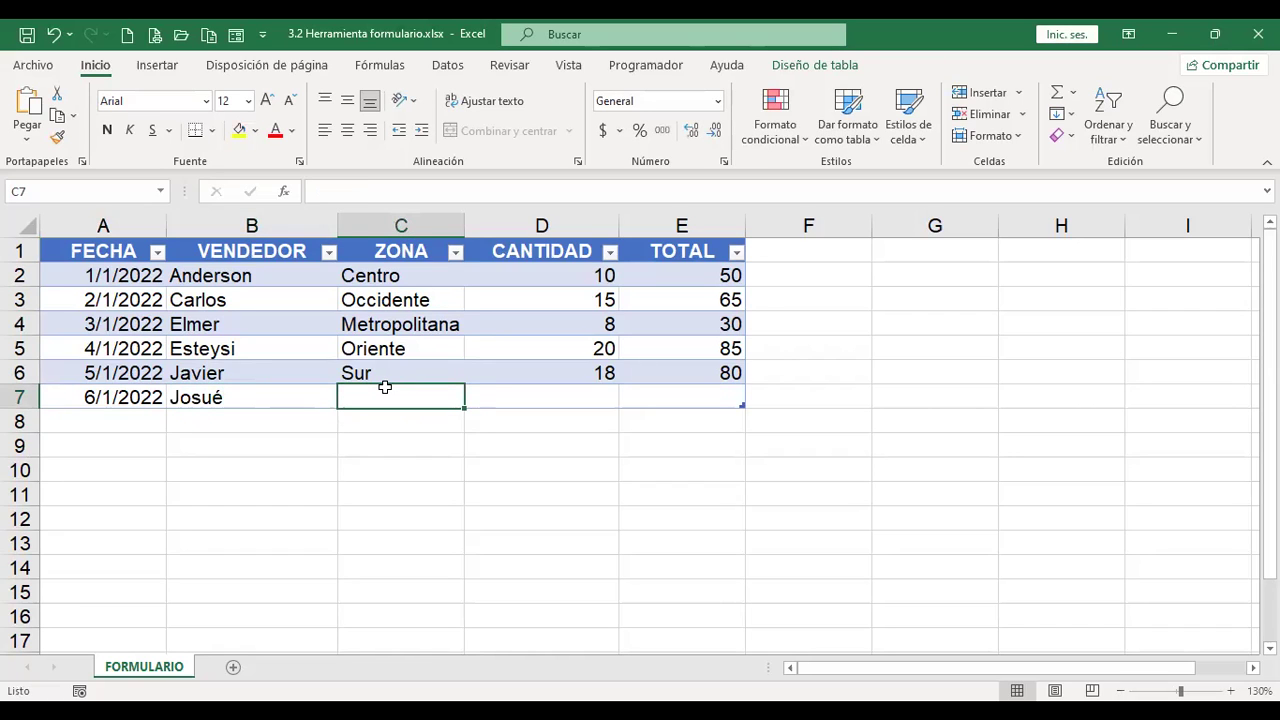
type("Metropolitana")
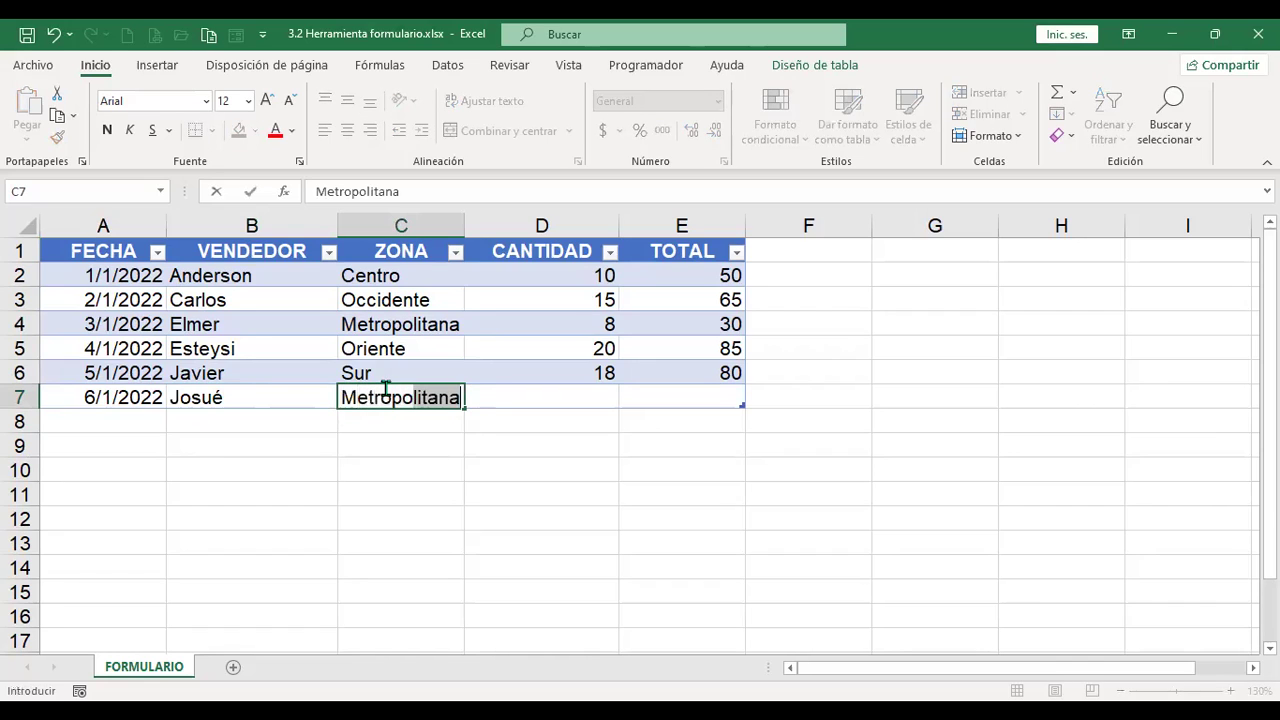
key("Return")
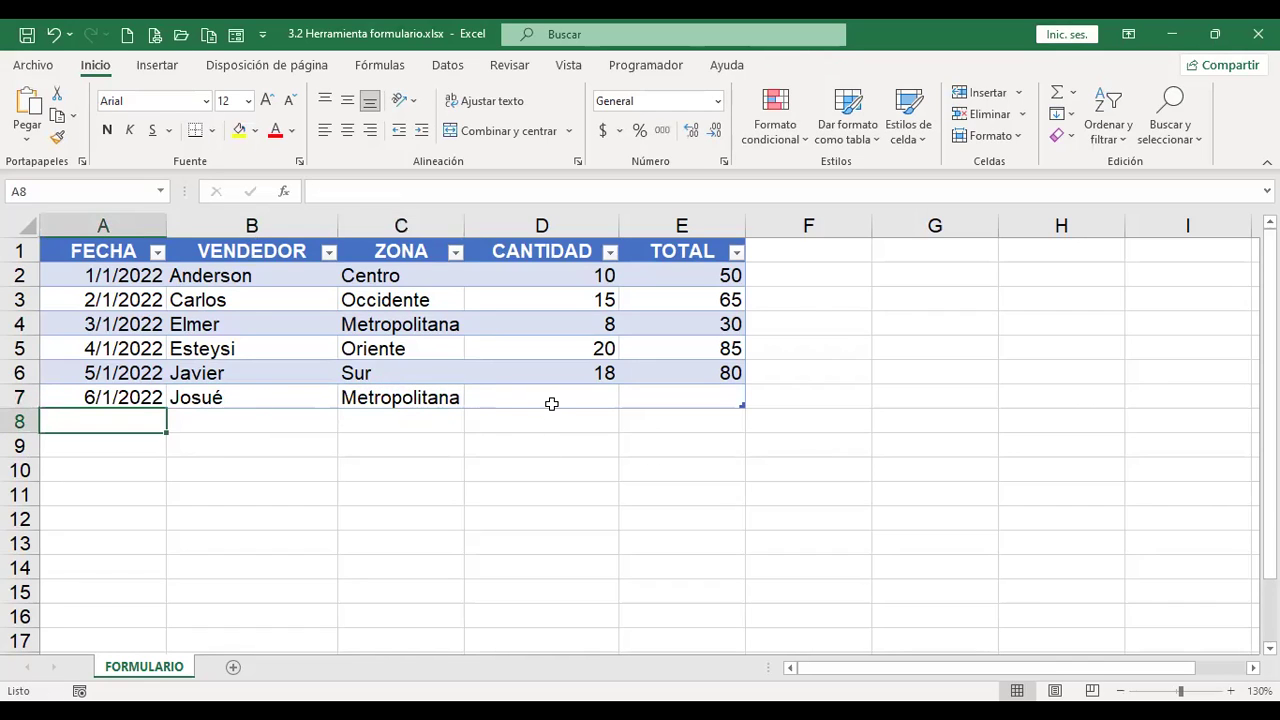
Step: Complete the row 7 record with quantity 22 and total 120
left_click(551, 403)
type("22")
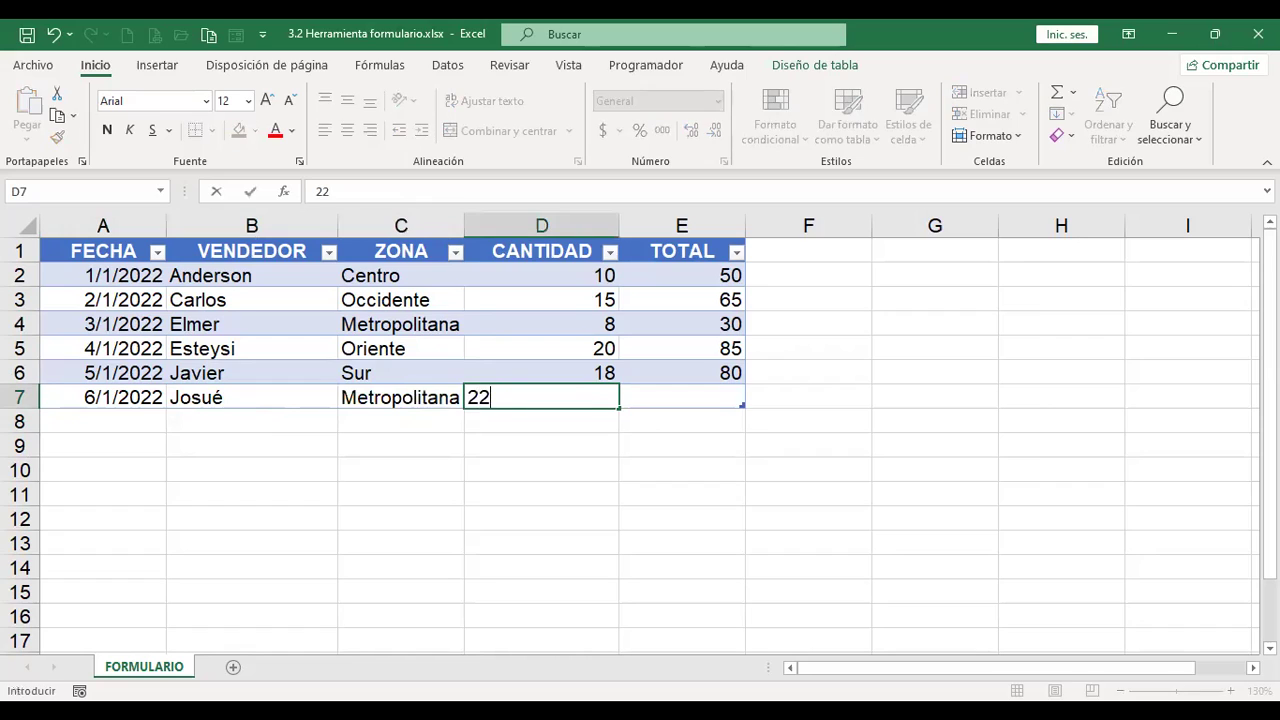
key("Tab")
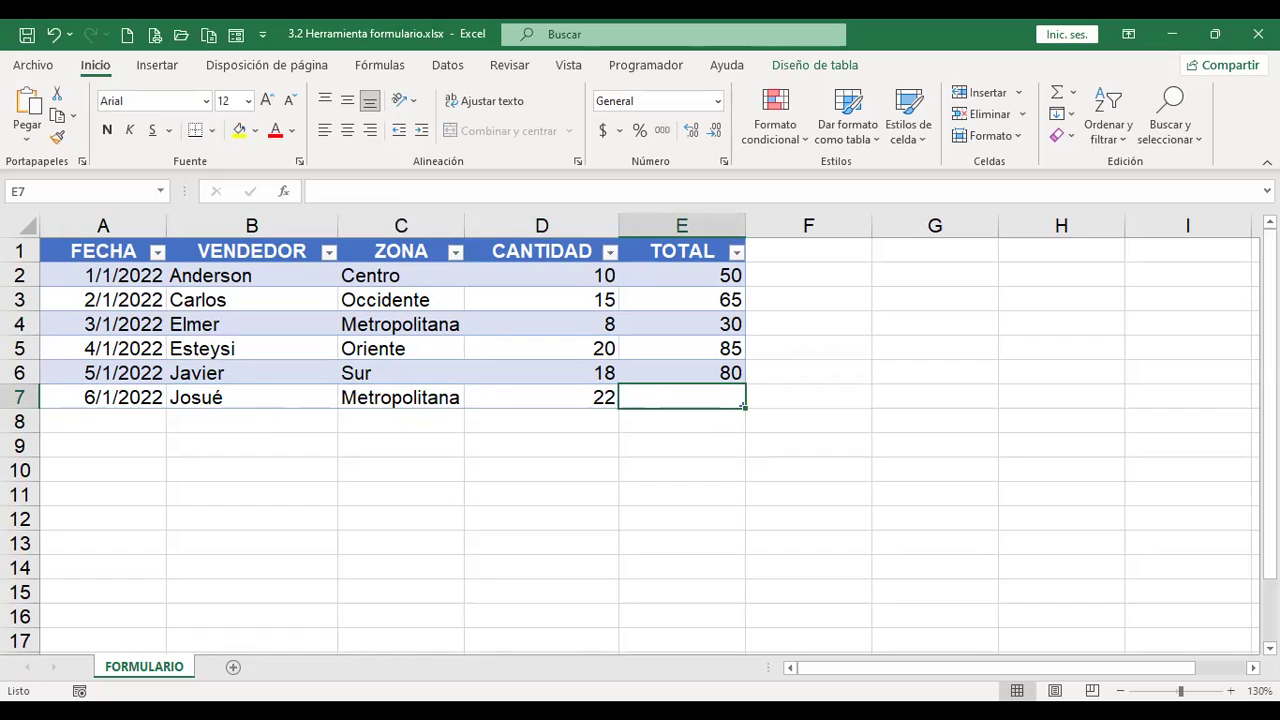
type("120")
key("Up")
key("Down")
left_click(413, 468)
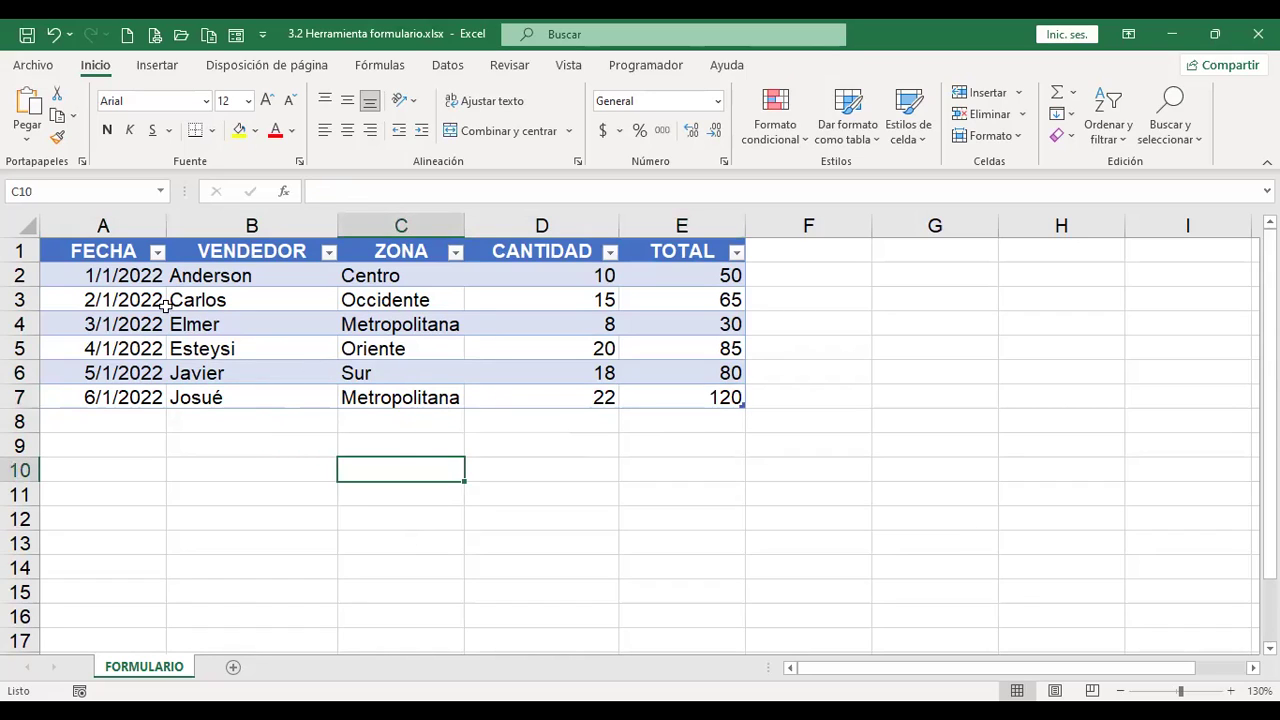
Step: Delete the first record, dated 1/1/2022, permanently through the data form
left_click(134, 418)
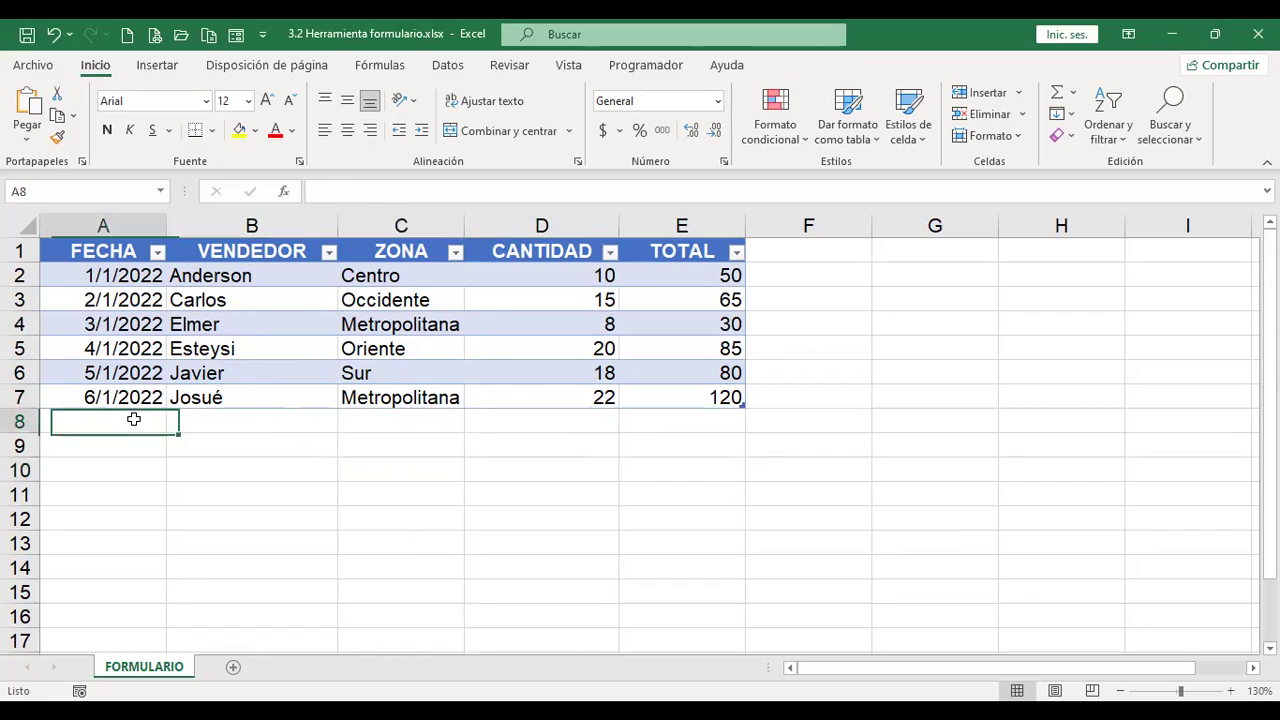
left_click(289, 297)
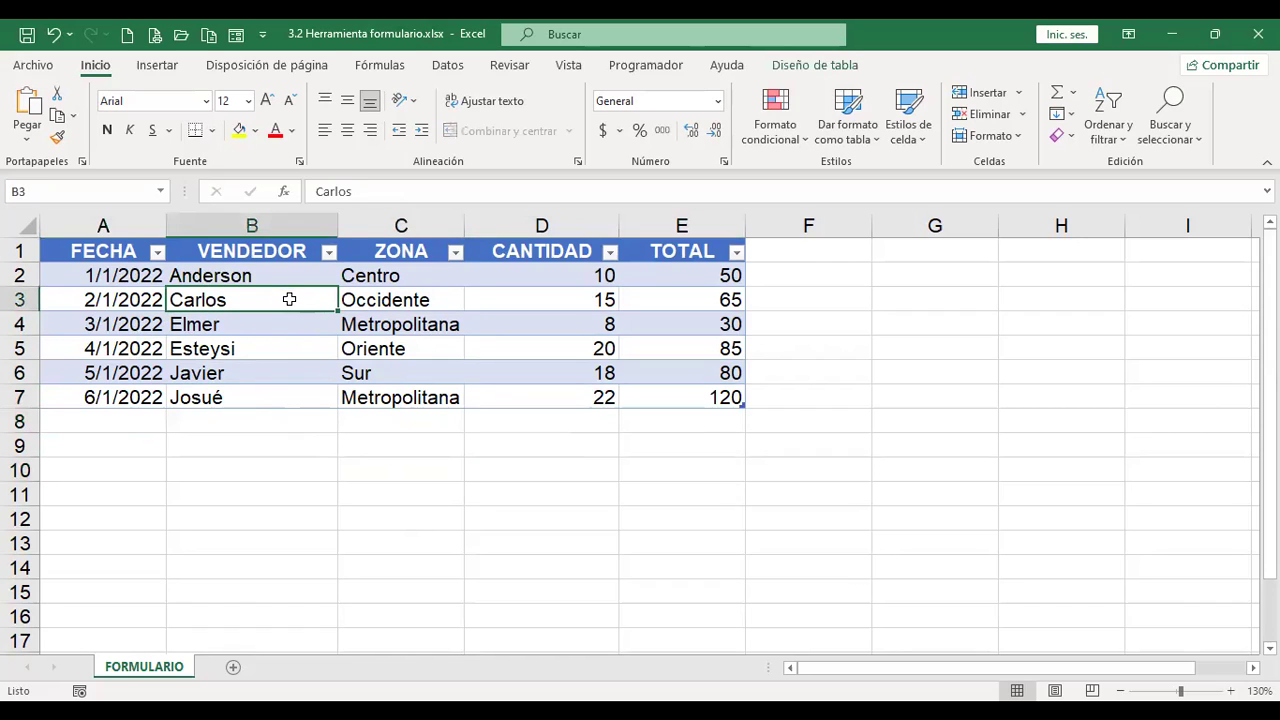
left_click(237, 36)
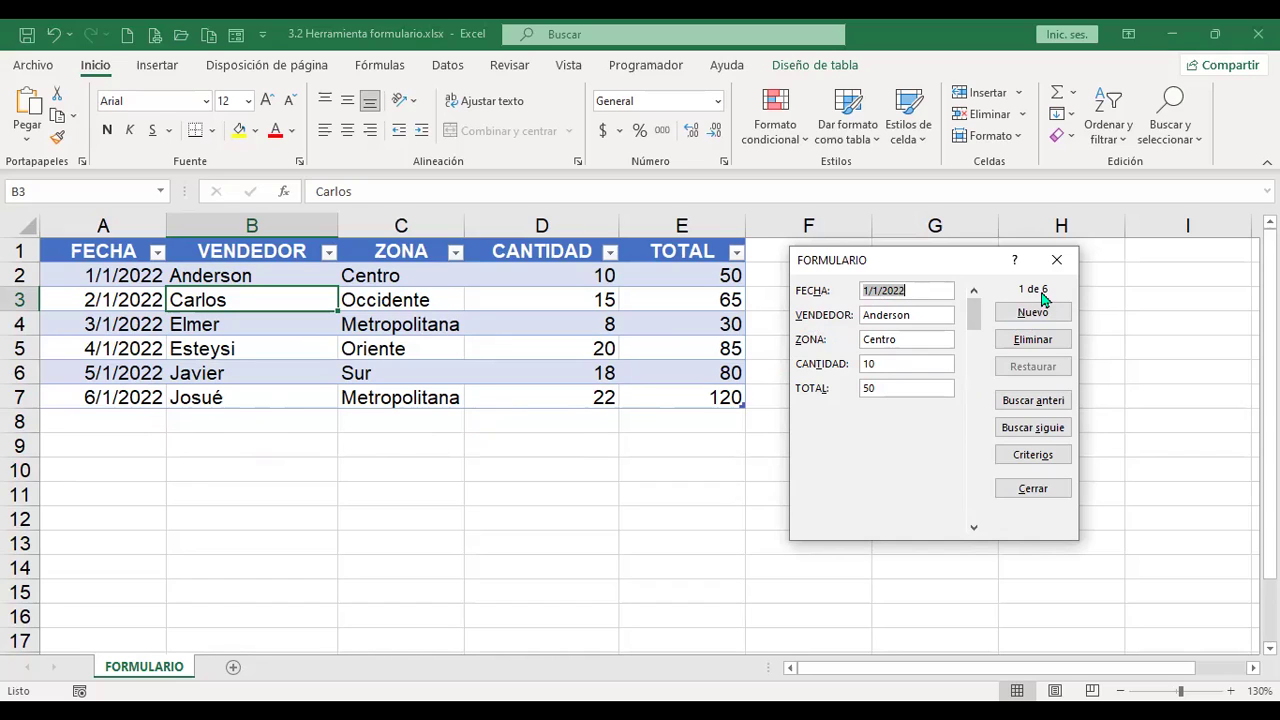
left_click(1033, 340)
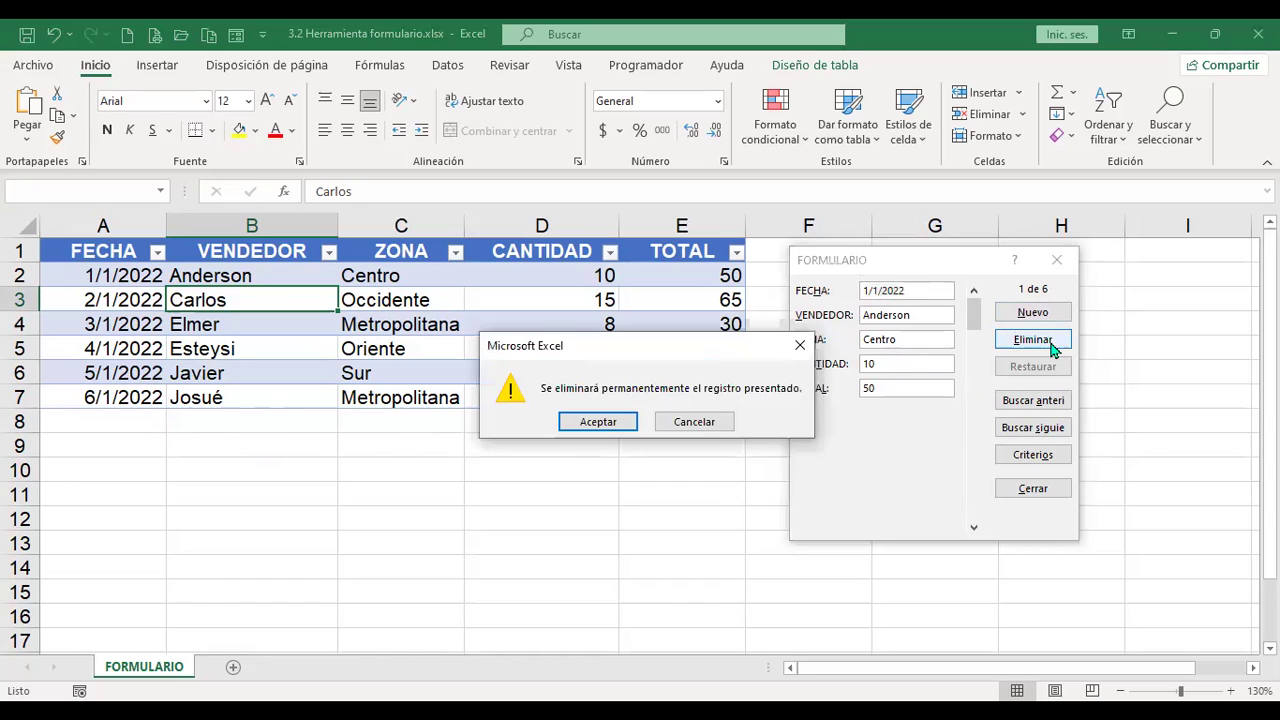
left_click(598, 422)
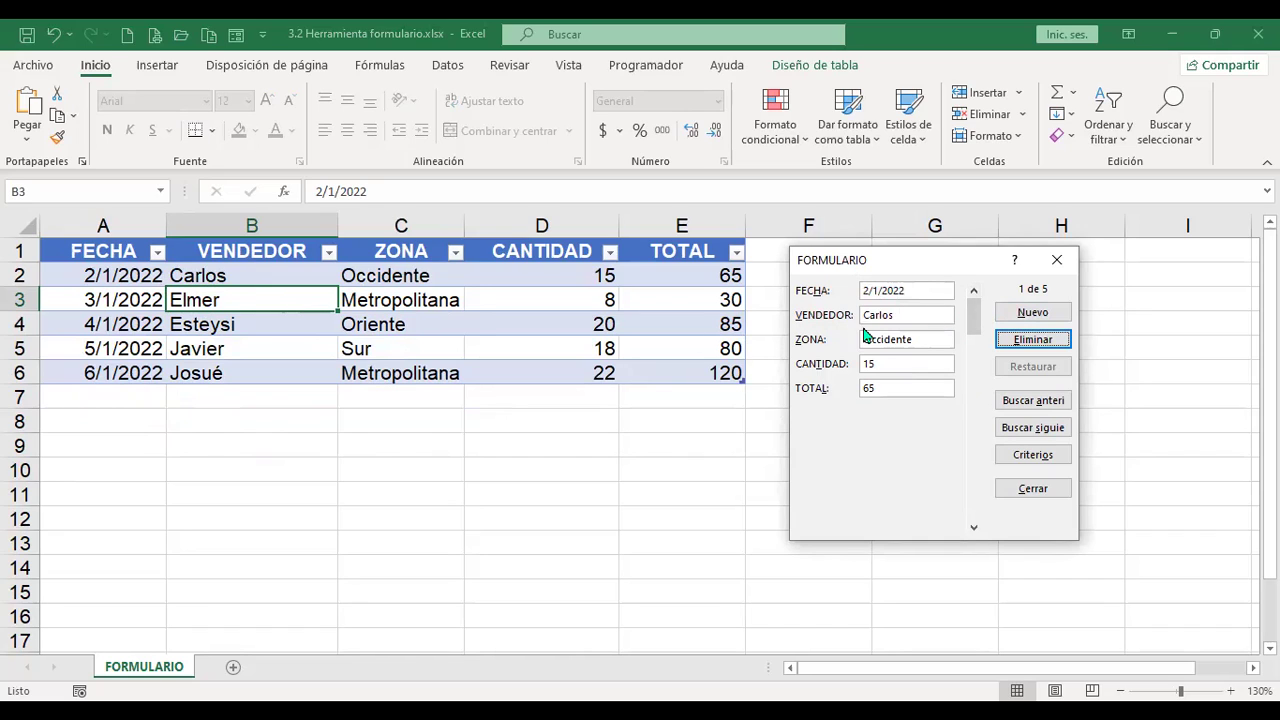
Step: Browse the remaining records in the data form from the first to the last
left_click(1036, 404)
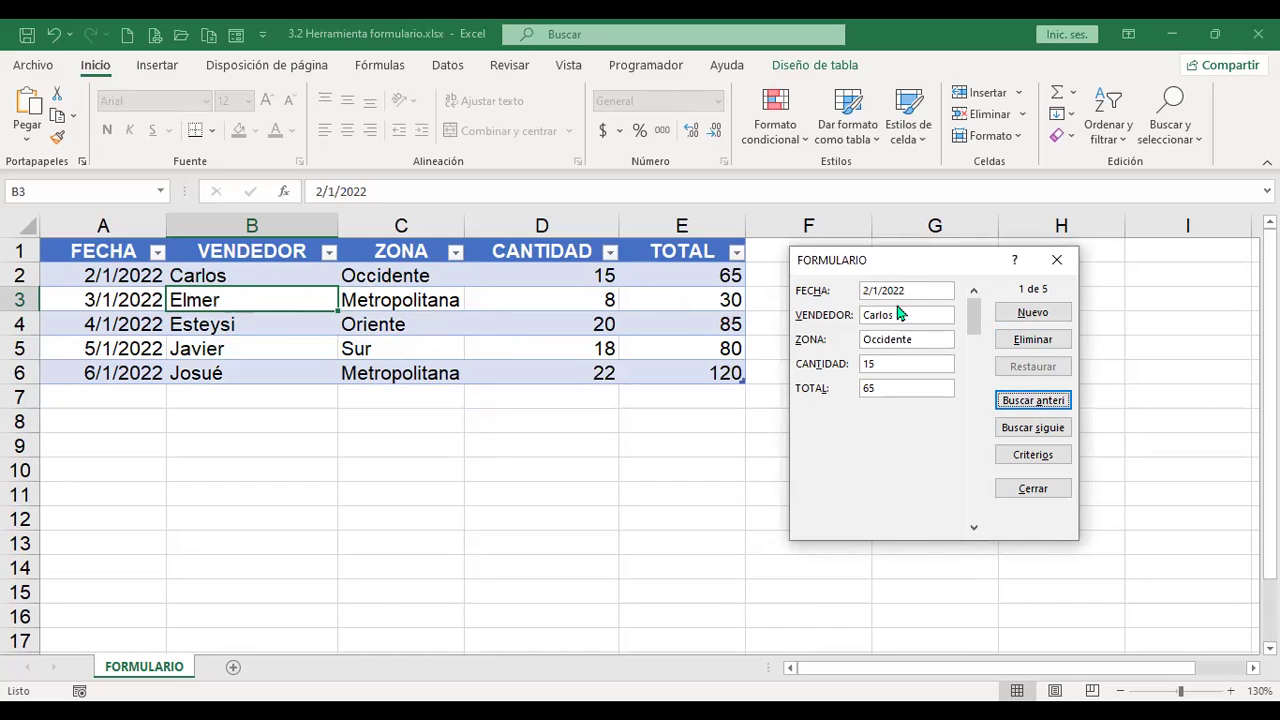
left_click(1035, 428)
left_click(1048, 430)
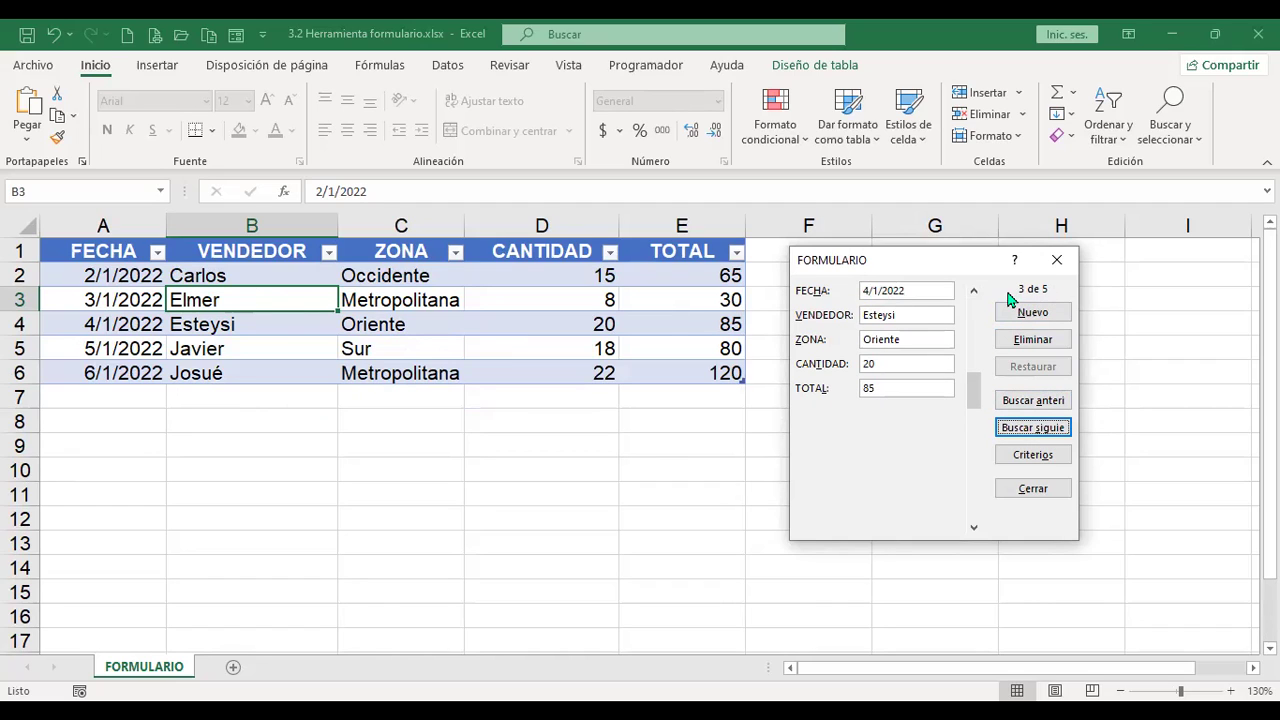
left_click(1060, 429)
left_click(1060, 429)
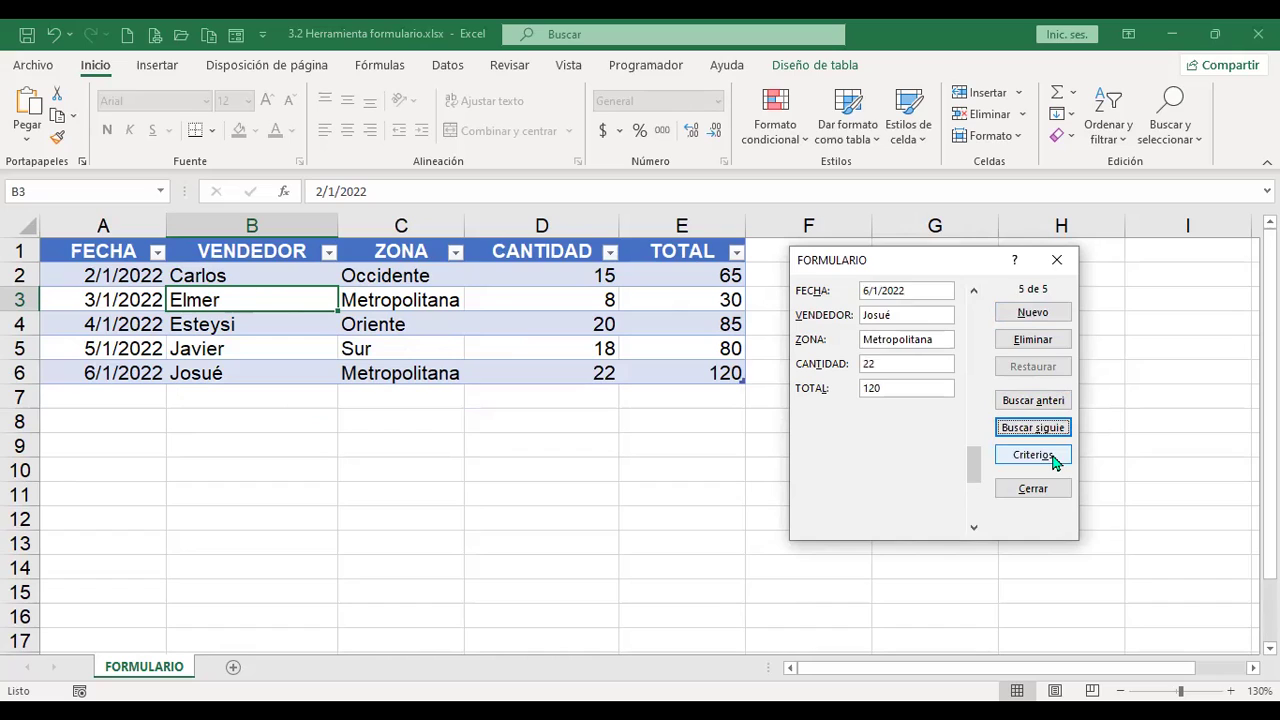
Step: Search the records in the data form using a seller's name as the VENDEDOR criterion
left_click(1052, 455)
left_click(903, 366)
left_click(900, 316)
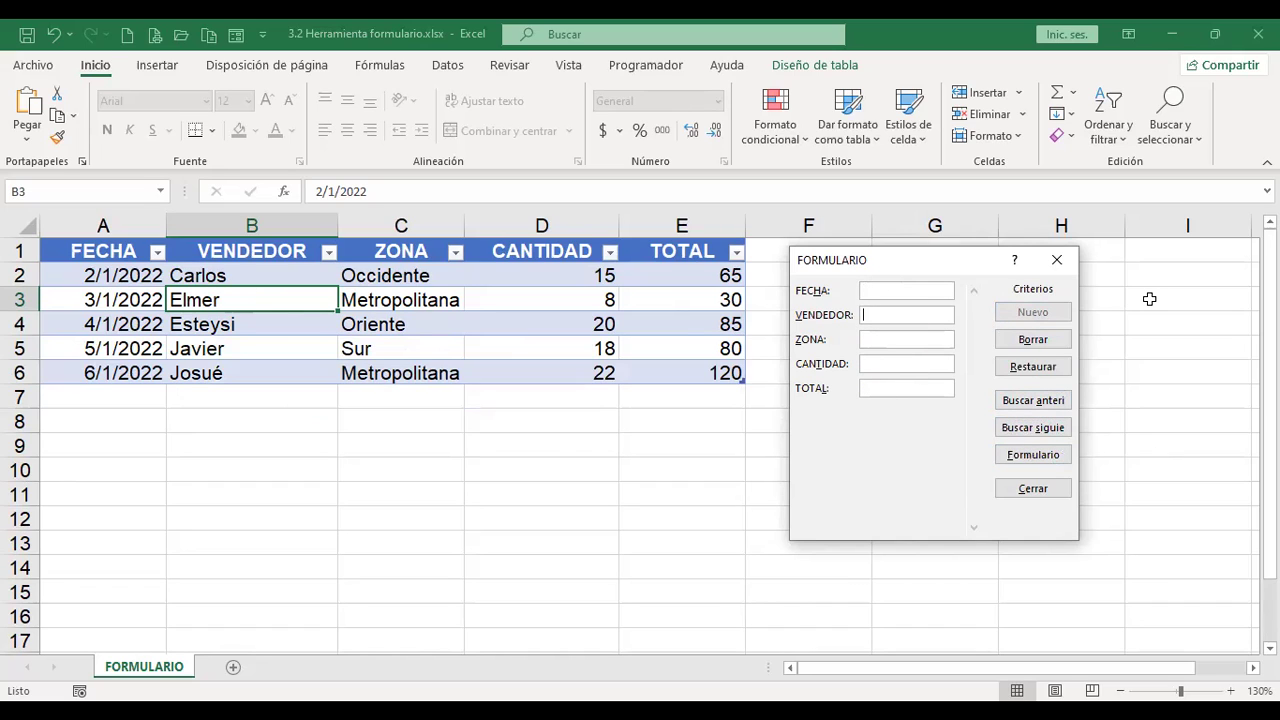
type("Josué")
key("Return")
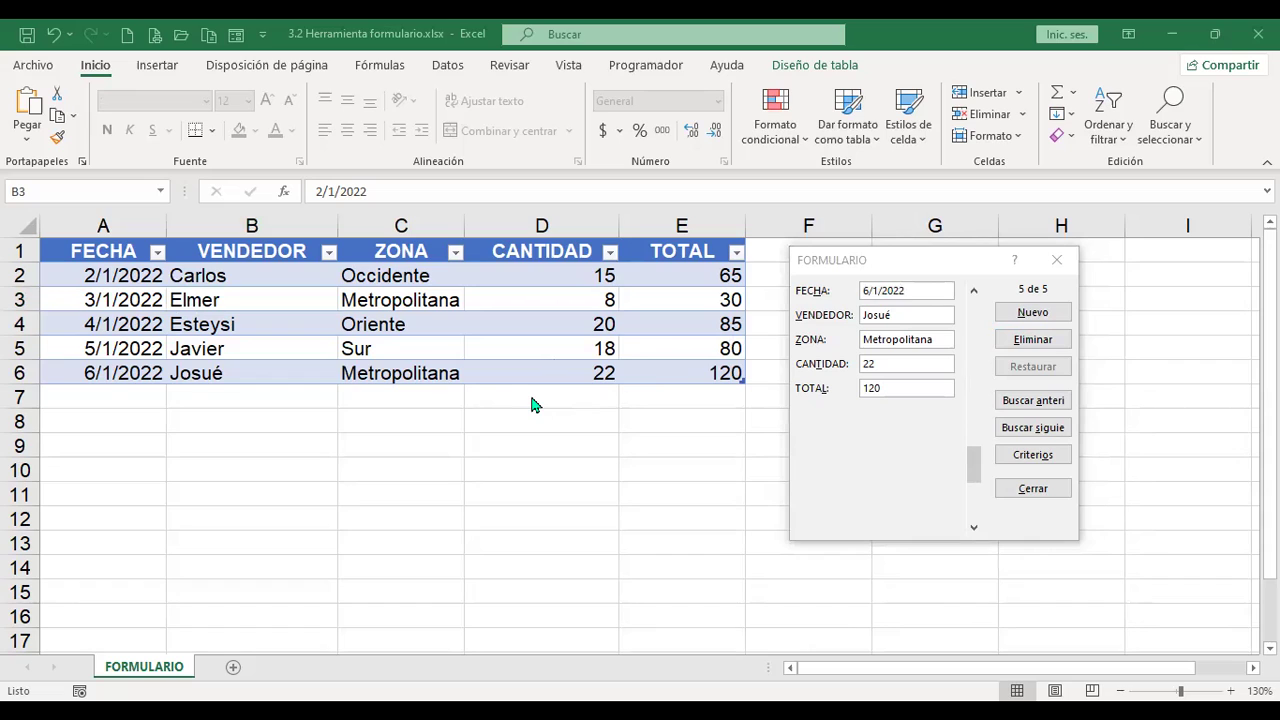
Step: Replace the seller's name in the record dated 6/1/2022 through the data form and close the form
left_click(912, 314)
type("Miguel")
left_click(975, 310)
key("Return")
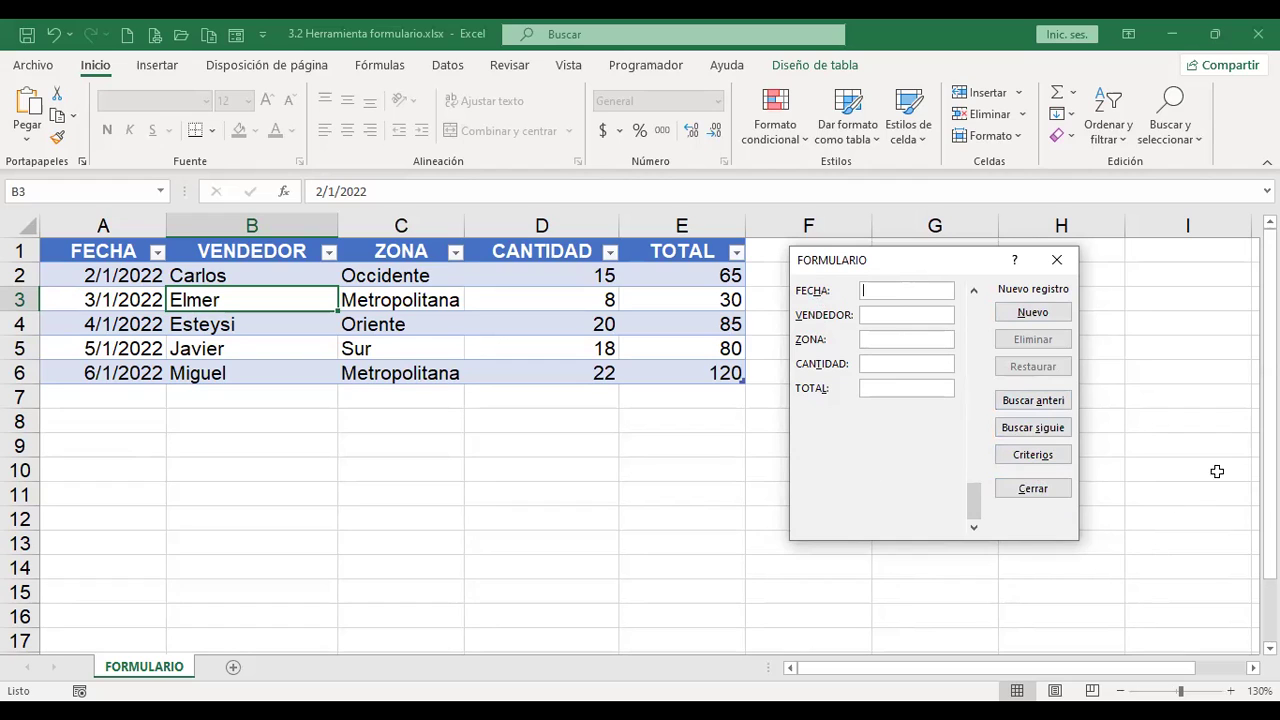
left_click(1040, 488)
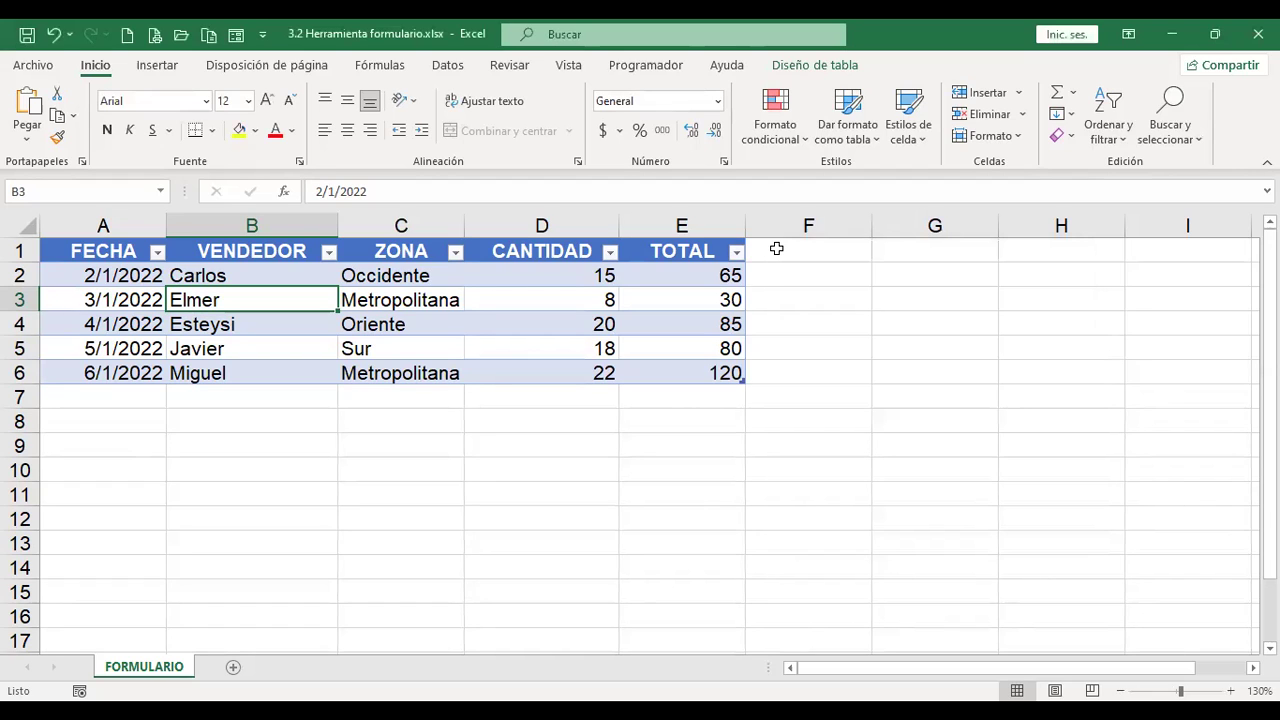
Step: Add a new column to the table with the header COMISIÓN in cell F1
left_click(811, 248)
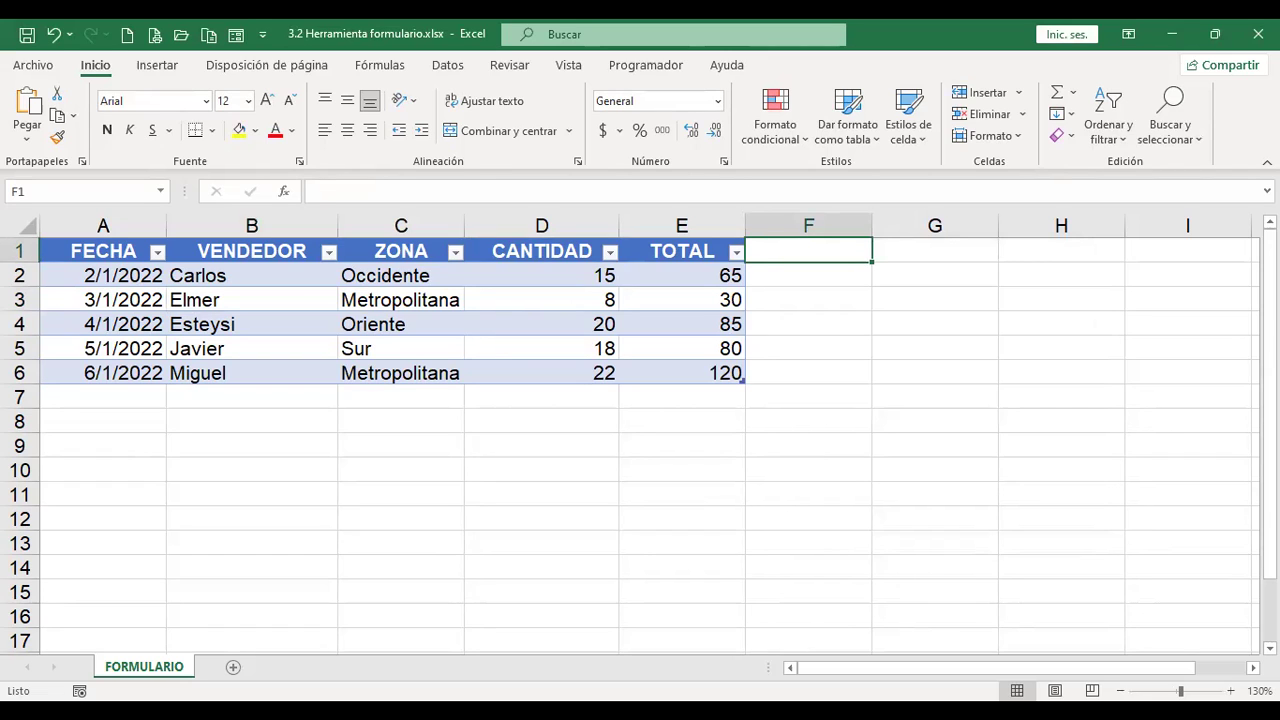
type("Comisi")
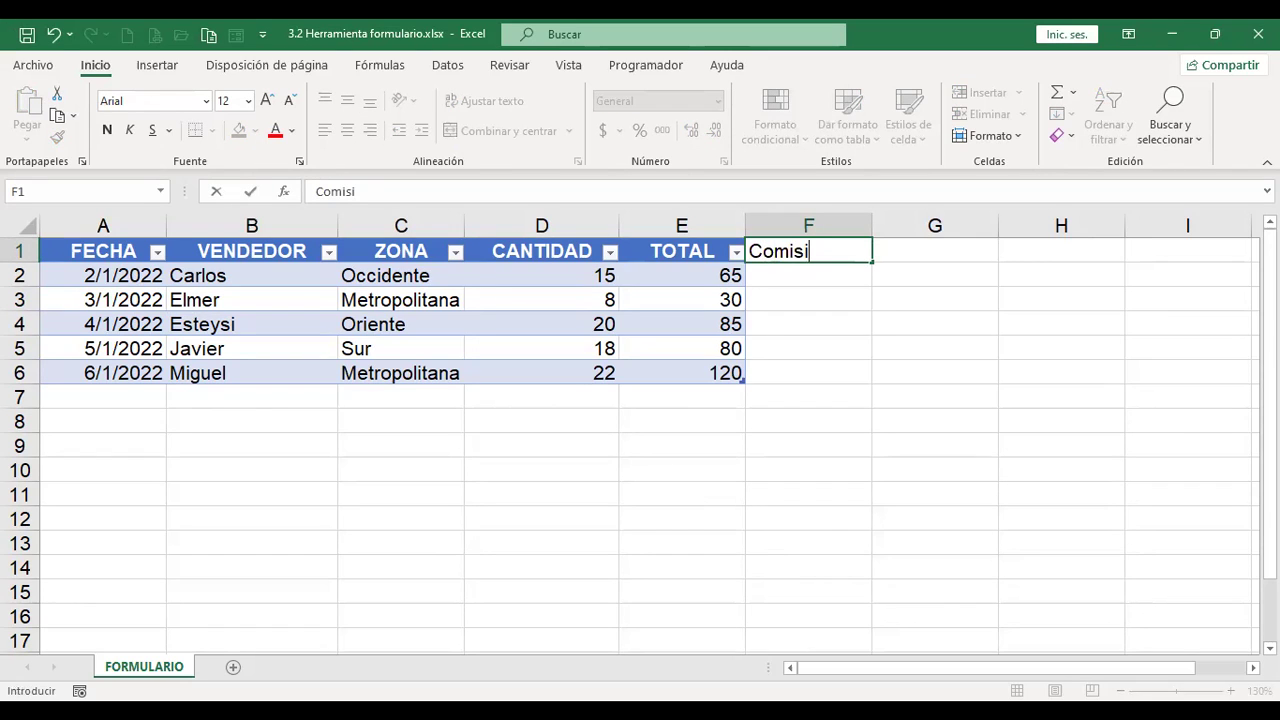
key("BackSpace")
key("BackSpace")
key("BackSpace")
key("BackSpace")
key("BackSpace")
key("BackSpace")
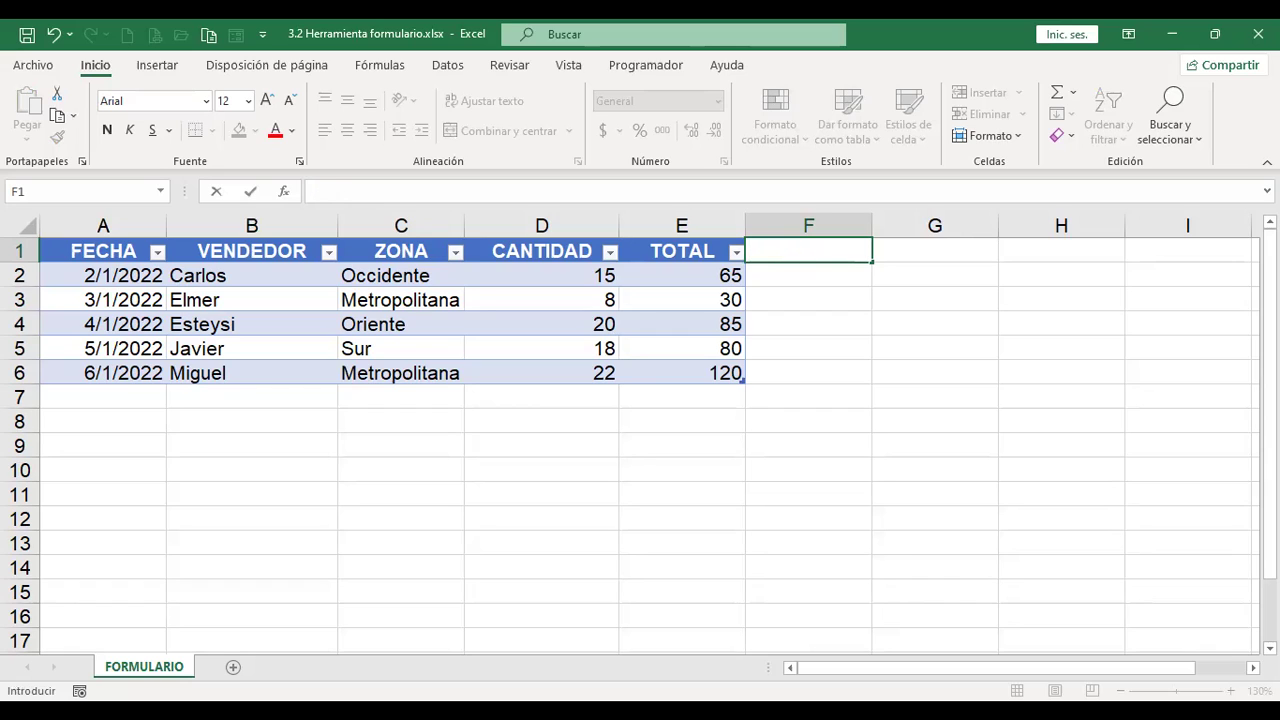
type("COMISIÓN")
key("Return")
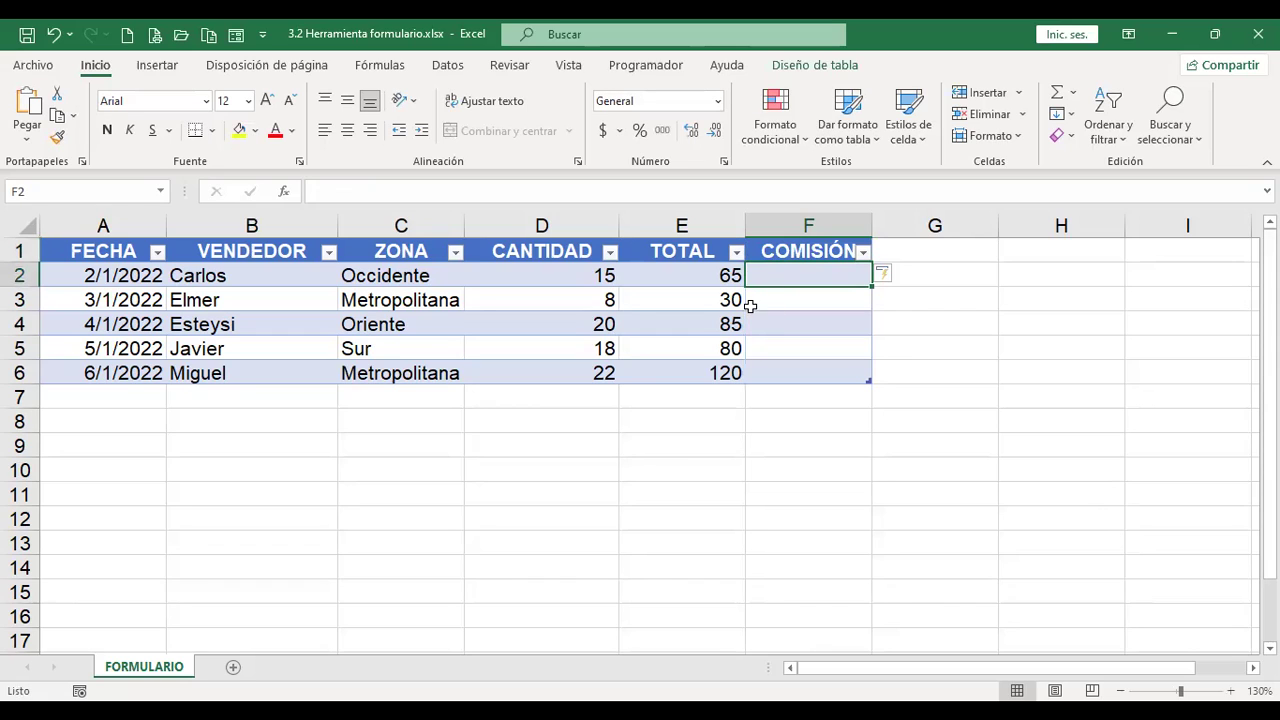
Step: Open the data form to examine the new COMISIÓN field, and close it
left_click(237, 36)
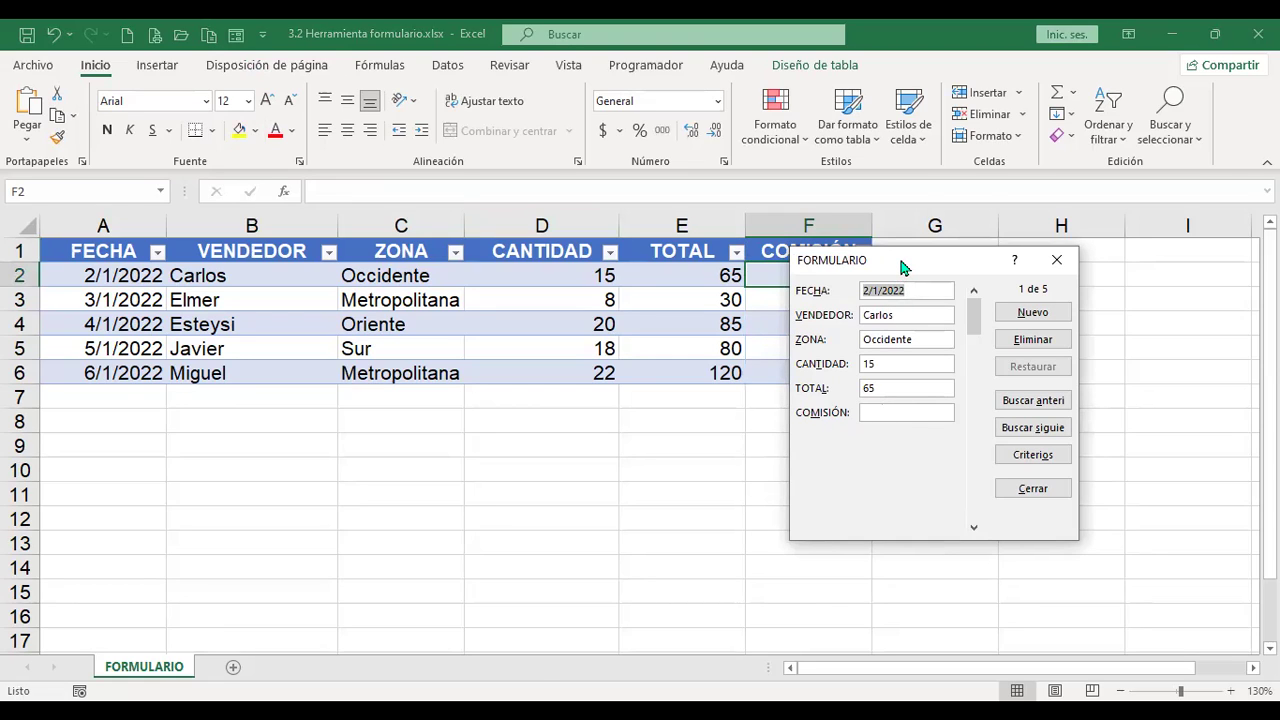
left_click_drag(901, 262, 1004, 256)
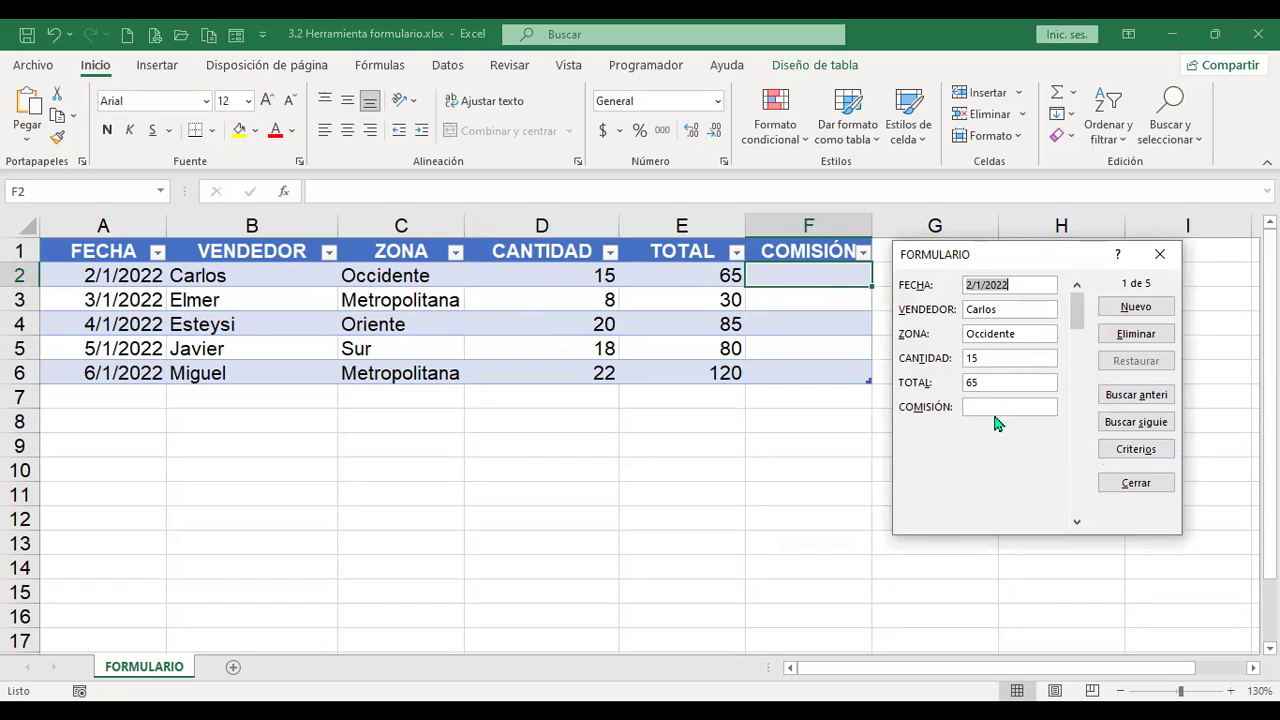
left_click(1128, 482)
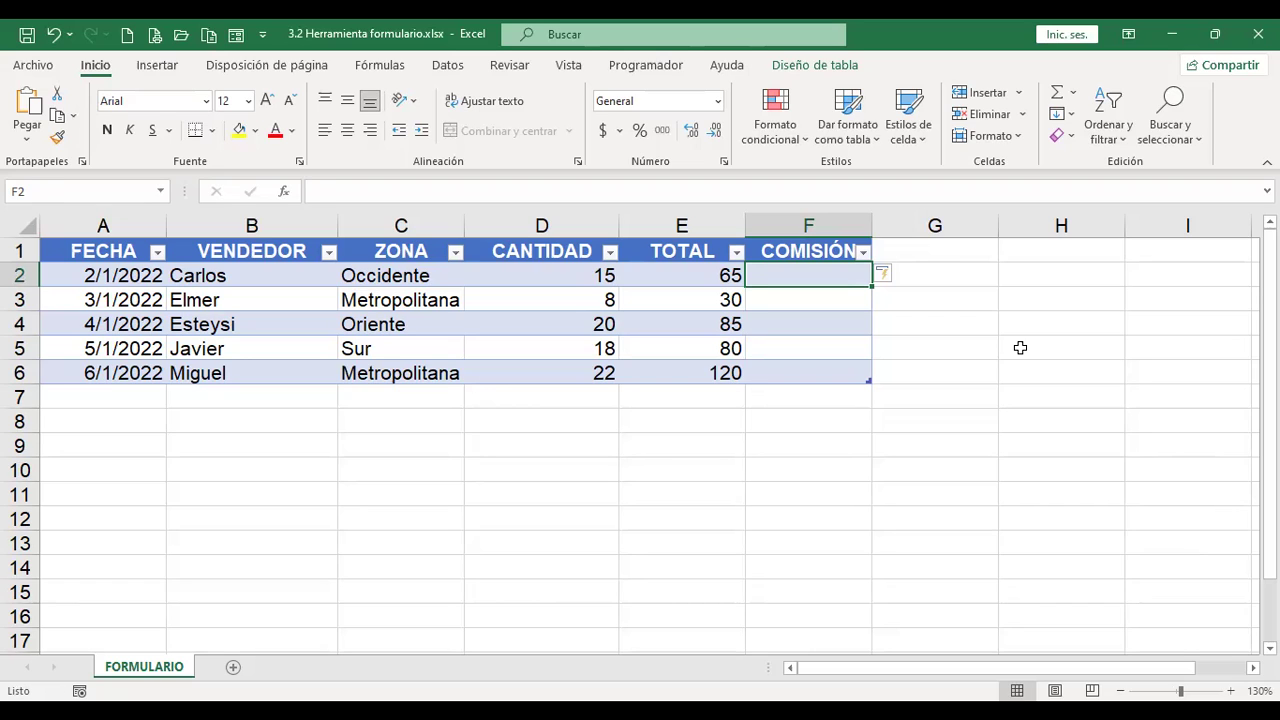
type("+")
key("Left")
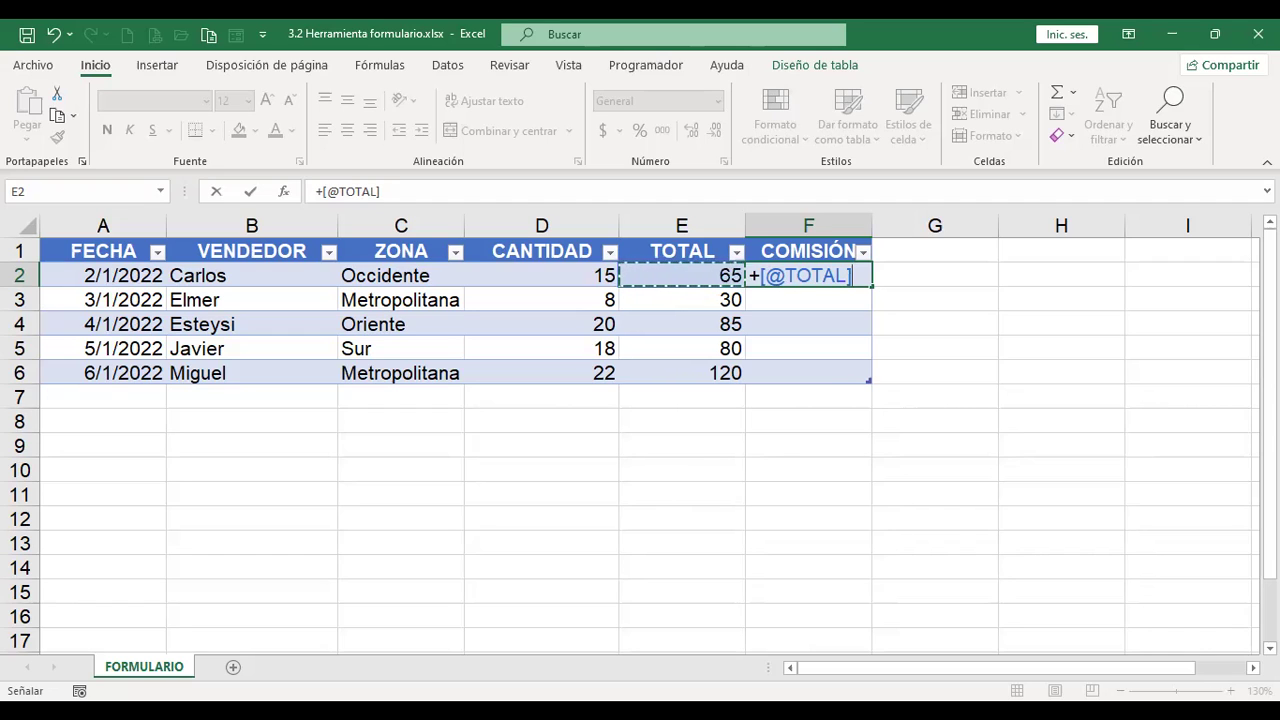
type("*1%")
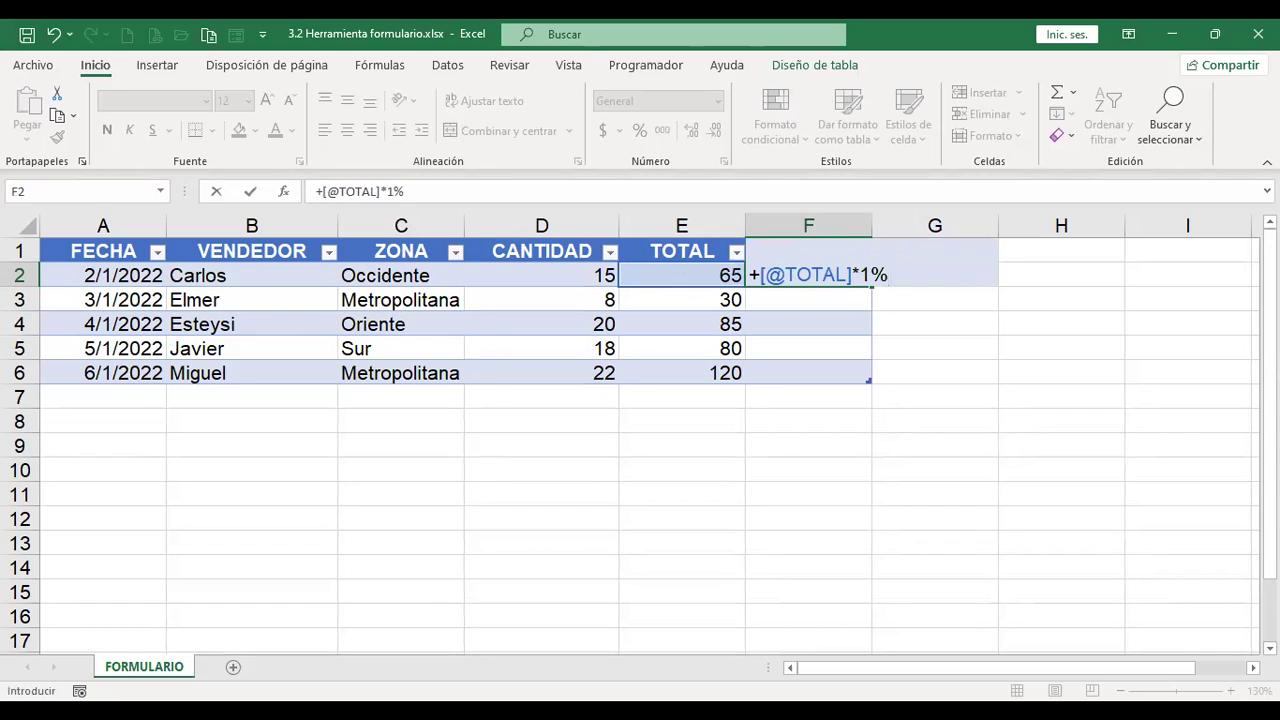
key("Return")
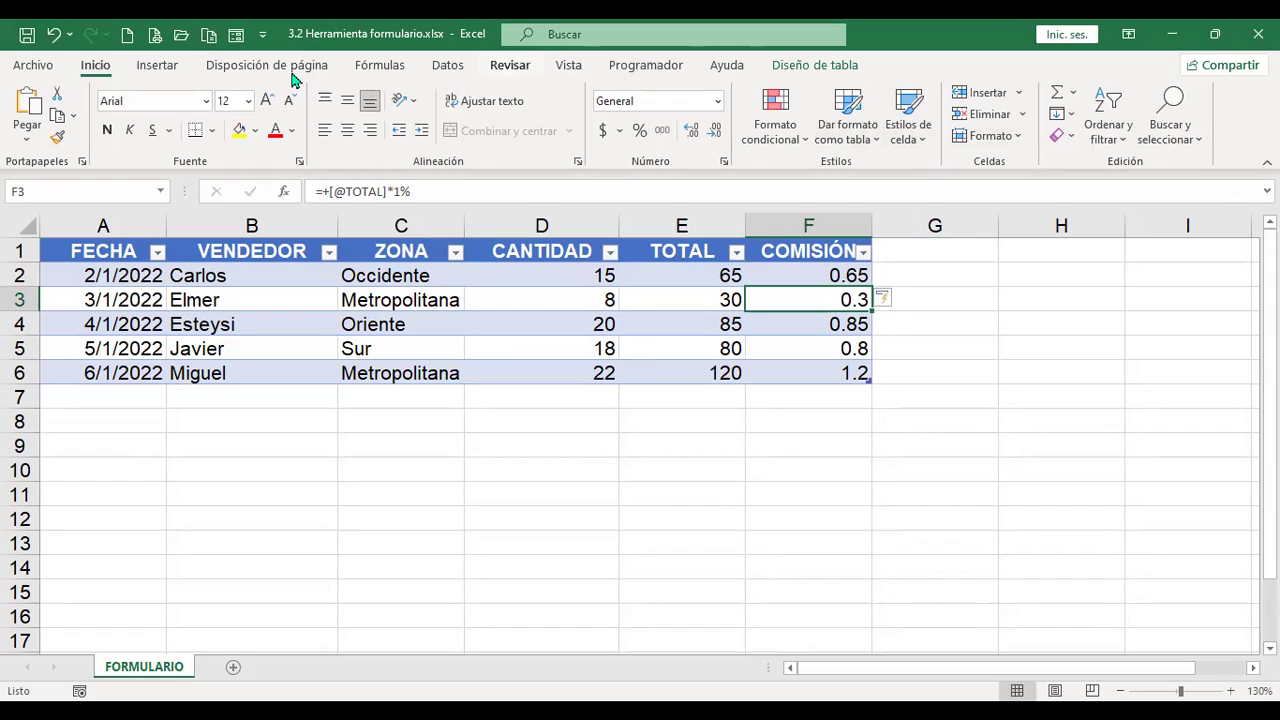
Step: Add a record through the data form with FECHA 7/1/2022, the seller's name, ZONA Centro, CANTIDAD 25 and TOTAL 200, and review it
left_click(235, 42)
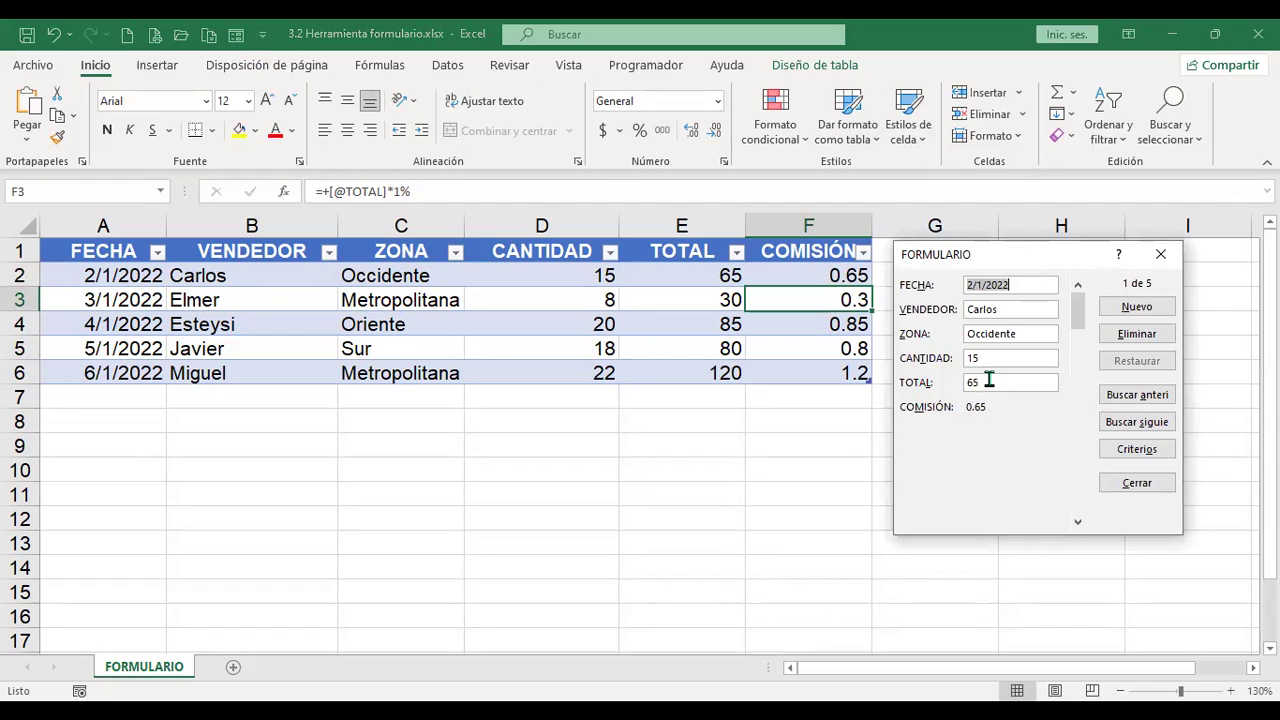
left_click(1133, 307)
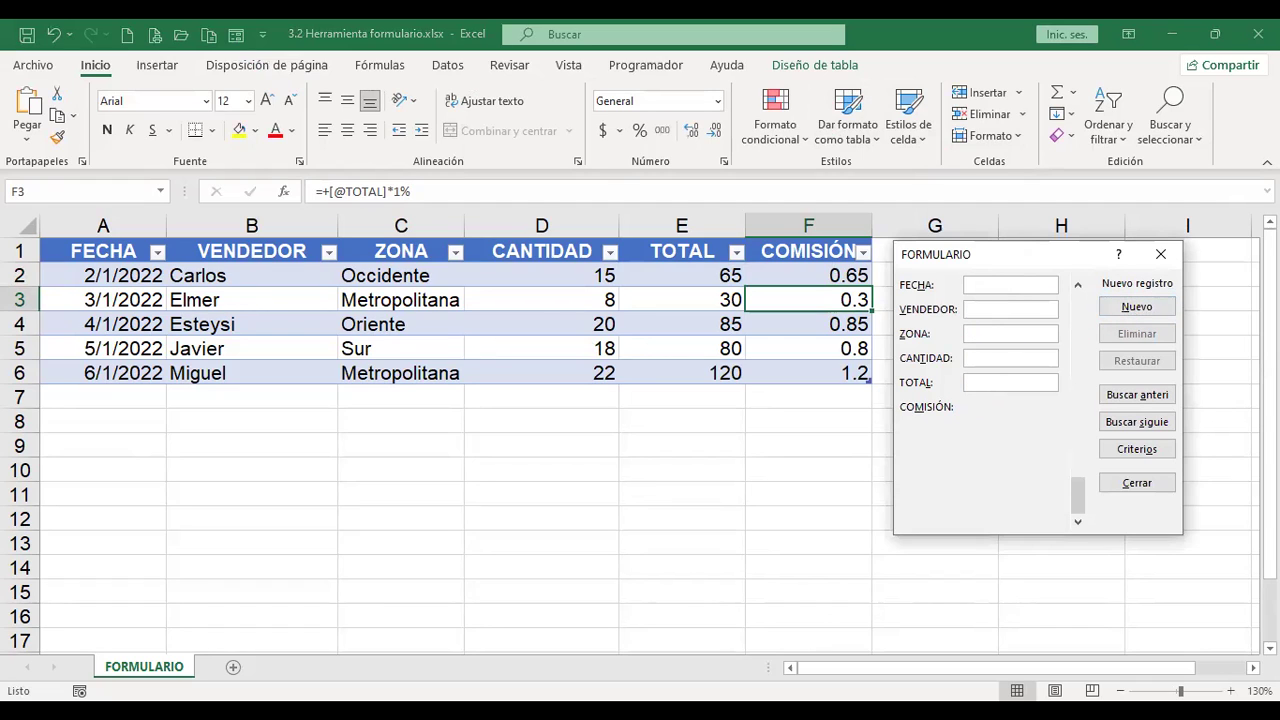
type("7/1/2022")
key("alt+v")
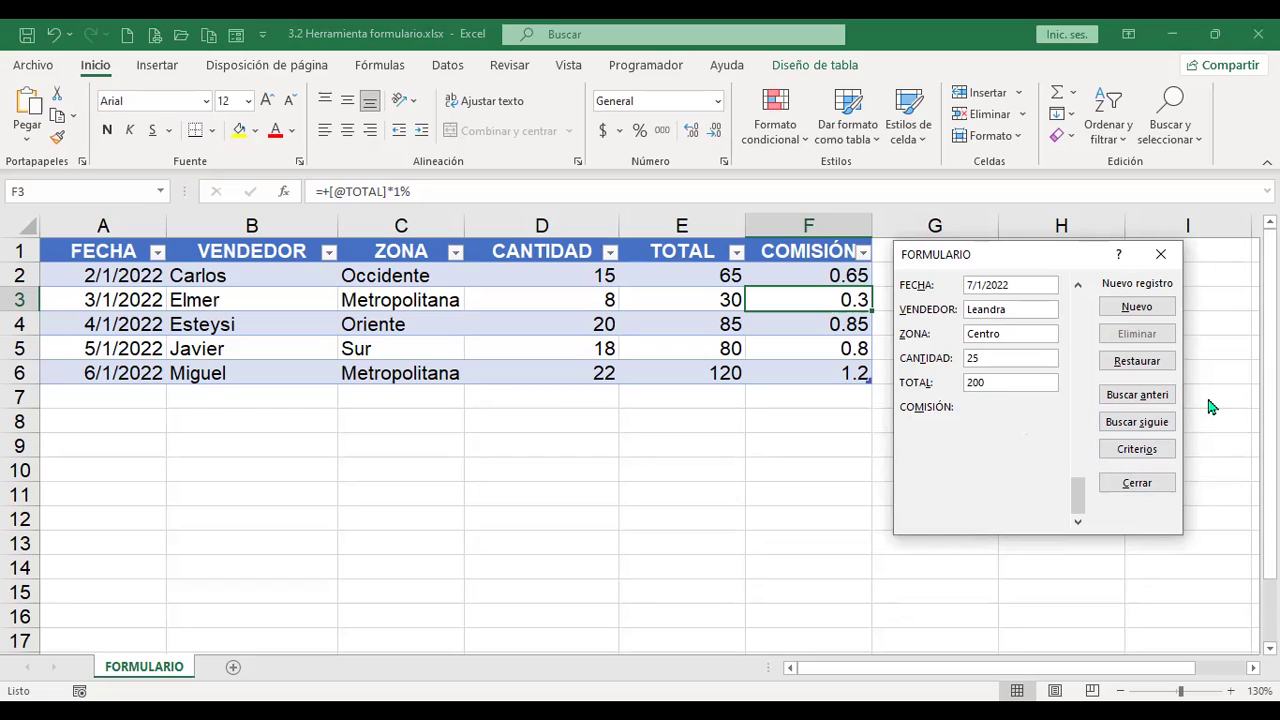
key("Return")
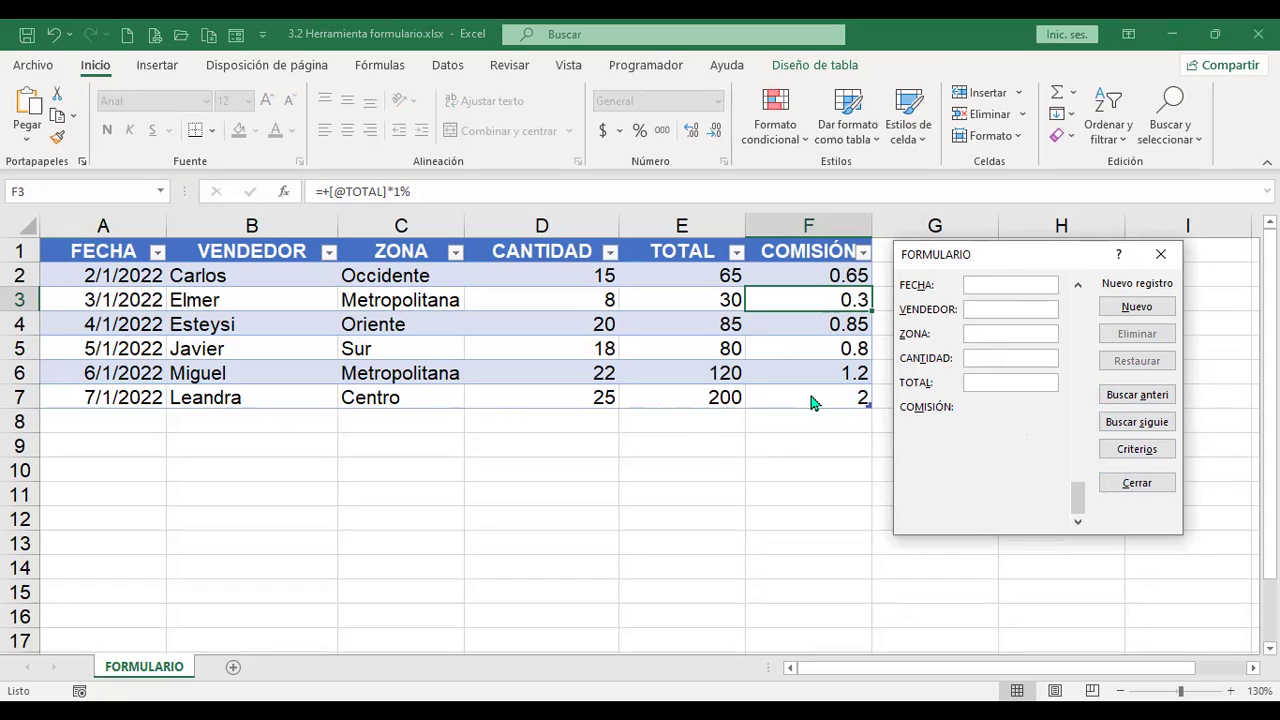
left_click(1156, 400)
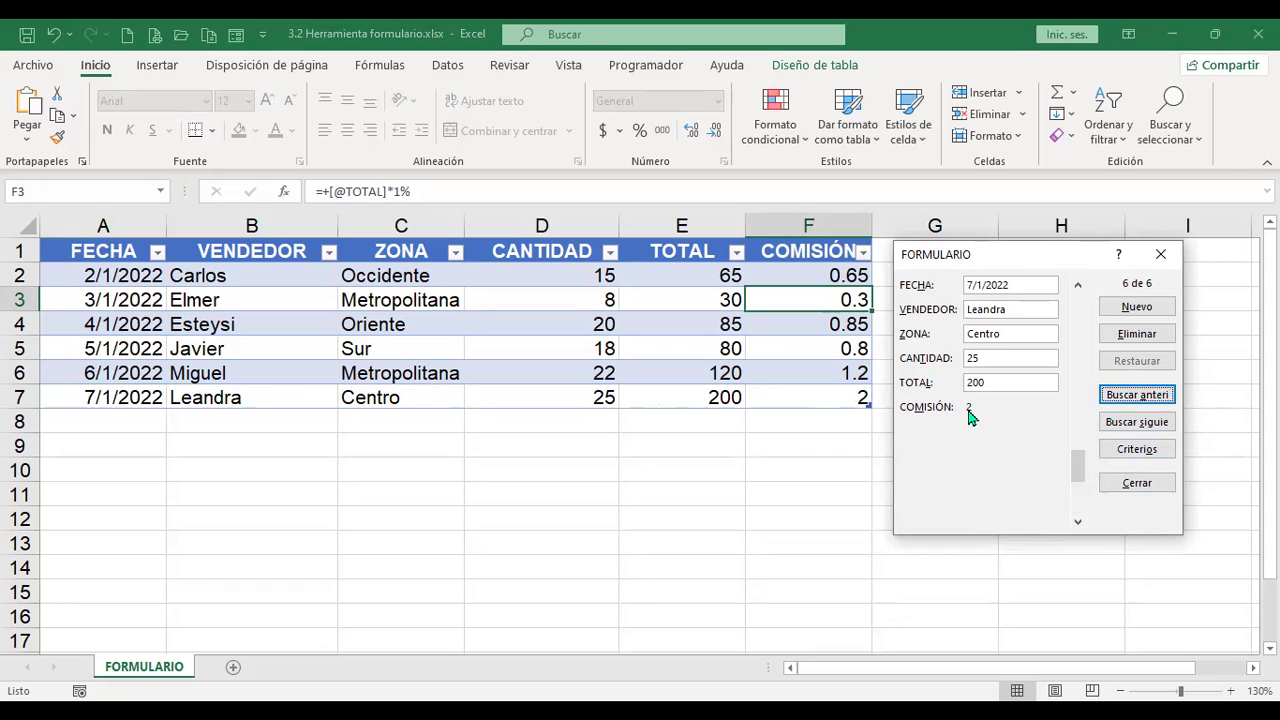
left_click(1135, 484)
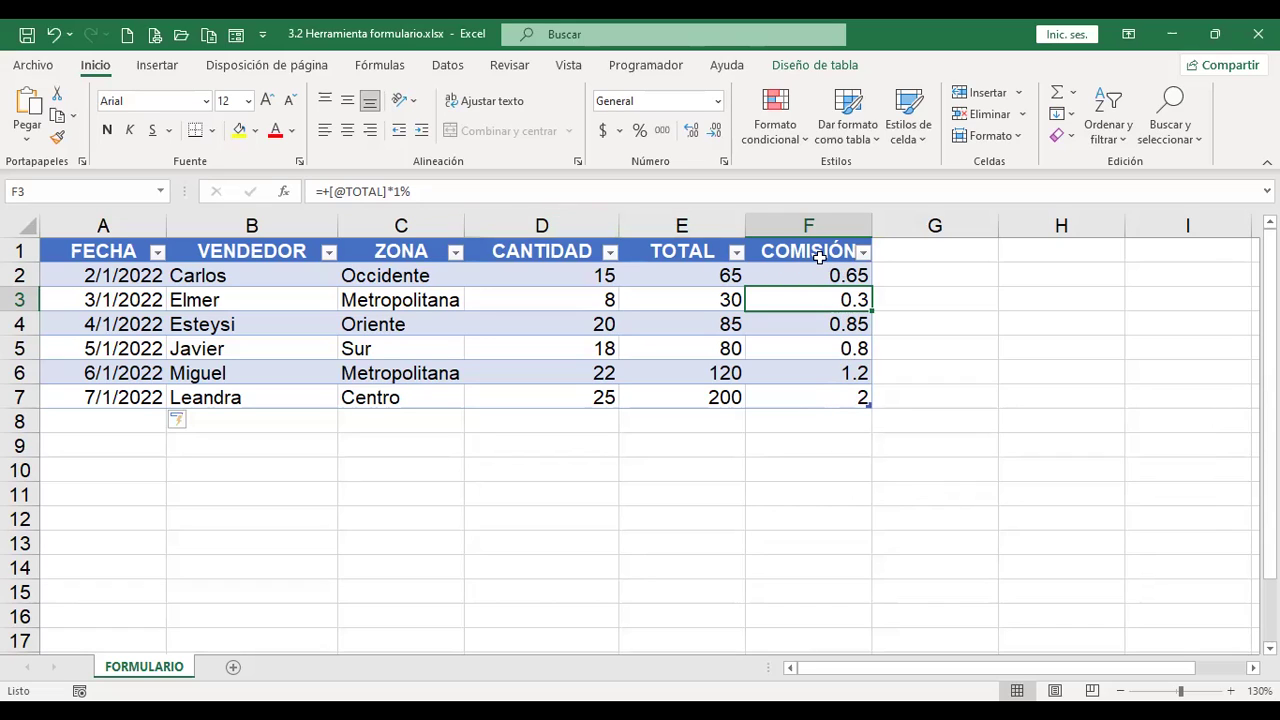
Step: Open the data form from a cell inside the table to view the first record, and close it
left_click(821, 422)
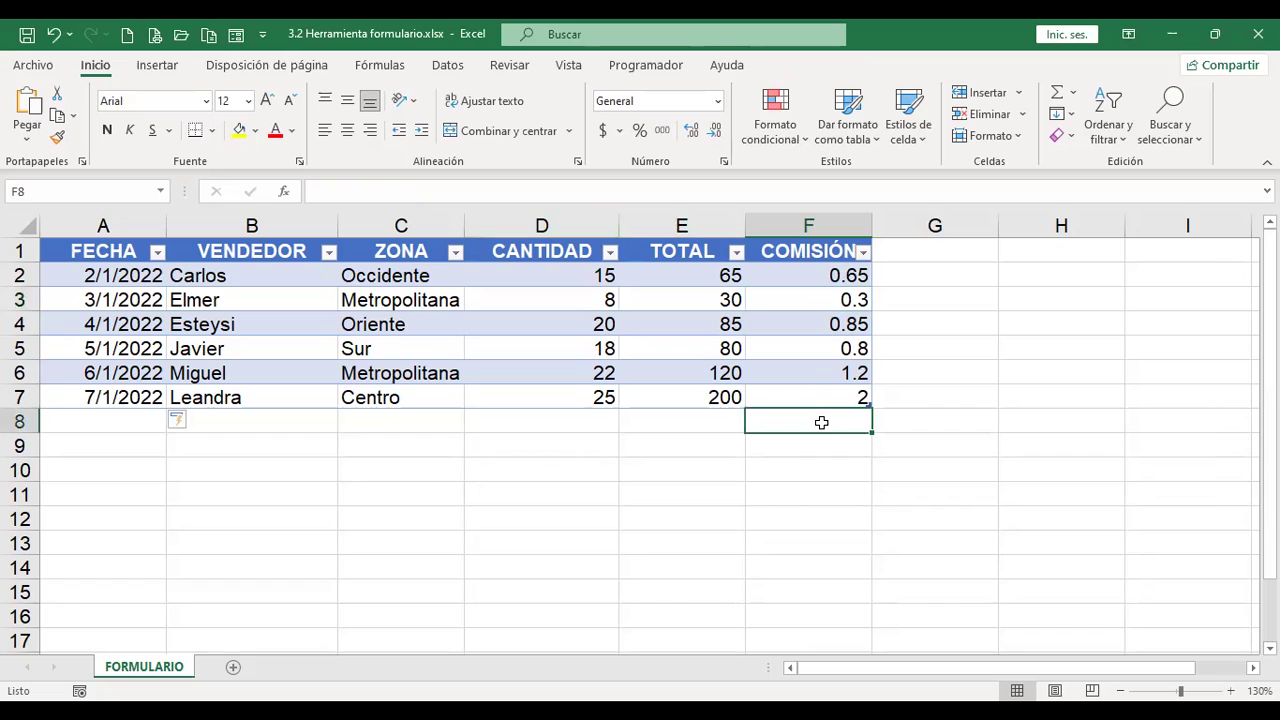
left_click(293, 447)
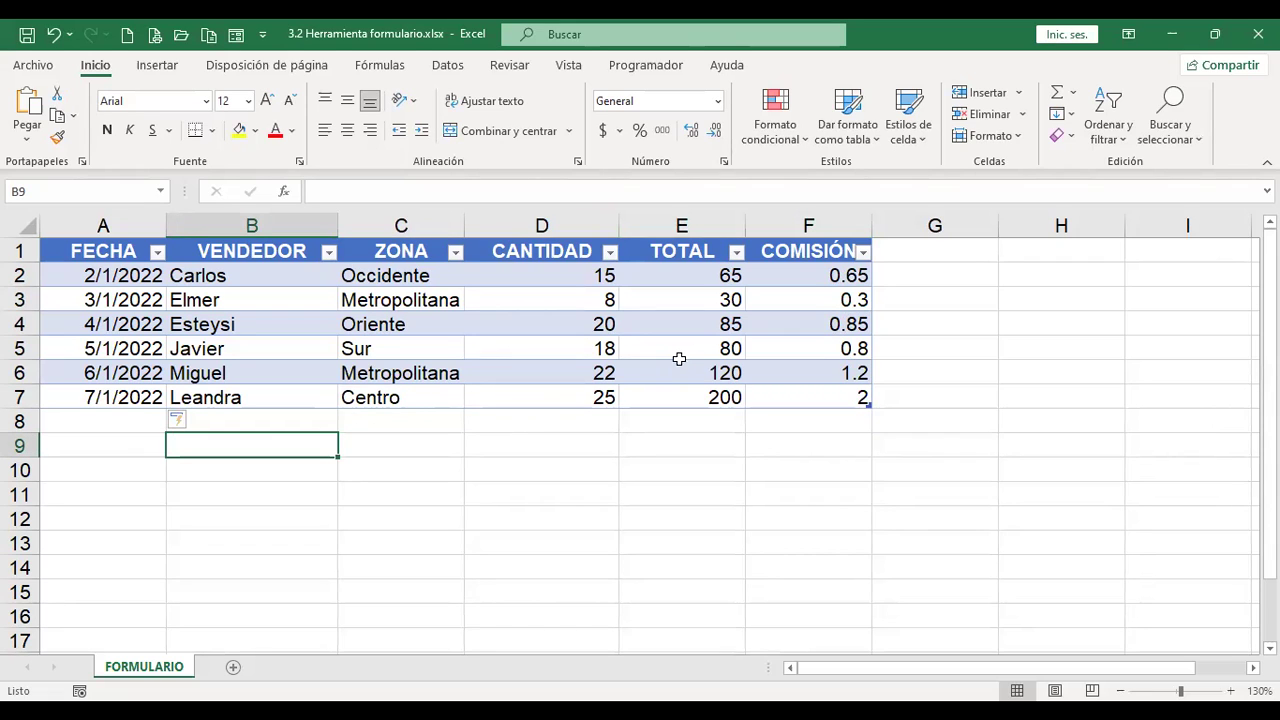
left_click(298, 273)
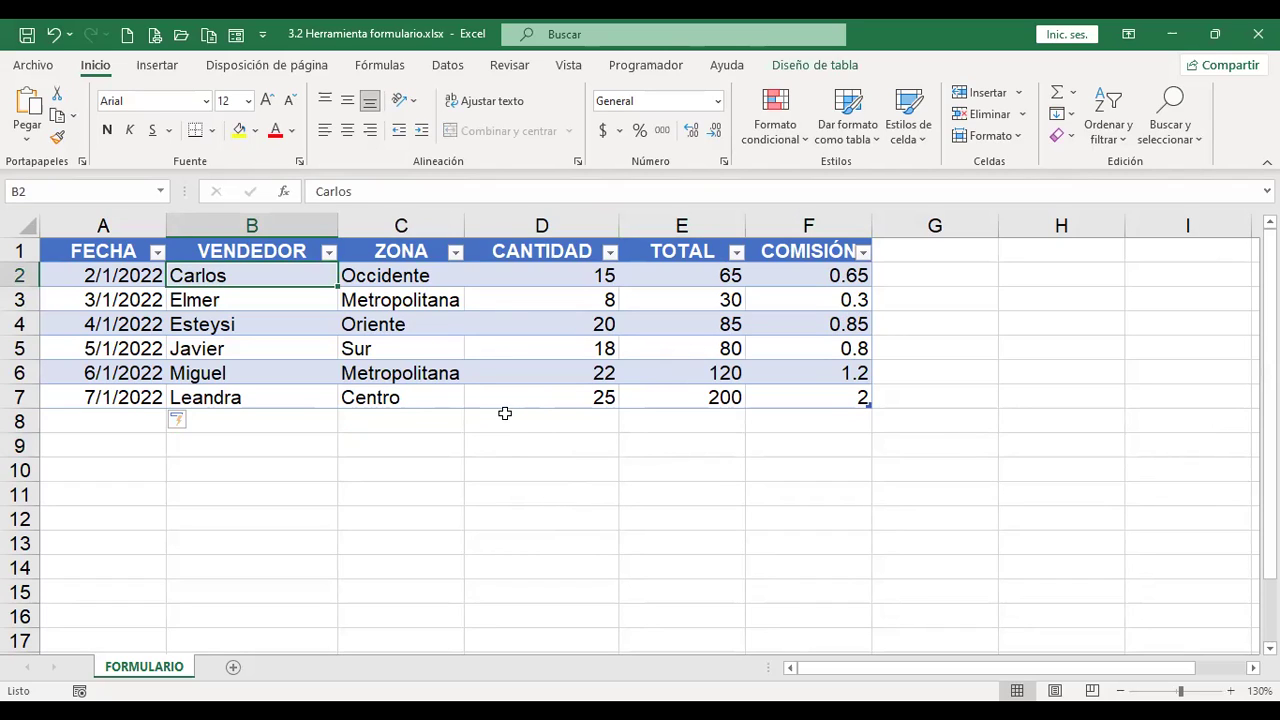
left_click(236, 34)
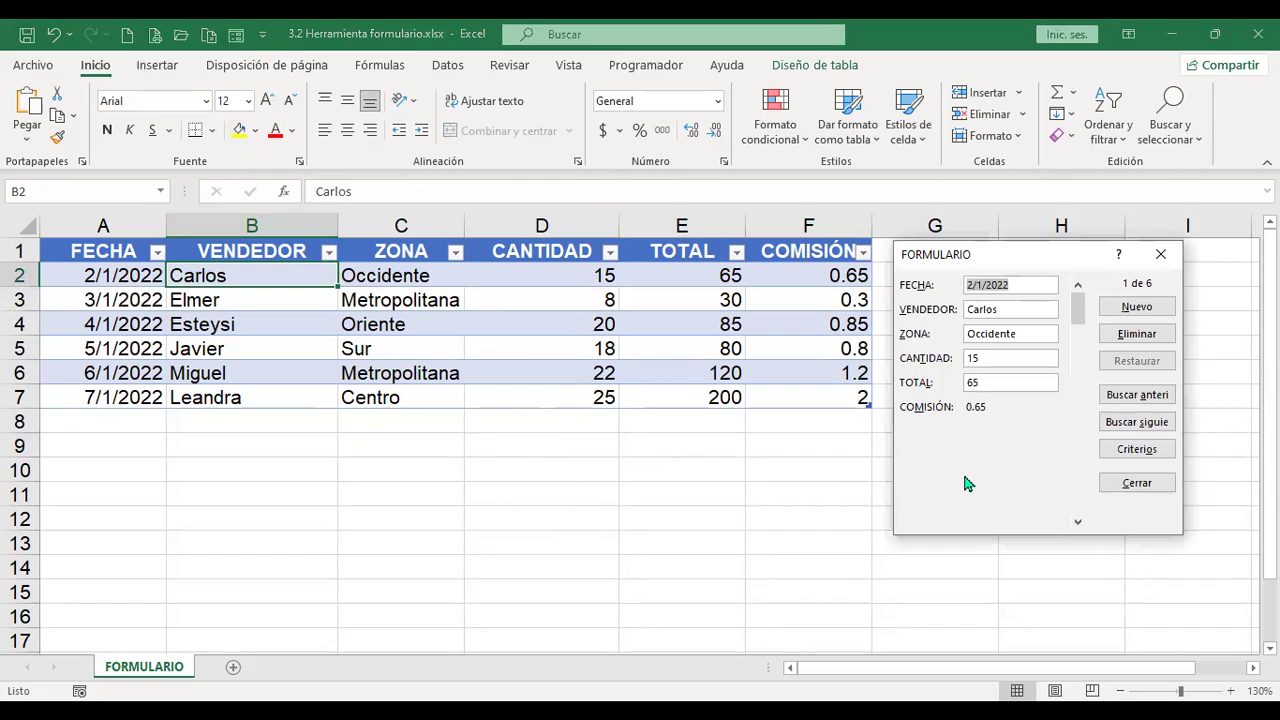
left_click(1160, 254)
left_click(653, 485)
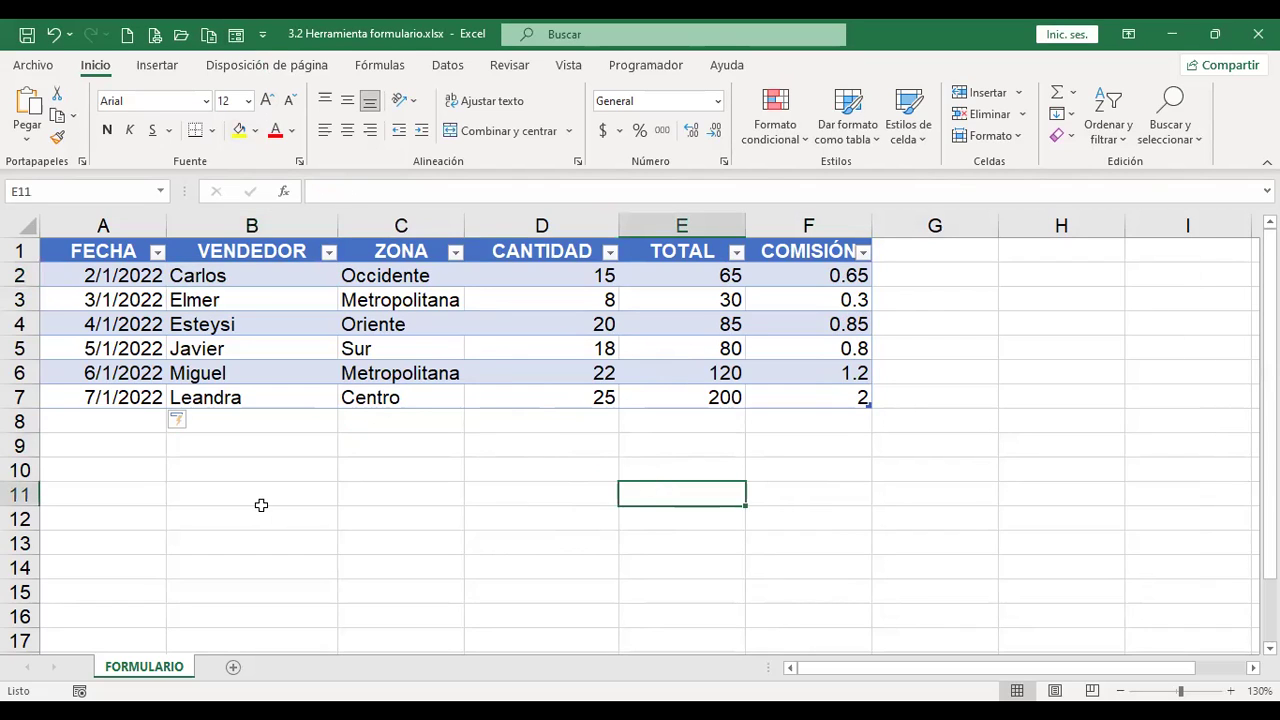
left_click(265, 436)
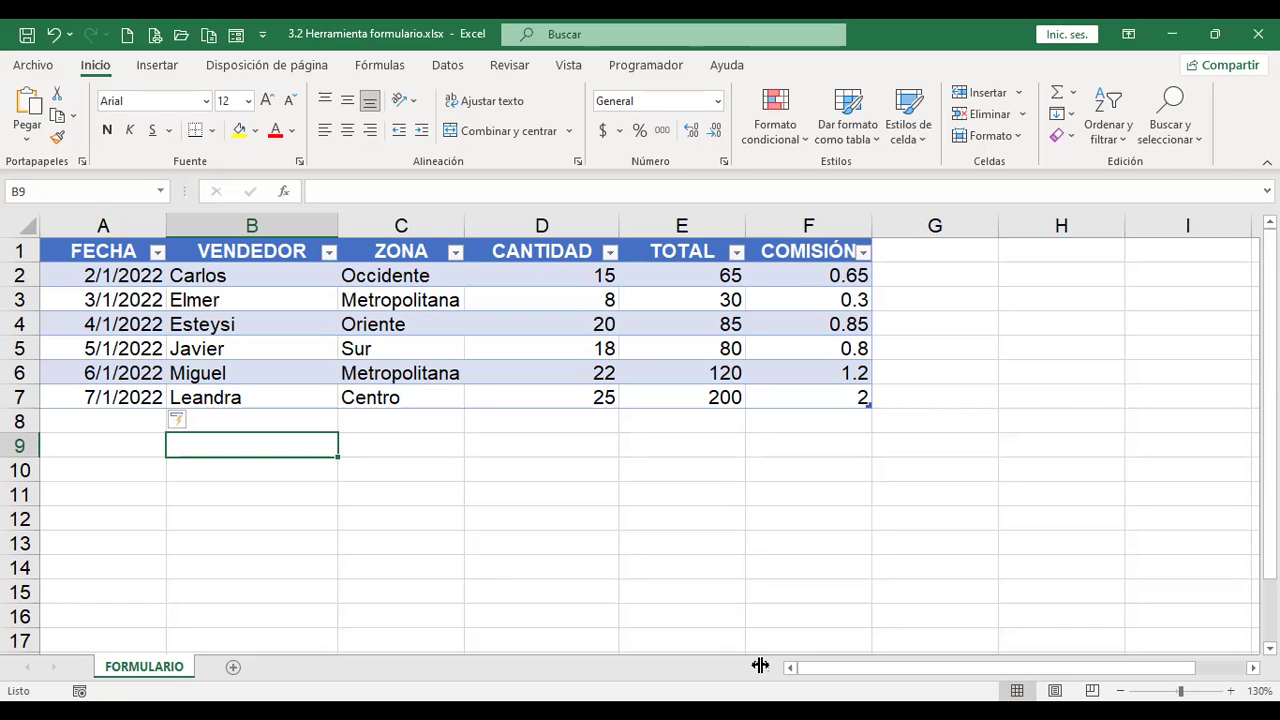
Step: Add another table column with the header Encabezado 7 in cell G1
left_click(939, 246)
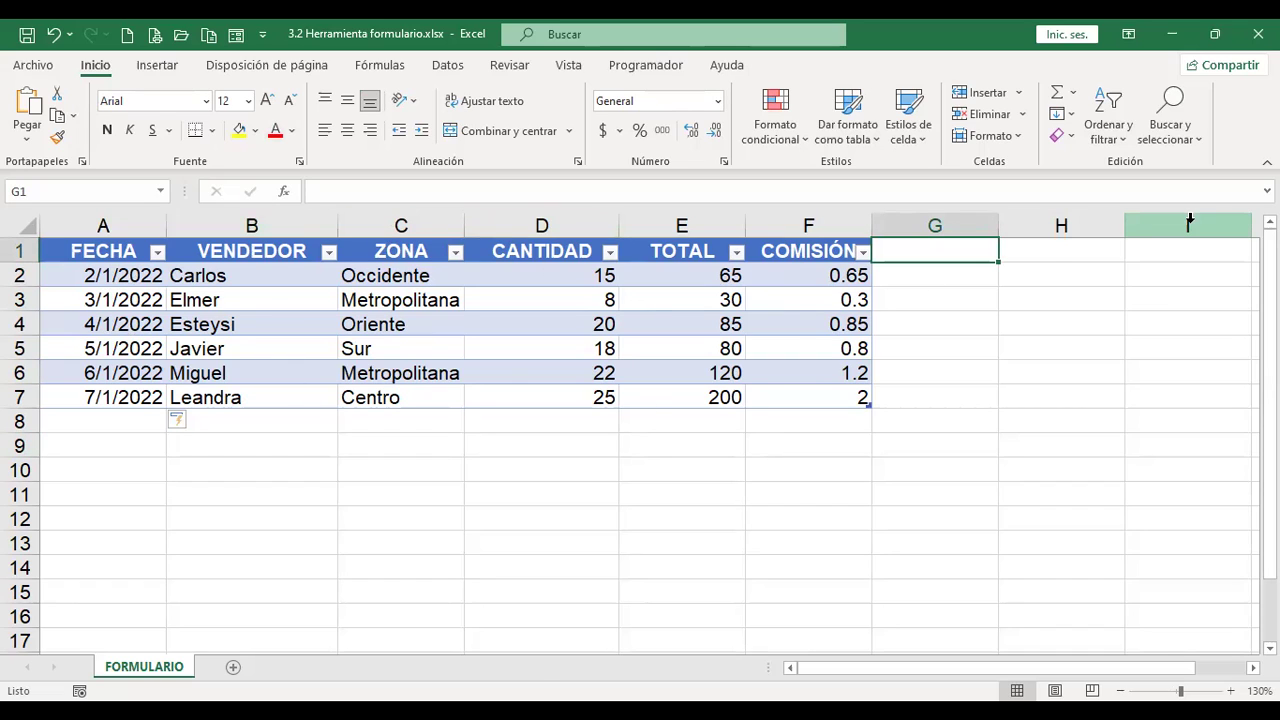
type("Encabeza")
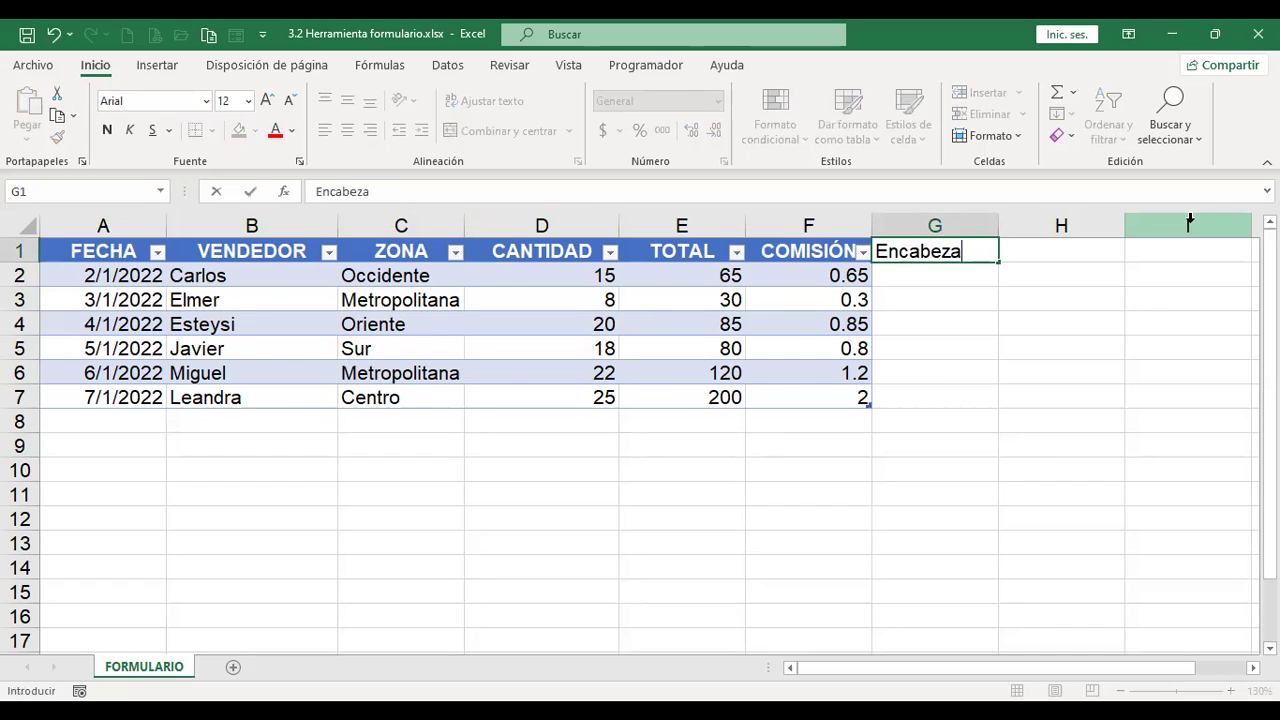
type("do 7")
key("ctrl+Return")
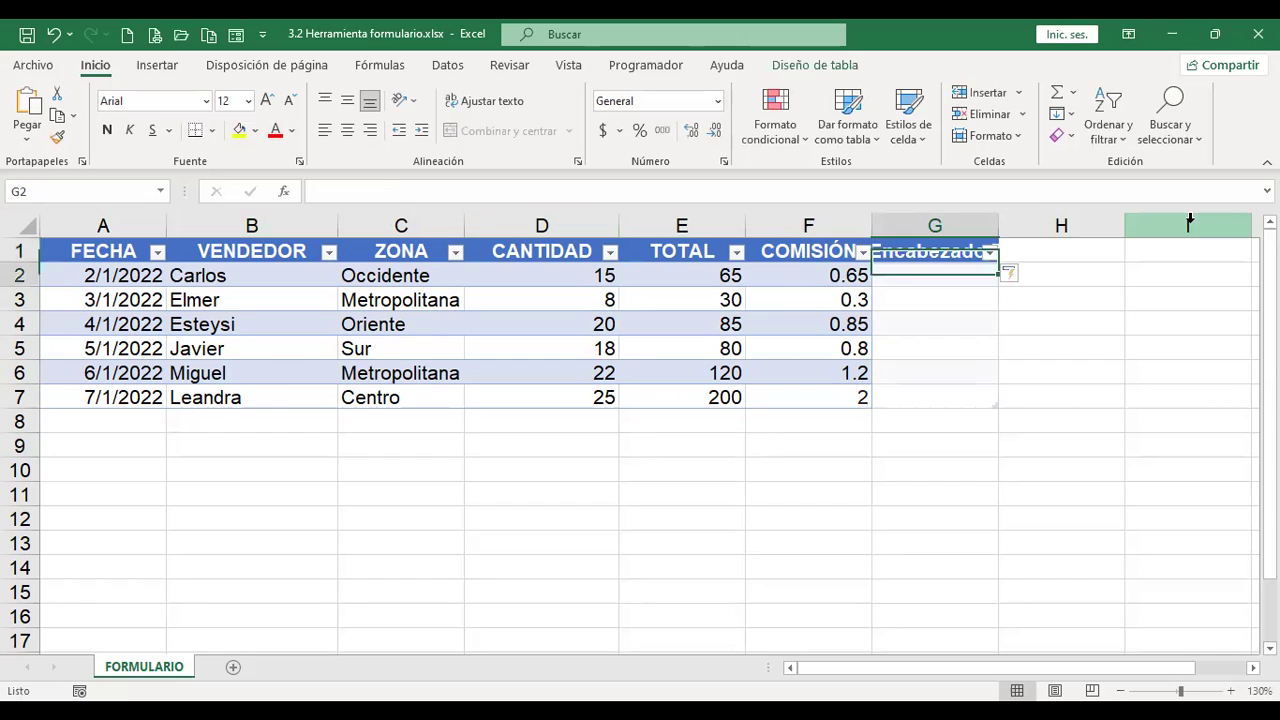
Step: Copy the header into H1 as Encabezado 8 and extend the header series up to Encabezado 14 in N1
key("ctrl+c")
key("Right")
key("Return")
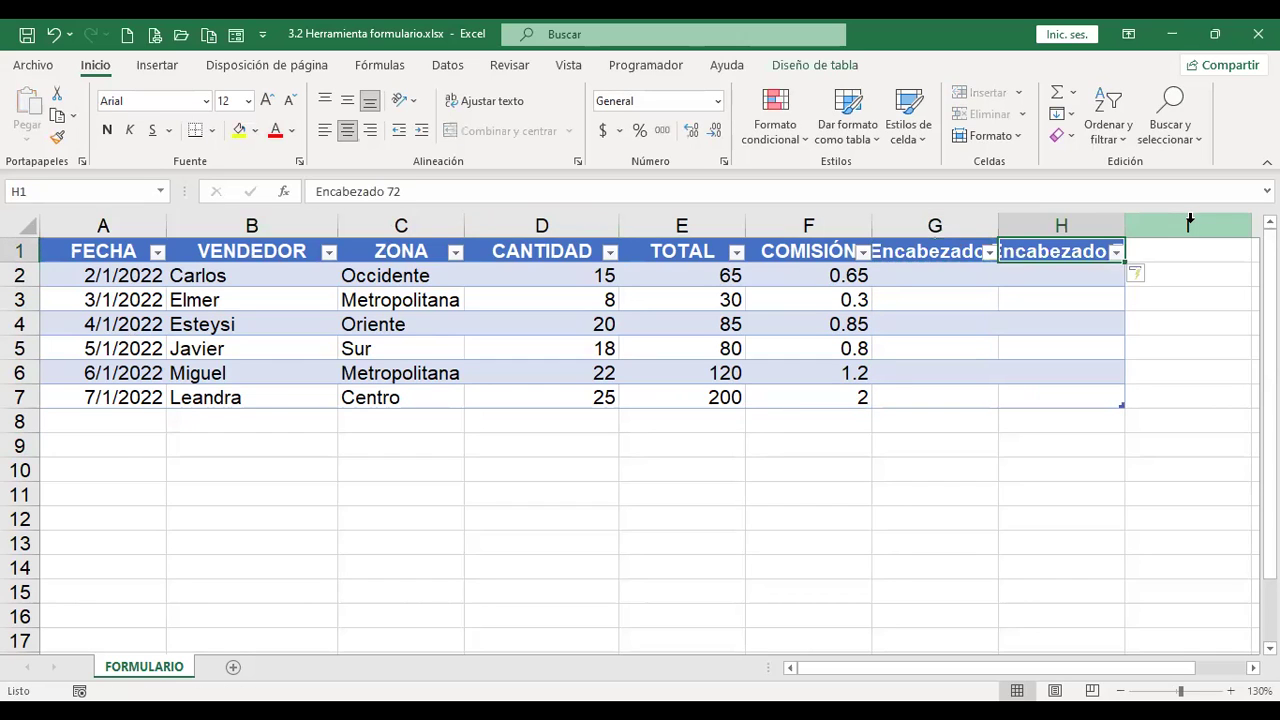
key("F2")
key("BackSpace")
key("BackSpace")
key("BackSpace")
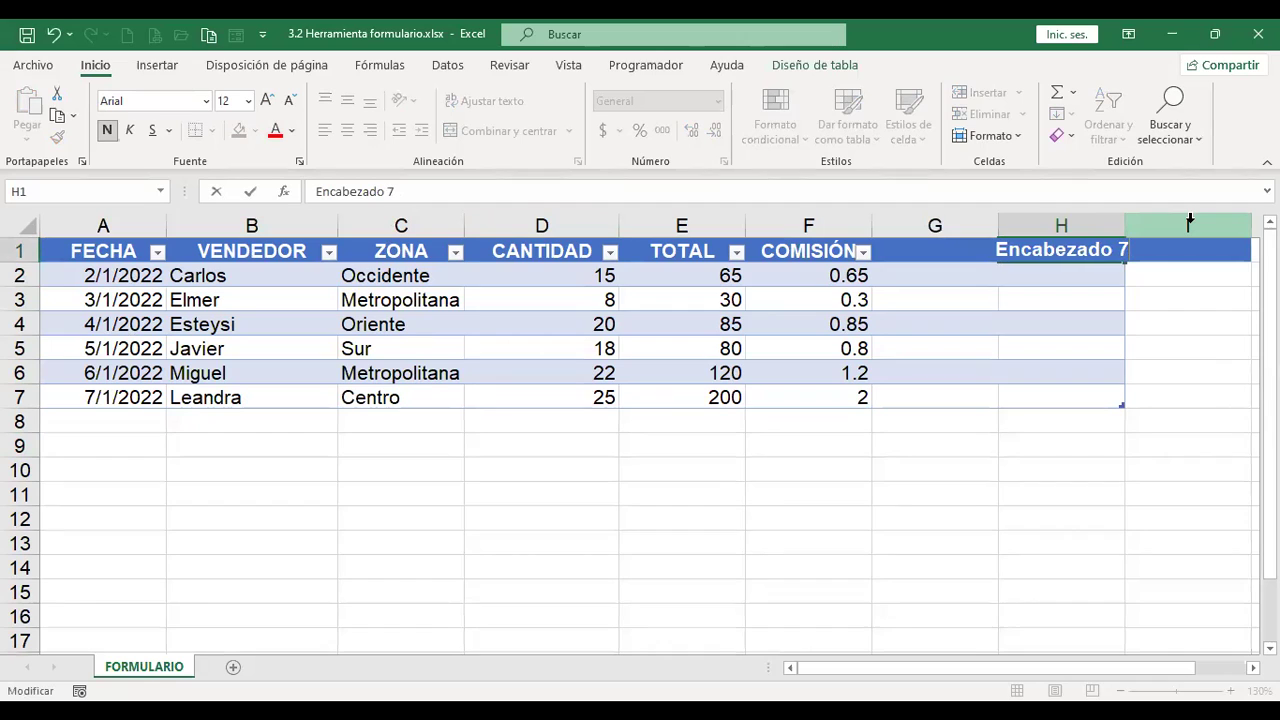
type("8")
key("Return")
key("Up")
key("Left")
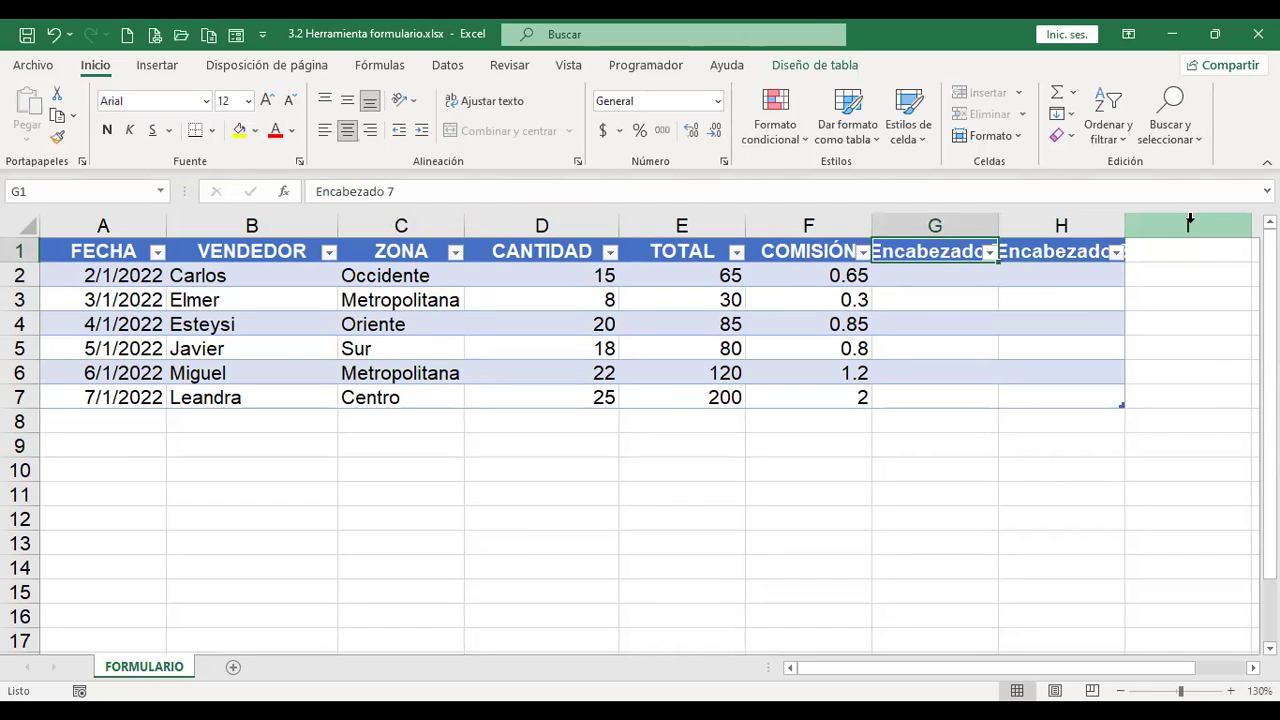
left_click_drag(955, 248, 1000, 346)
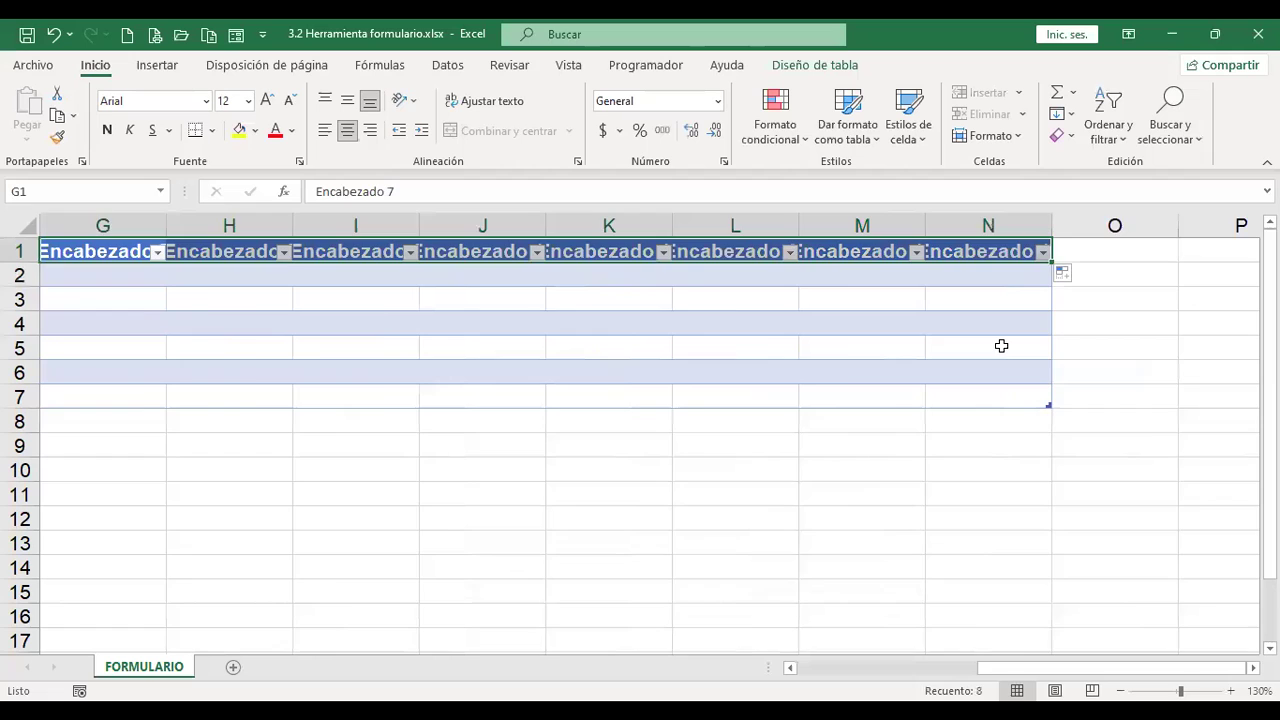
Step: Open the data form, look over its fields from FECHA down to Encabezado 14, and close it
key("ctrl+Home")
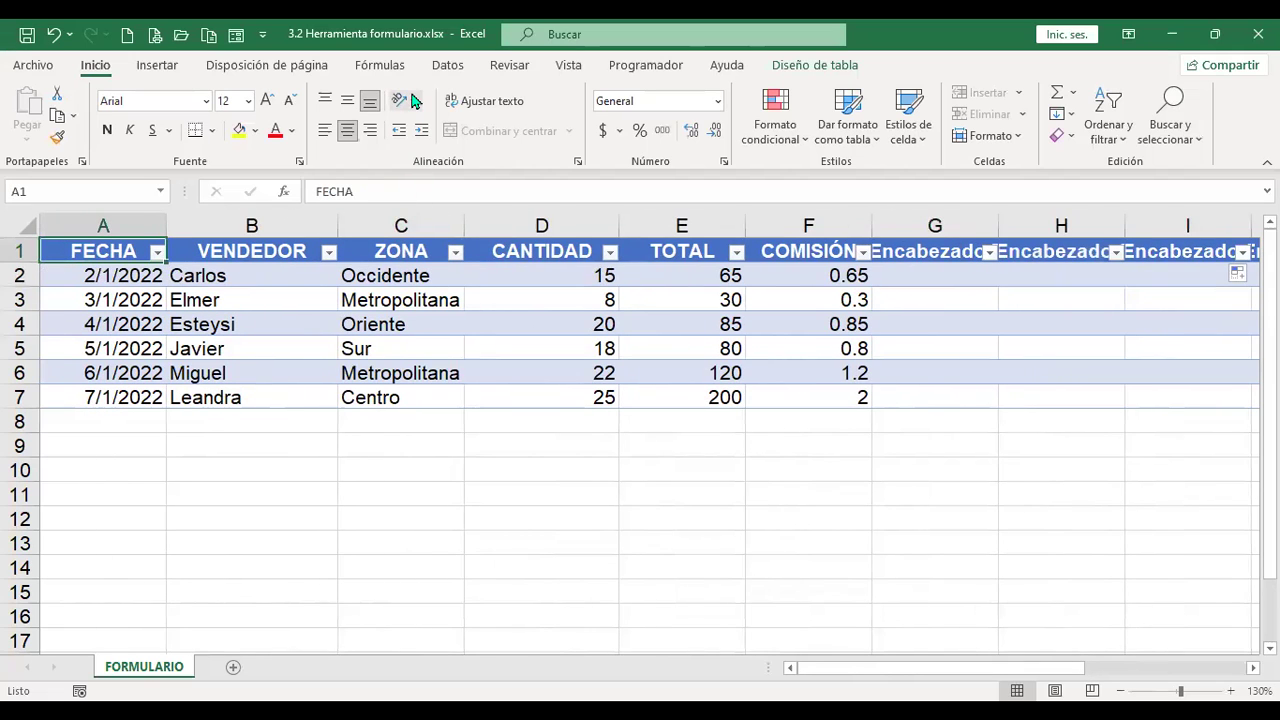
left_click(236, 34)
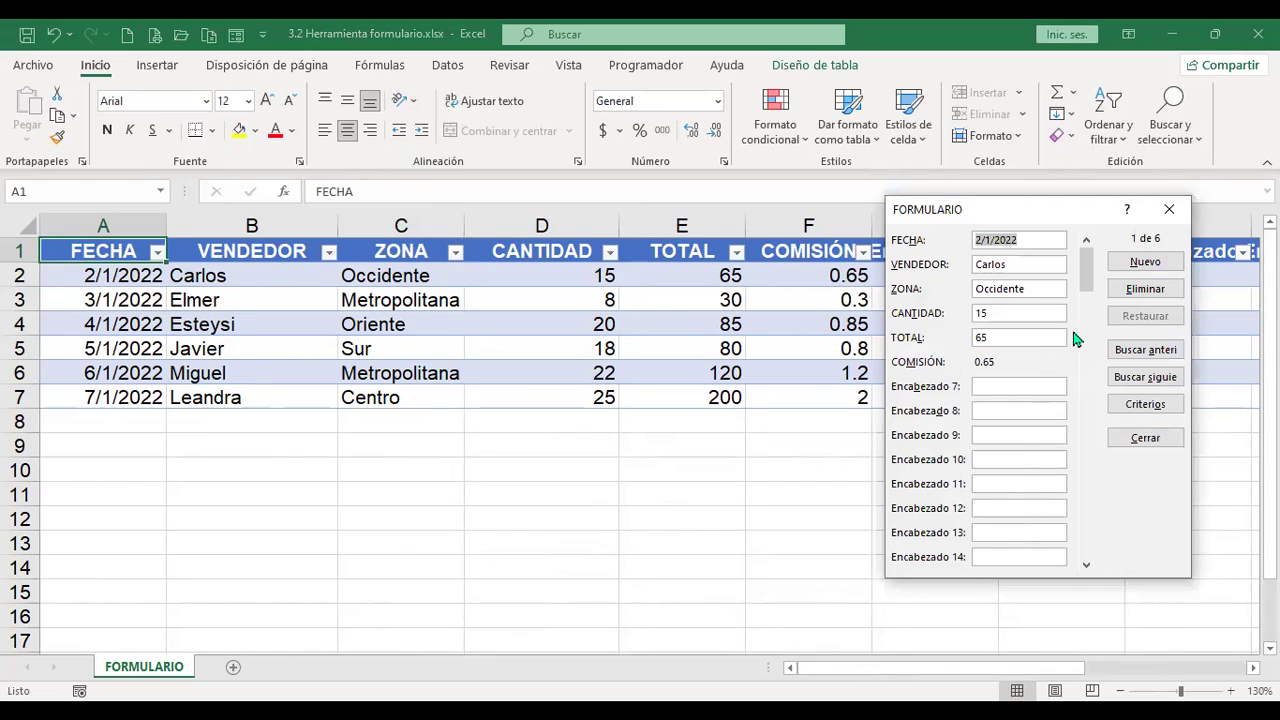
left_click_drag(1086, 280, 1087, 340)
left_click(1088, 566)
left_click(1087, 563)
left_click_drag(1086, 551, 1085, 288)
left_click(1175, 207)
left_click(1078, 417)
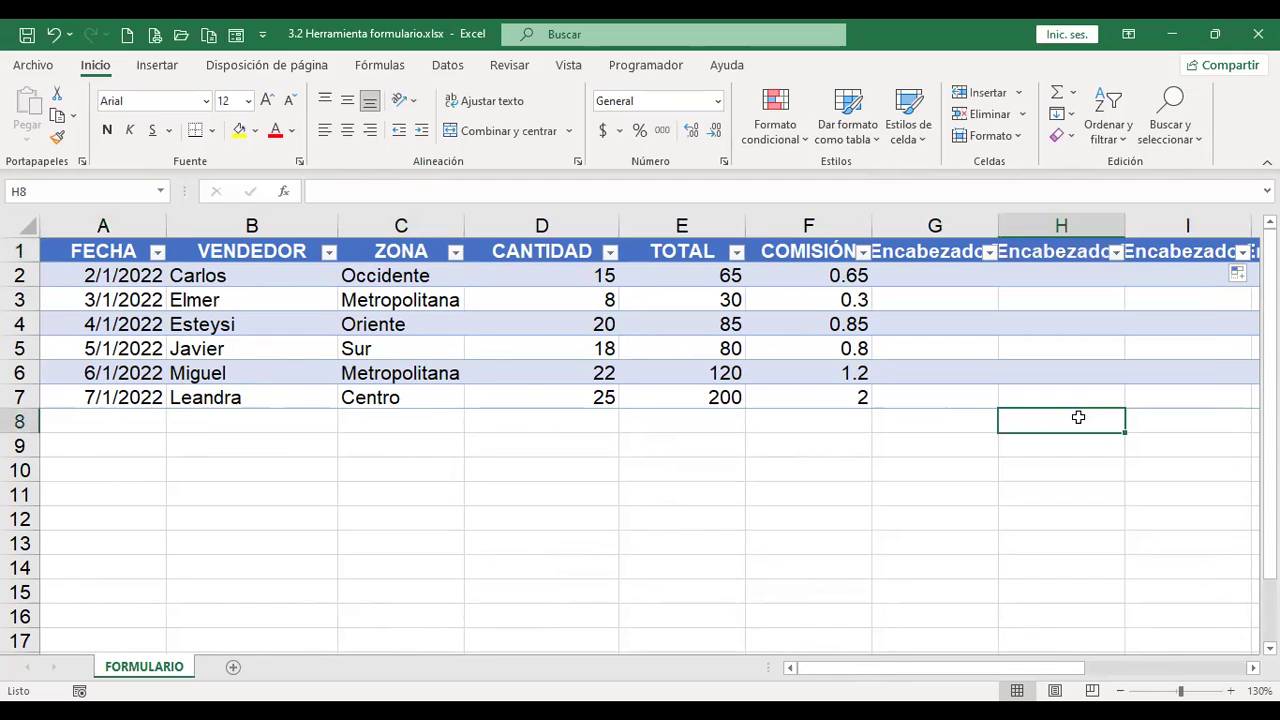
Step: Undo the additional header columns and clear the header Encabezado 7 from cell G1
key("ctrl+z")
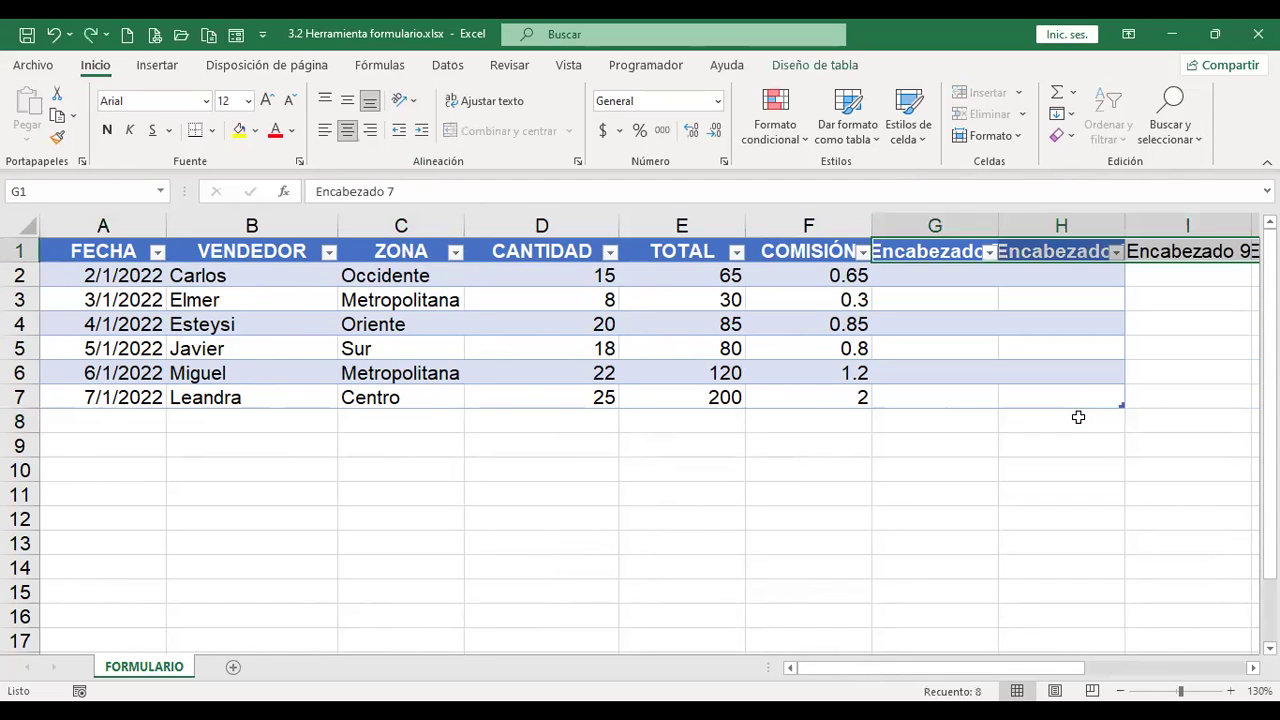
key("ctrl+z")
key("ctrl+z")
key("ctrl+z")
key("ctrl+z")
key("ctrl+z")
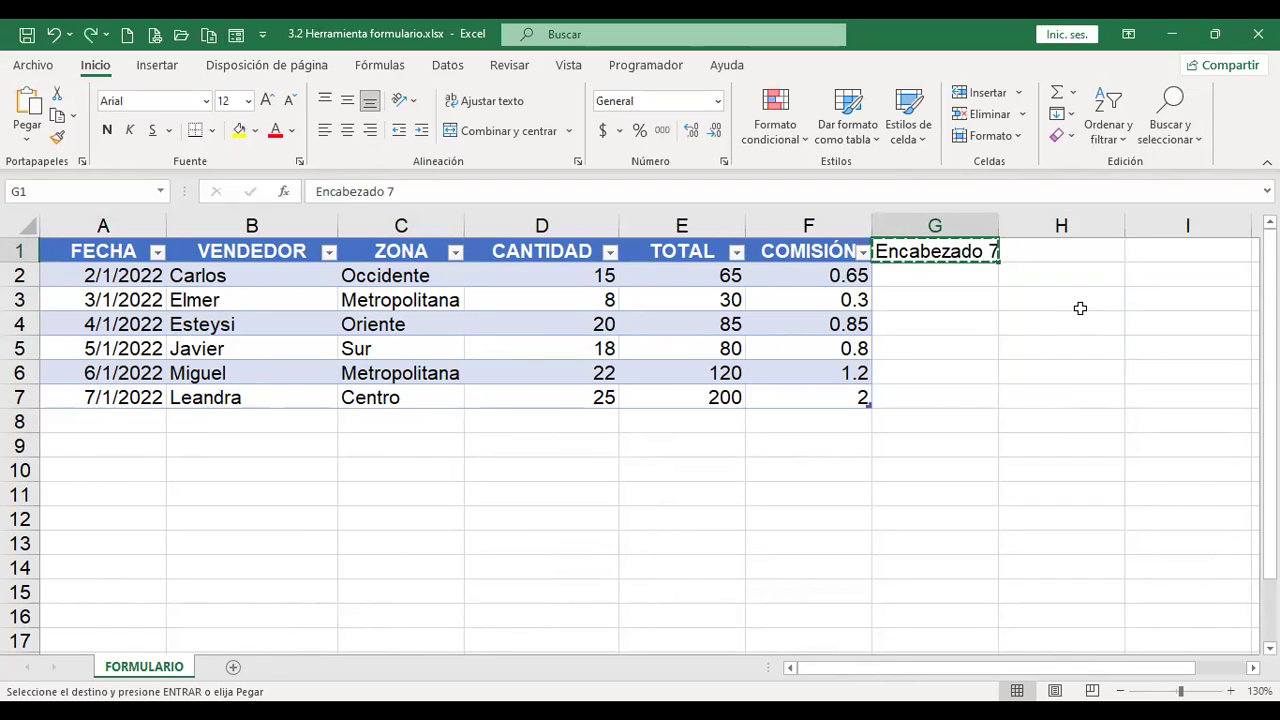
key("Delete")
left_click(1042, 273)
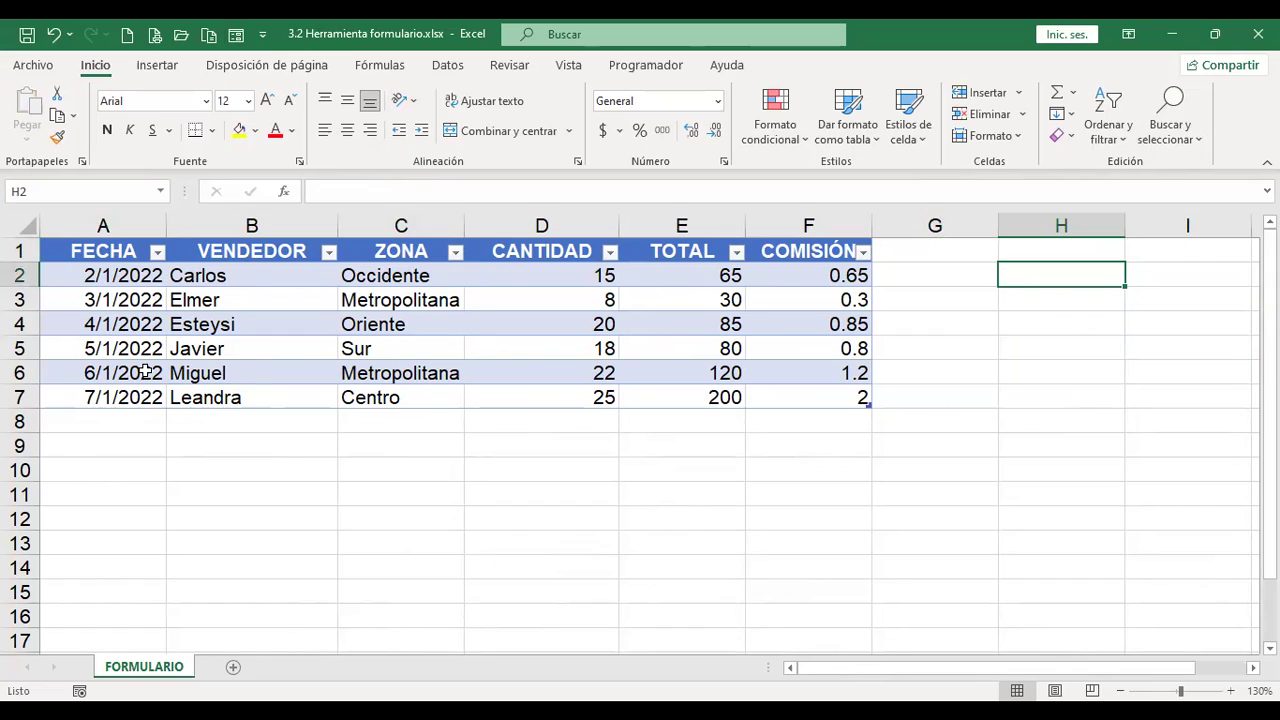
left_click(278, 302)
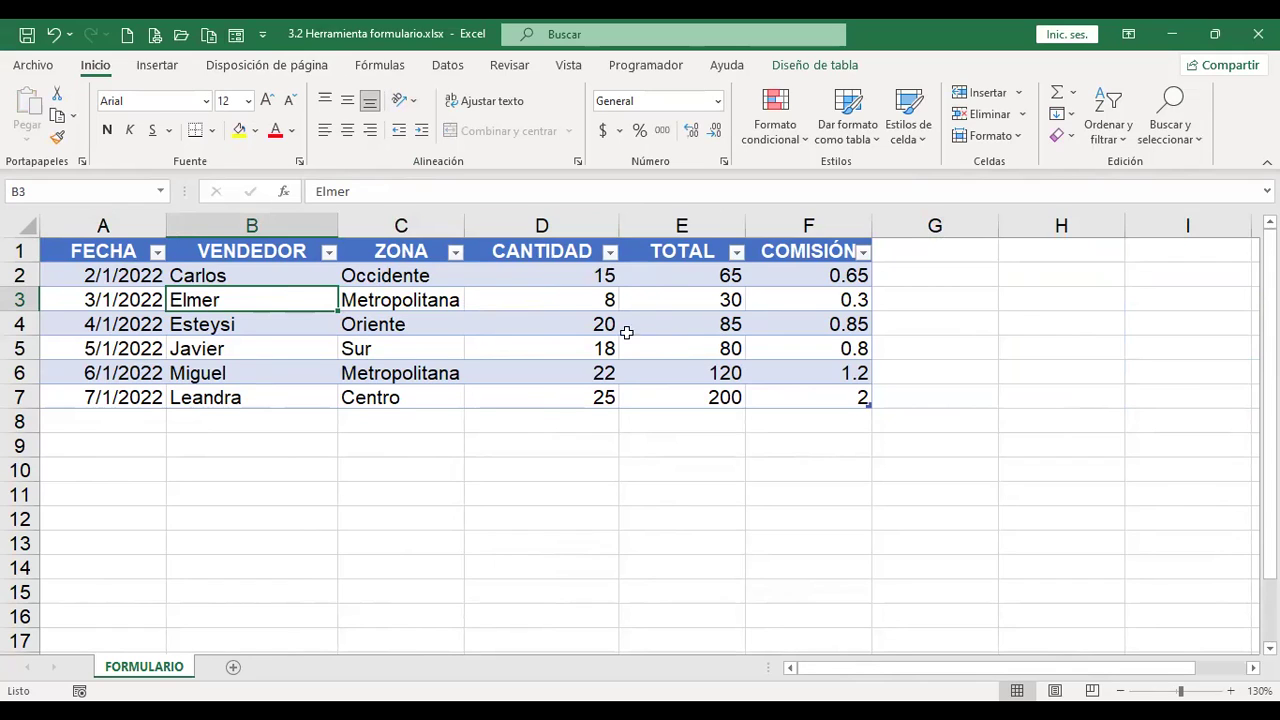
left_click(536, 365)
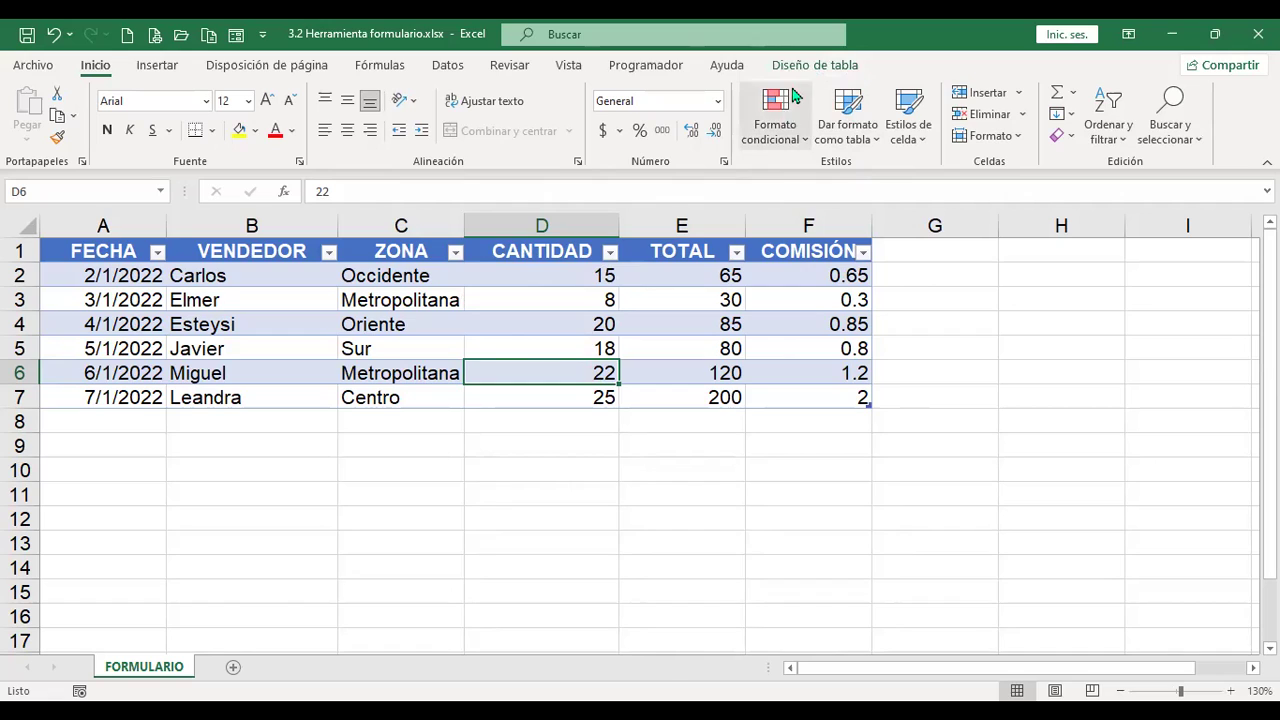
left_click(741, 468)
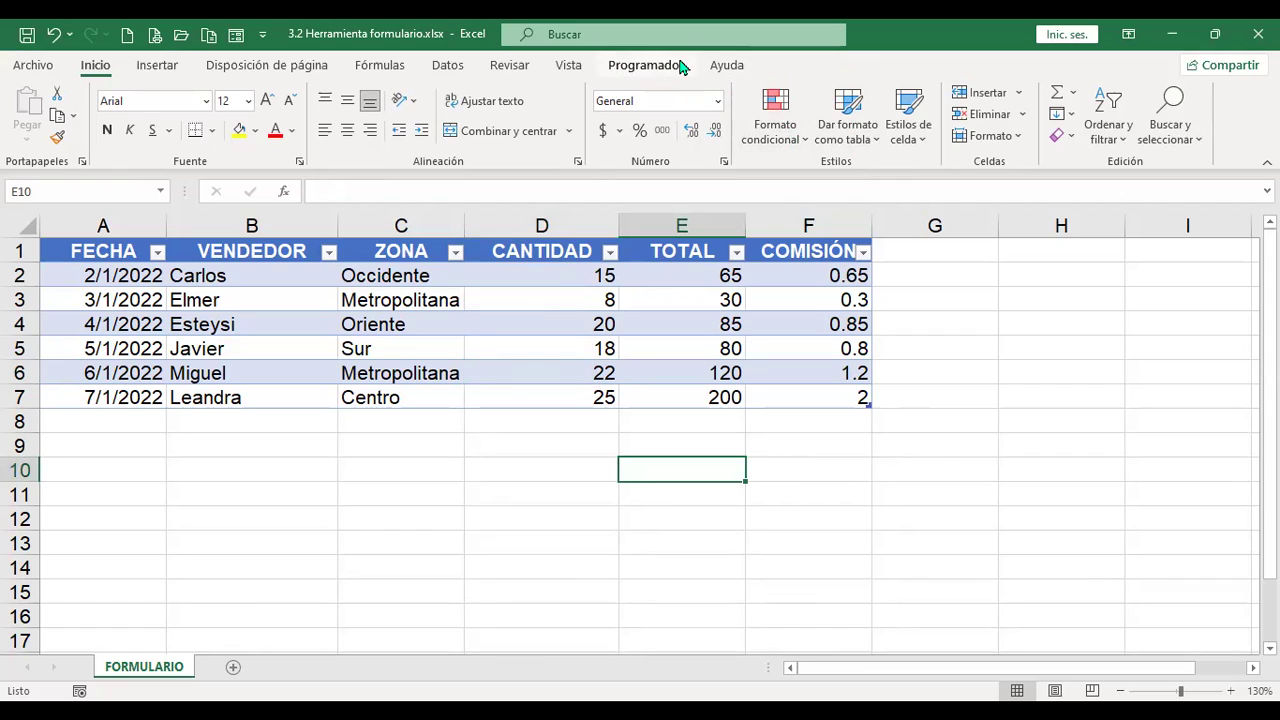
Step: Make sure the Programador tab is enabled among the main tabs in the ribbon customization options and accept the options
left_click(30, 66)
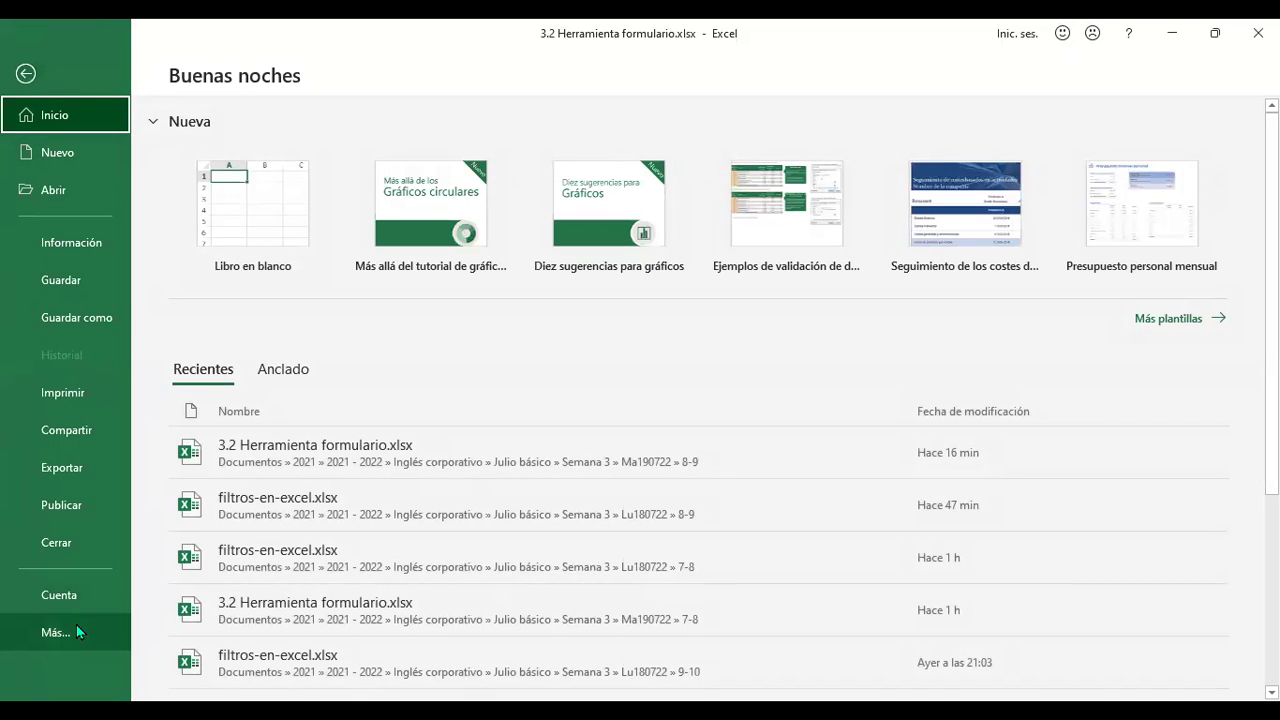
left_click(115, 655)
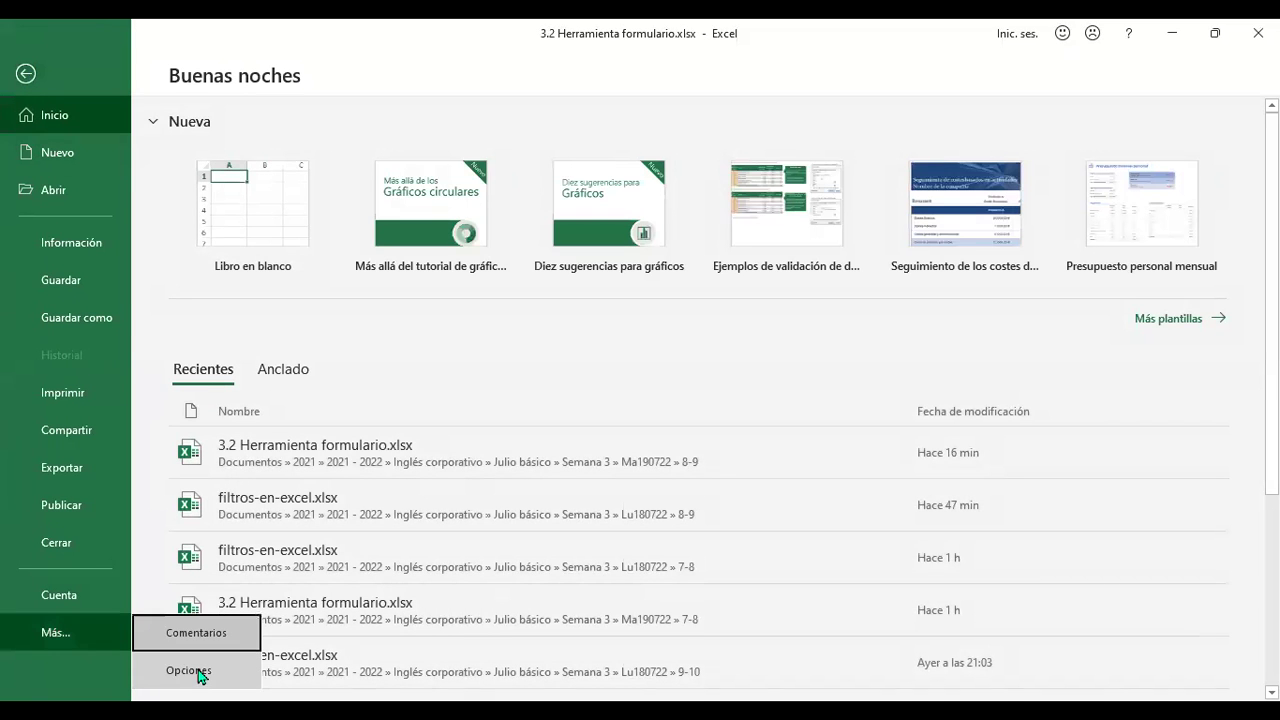
left_click(197, 670)
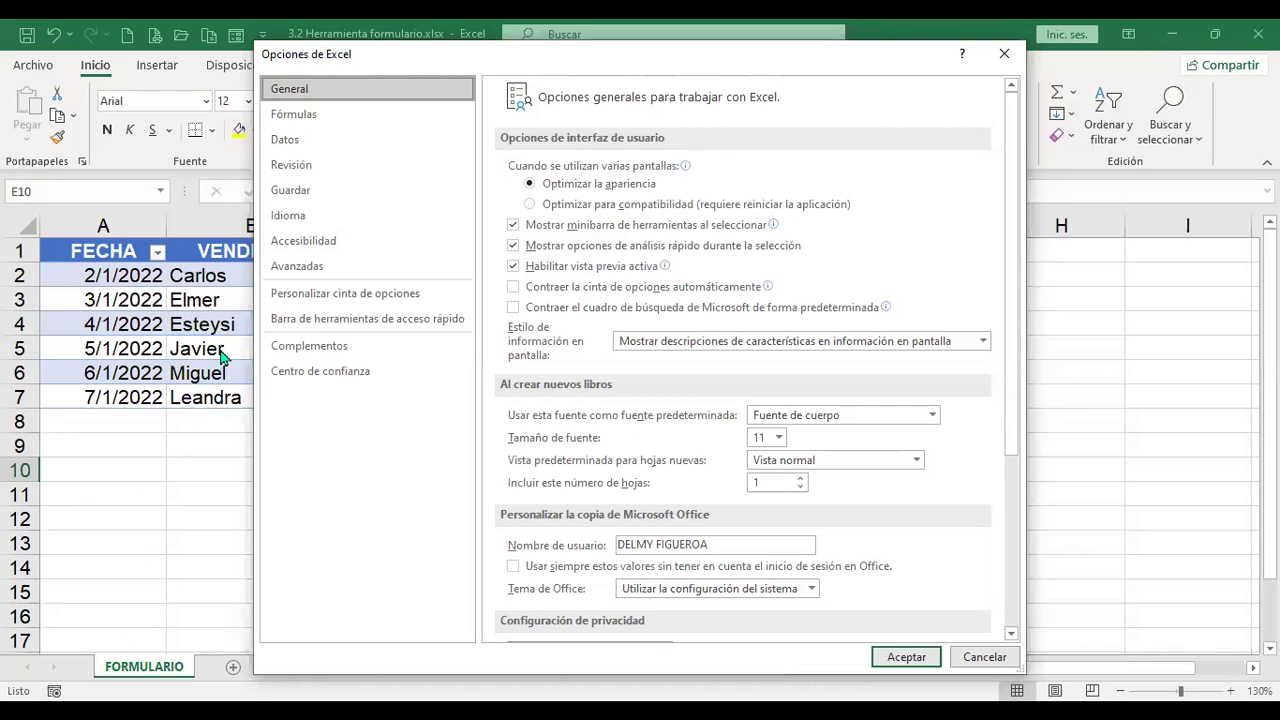
left_click(328, 298)
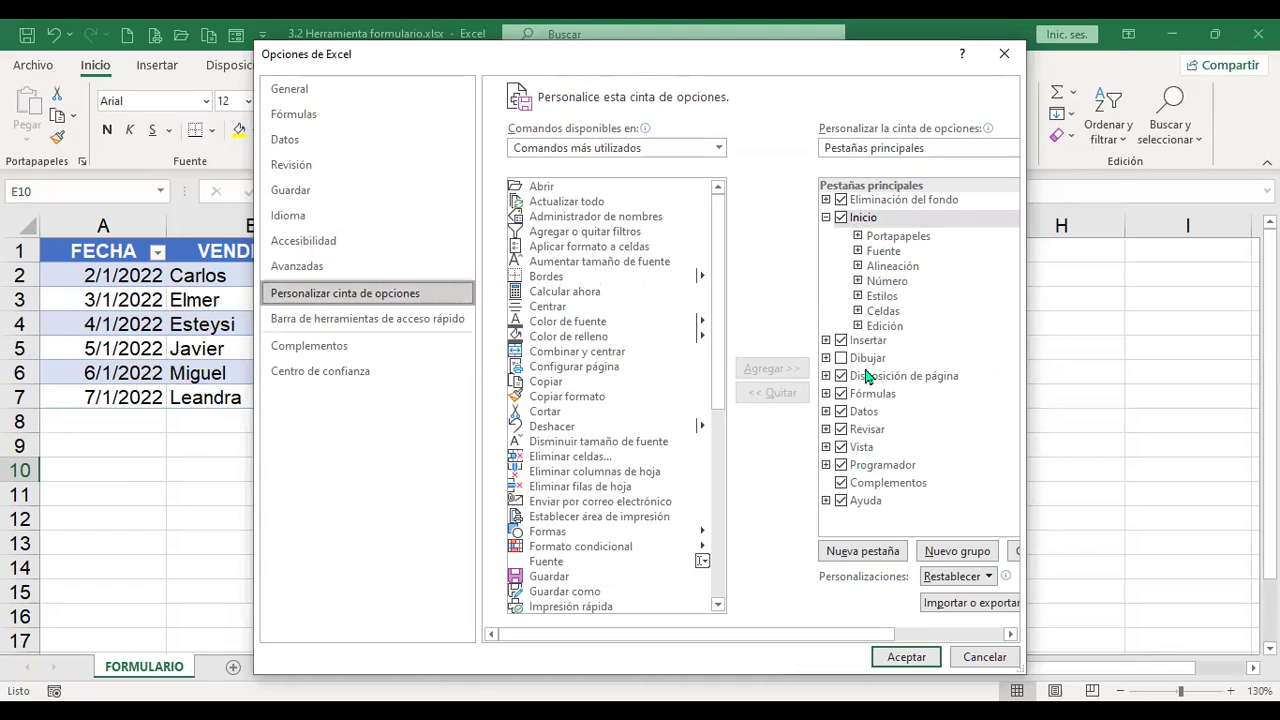
left_click(841, 465)
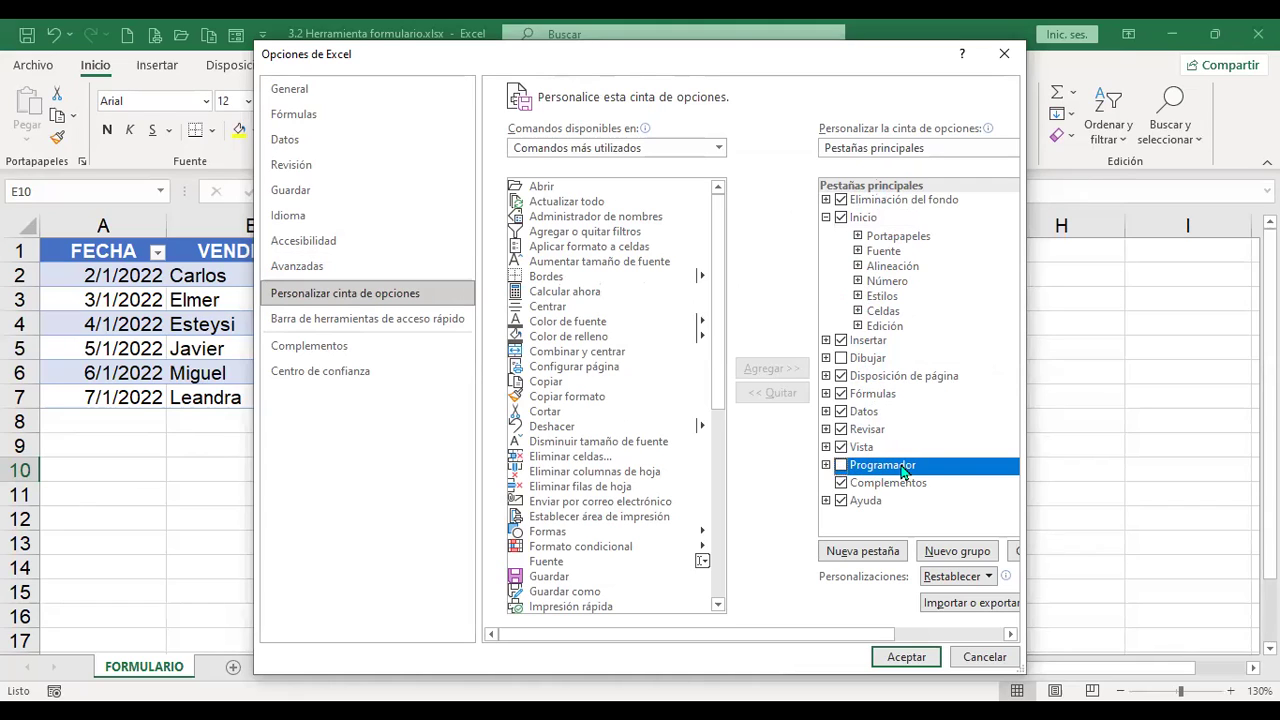
left_click(841, 465)
left_click(905, 660)
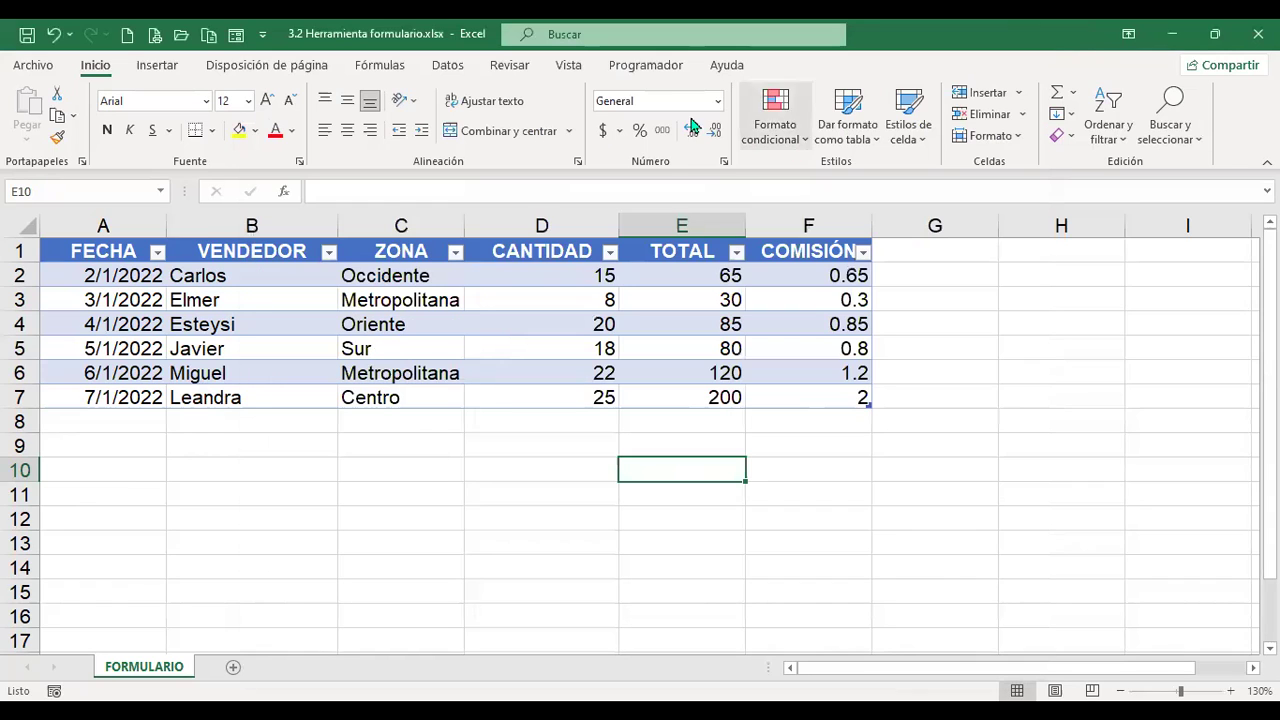
Step: Look over the form and ActiveX controls, and insert a form control button below the table in column C without assigning a macro
left_click(650, 72)
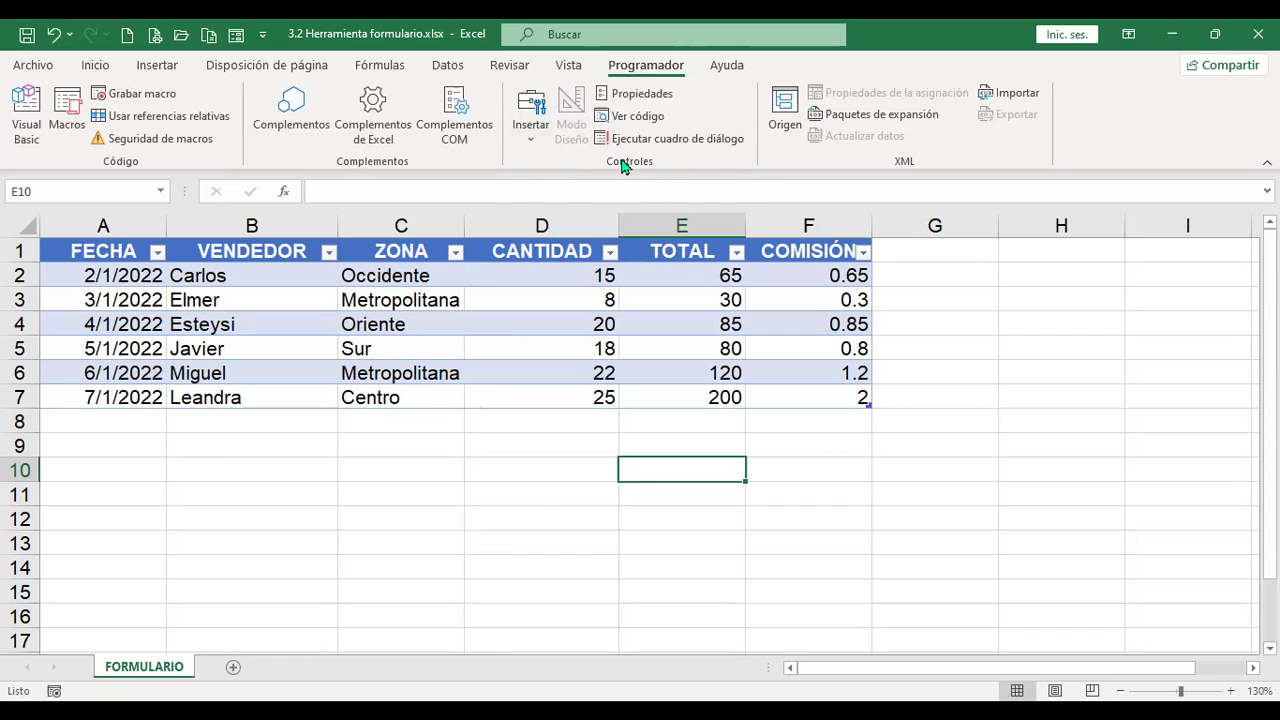
left_click(530, 142)
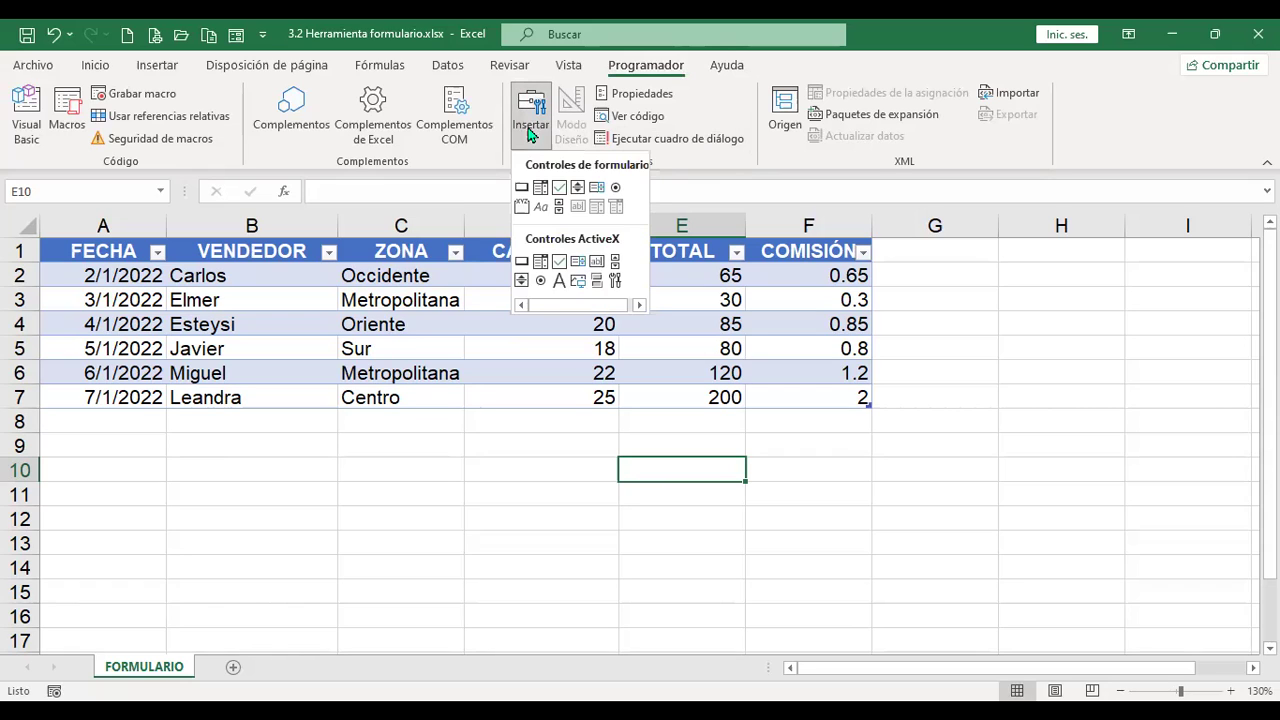
left_click(535, 150)
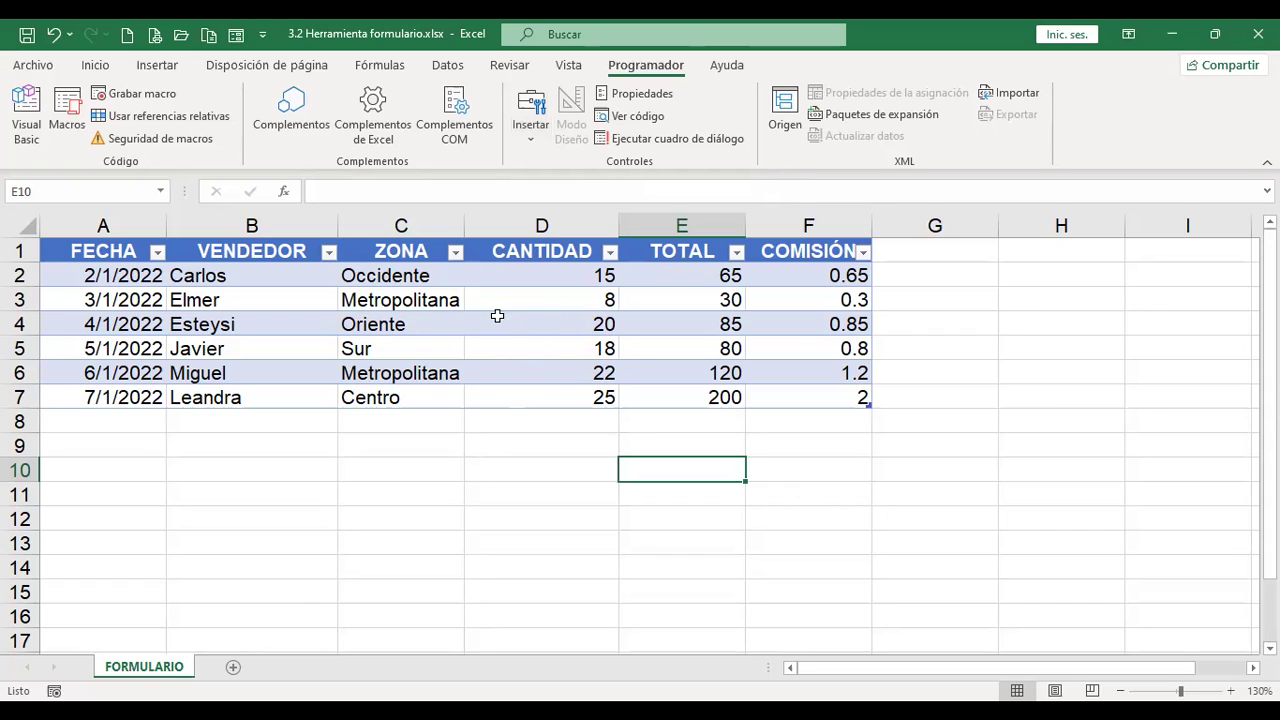
left_click(533, 131)
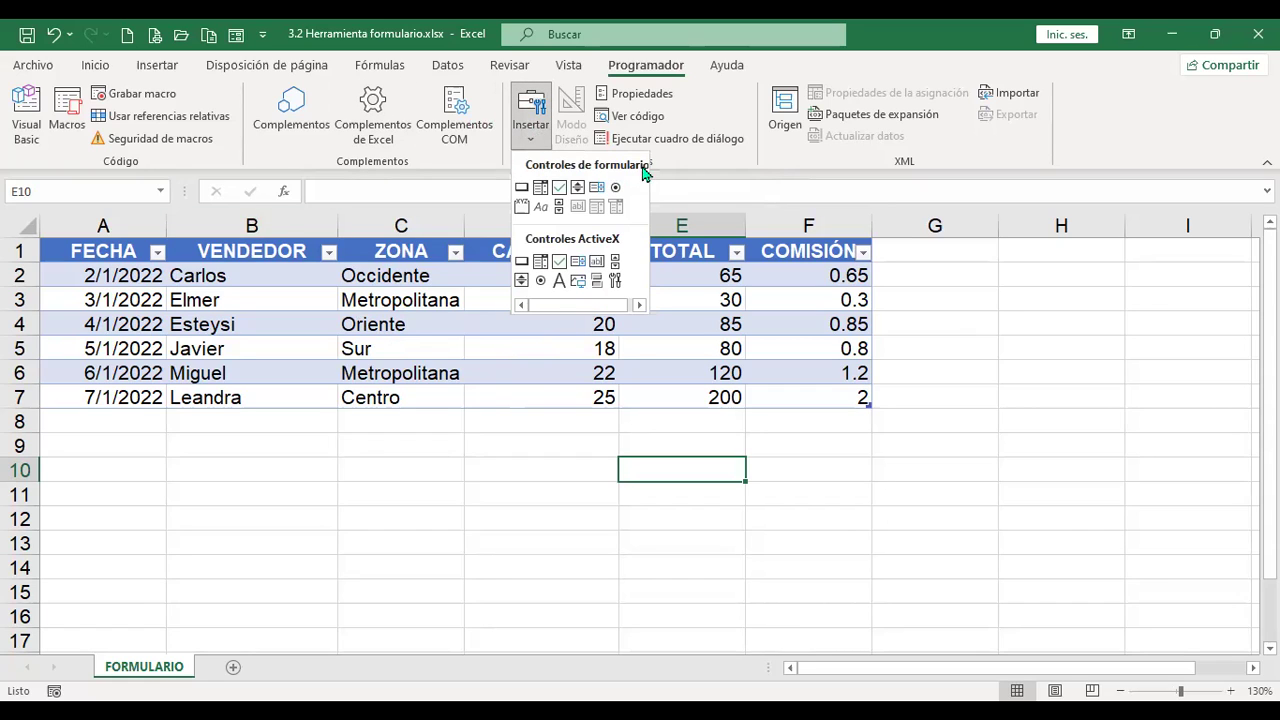
left_click(521, 193)
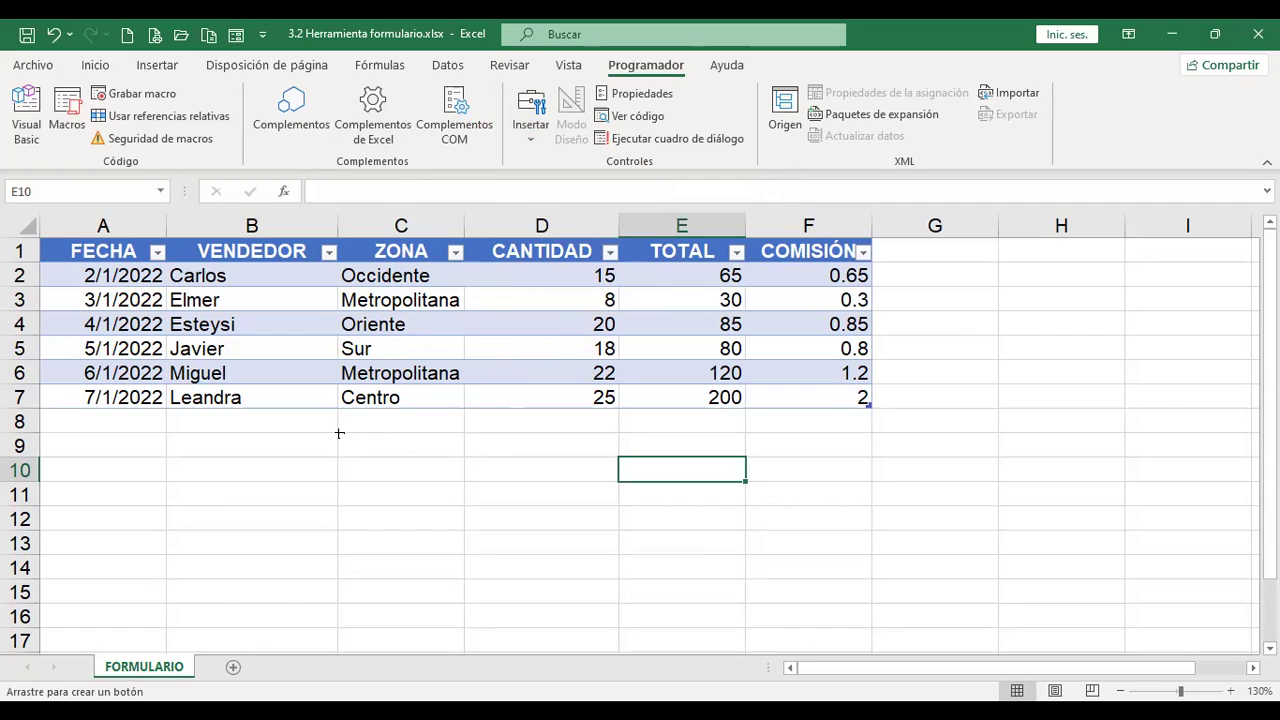
left_click_drag(339, 433, 338, 432)
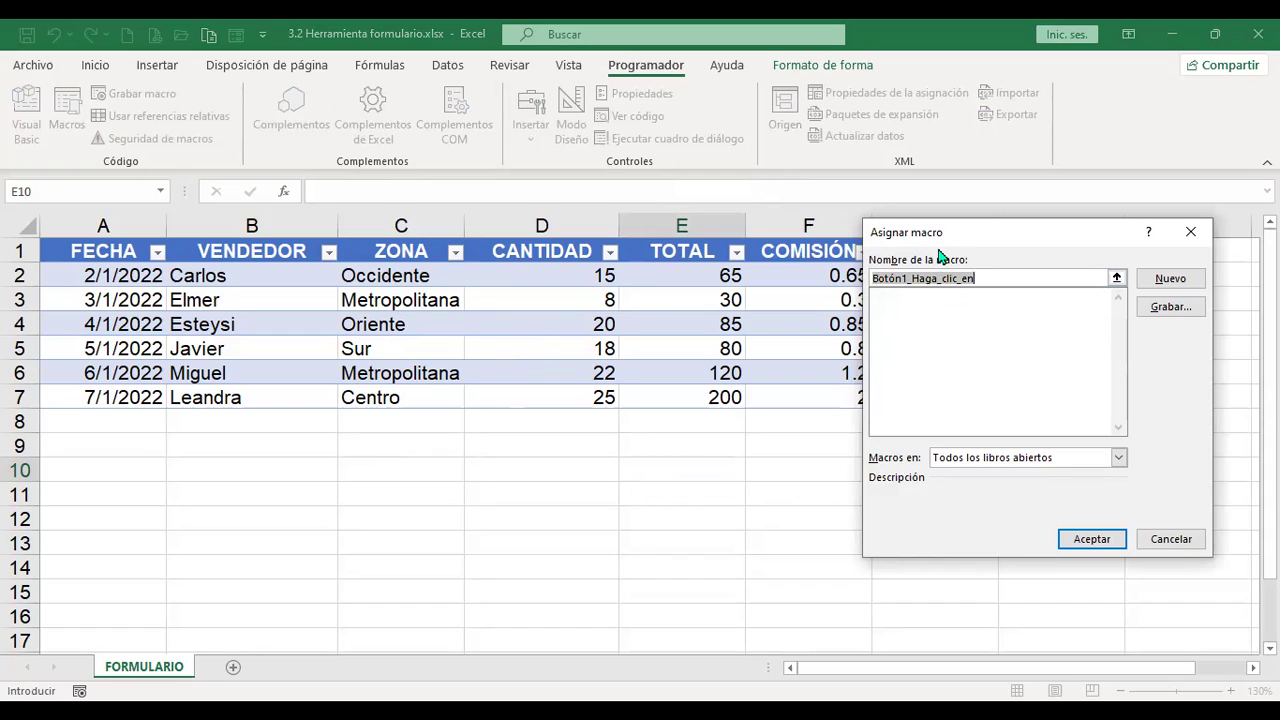
left_click(1172, 538)
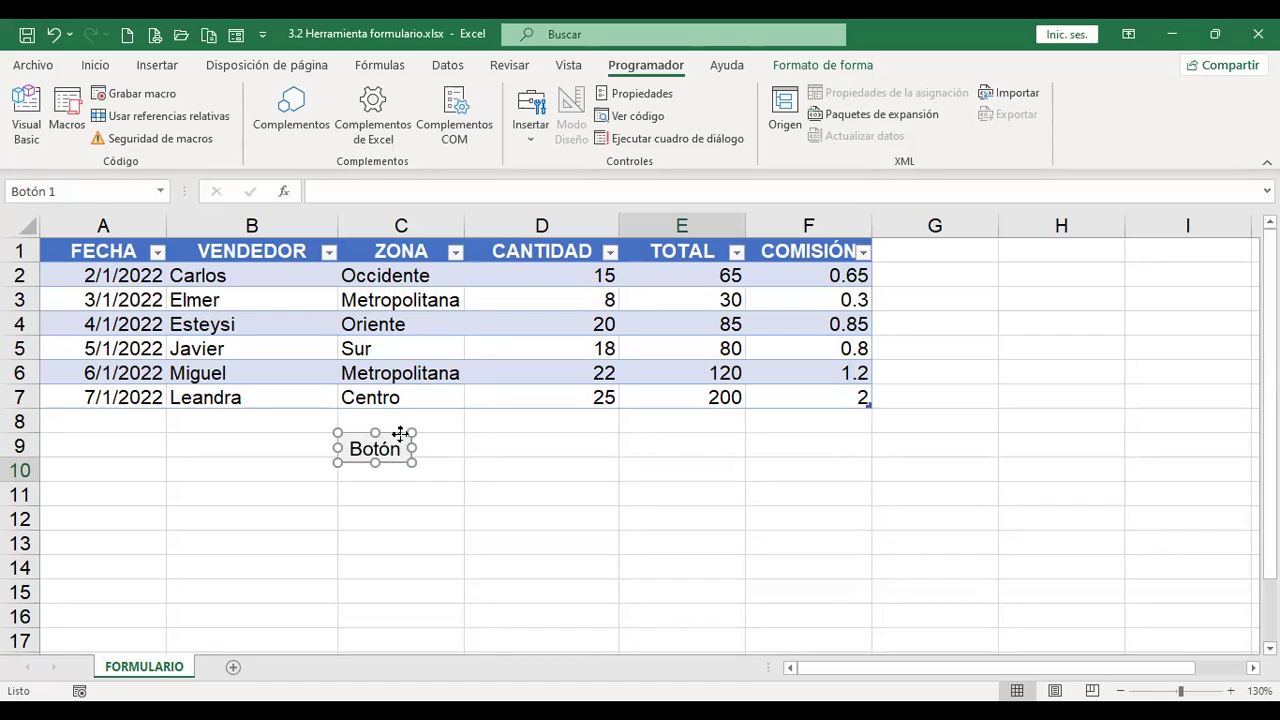
Step: Inspect the button's control format settings and the worksheet's properties, closing both without changes
right_click(394, 440)
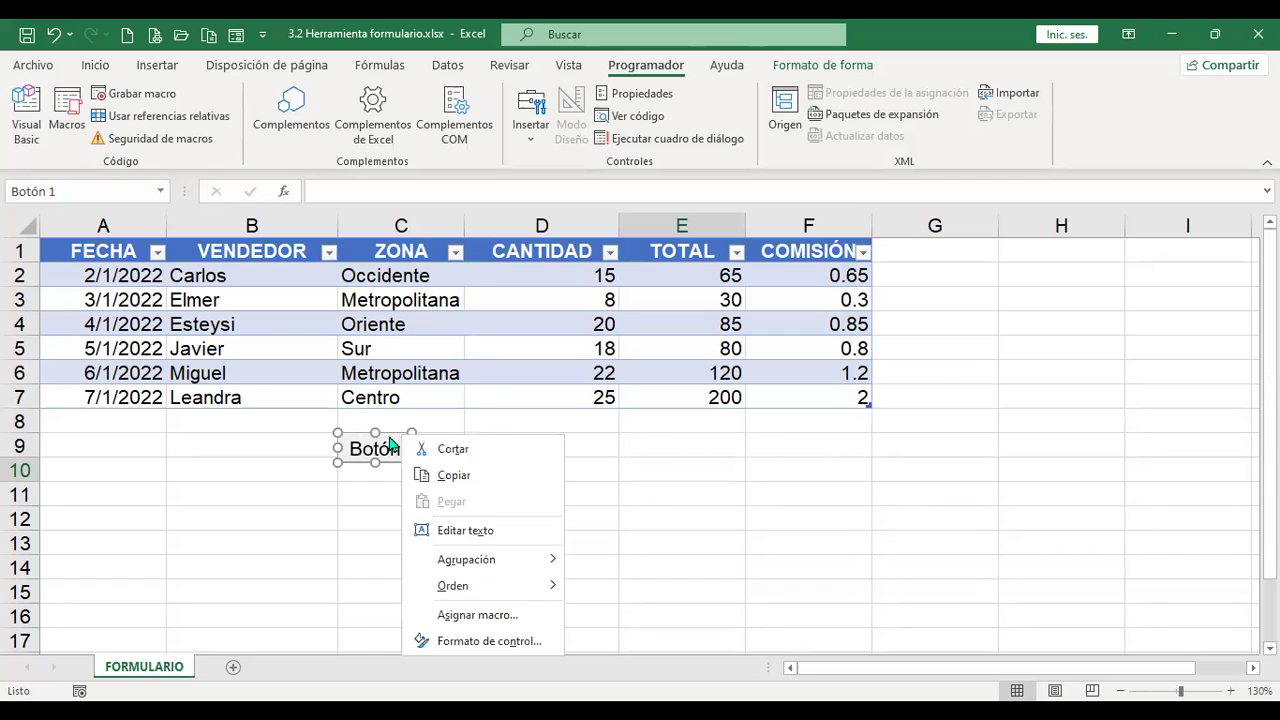
left_click(481, 641)
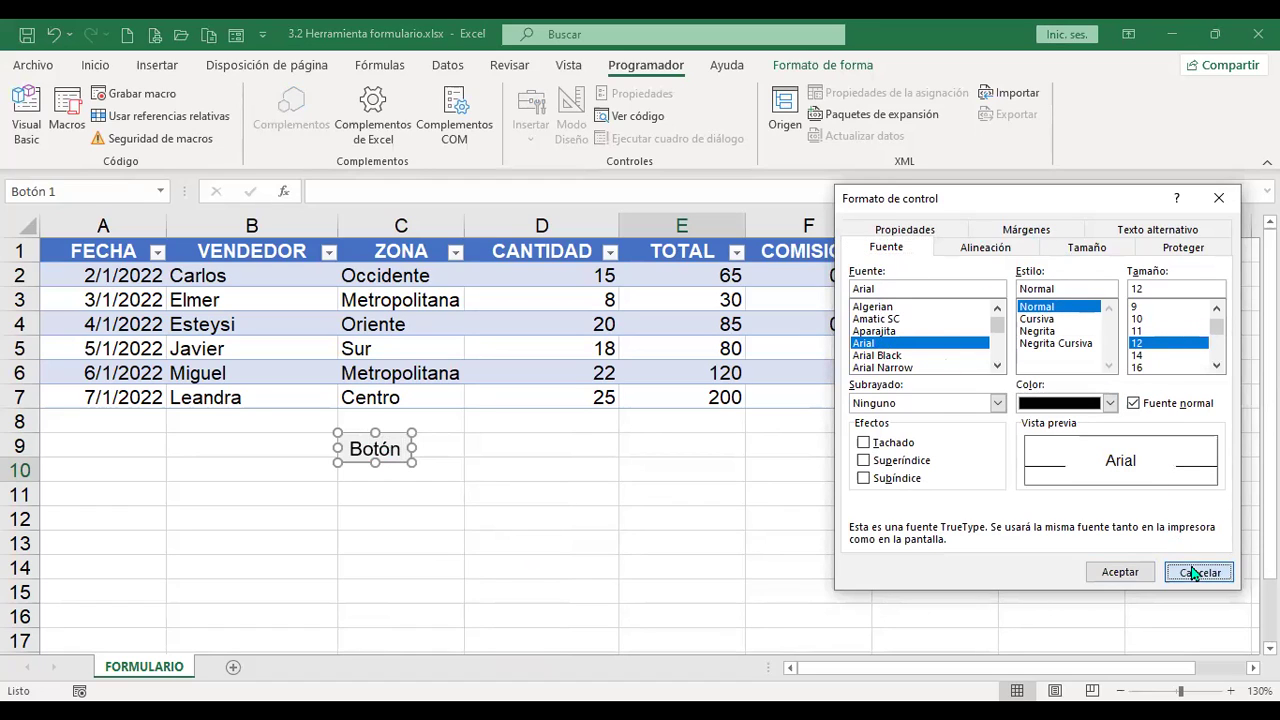
left_click(1196, 574)
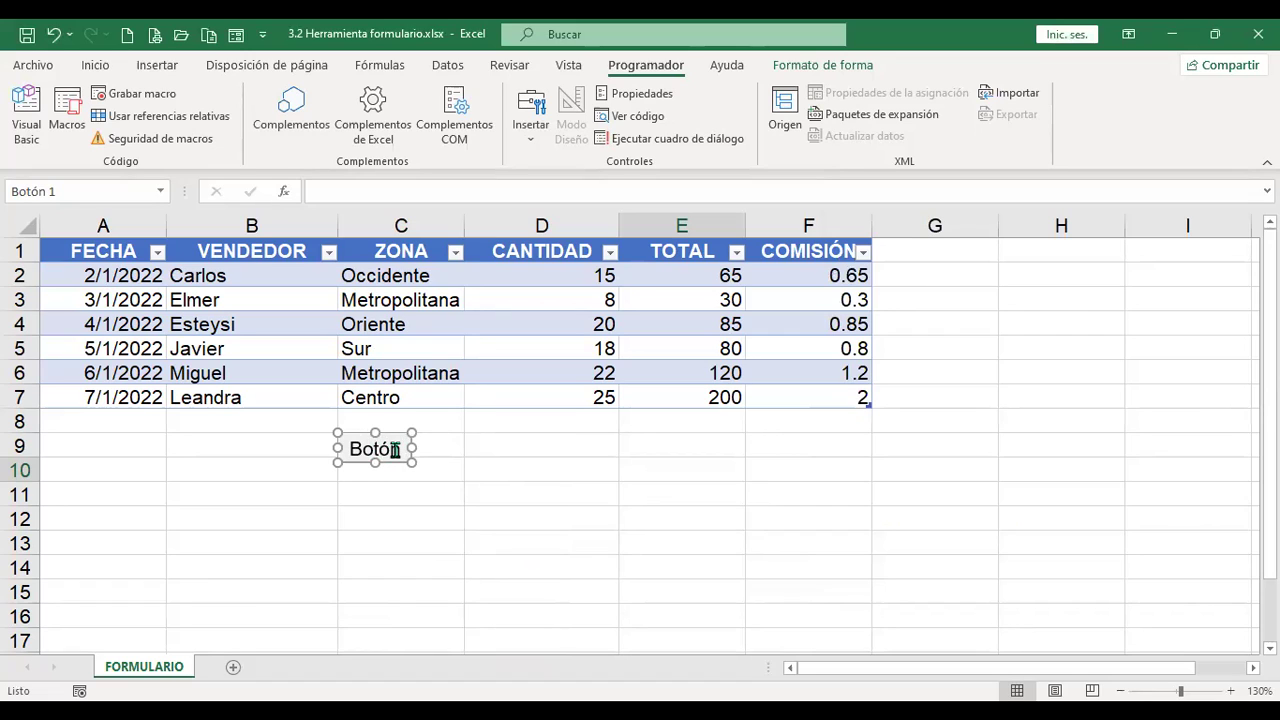
left_click(641, 96)
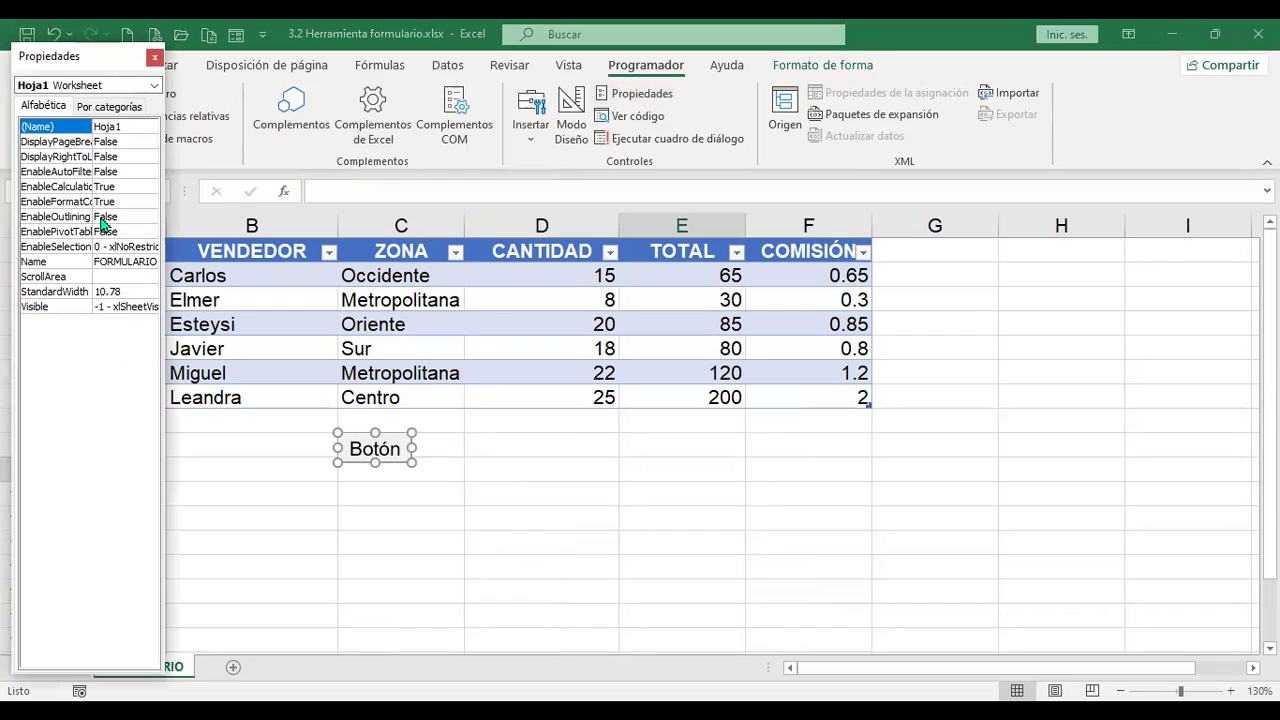
left_click(155, 61)
Step: Delete the button below the table
left_click(541, 443)
left_click(407, 452)
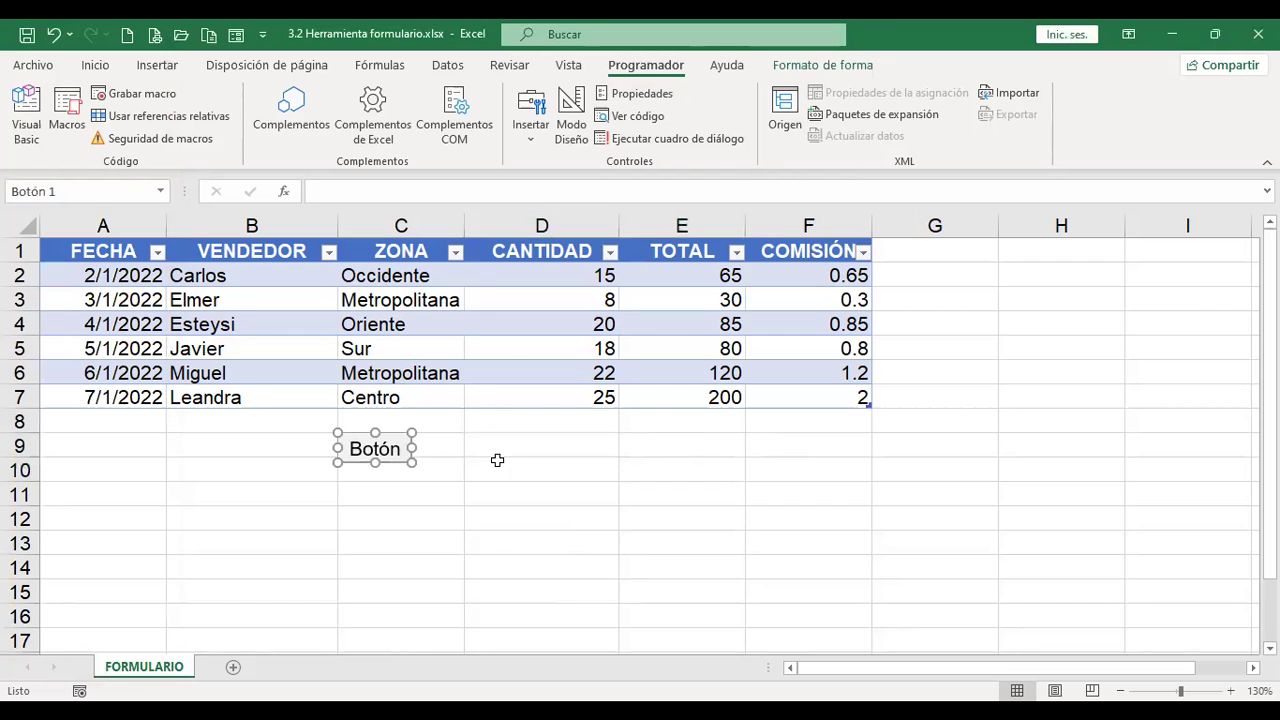
left_click(523, 457)
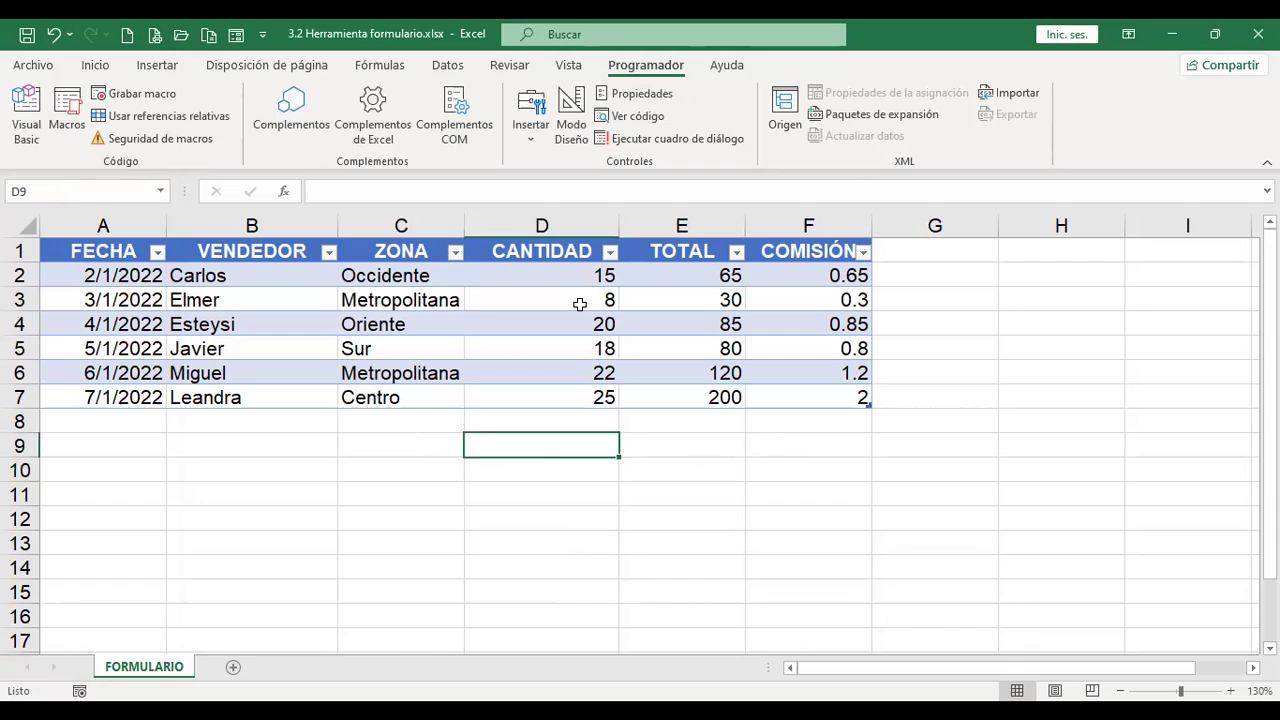
Step: Insert a combo box form control across cells G2 and H2, beside the table
left_click(531, 140)
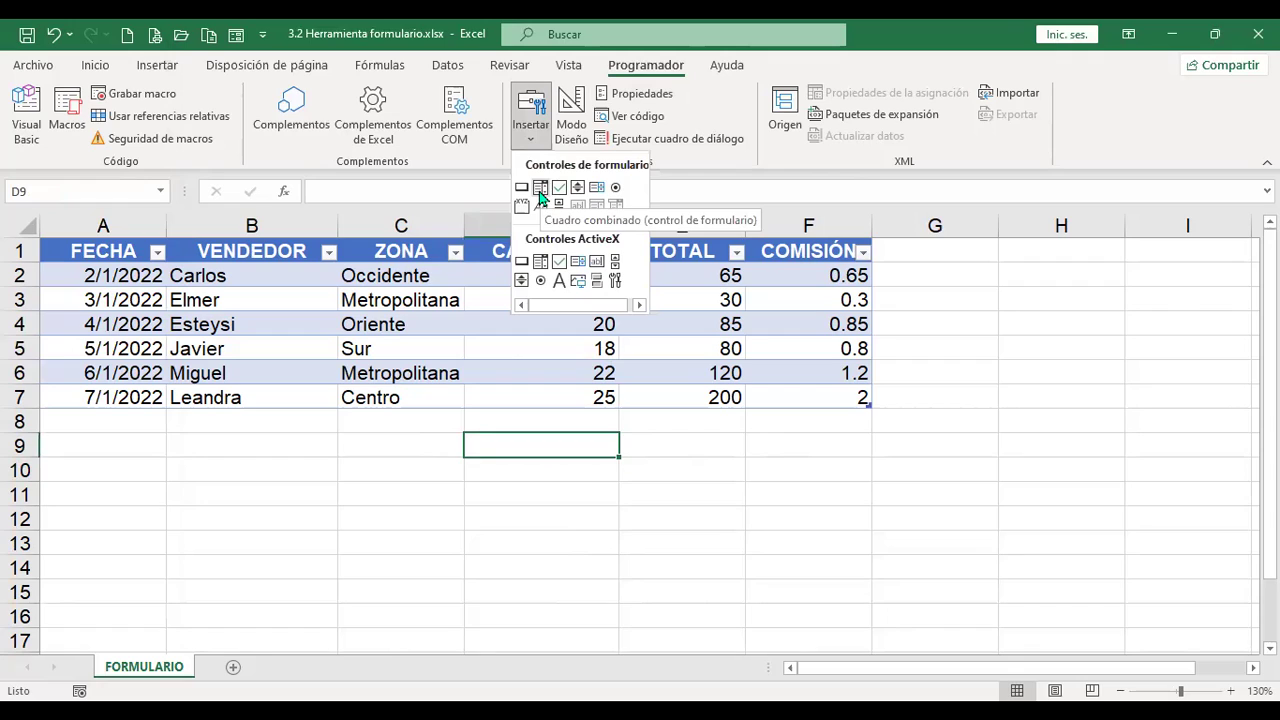
left_click(540, 188)
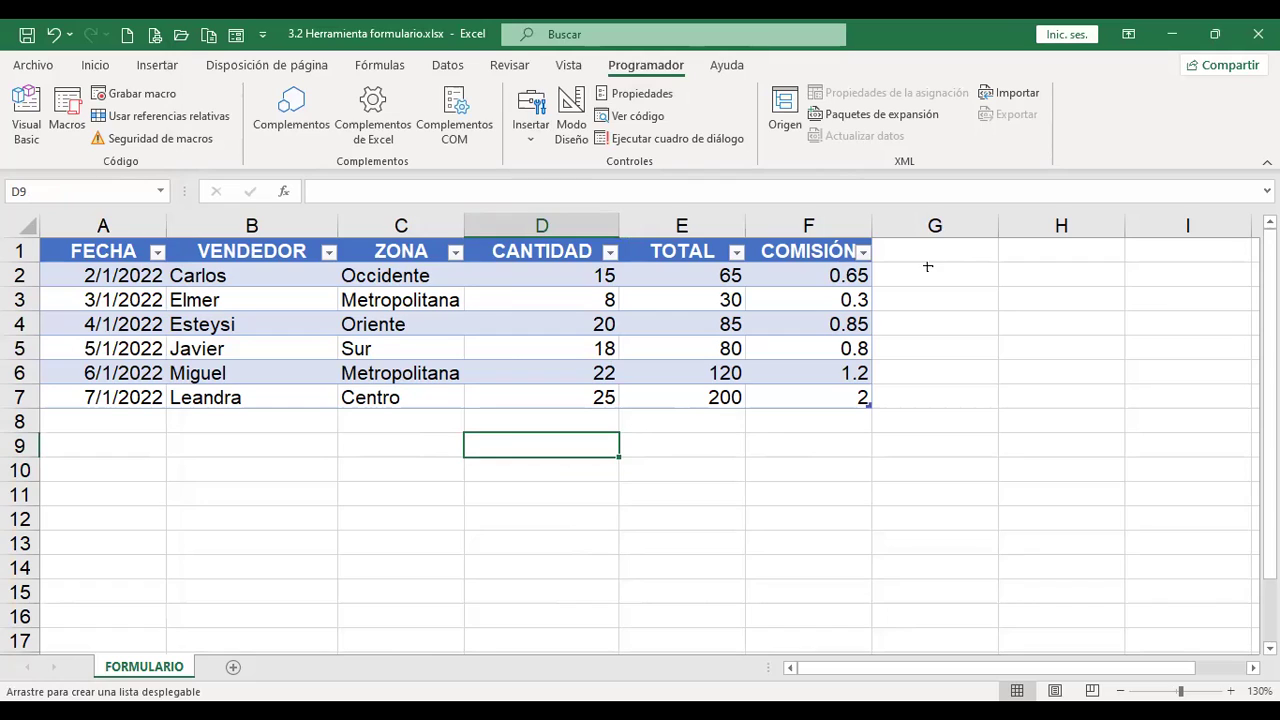
left_click_drag(926, 263, 1119, 289)
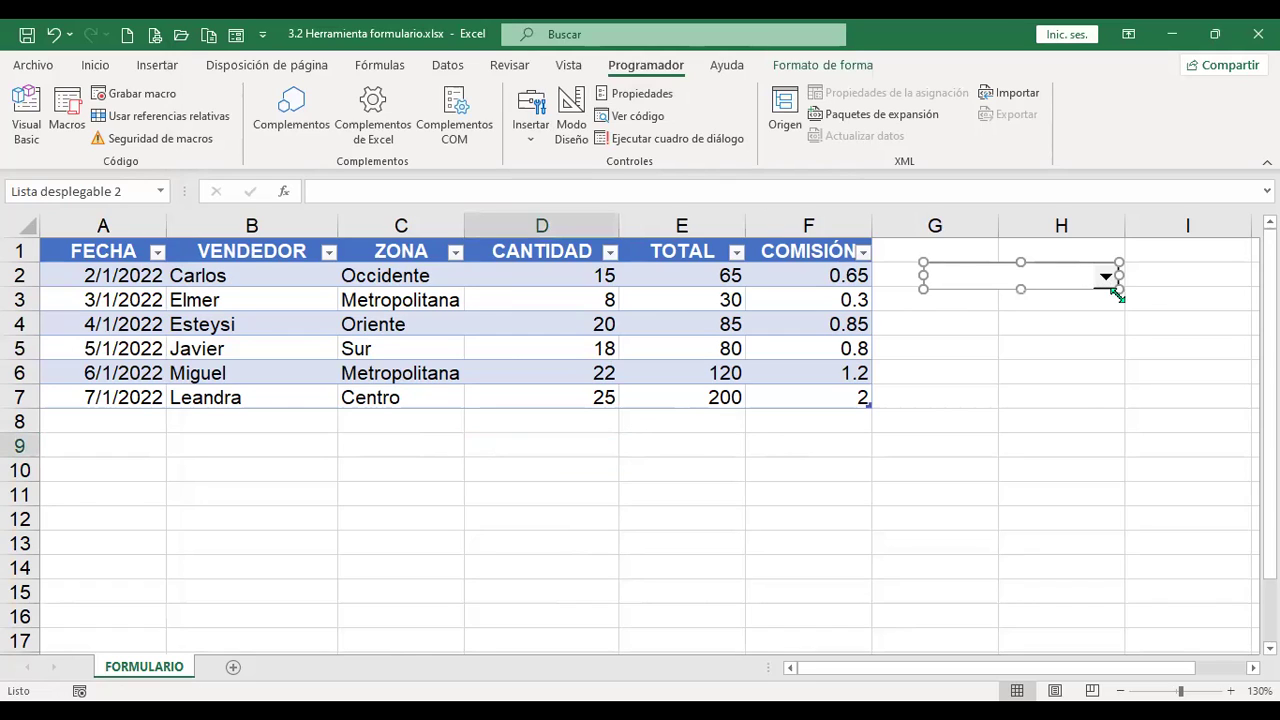
left_click(1097, 392)
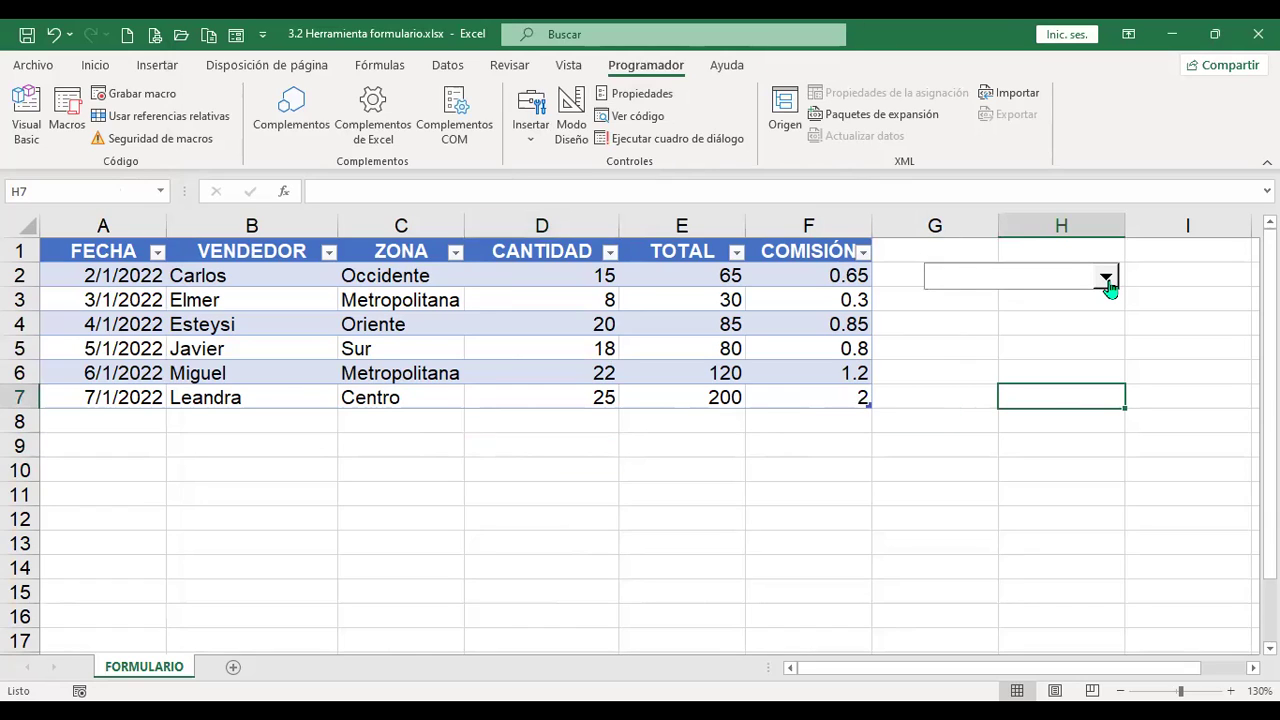
Step: Test the combo box by opening and closing its drop-down list several times
left_click(1107, 280)
left_click(1086, 364)
left_click(1086, 364)
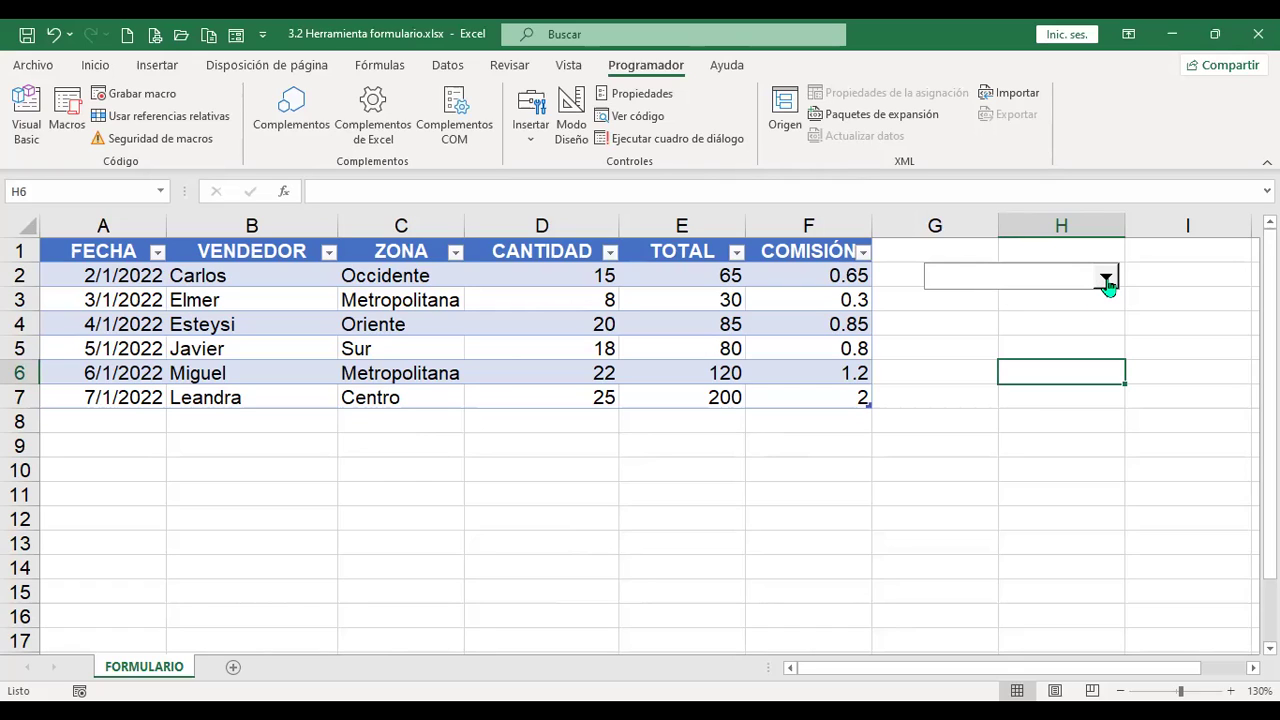
left_click(1107, 280)
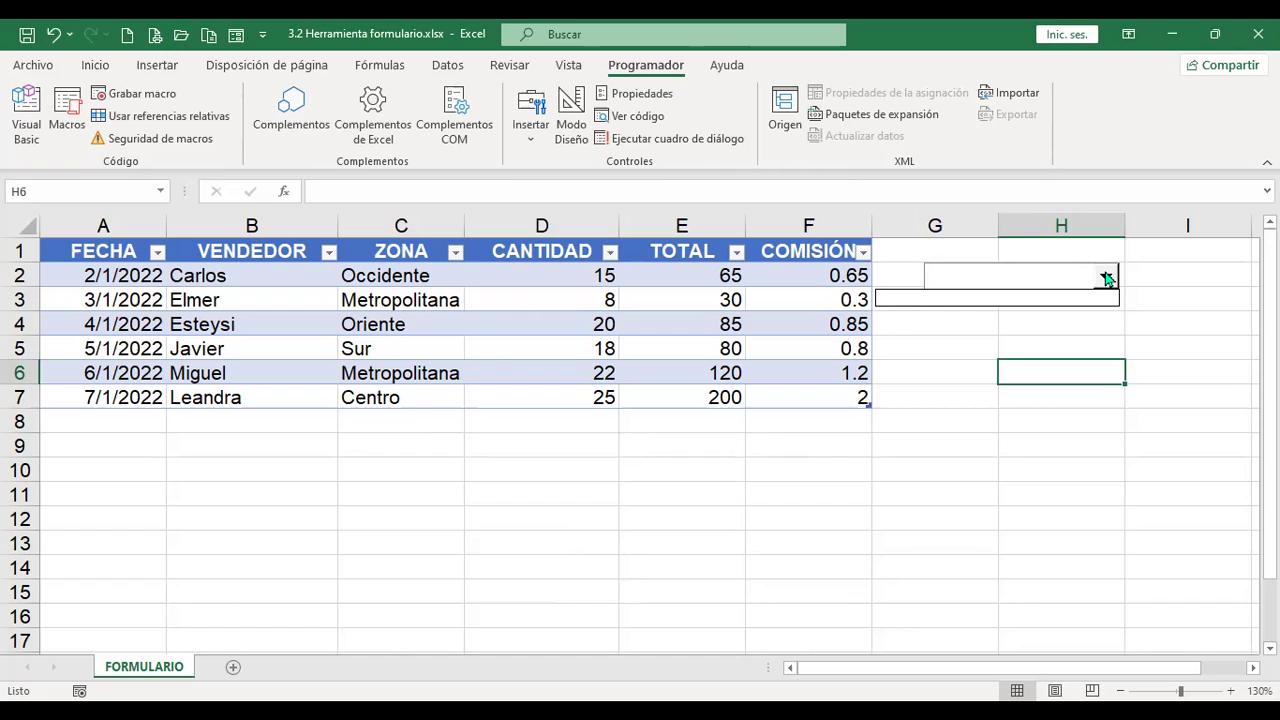
left_click(1107, 278)
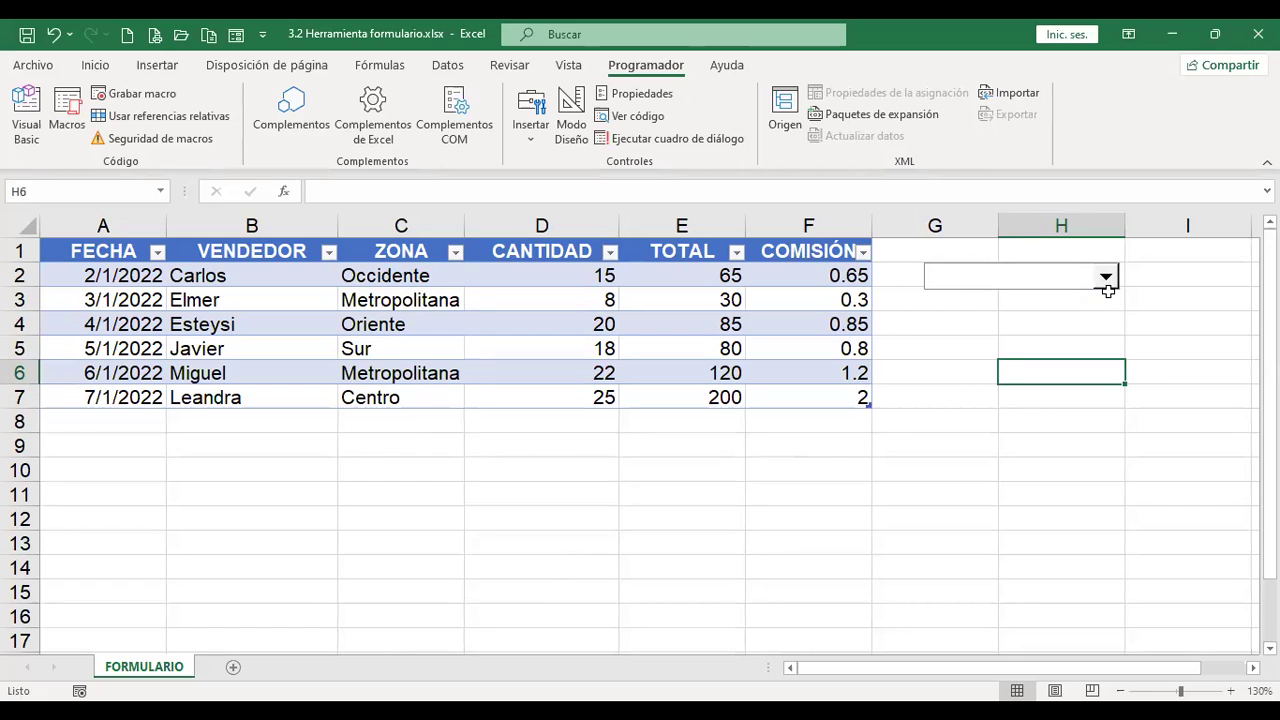
left_click(1105, 285)
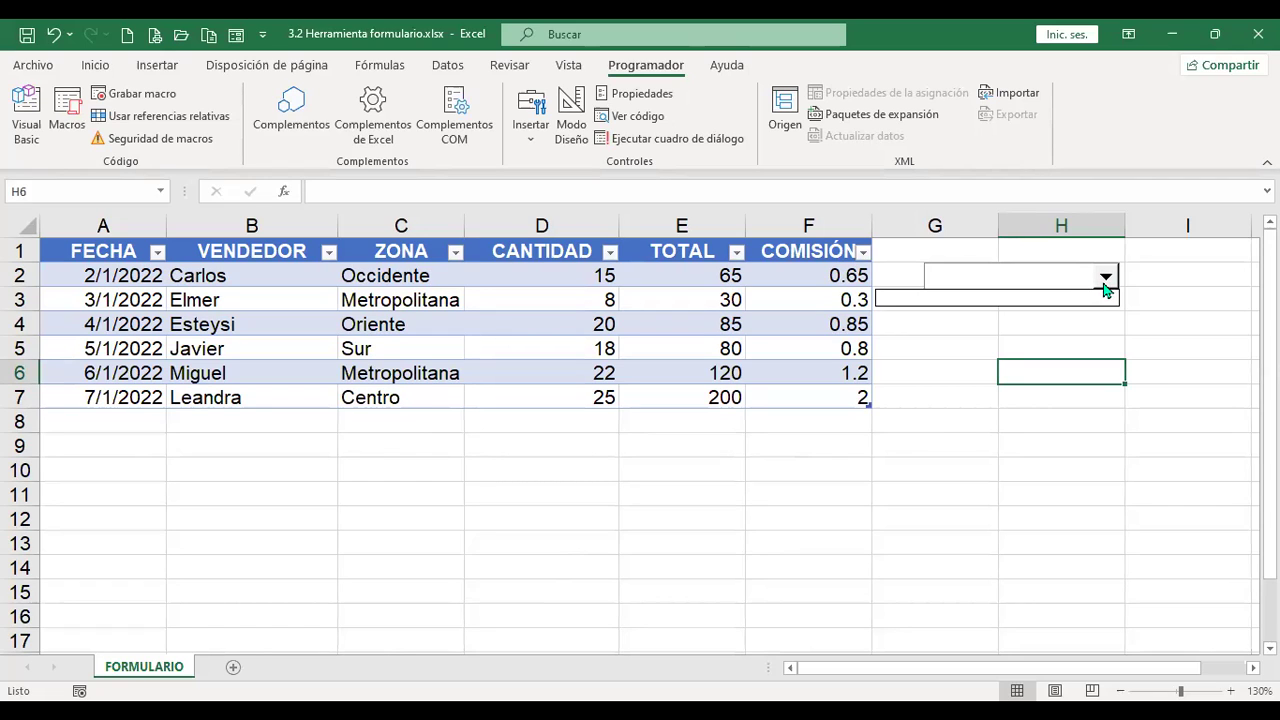
left_click(1107, 278)
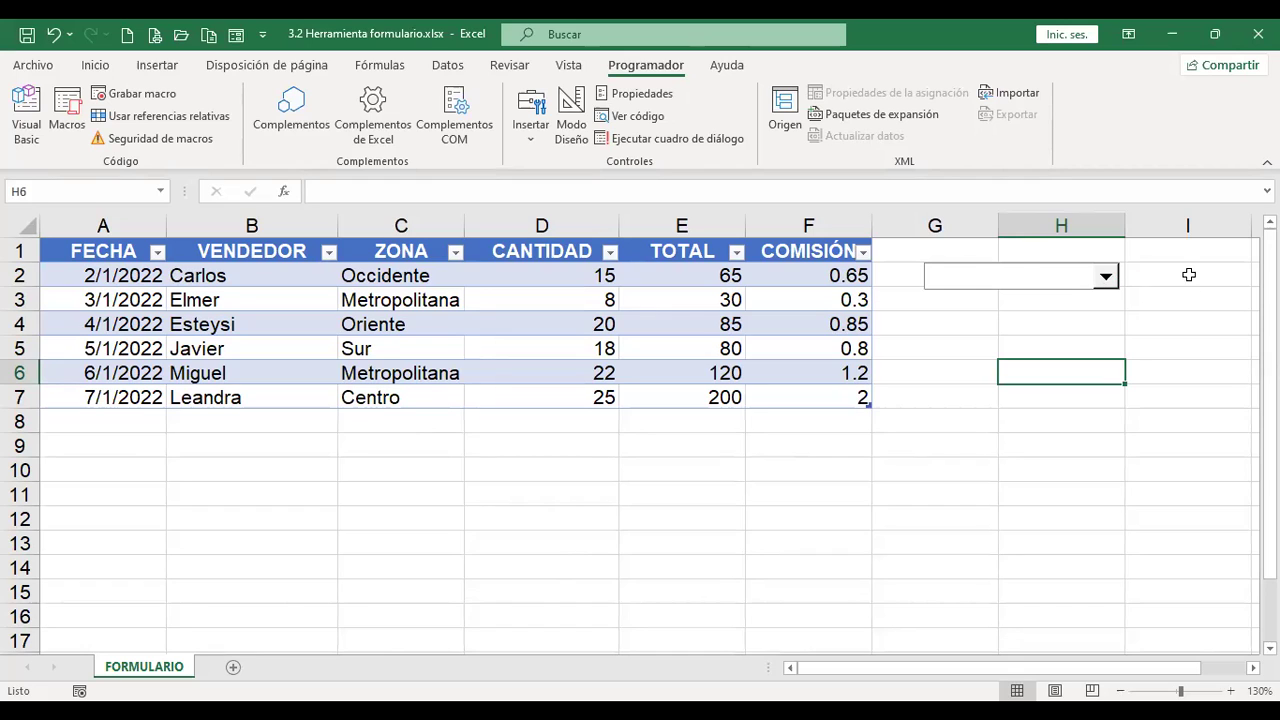
Step: Delete the combo box beside the table
left_click(1063, 277, "ctrl")
right_click(1063, 277)
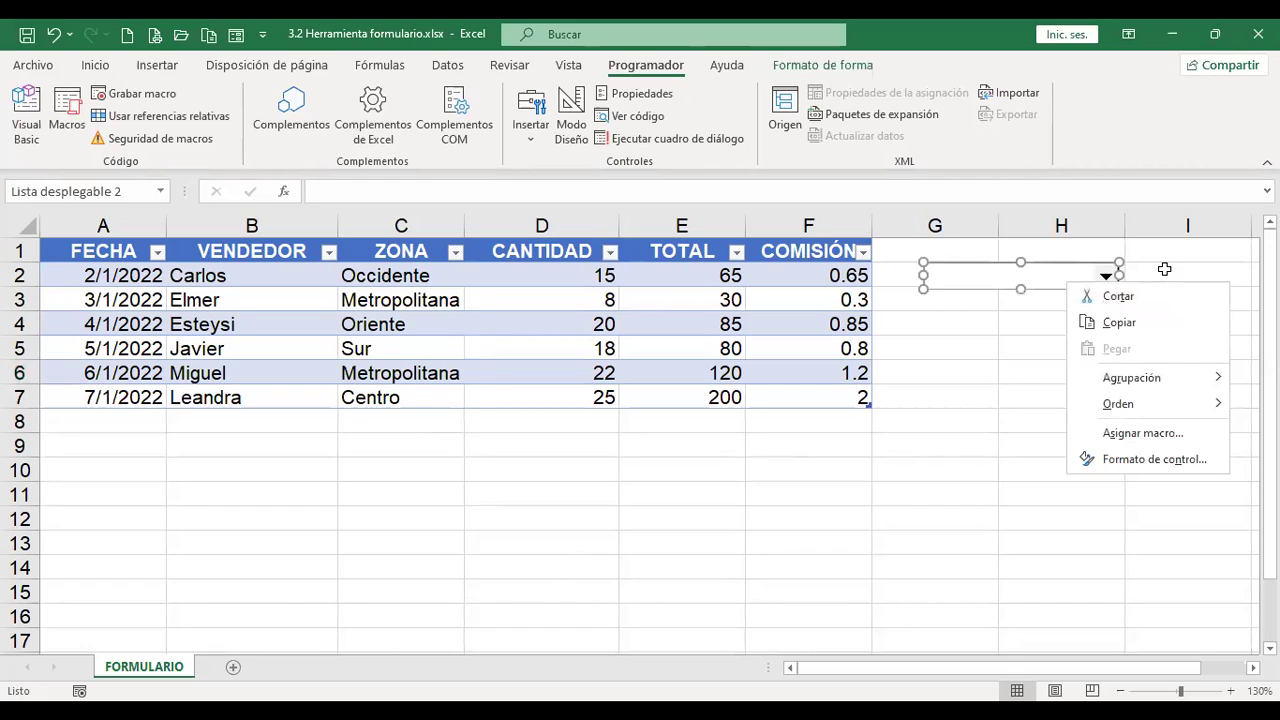
key("Escape")
key("Delete")
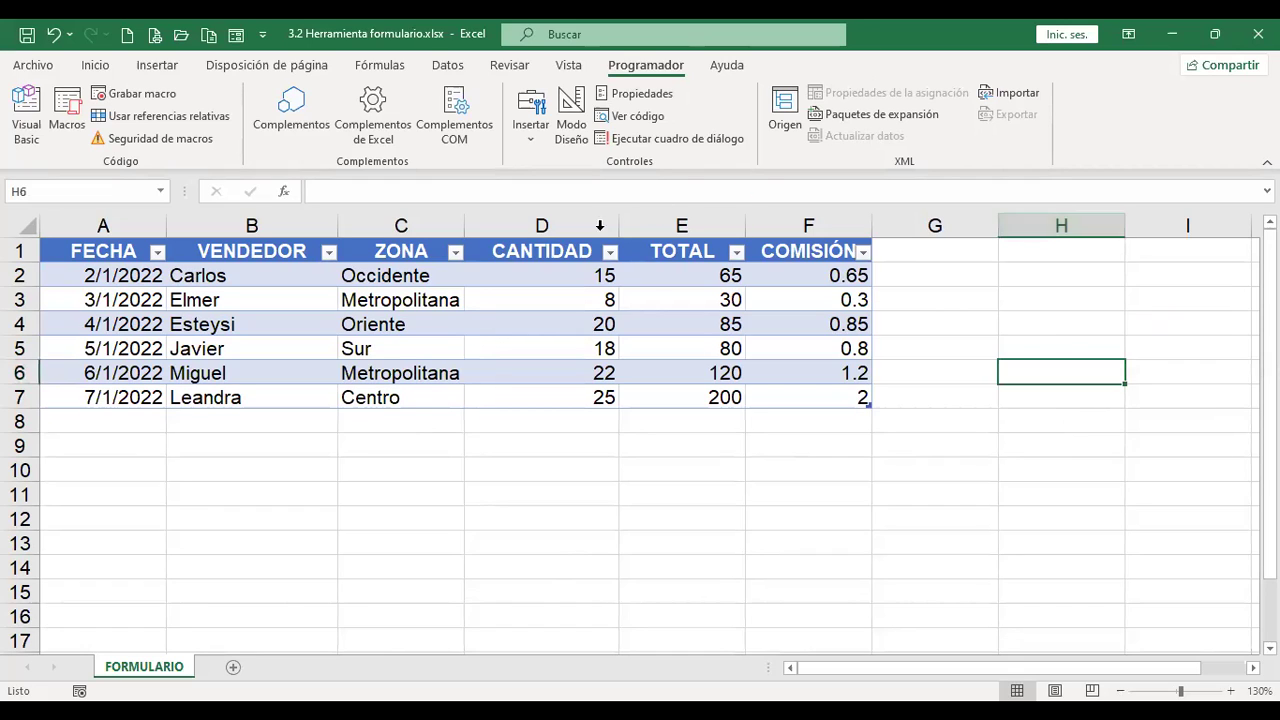
left_click(531, 140)
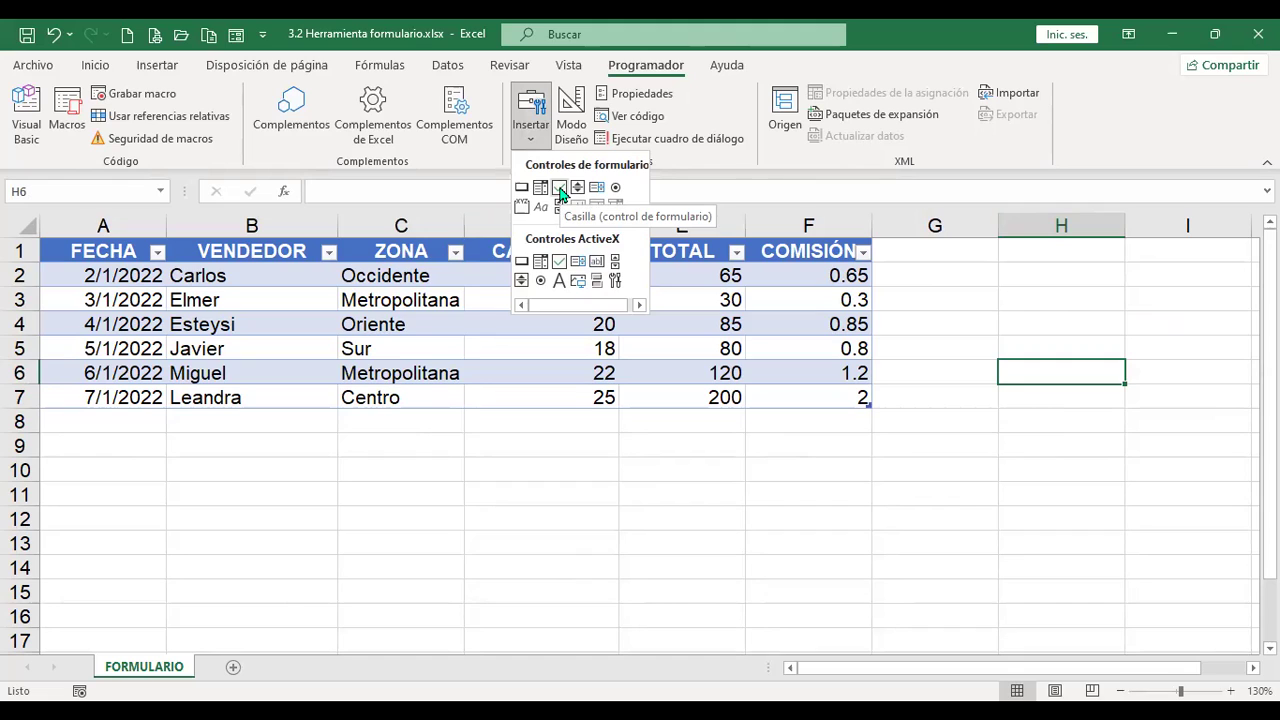
left_click(889, 257)
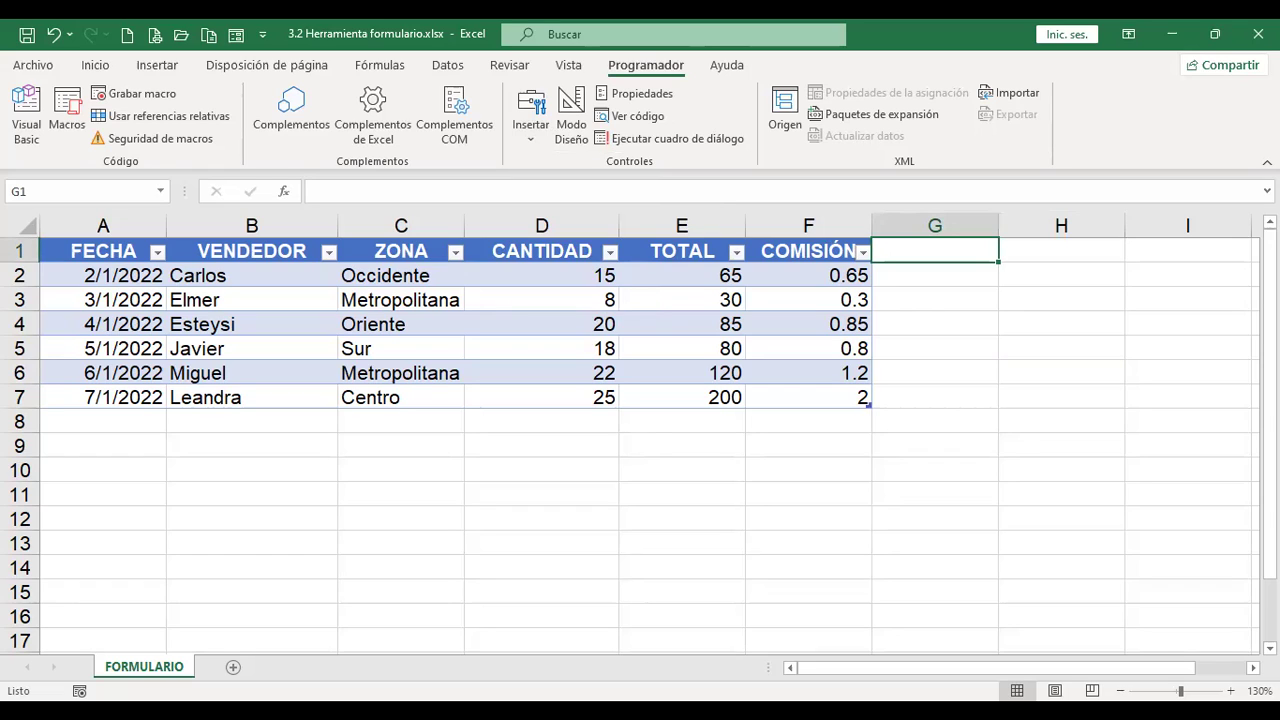
Step: Add a table column headed HORAS EXTRAS in G1 and fit the column width to its heading
type("HORAS EXTRAS")
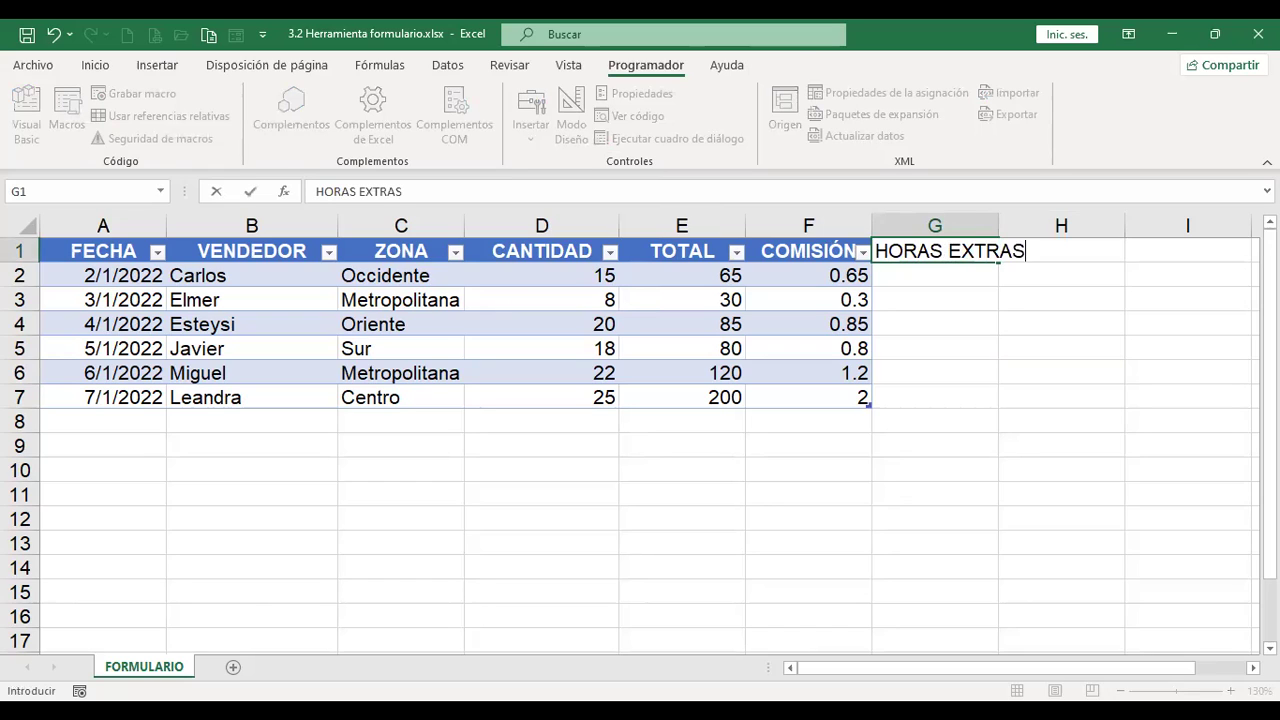
key("Return")
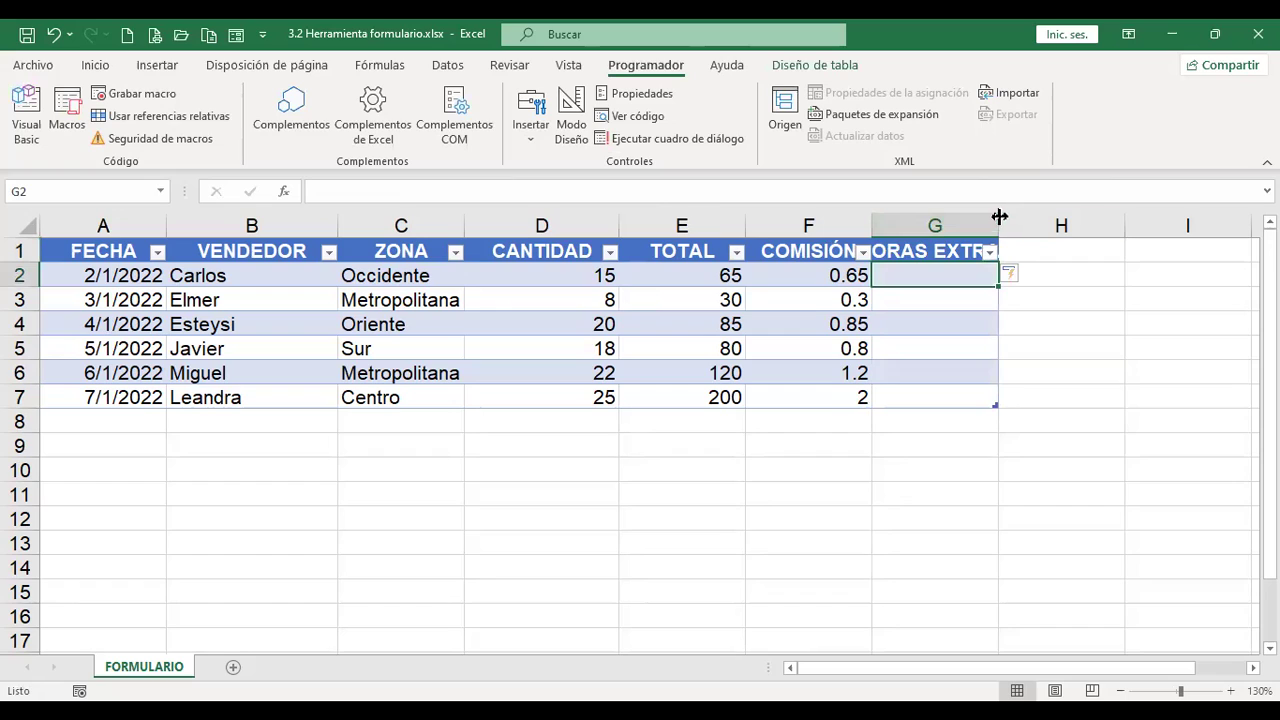
double_click(997, 216)
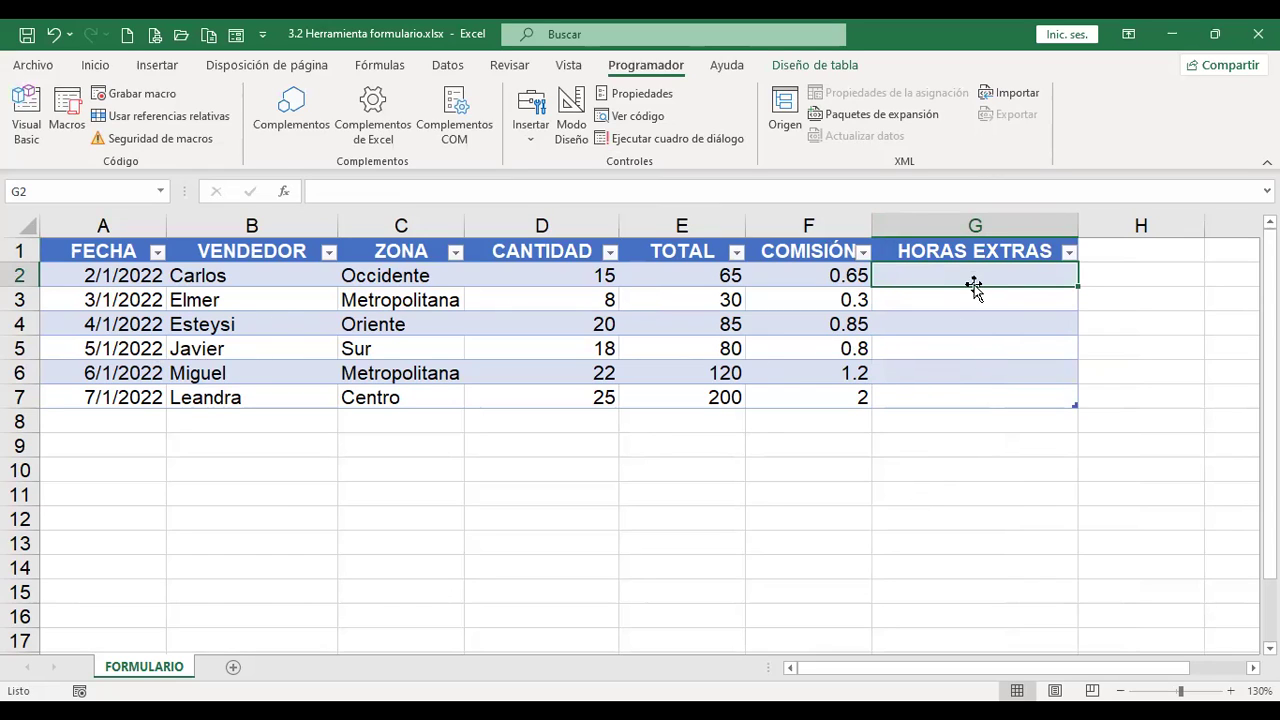
Step: Insert a check box form control in cell G2 under HORAS EXTRAS and widen it to fit its label
left_click(531, 145)
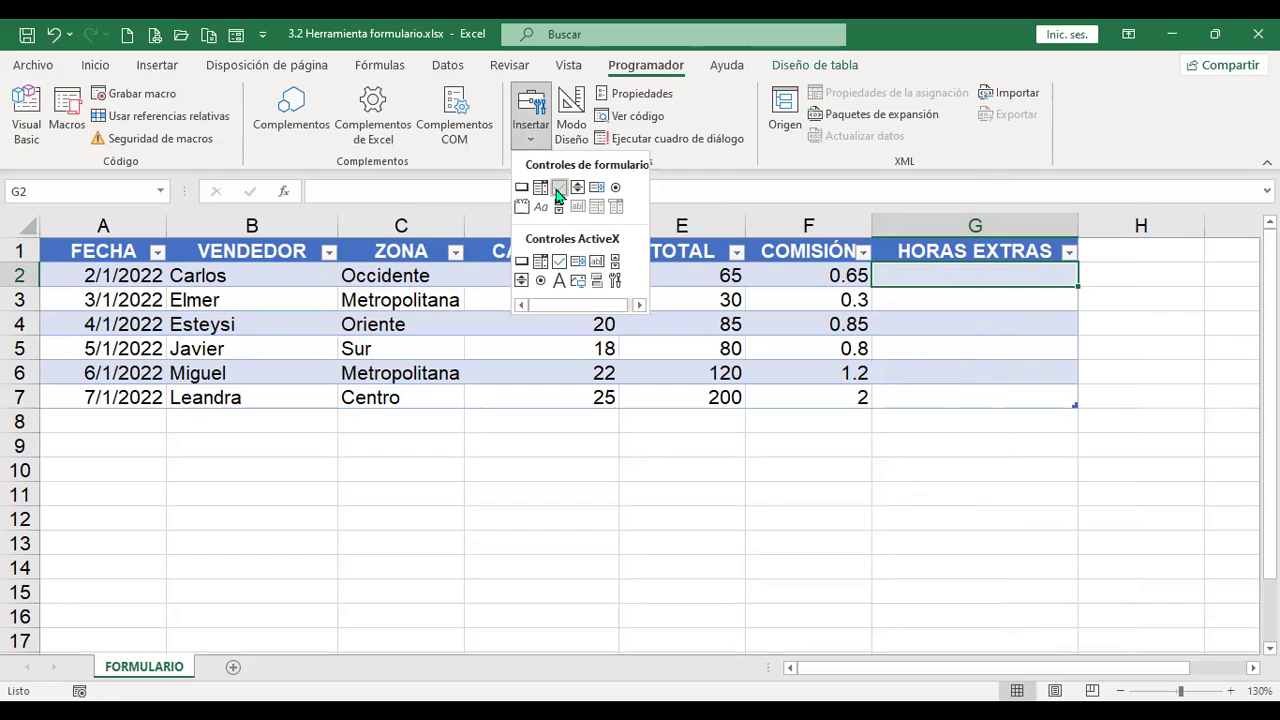
left_click(557, 190)
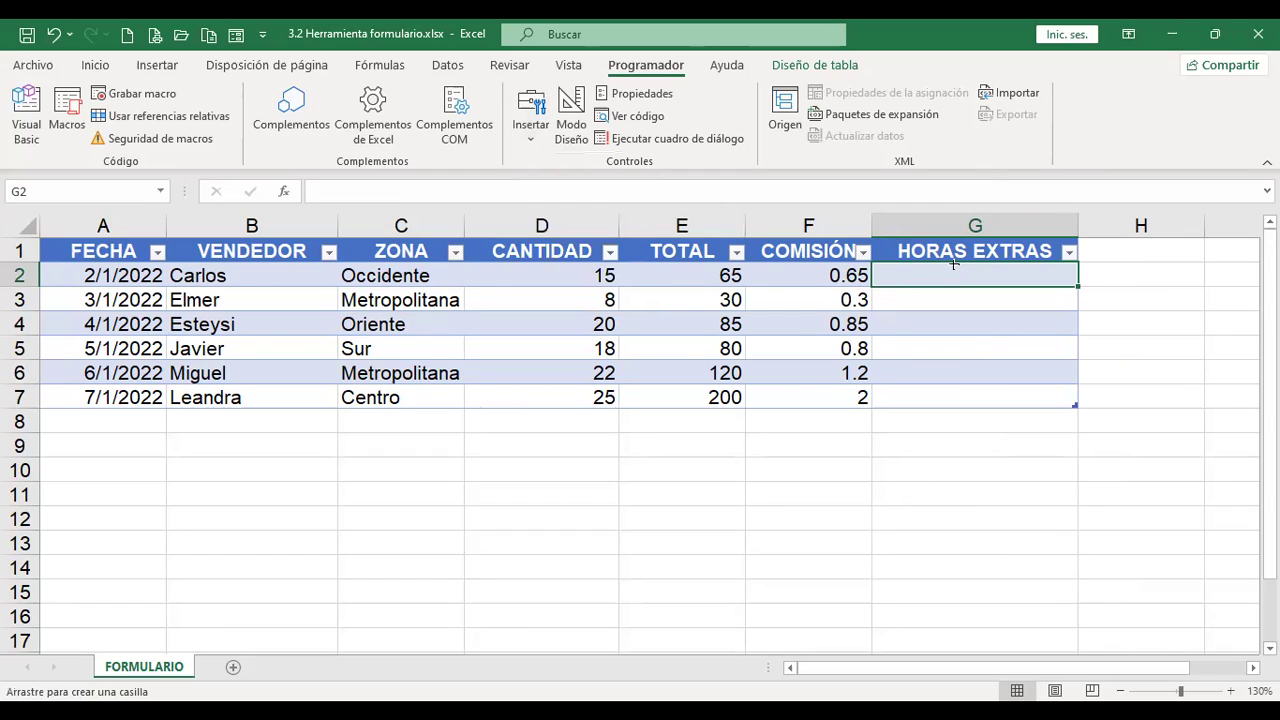
left_click_drag(953, 264, 1028, 291)
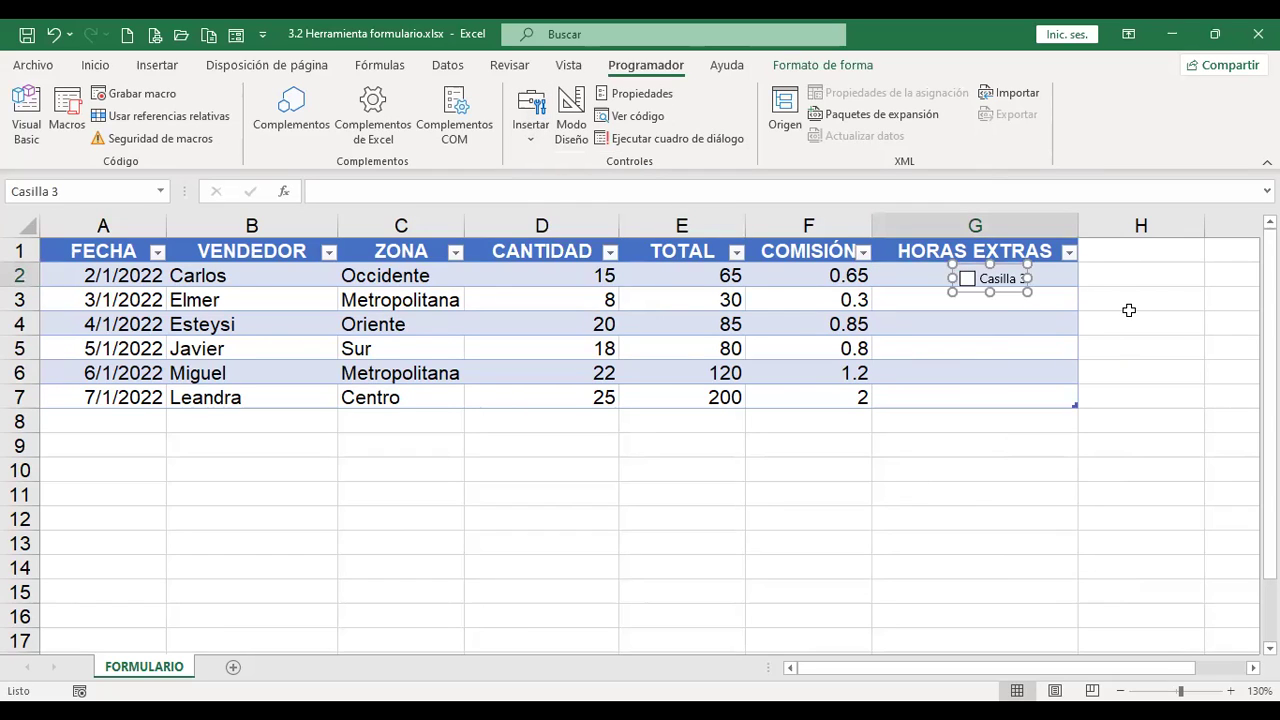
left_click_drag(1028, 278, 1044, 279)
left_click(1012, 279)
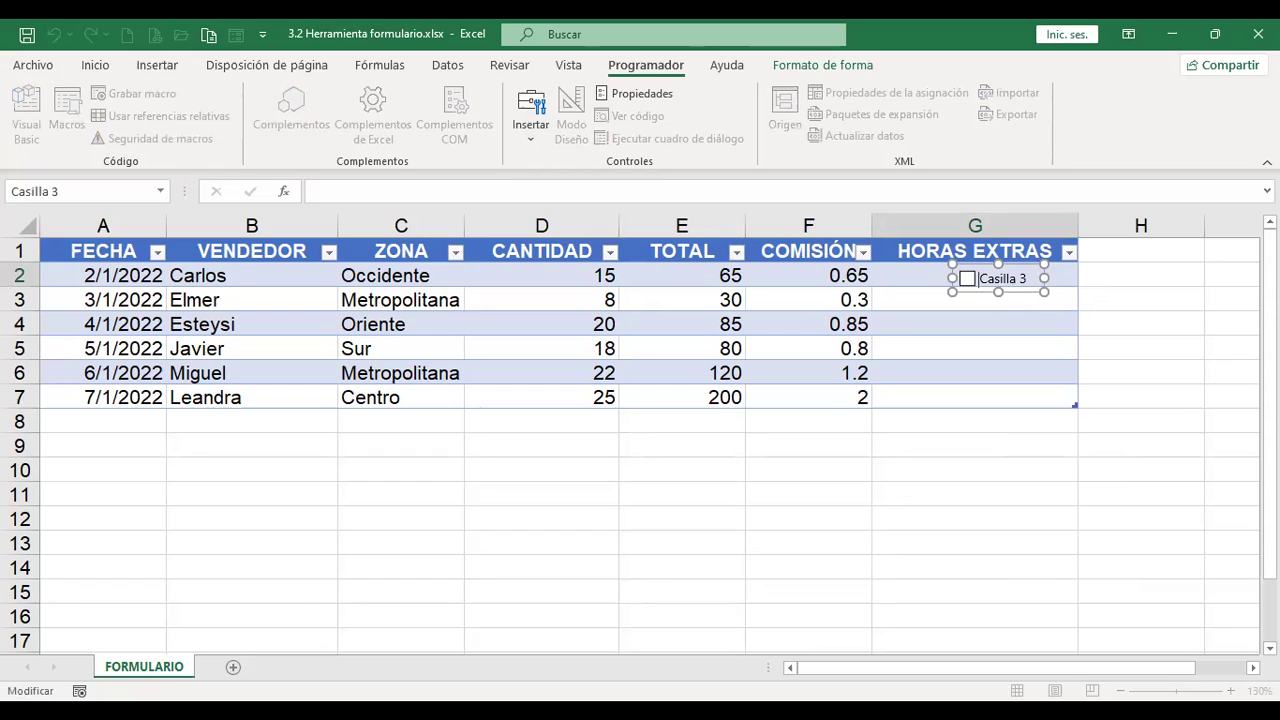
left_click(1134, 296)
Step: Test the check box in G2 by switching it on and off several times
left_click(967, 281)
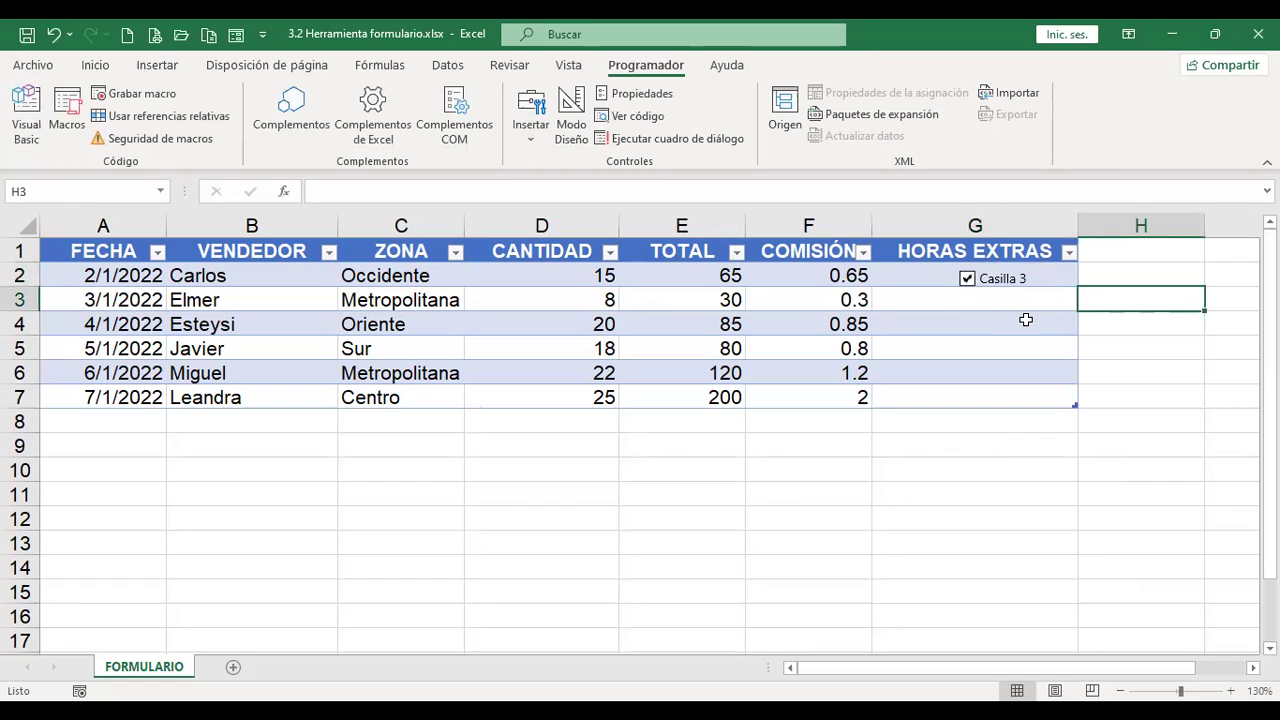
left_click(966, 280)
left_click(969, 284)
left_click(970, 282)
left_click(1010, 291)
left_click(1007, 290)
left_click(1024, 289)
left_click(1024, 289)
Step: Replace the label text of the check box in G2 with Cheque
left_click(984, 279, "ctrl")
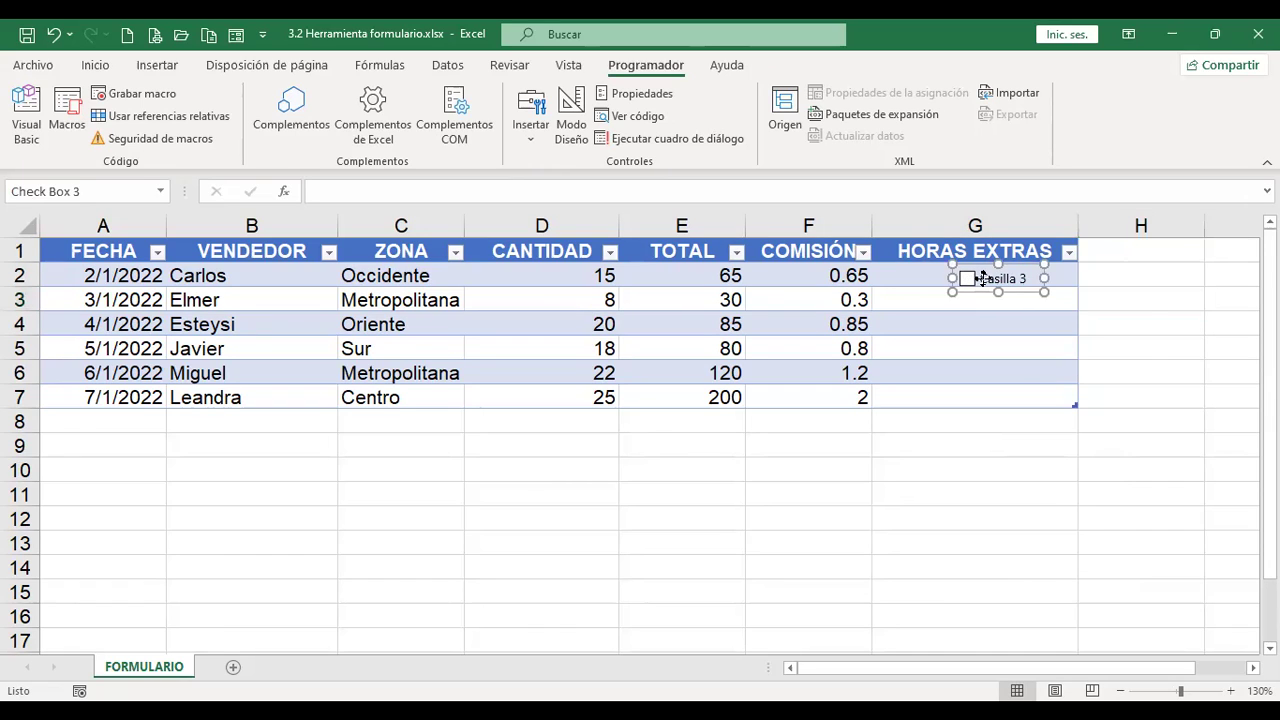
right_click(984, 279)
left_click(1049, 376)
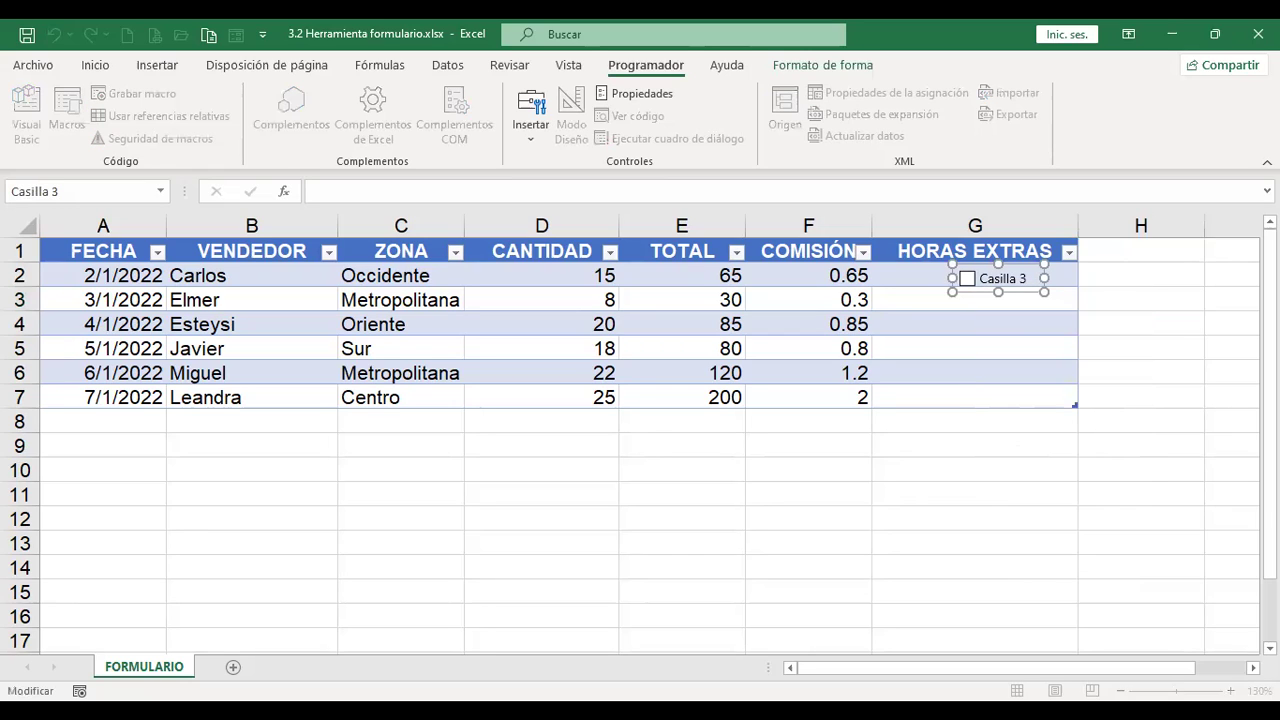
left_click_drag(980, 280, 1025, 281)
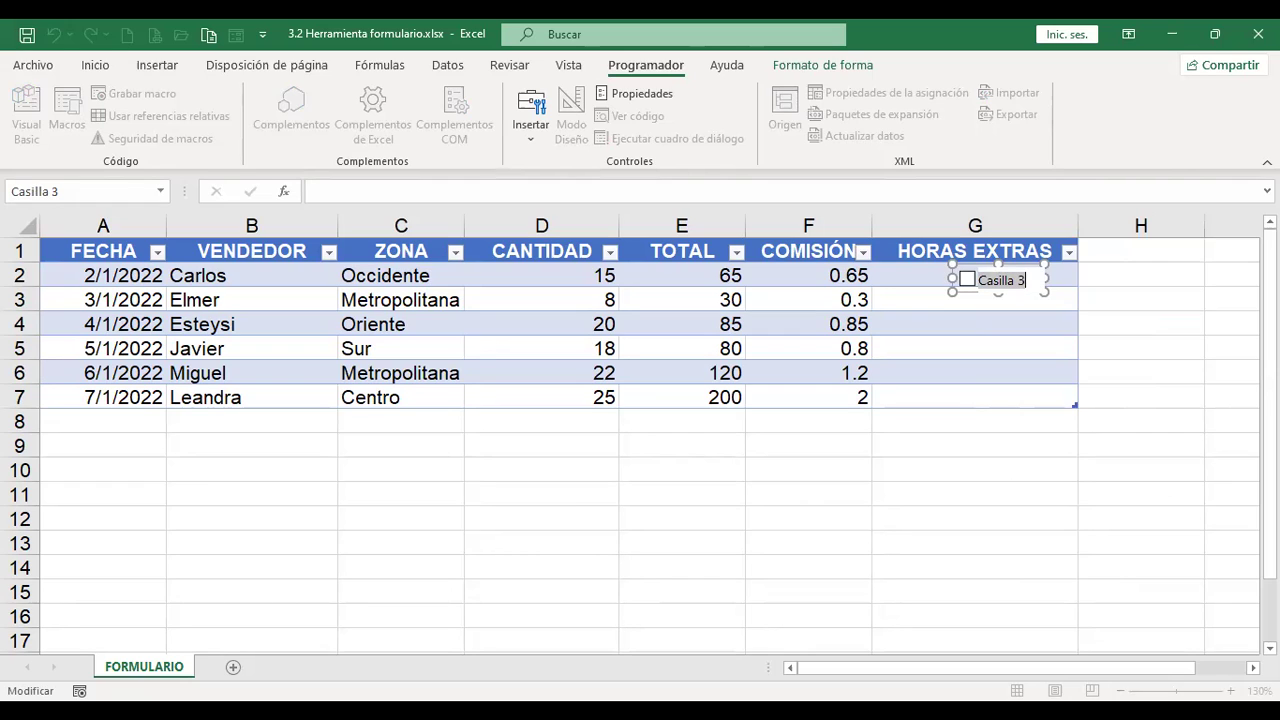
type("cheque")
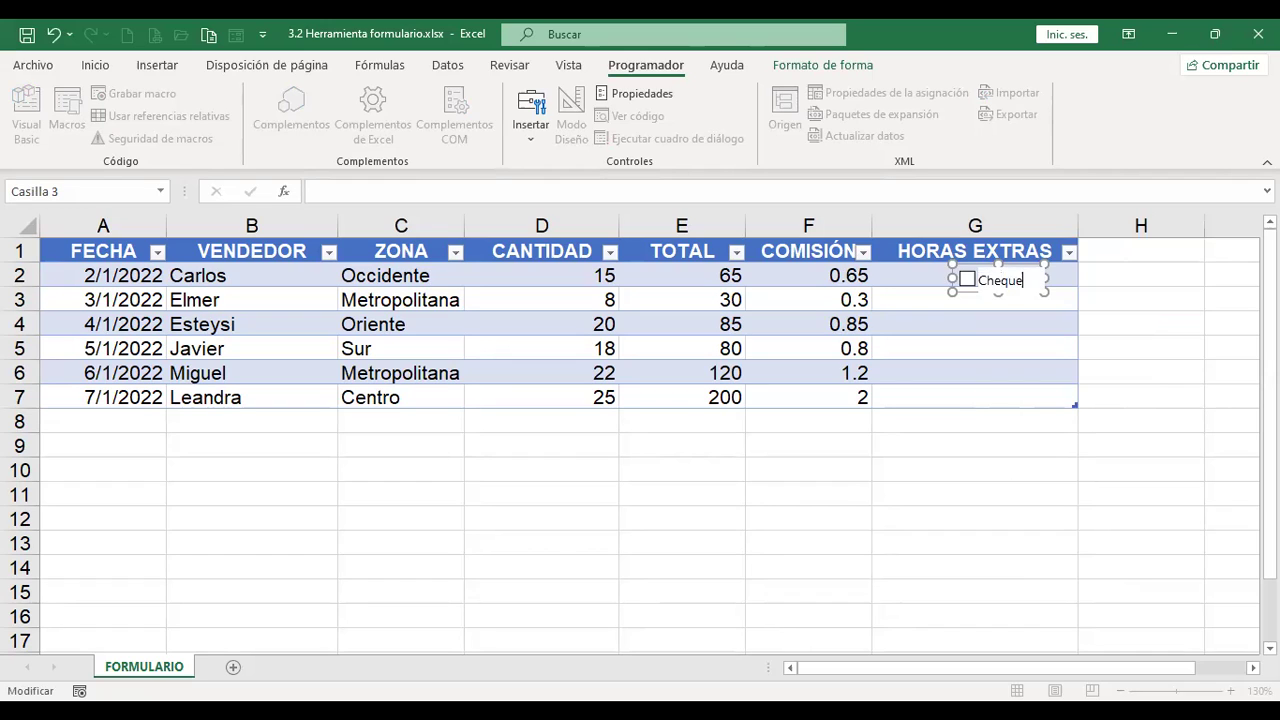
left_click(1113, 322)
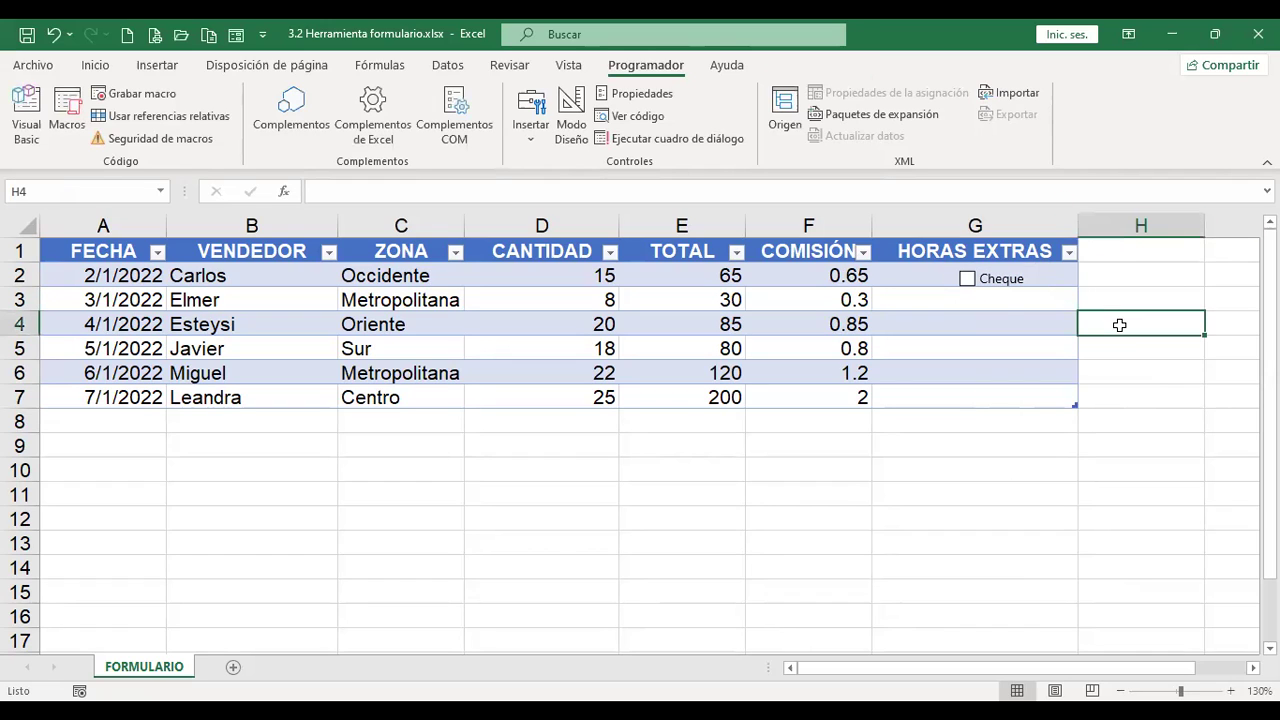
Step: Remove the entire label text from the check box in G2 and leave it unchecked
left_click(1003, 285)
right_click(1003, 285)
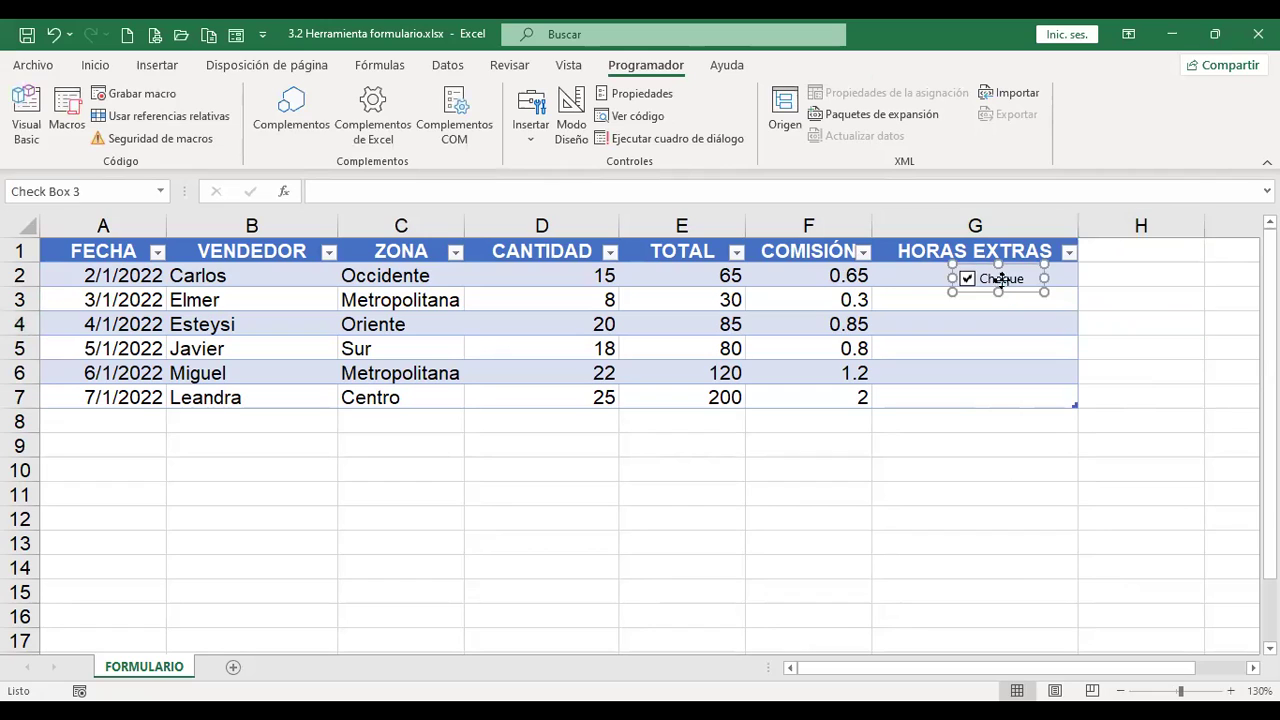
left_click(1089, 380)
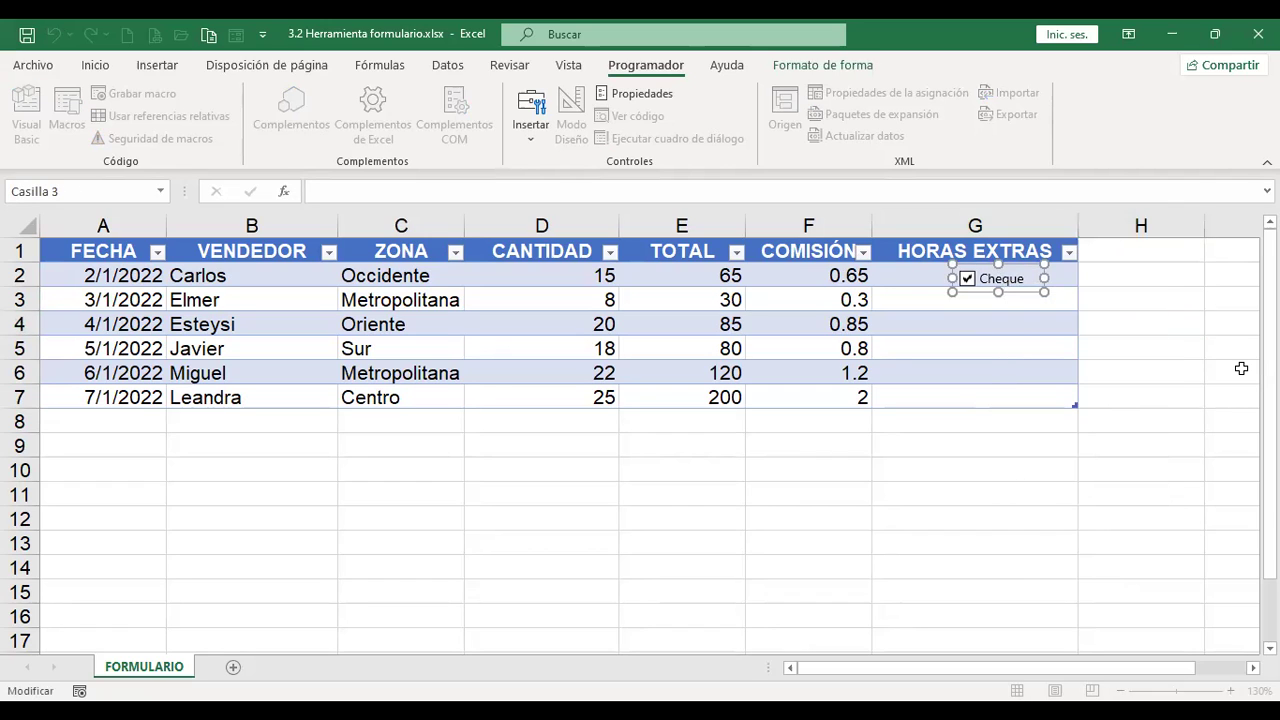
key("Delete")
key("Delete")
key("Delete")
key("Delete")
key("Delete")
key("Delete")
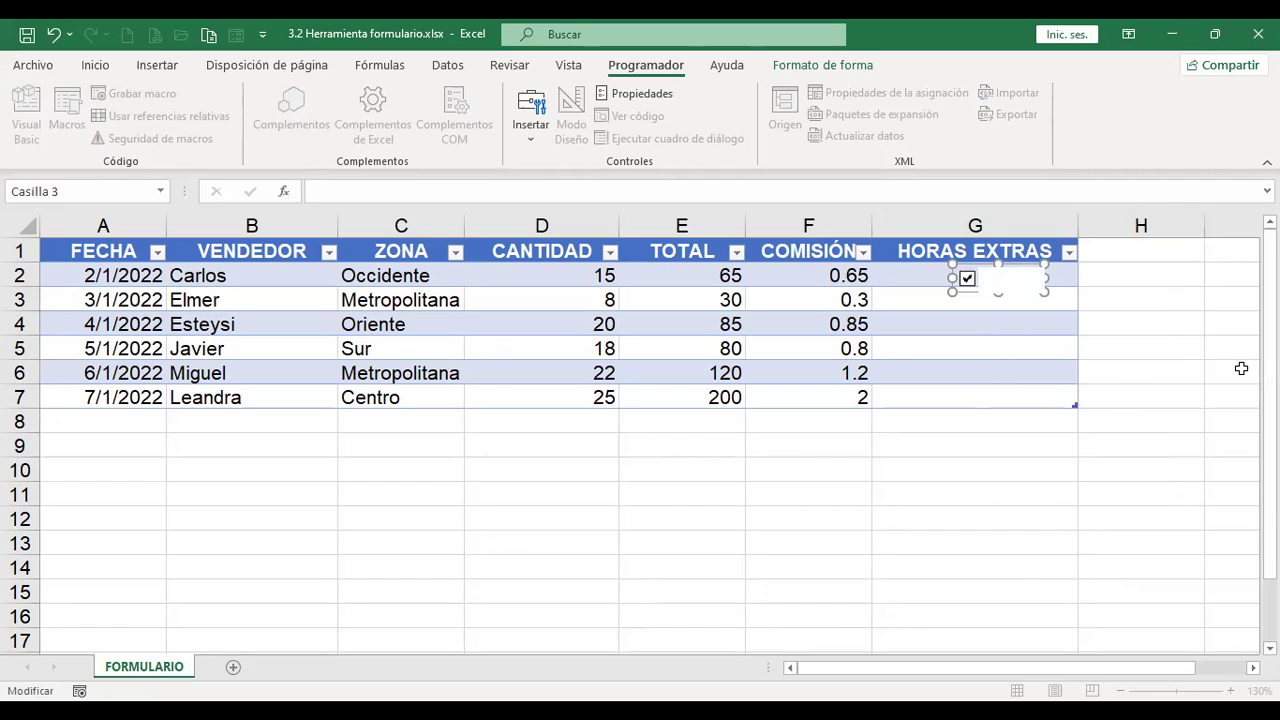
left_click(1111, 368)
left_click(998, 281)
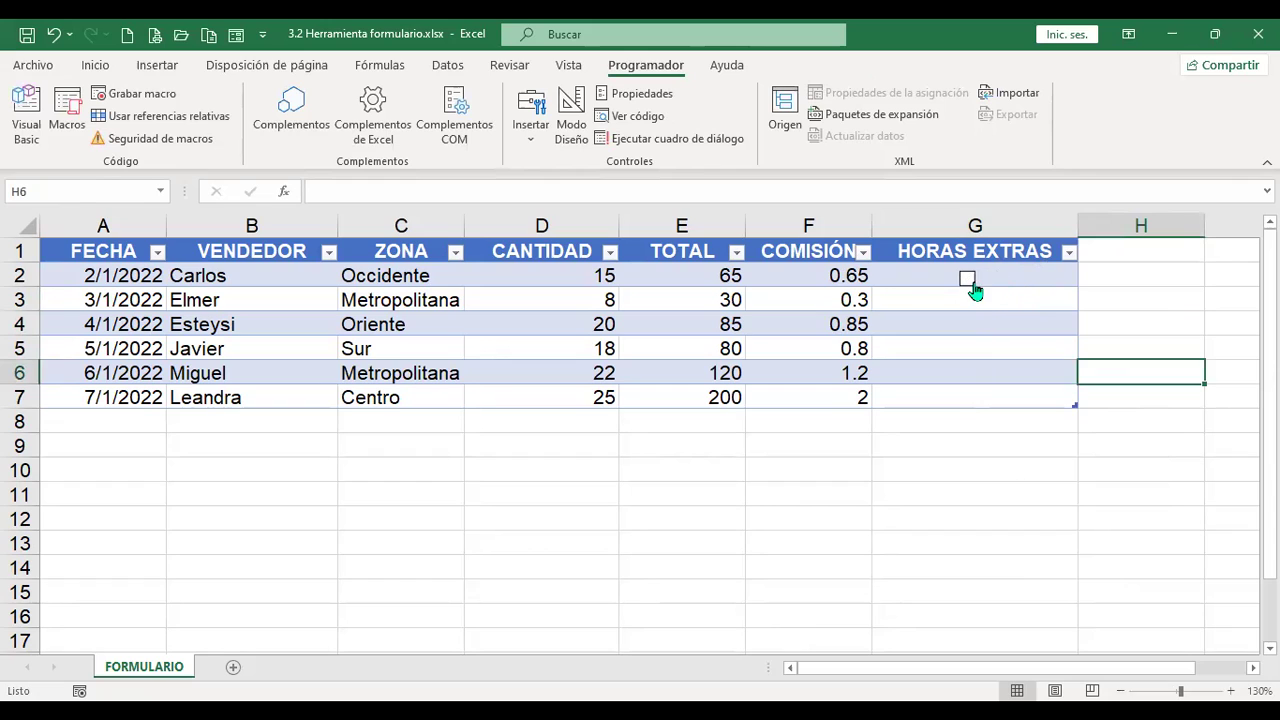
Step: Narrow the frame of the check box in G2 so it encloses only the box
left_click(972, 281, "ctrl")
right_click(972, 281)
key("Escape")
left_click_drag(1044, 277, 984, 277)
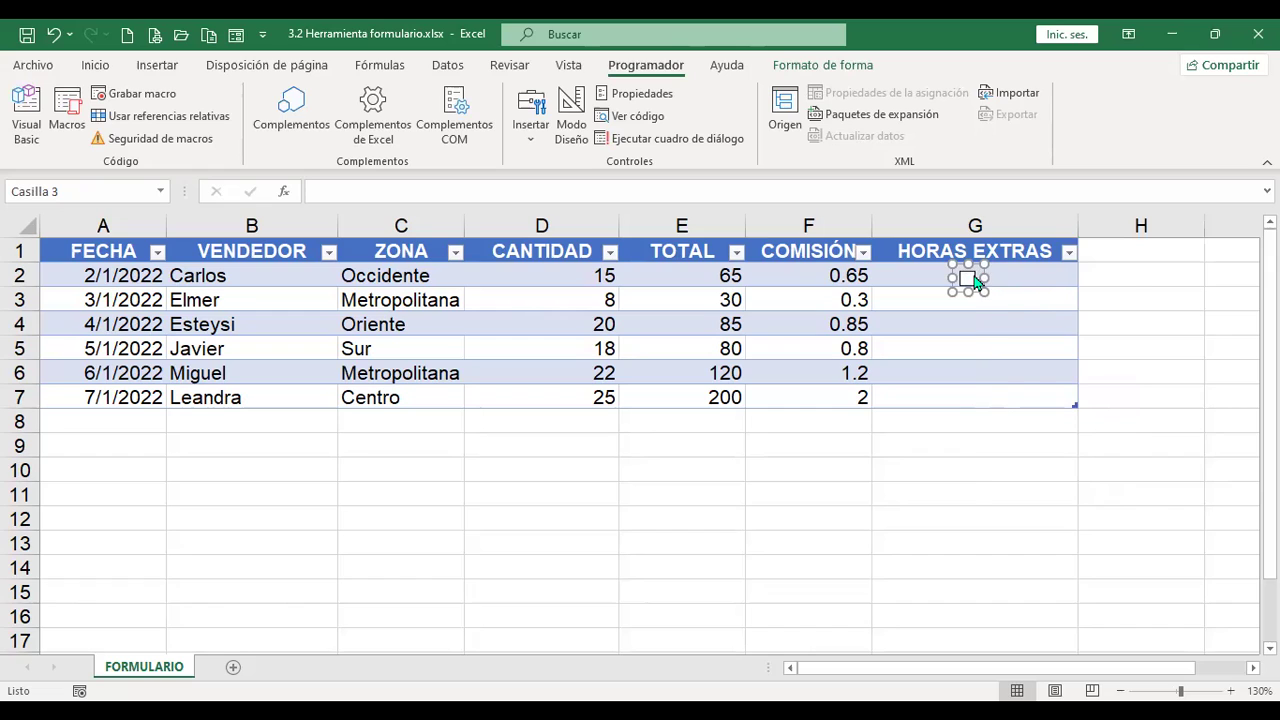
Step: Review the value, cell link and shading options in the format settings of the check box in G2
right_click(975, 277)
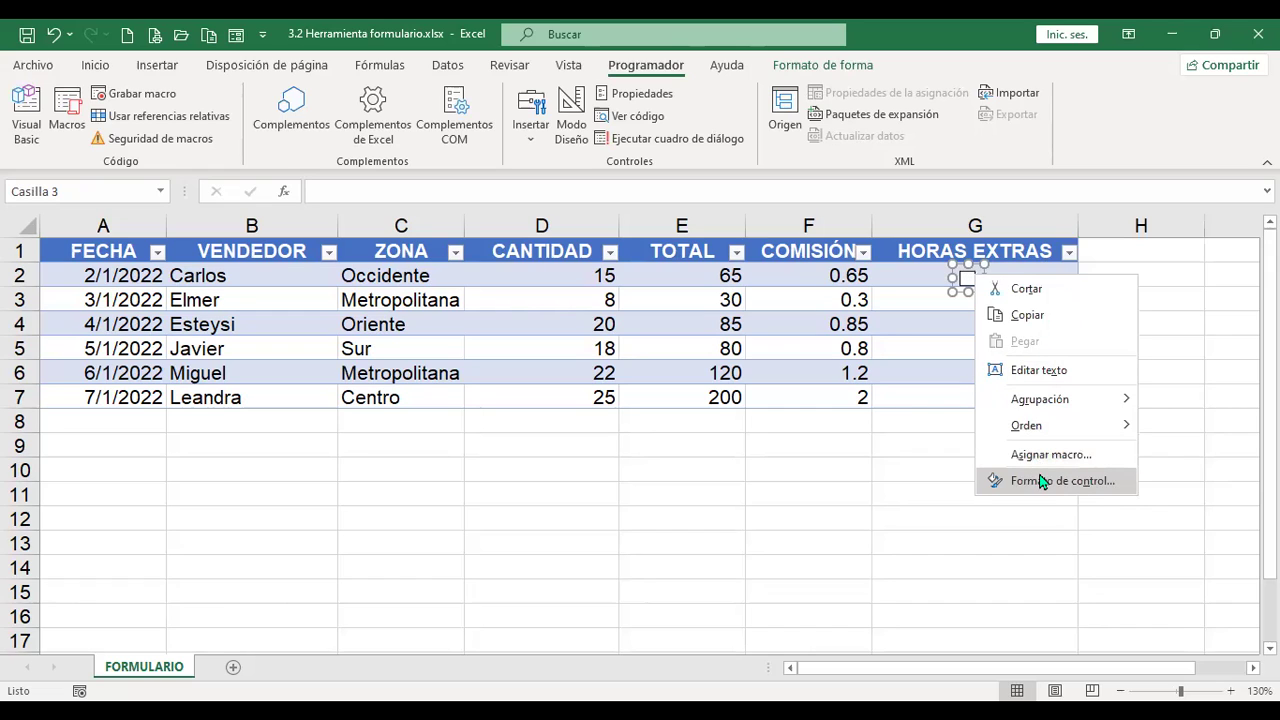
left_click(1044, 481)
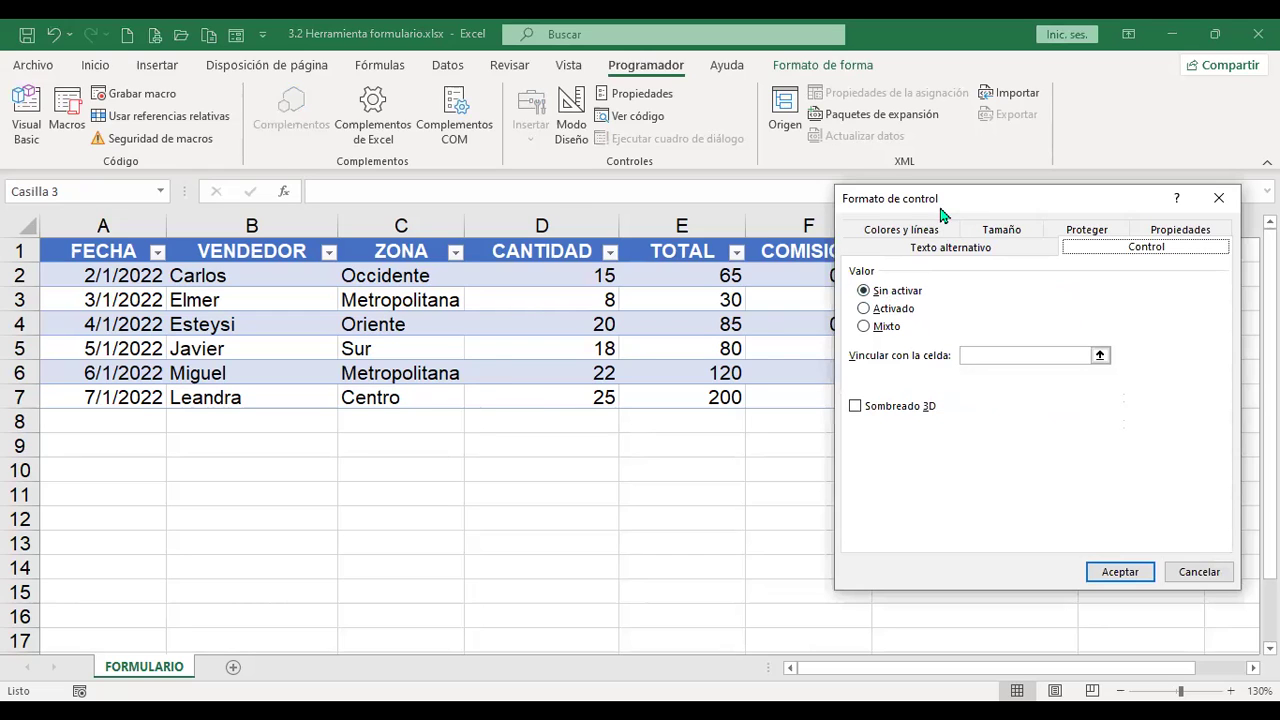
left_click_drag(940, 210, 571, 170)
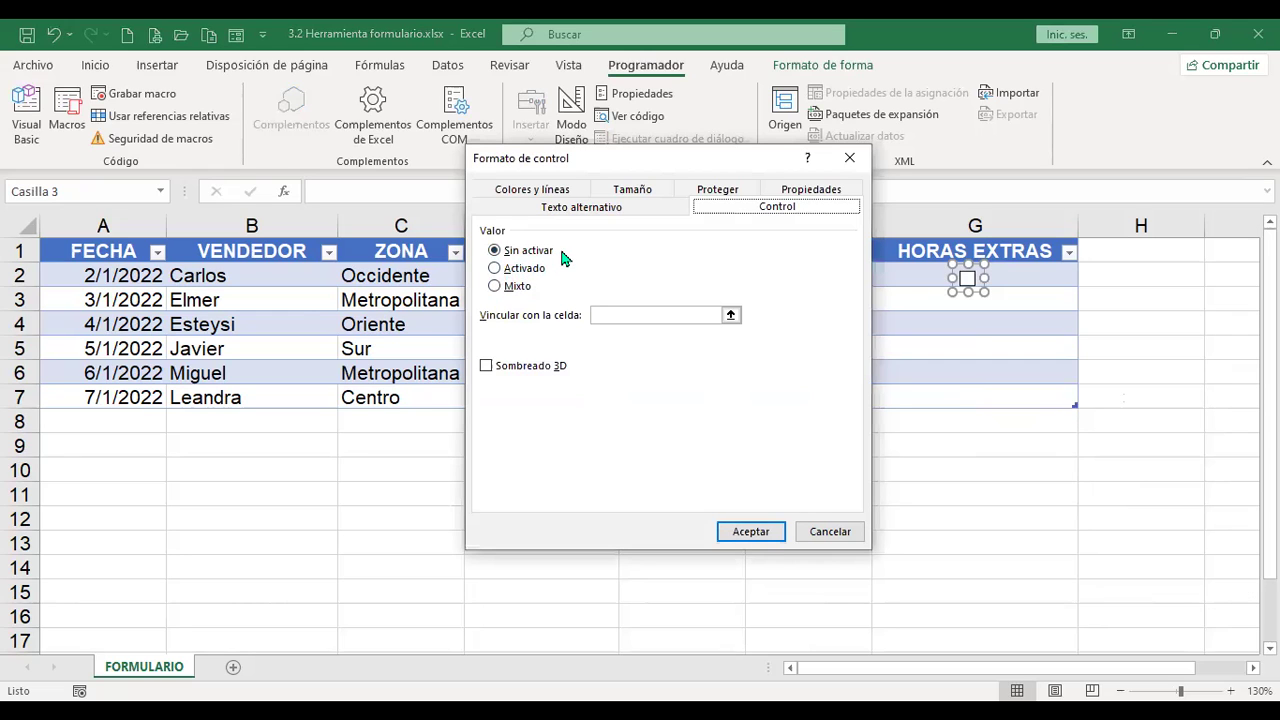
left_click(765, 533)
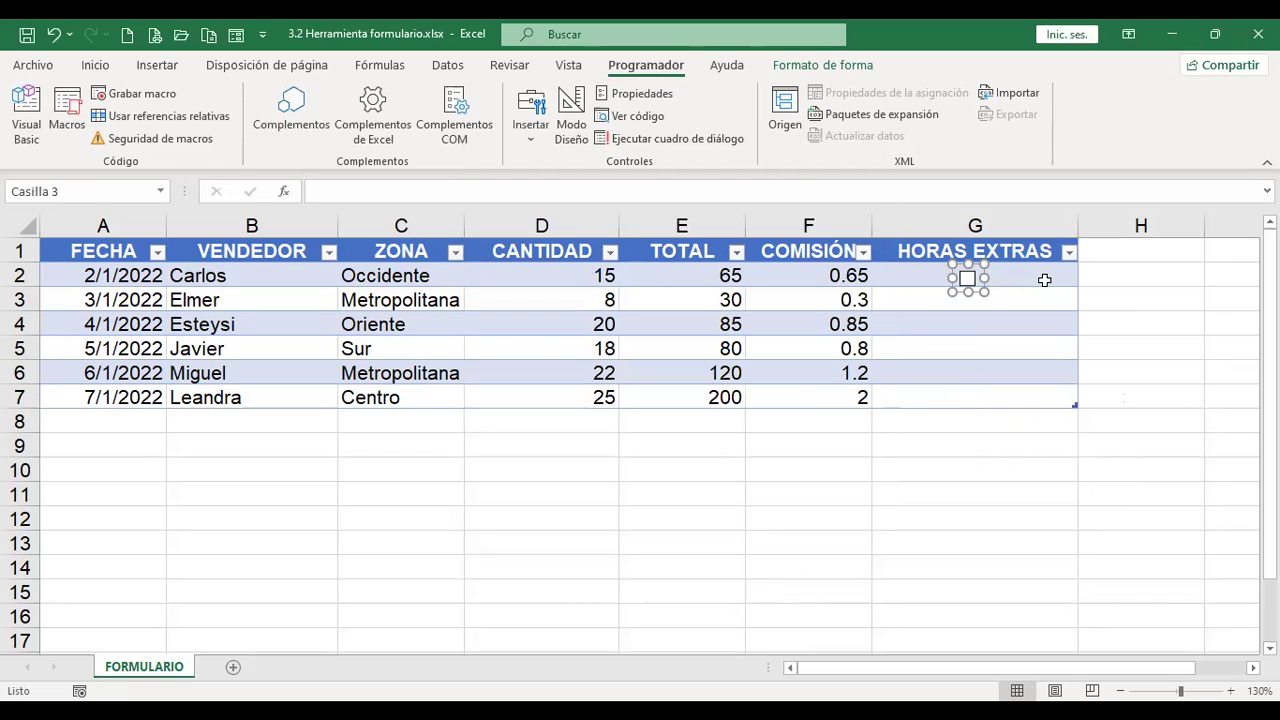
left_click(1108, 305)
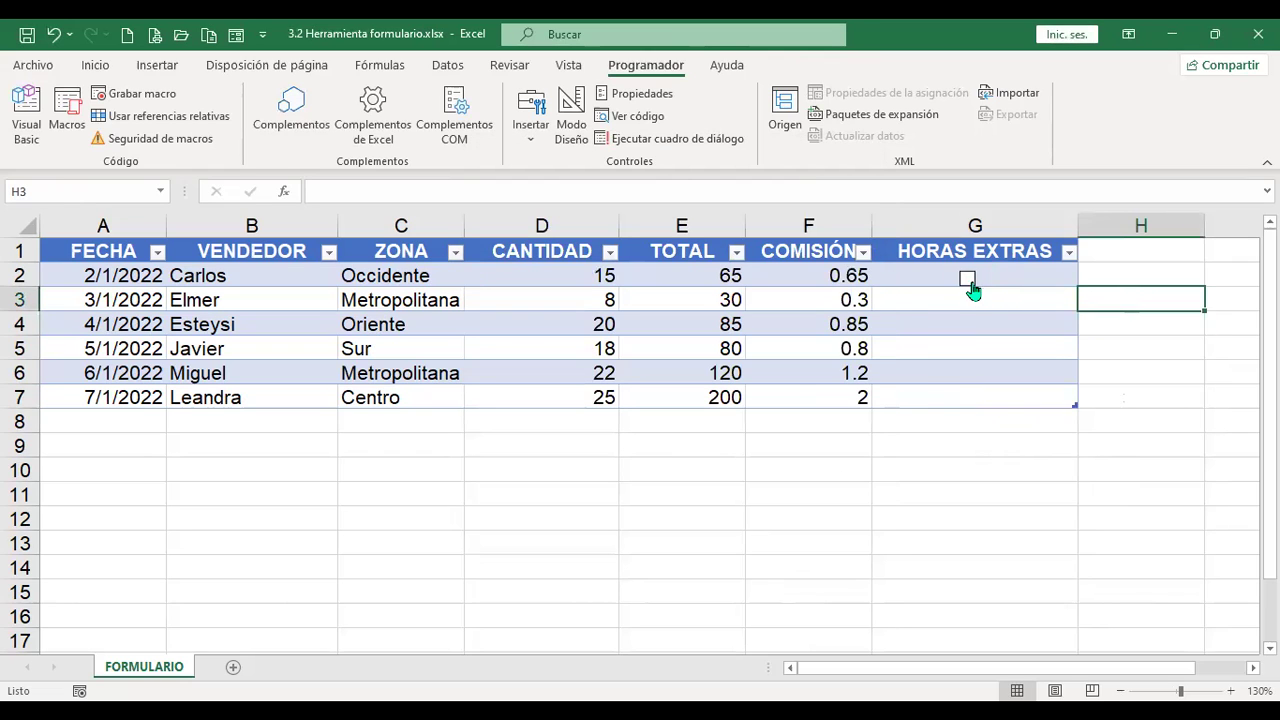
Step: Set the value of the check box in G2 to Activado in its control format
left_click(970, 286, "ctrl")
right_click(970, 286)
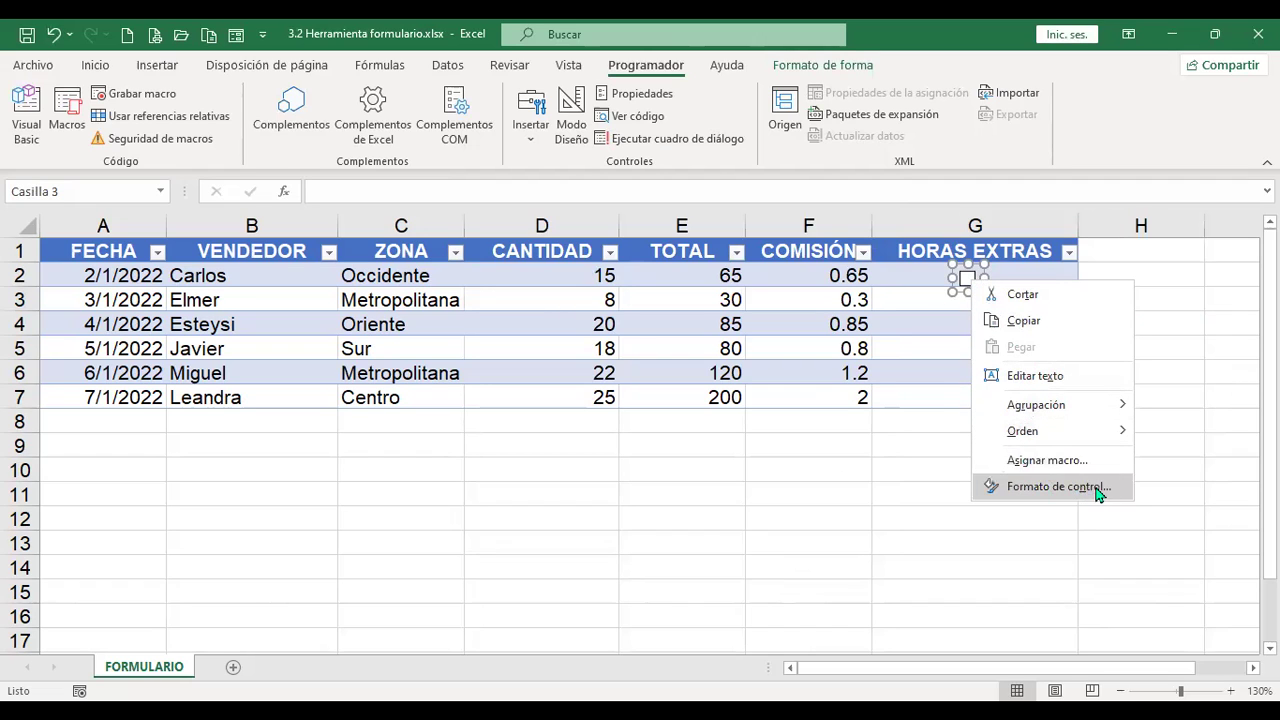
left_click(655, 100)
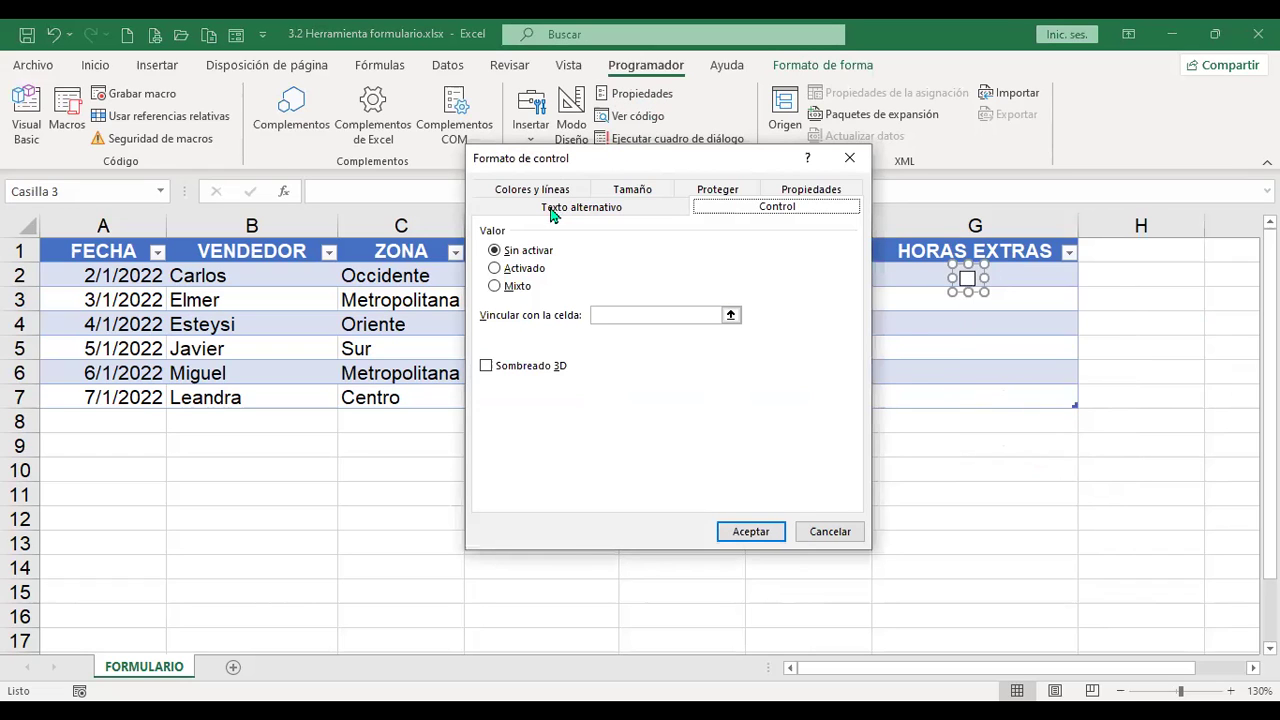
left_click(494, 268)
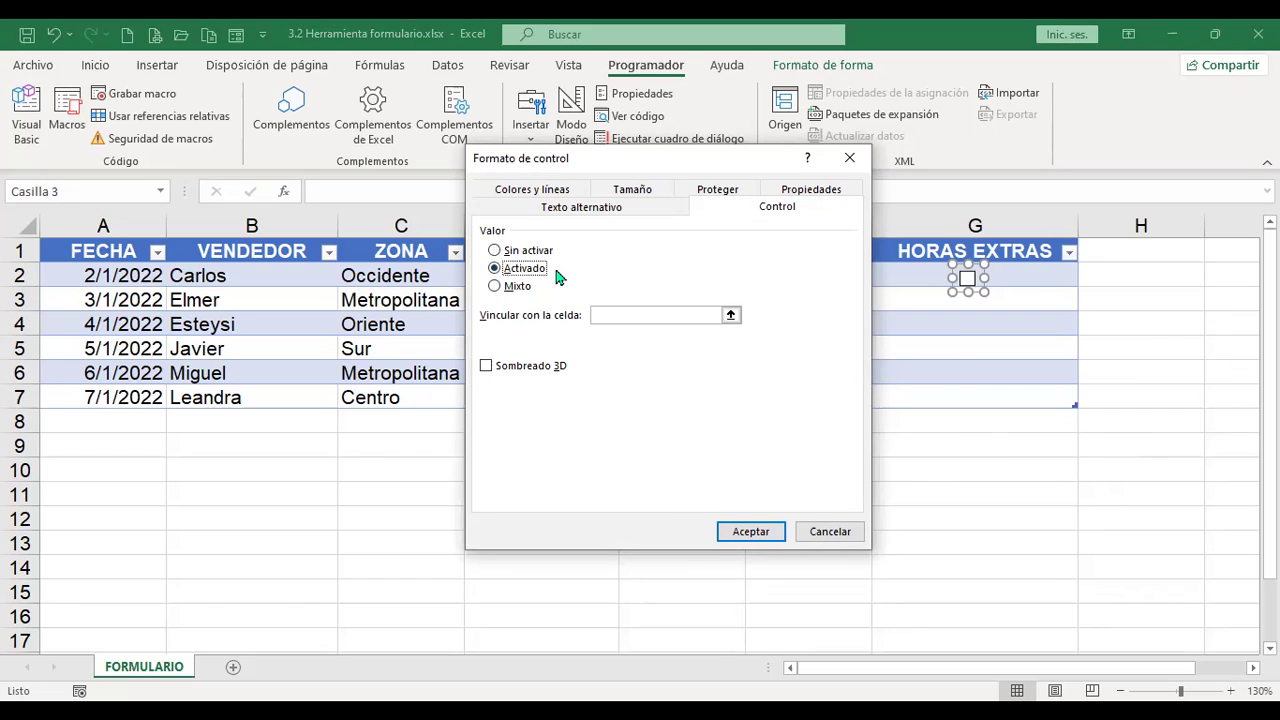
left_click(748, 532)
left_click(905, 490)
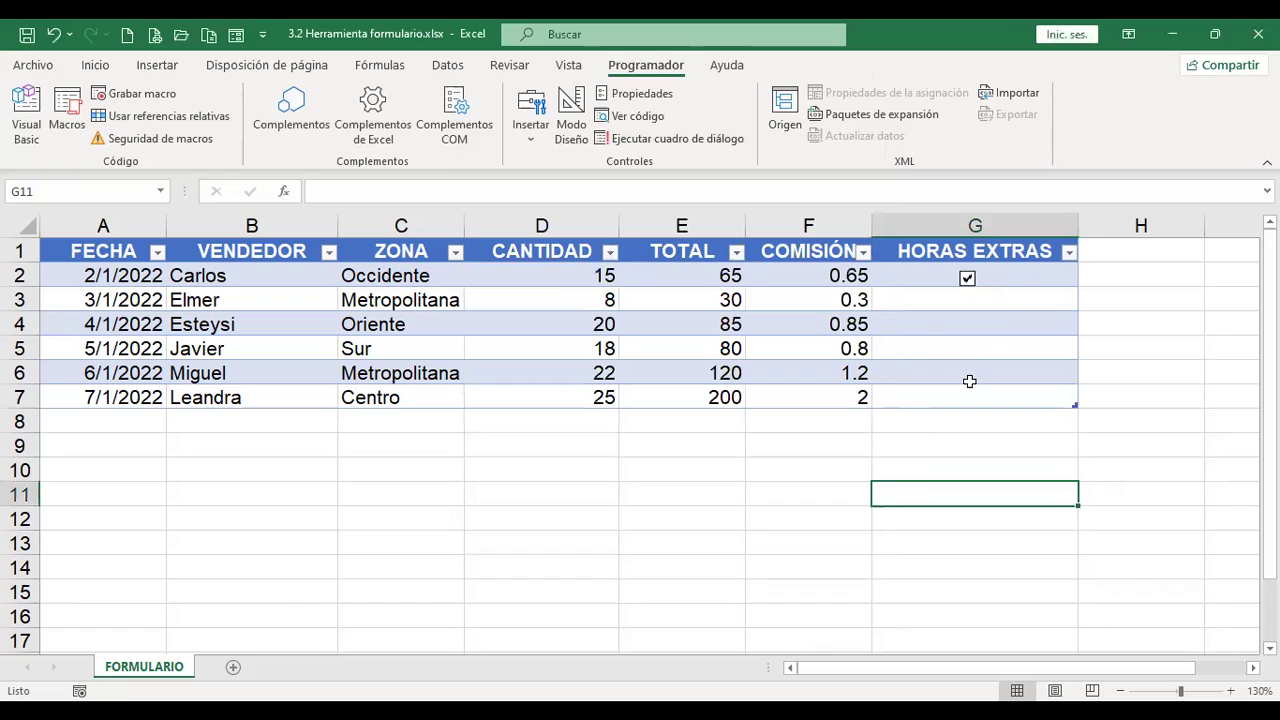
Step: Set the value of the check box in G2 to Mixto in its control format
right_click(968, 282)
left_click(1024, 490)
left_click(495, 286)
left_click(750, 531)
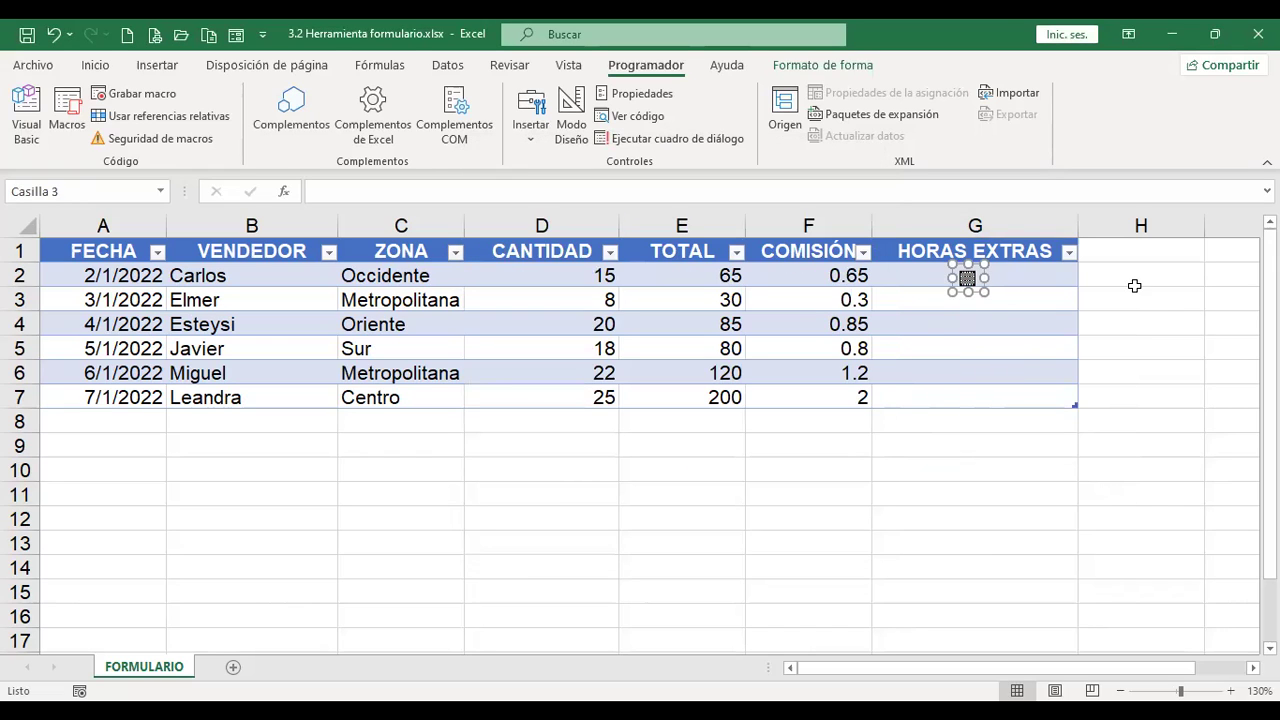
left_click(1134, 286)
Step: Set the value of the check box in G2 to Sin activar in its control format
left_click(968, 280, "ctrl")
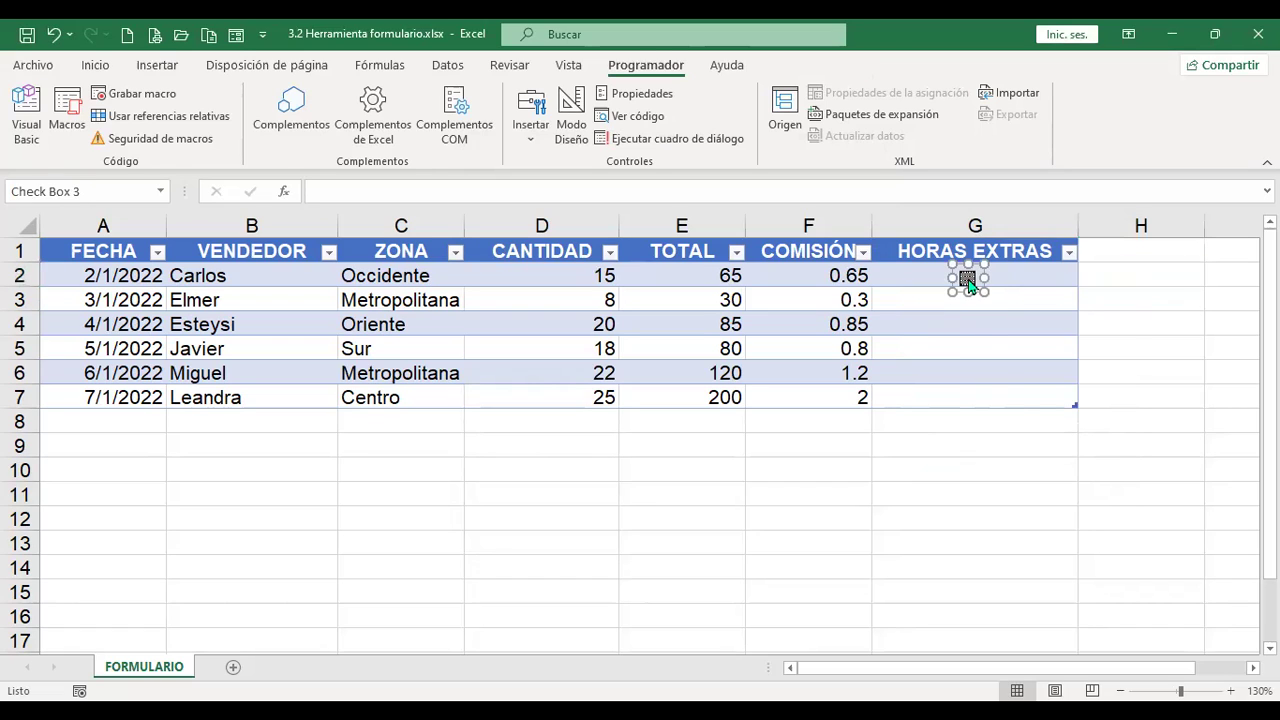
key("shift+F10")
left_click(1022, 490)
left_click(494, 250)
left_click(742, 530)
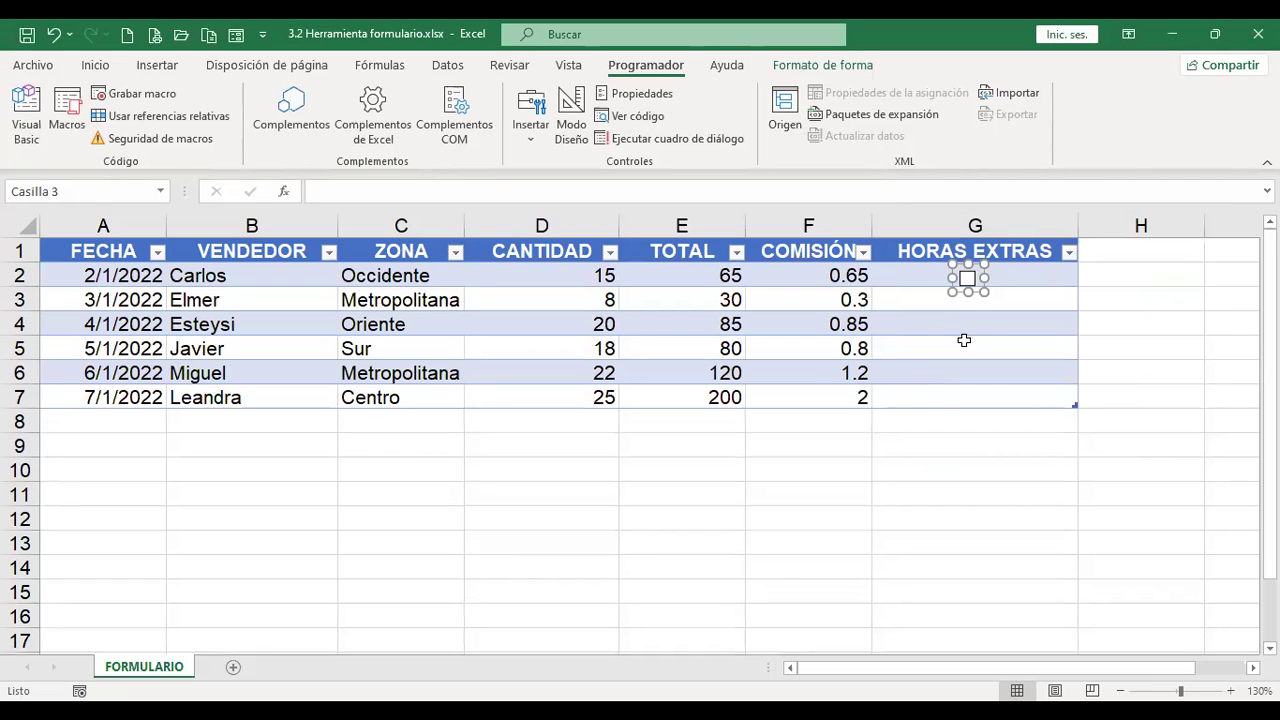
Step: Turn on Sombreado 3D for the check box in G2 in its control format
right_click(967, 281)
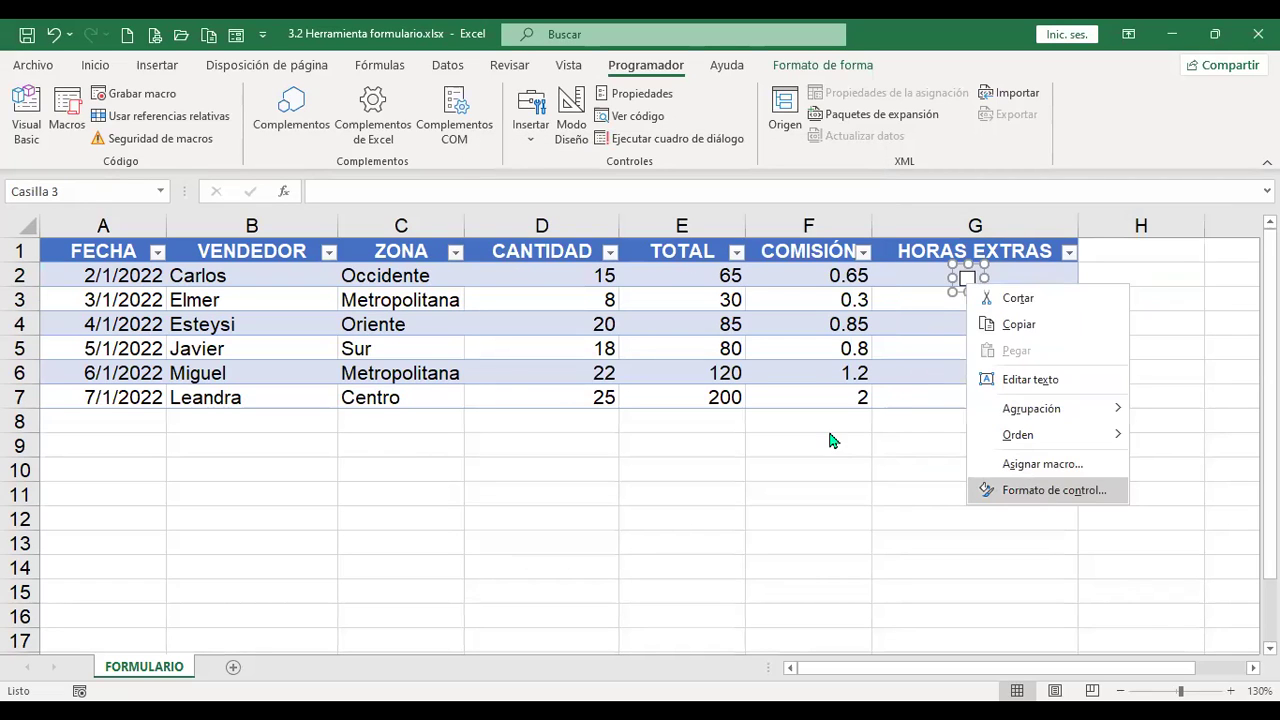
key("Return")
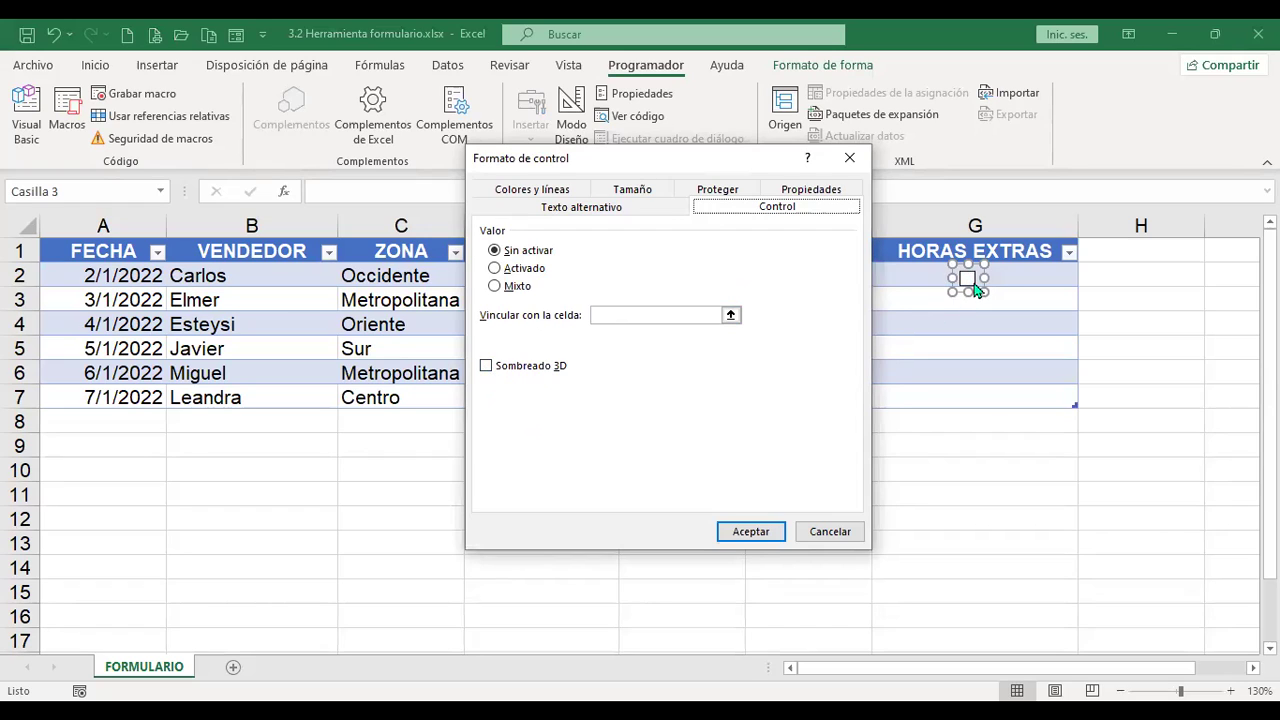
left_click(486, 367)
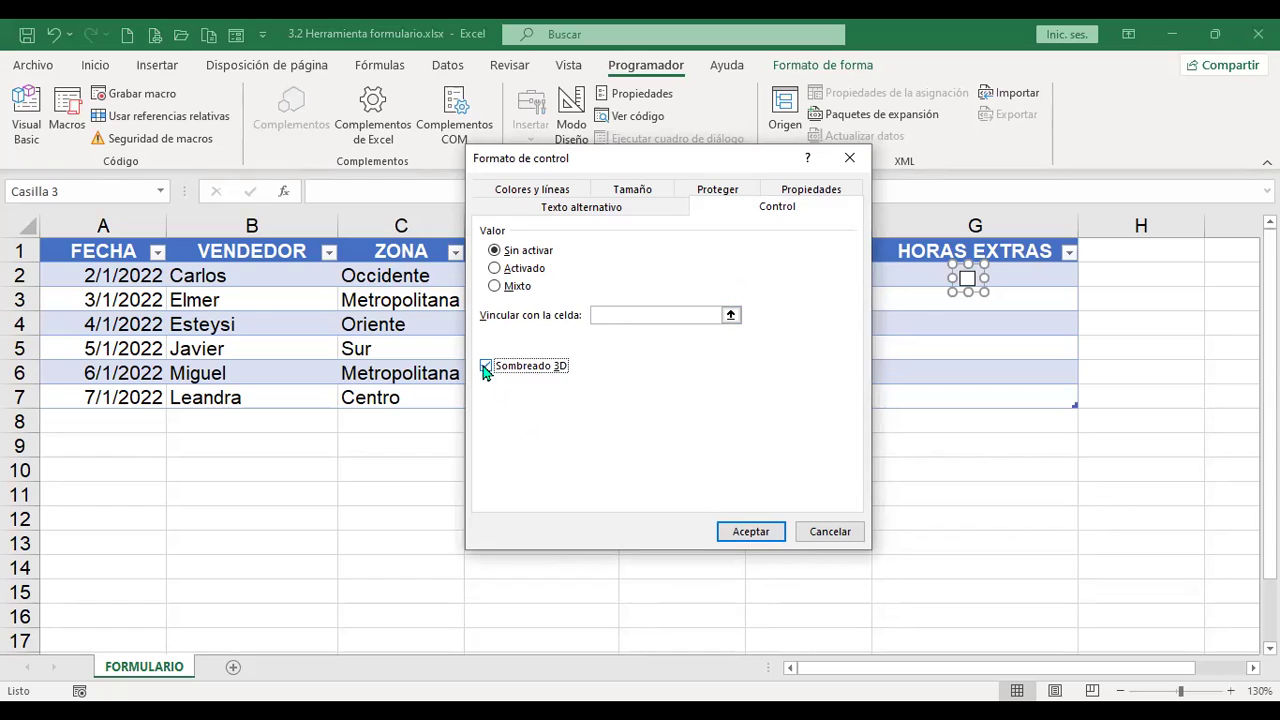
left_click(750, 532)
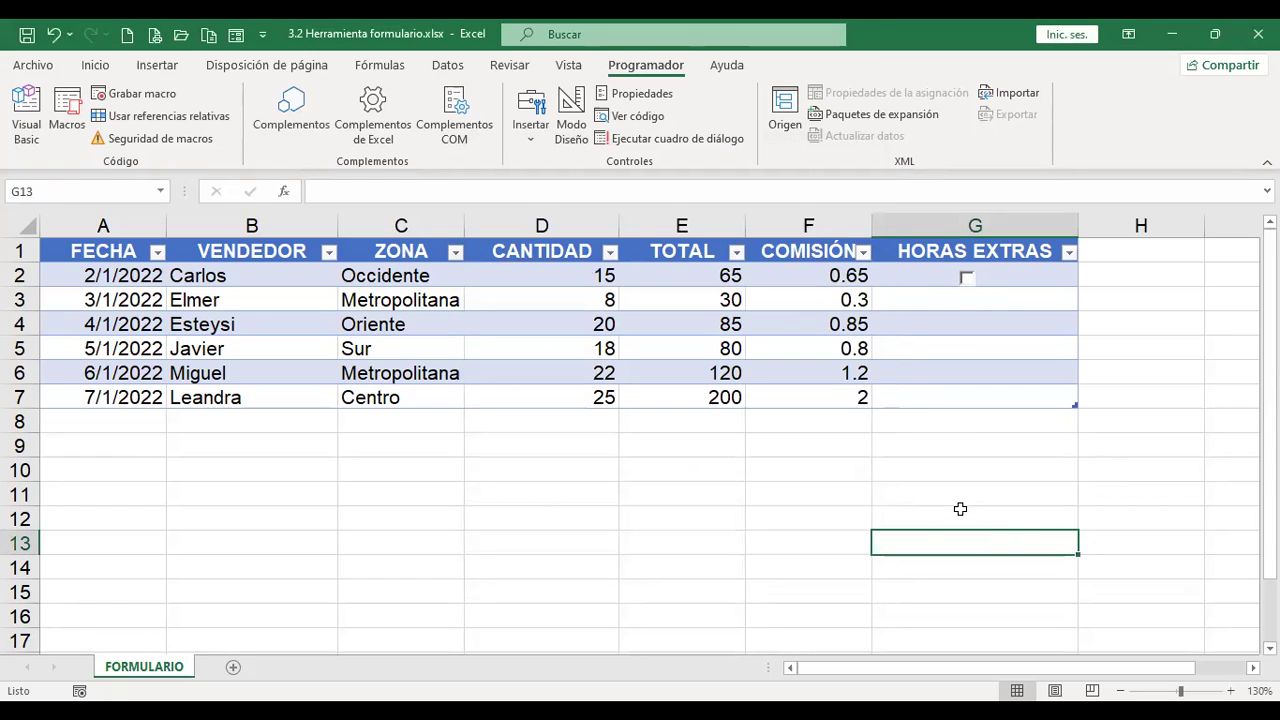
Step: Copy the check box in G2 and place one copy in each HORAS EXTRAS cell from G3 to G7
left_click(967, 289, "ctrl")
right_click(967, 289)
left_click(1040, 327)
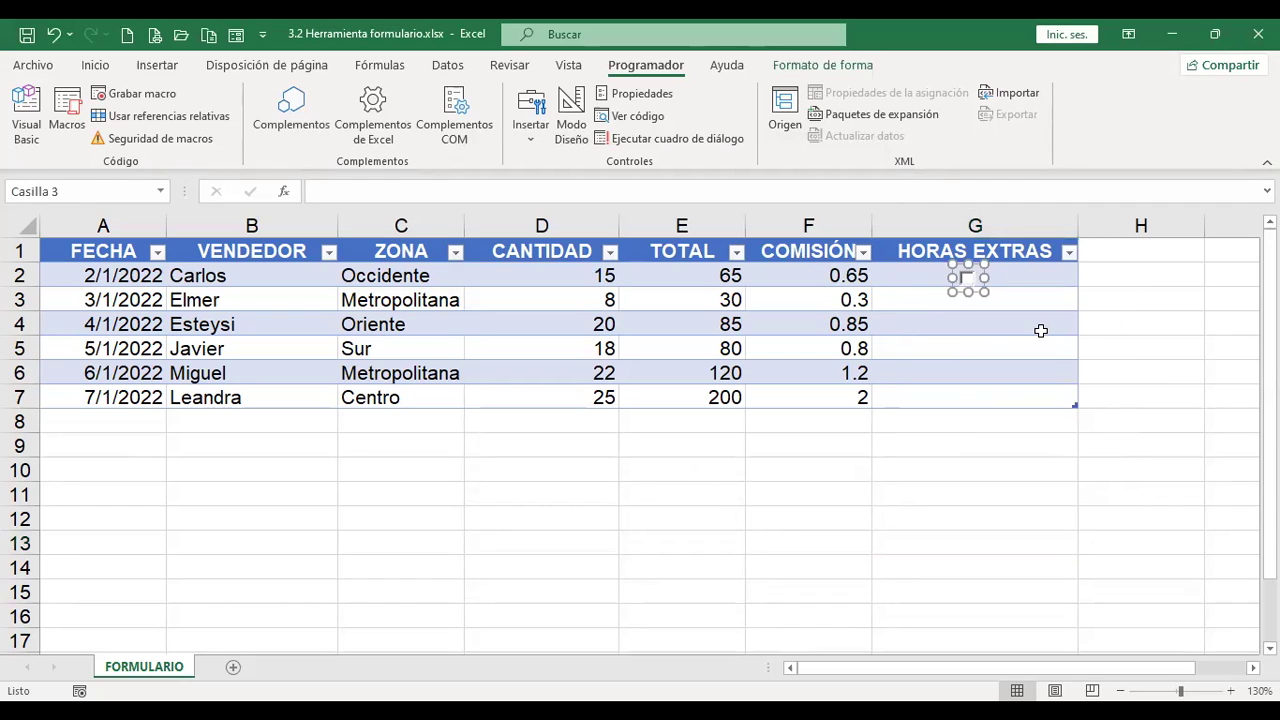
key("ctrl+v")
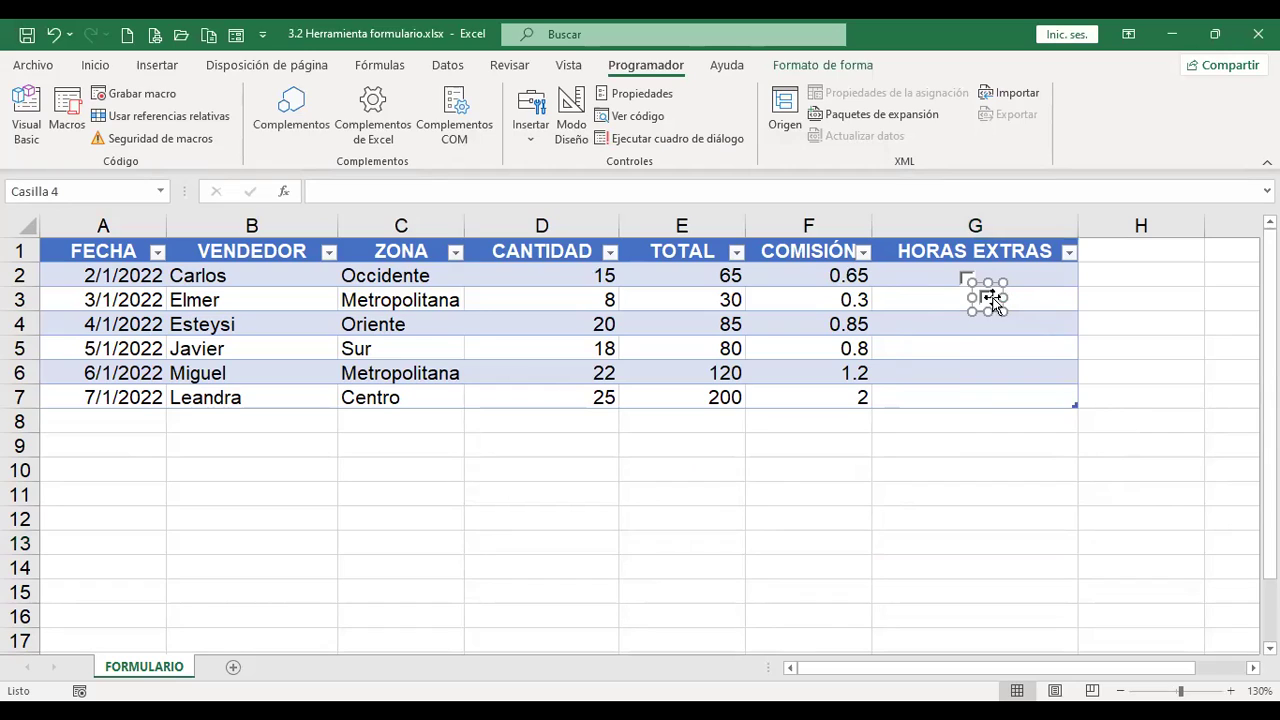
left_click_drag(988, 291, 971, 298)
key("ctrl+v")
mouse_move(988, 285)
left_mouse_down()
mouse_move(975, 318)
mouse_move(988, 295)
left_mouse_up()
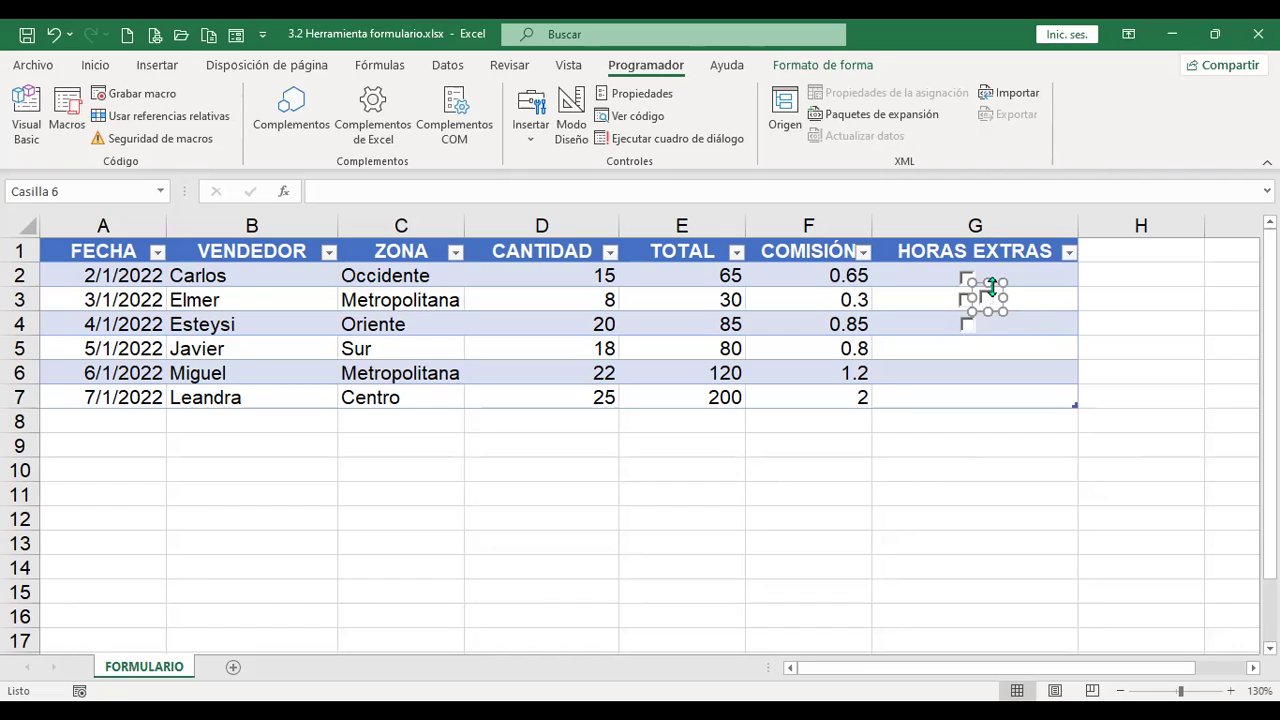
left_click_drag(986, 289, 976, 350)
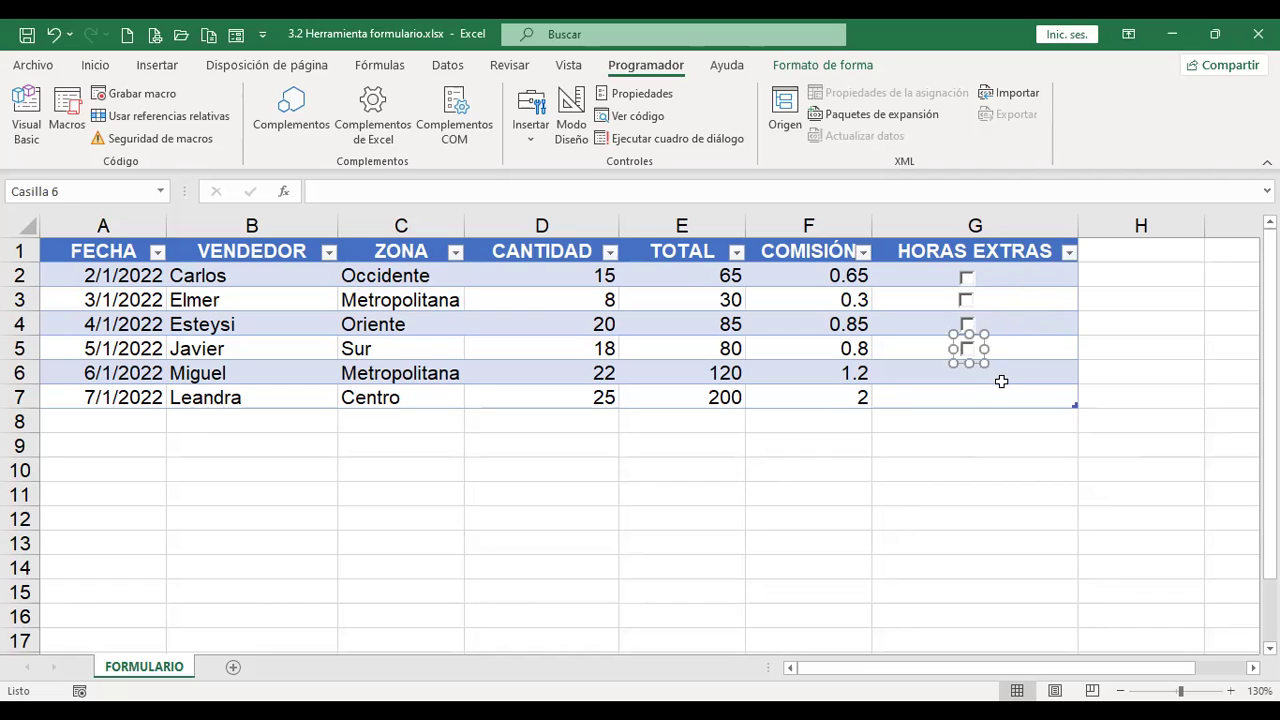
key("ctrl+v")
left_click_drag(994, 287, 977, 357)
key("ctrl+v")
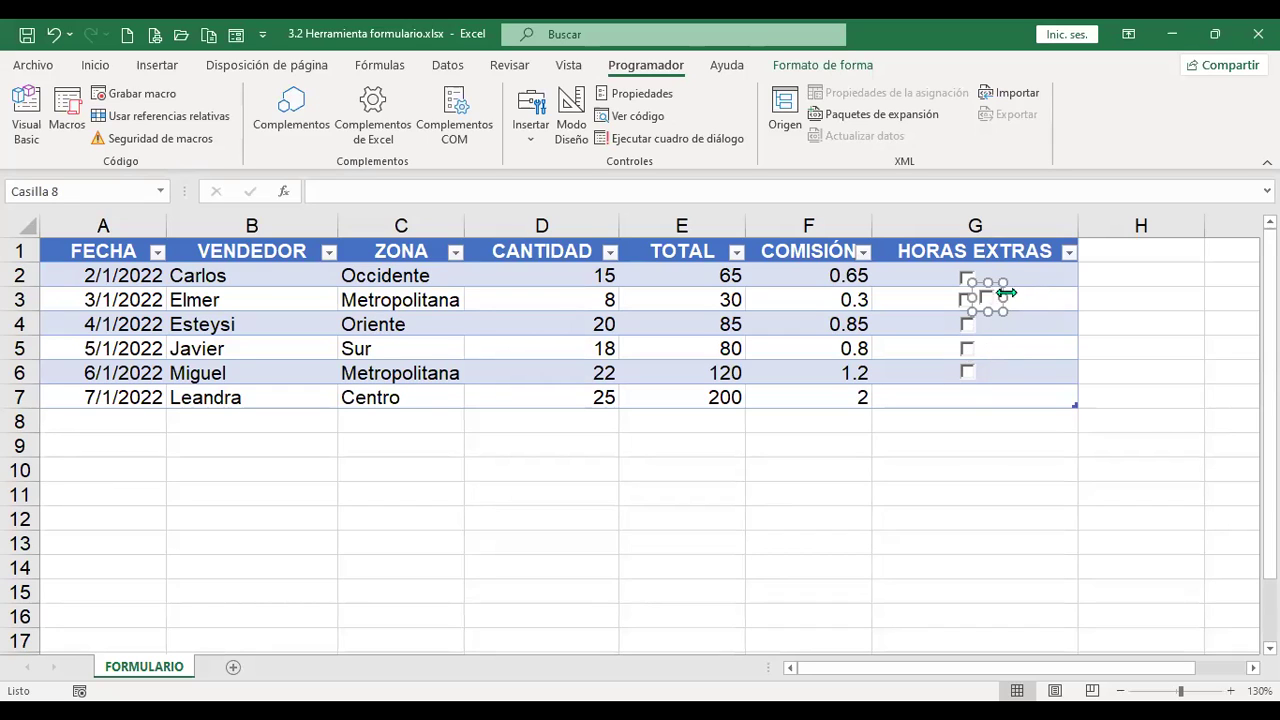
left_click_drag(992, 288, 979, 394)
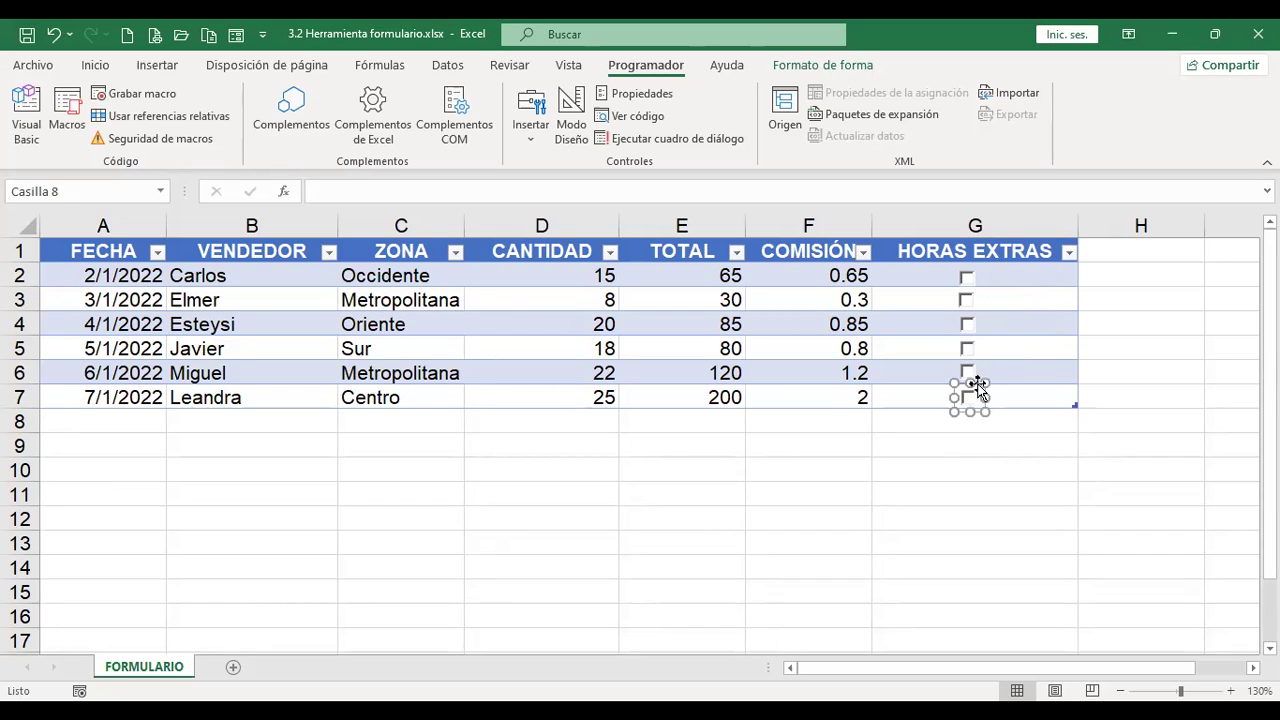
Step: Nudge the check boxes in G3 and G7 into line with the others in the HORAS EXTRAS column
right_click(973, 306)
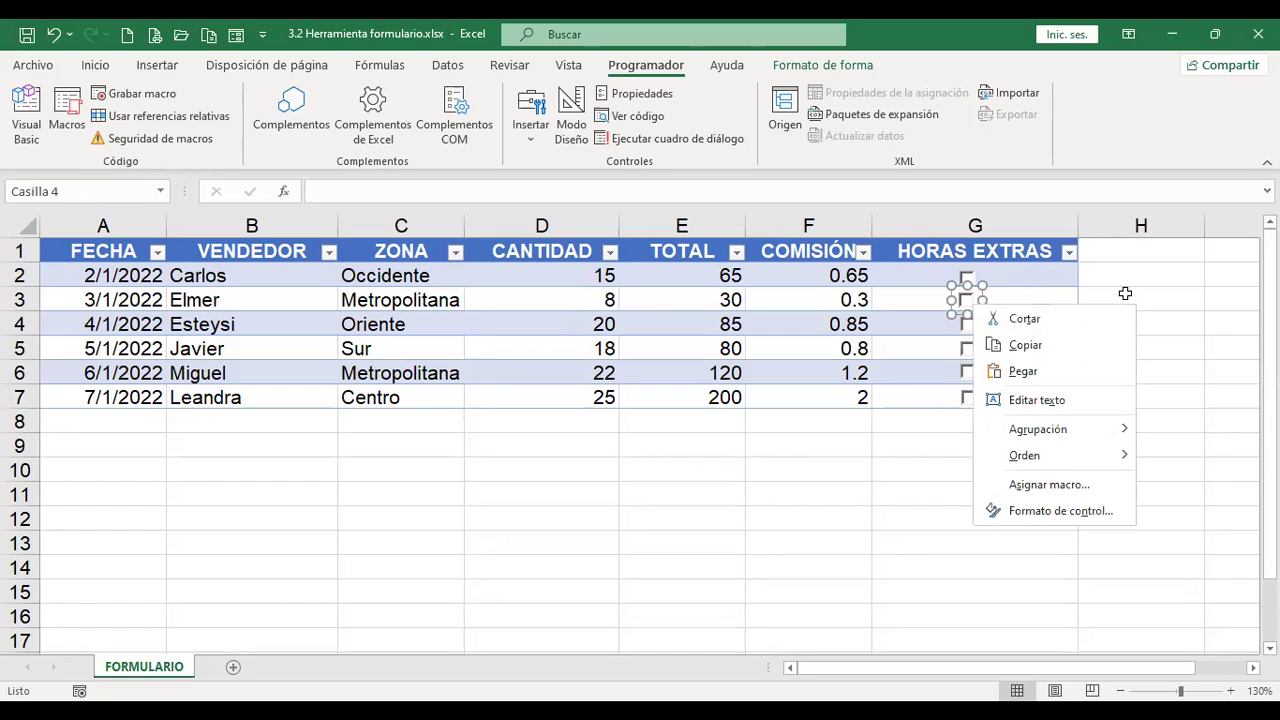
key("Escape")
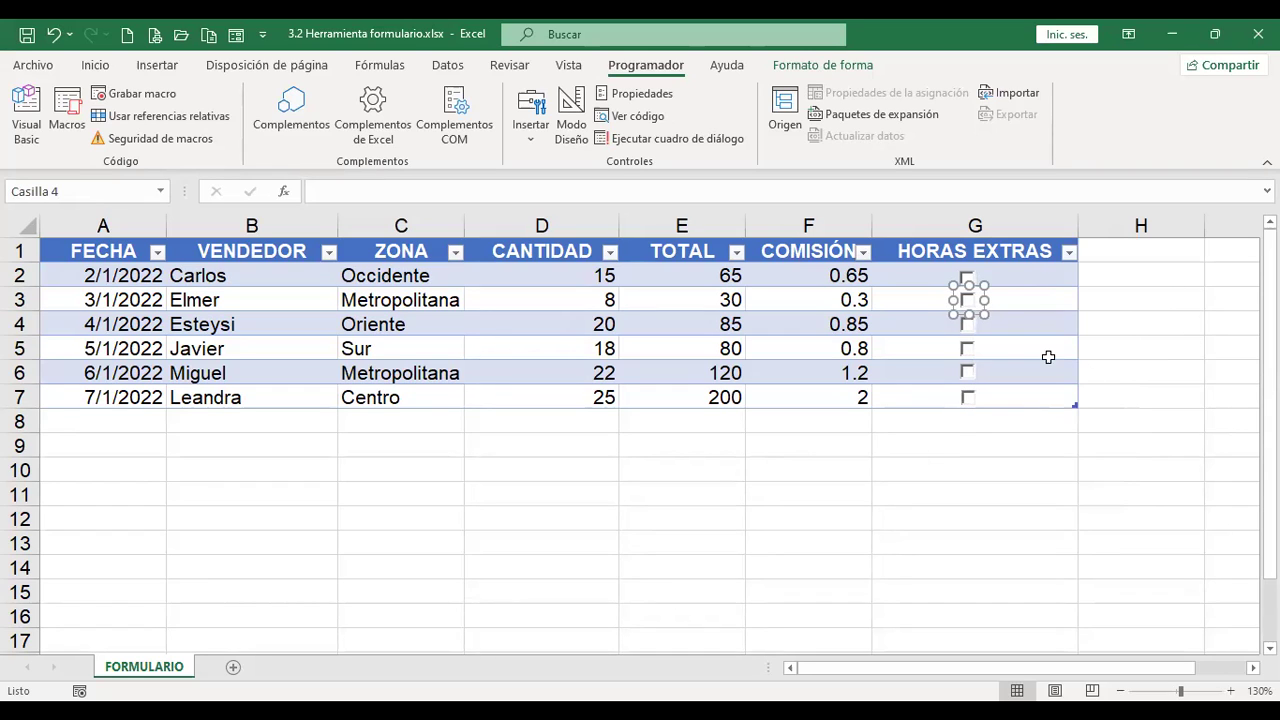
left_click(1144, 355)
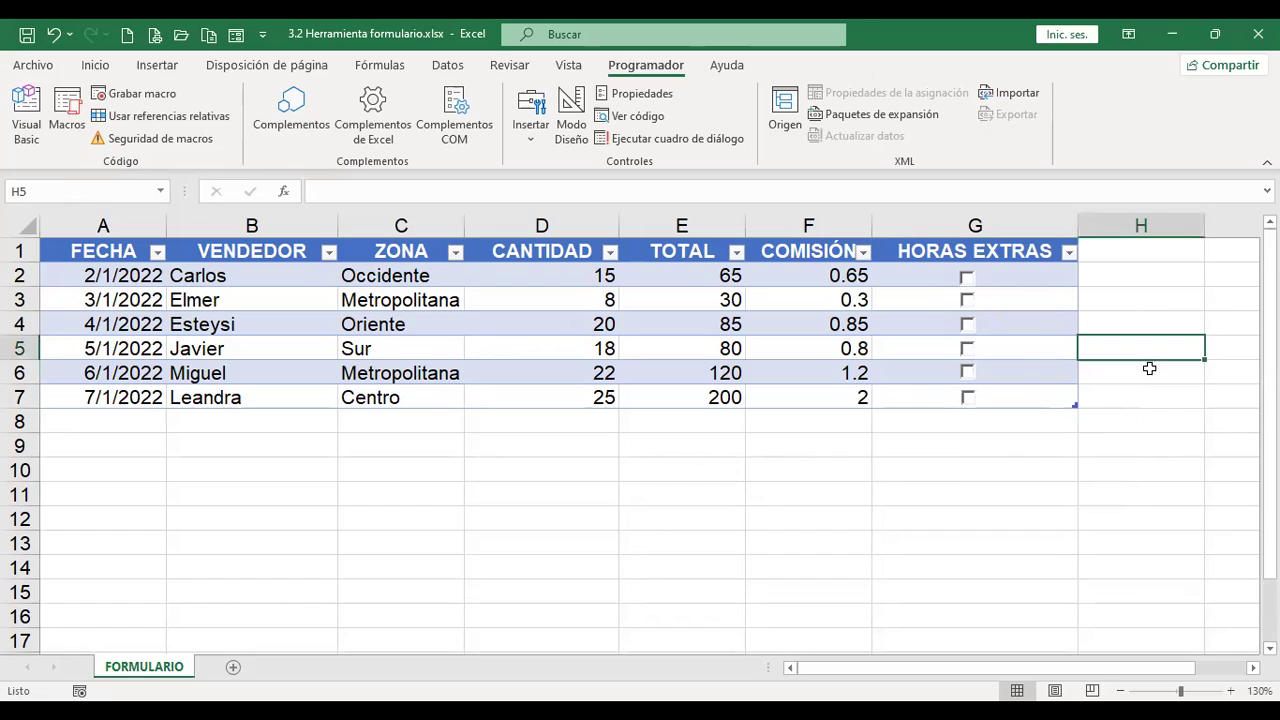
right_click(973, 403)
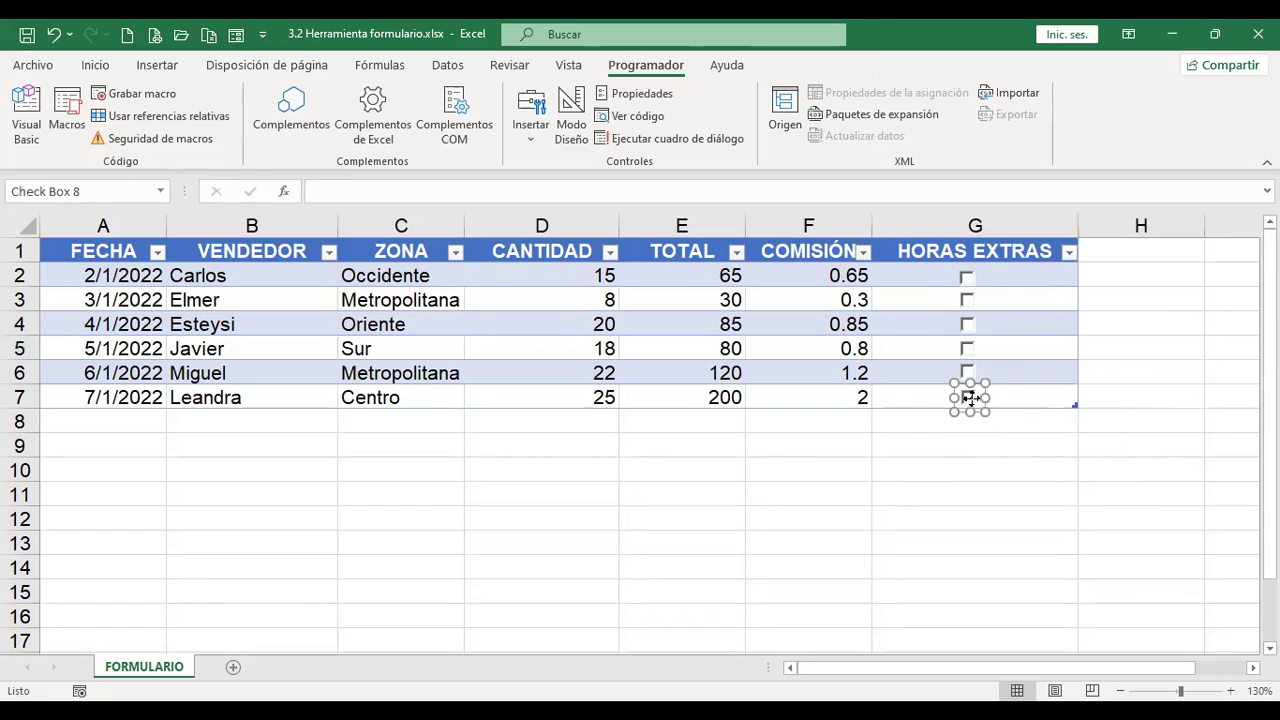
left_click(1146, 360)
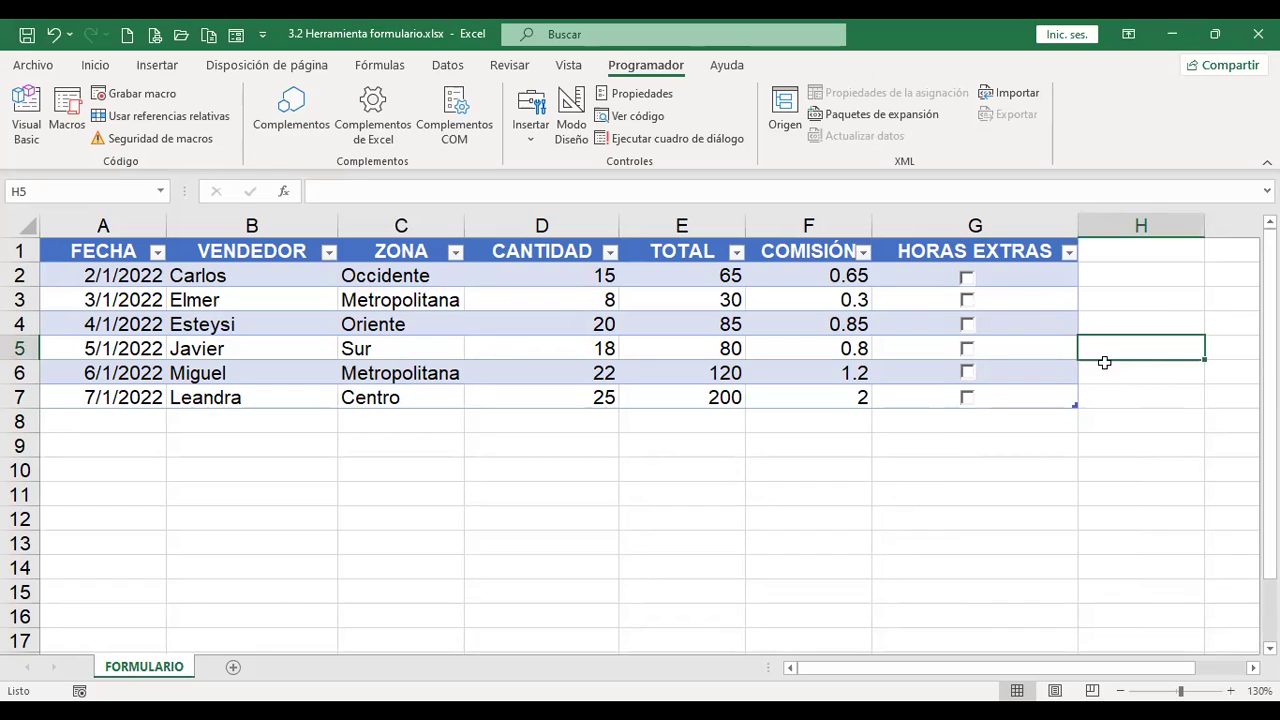
Step: Tick the HORAS EXTRAS check boxes in G2 and G5
left_click(966, 281)
left_click(968, 349)
left_click(531, 140)
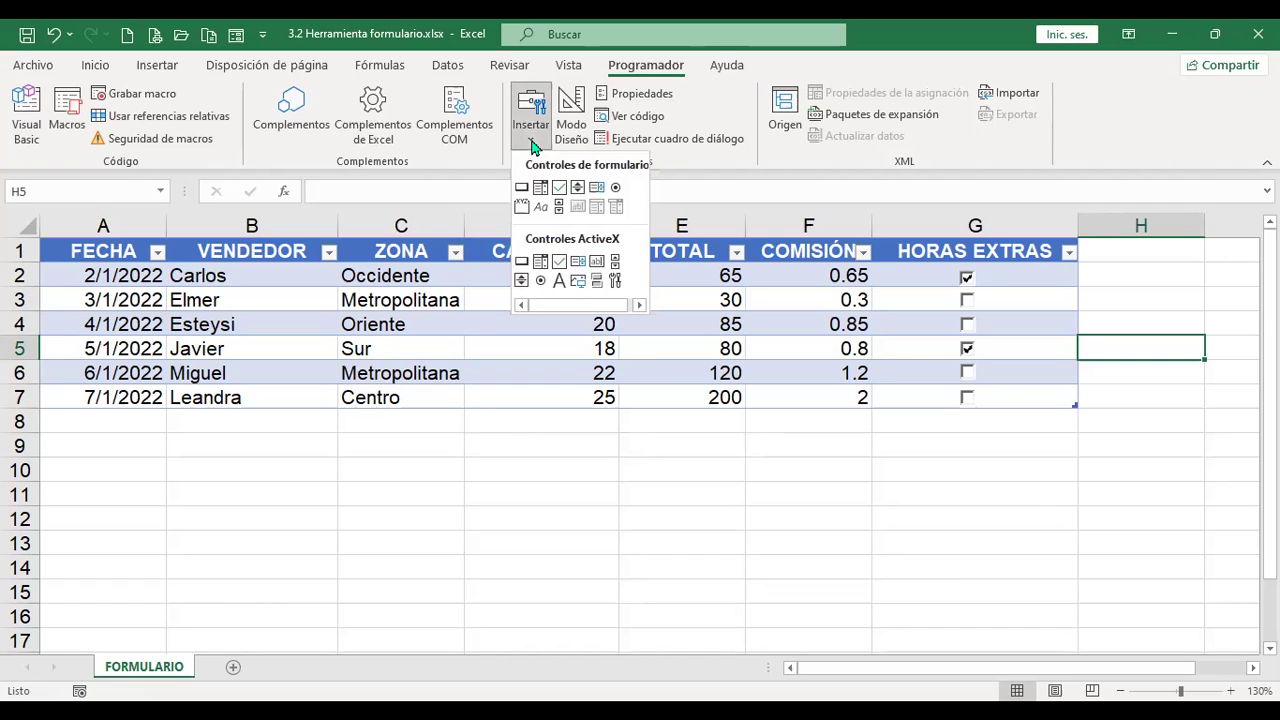
left_click(578, 188)
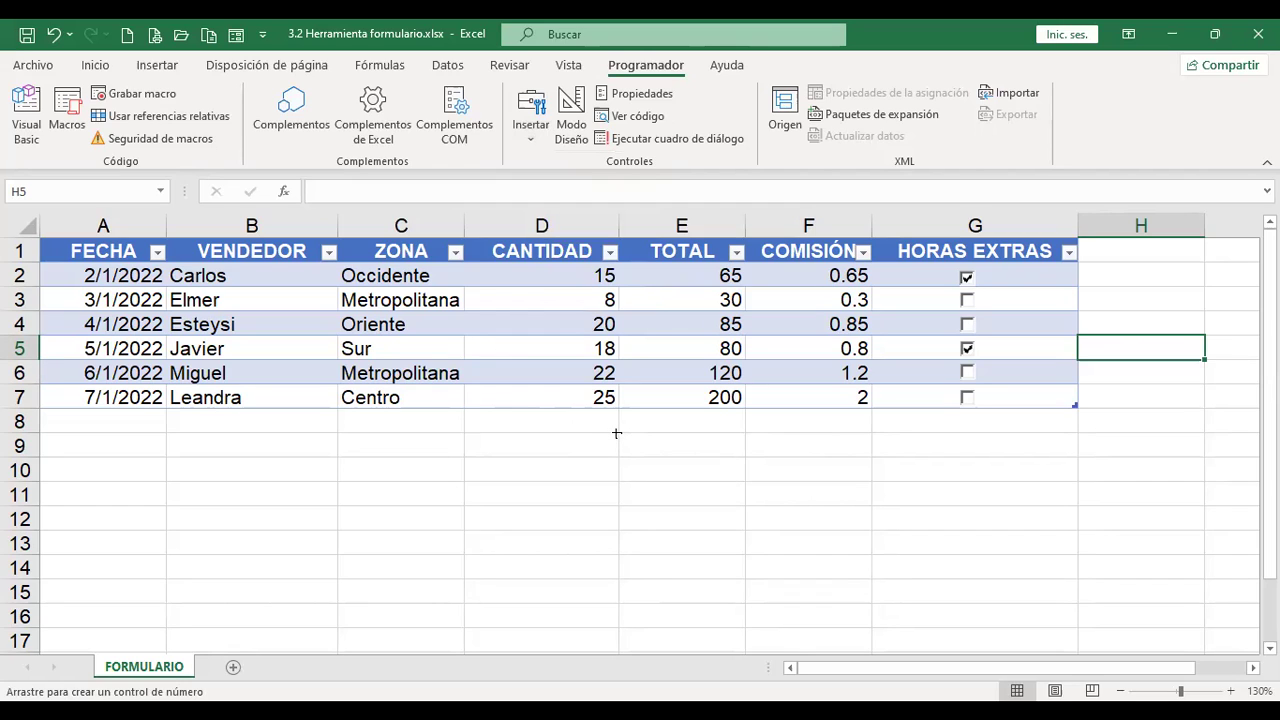
key("Escape")
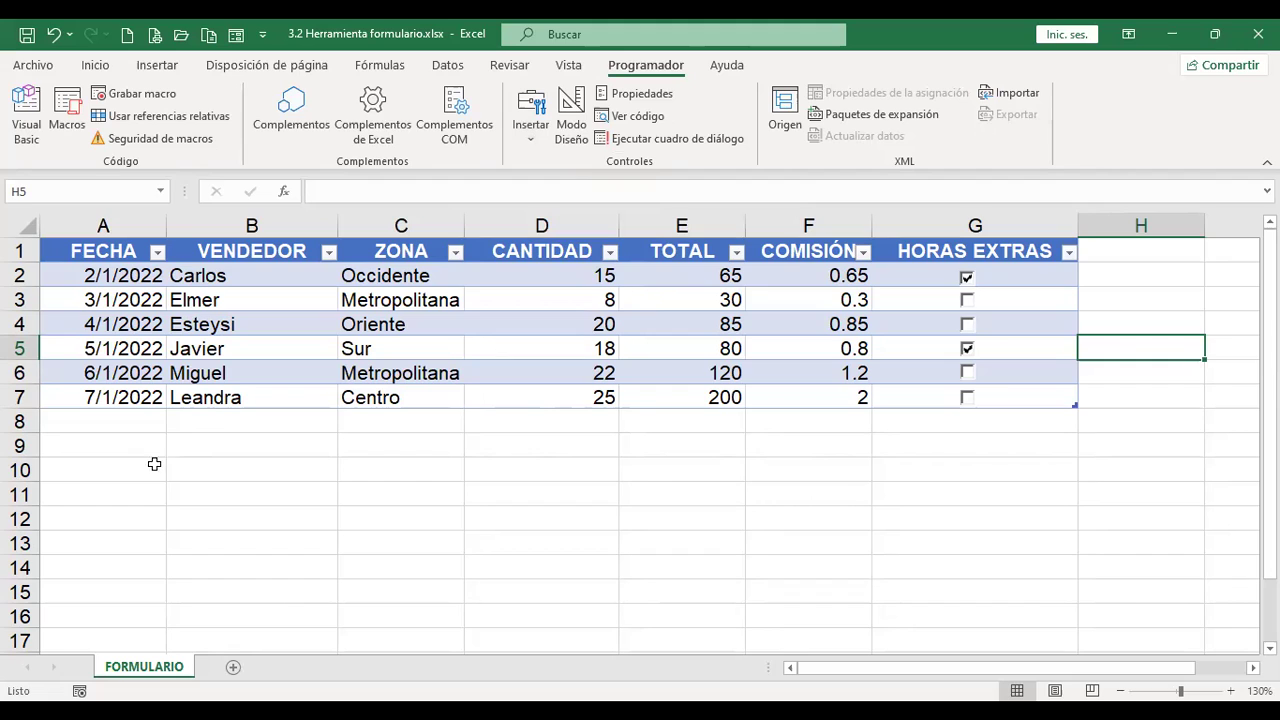
Step: Enter the label Comisión in A10 and fill the adjacent cell B10 with yellow
left_click(155, 468)
type("Comisión")
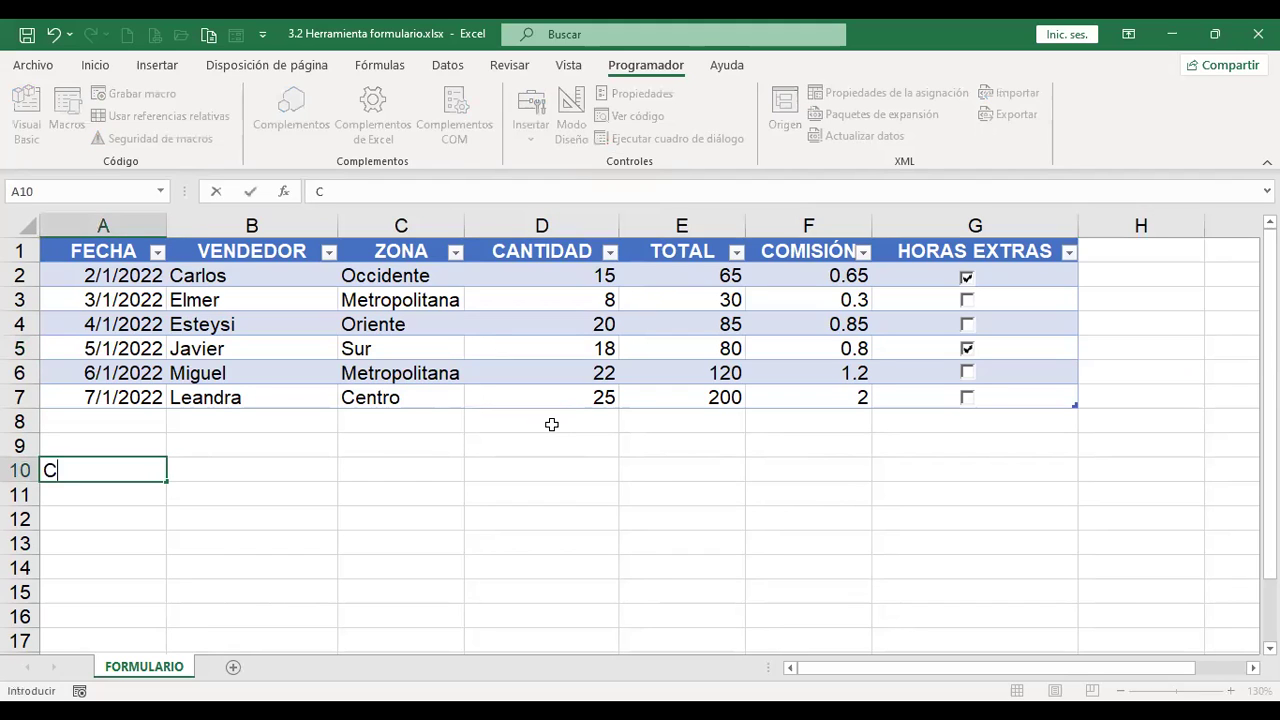
key("Return")
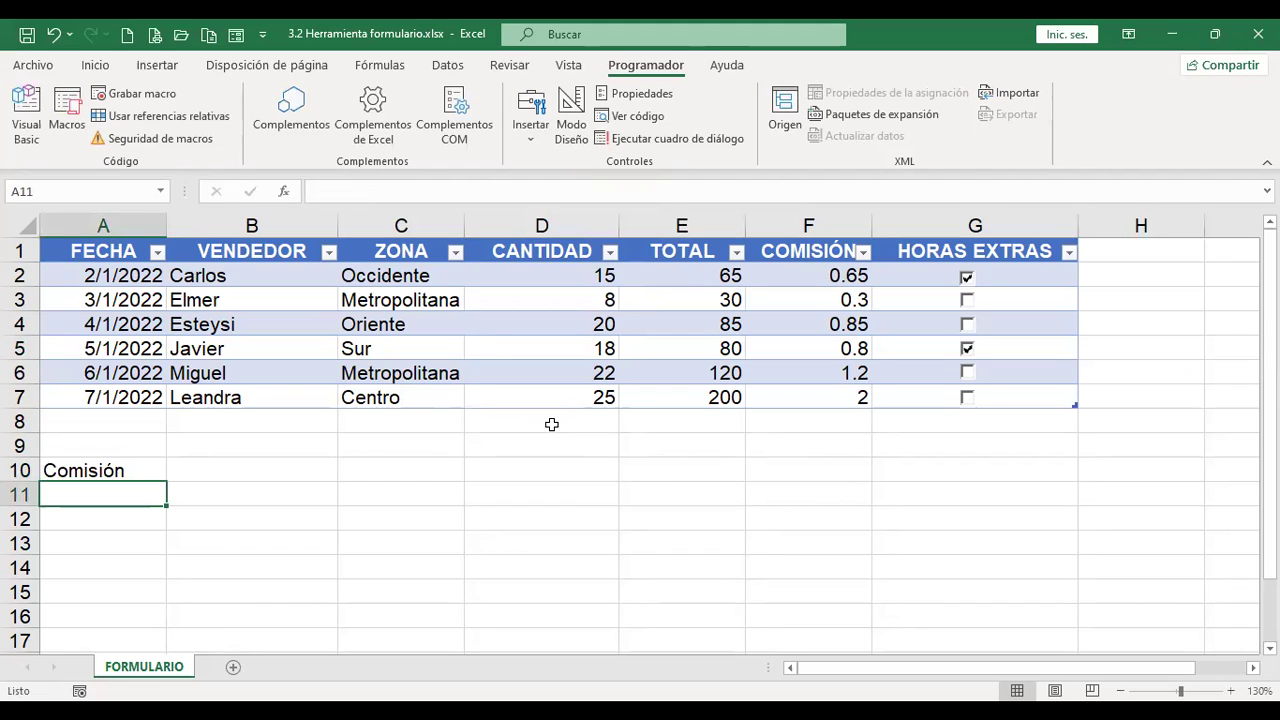
key("Up")
key("Right")
left_click(95, 65)
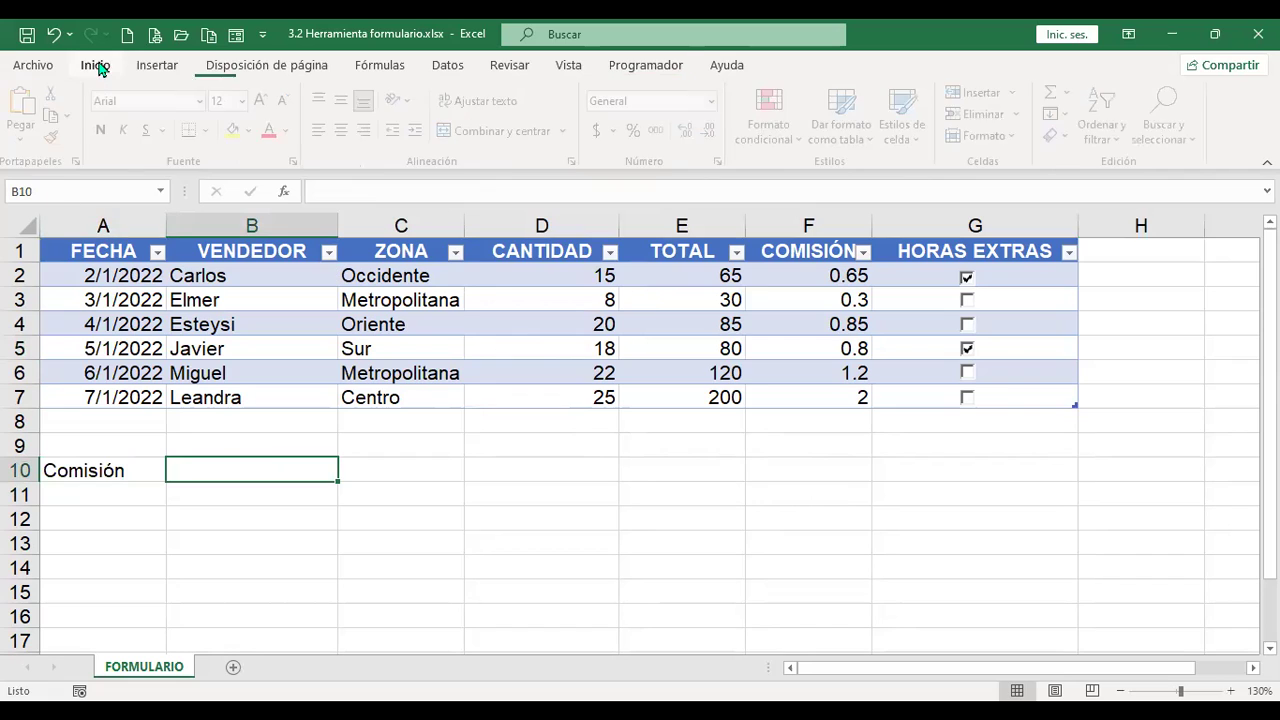
left_click(239, 130)
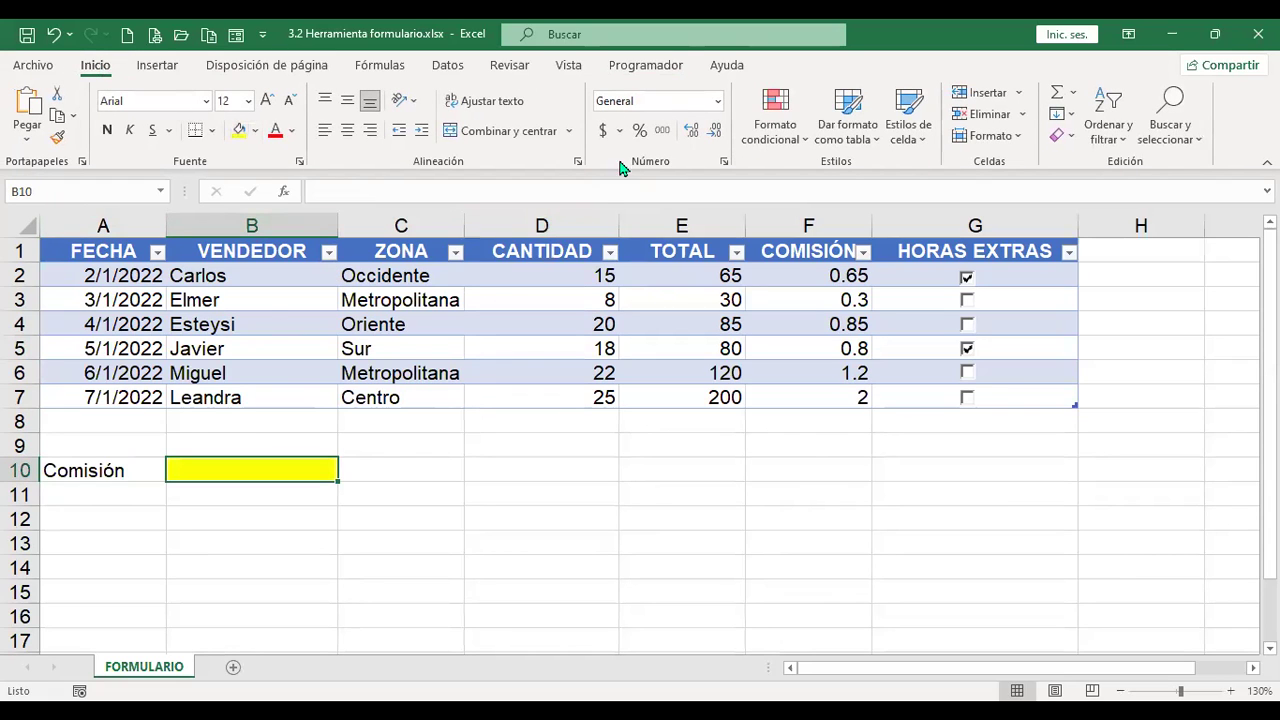
Step: Draw a small spin button form control (control de número) in C10, directly beside the yellow cell B10
left_click(646, 65)
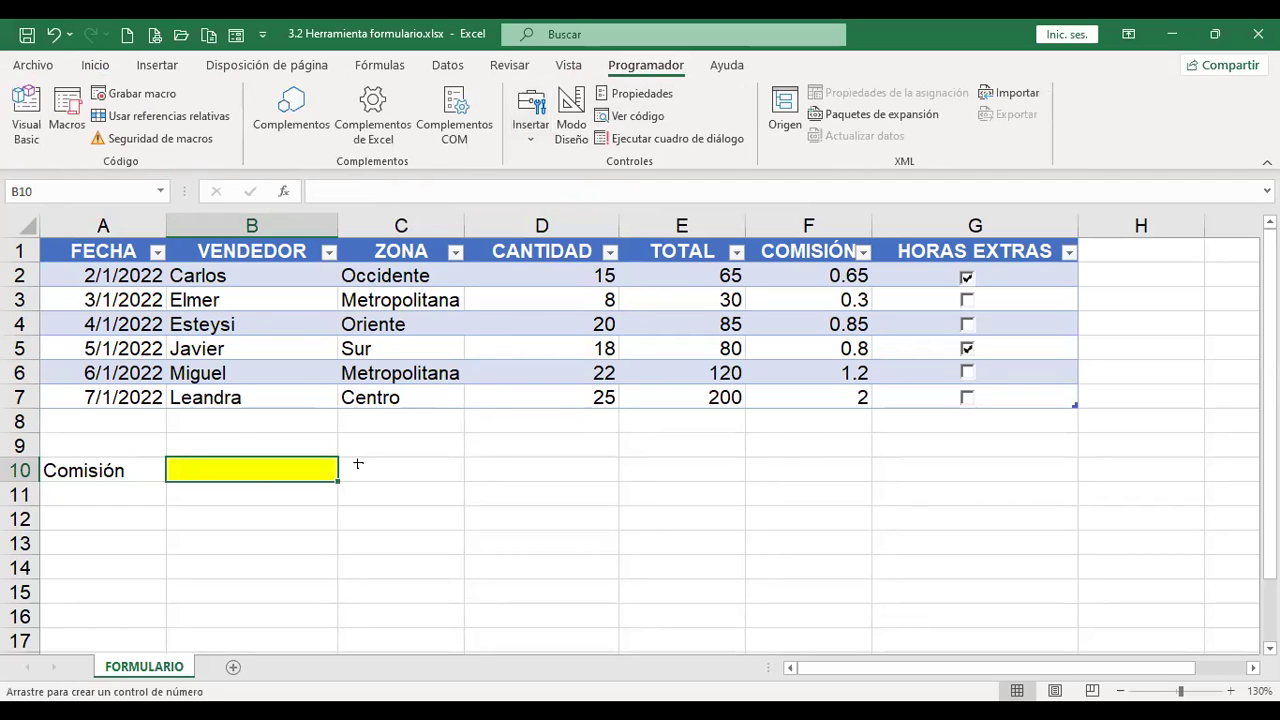
left_click_drag(342, 458, 366, 479)
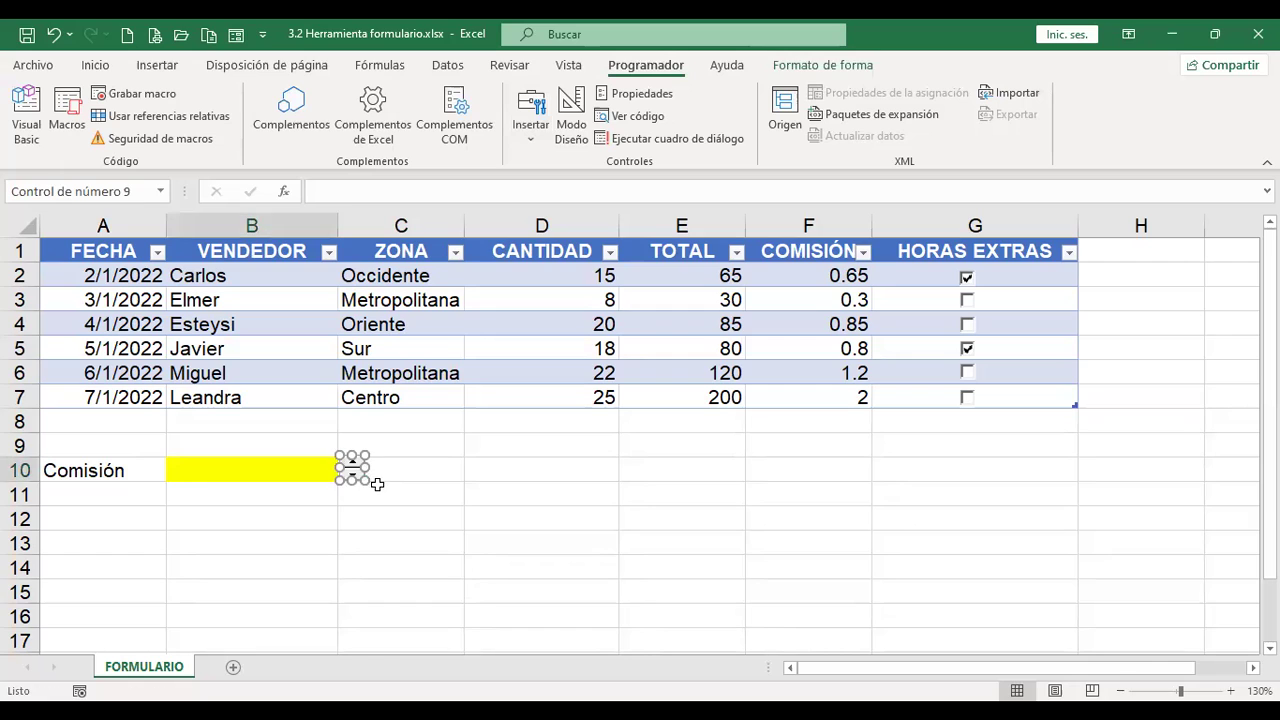
left_click(466, 460)
Step: Set the spin control's minimum value to 1 and maximum value to 5 in its control format
left_click(357, 465, "ctrl")
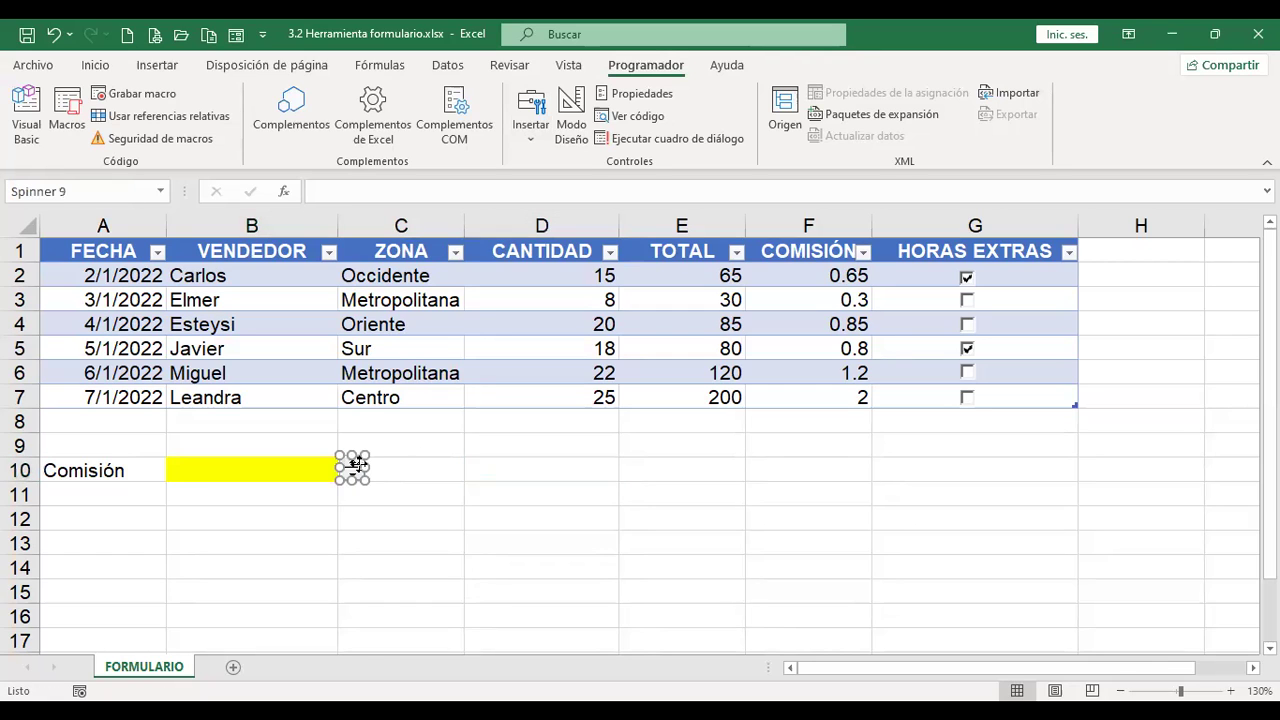
right_click(357, 465)
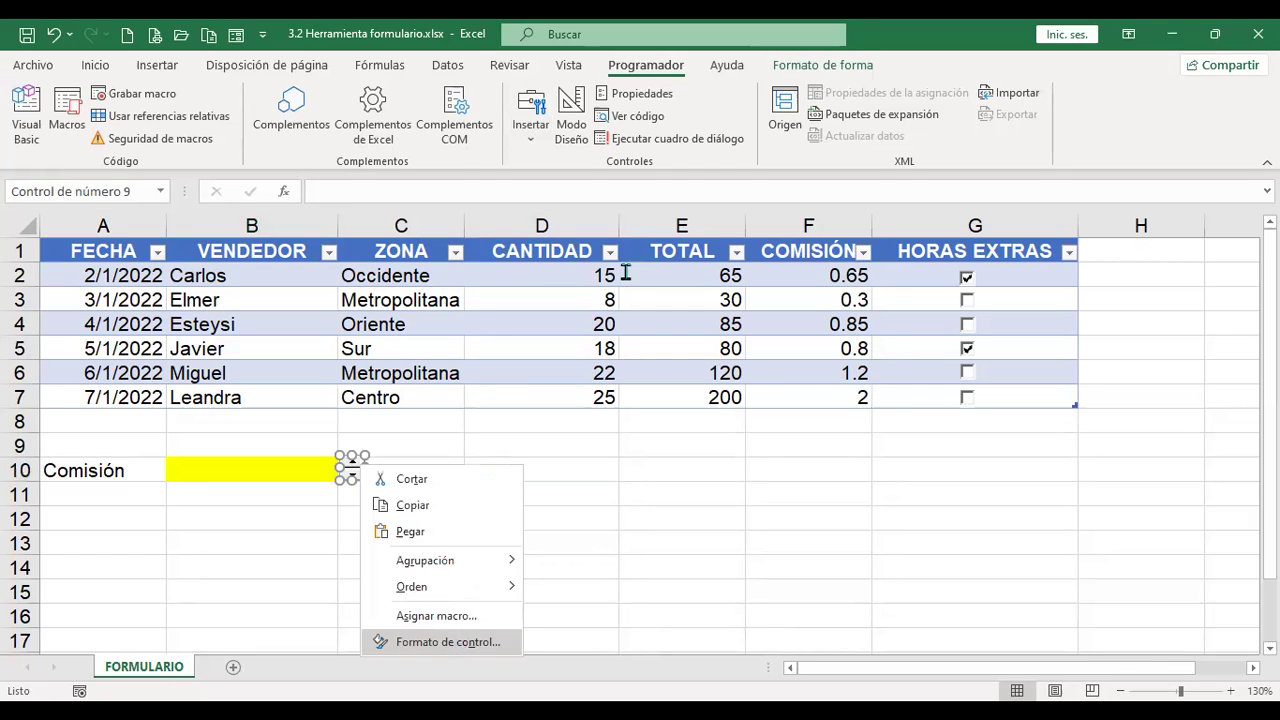
left_click(455, 643)
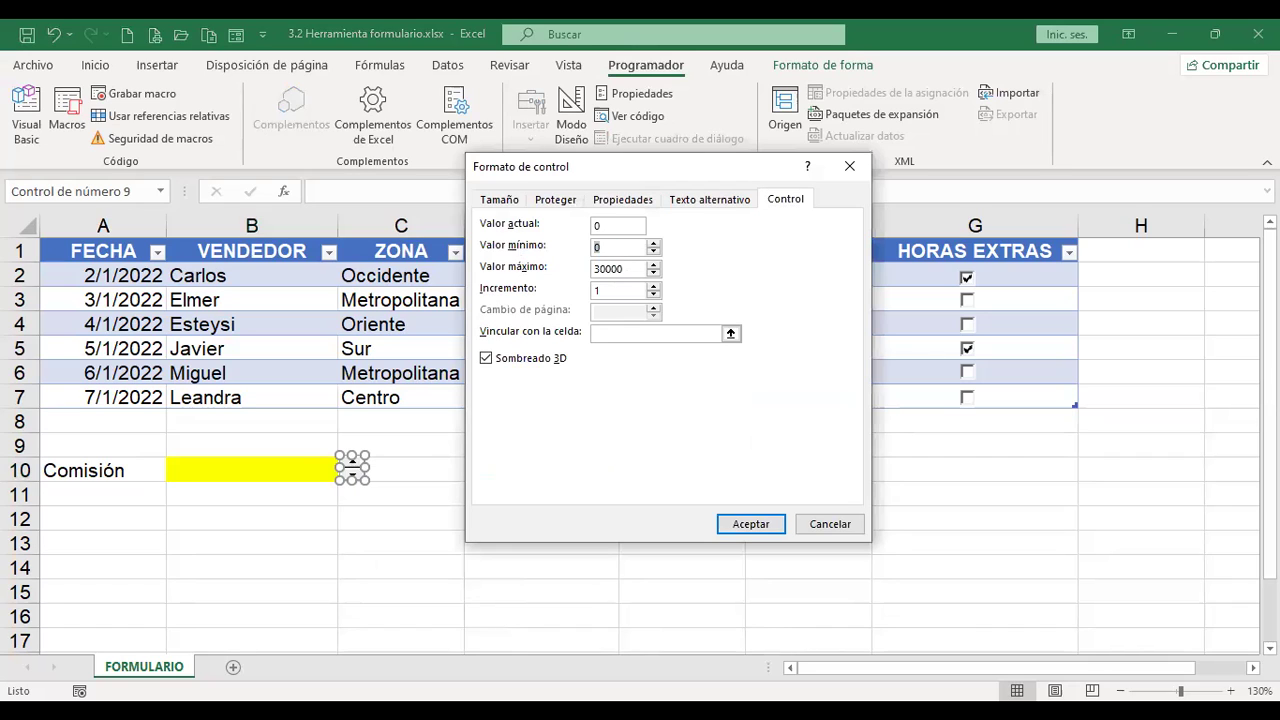
type("1")
key("Tab")
type("5")
left_click(751, 524)
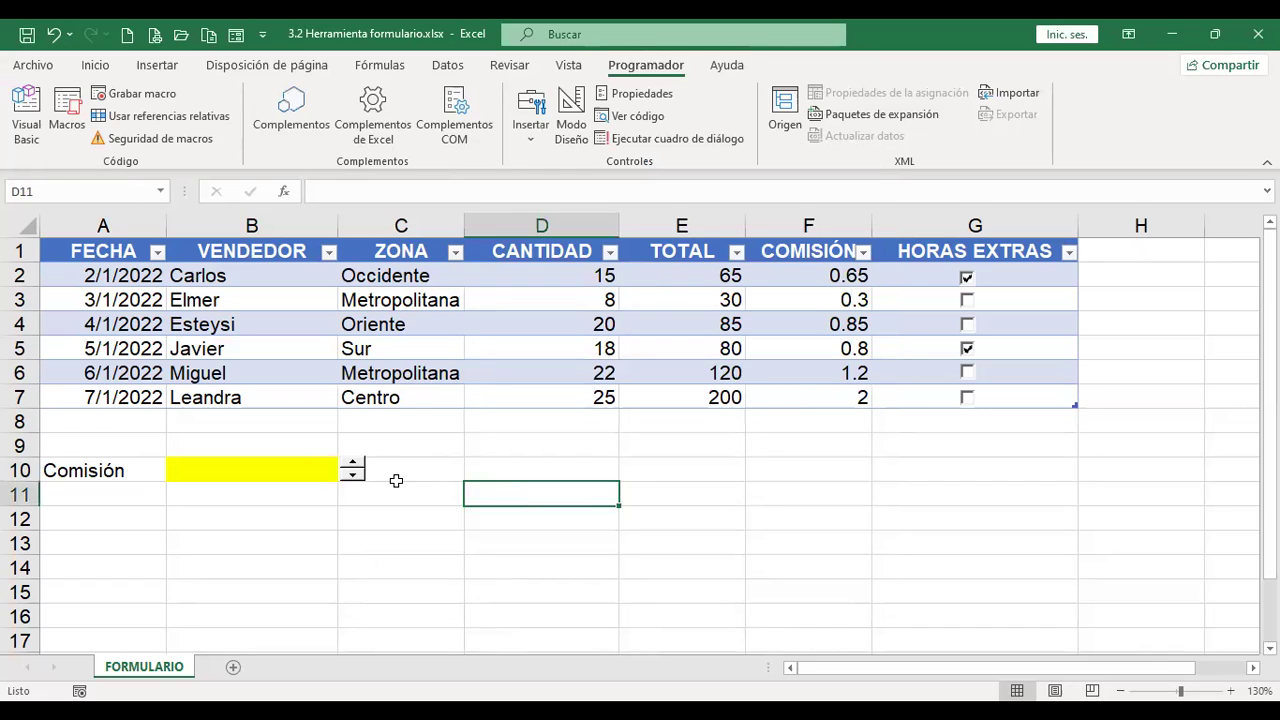
Step: Link the spin control in C10 to cell $B$10 in its control format
left_click(350, 474, "ctrl")
right_click(349, 474)
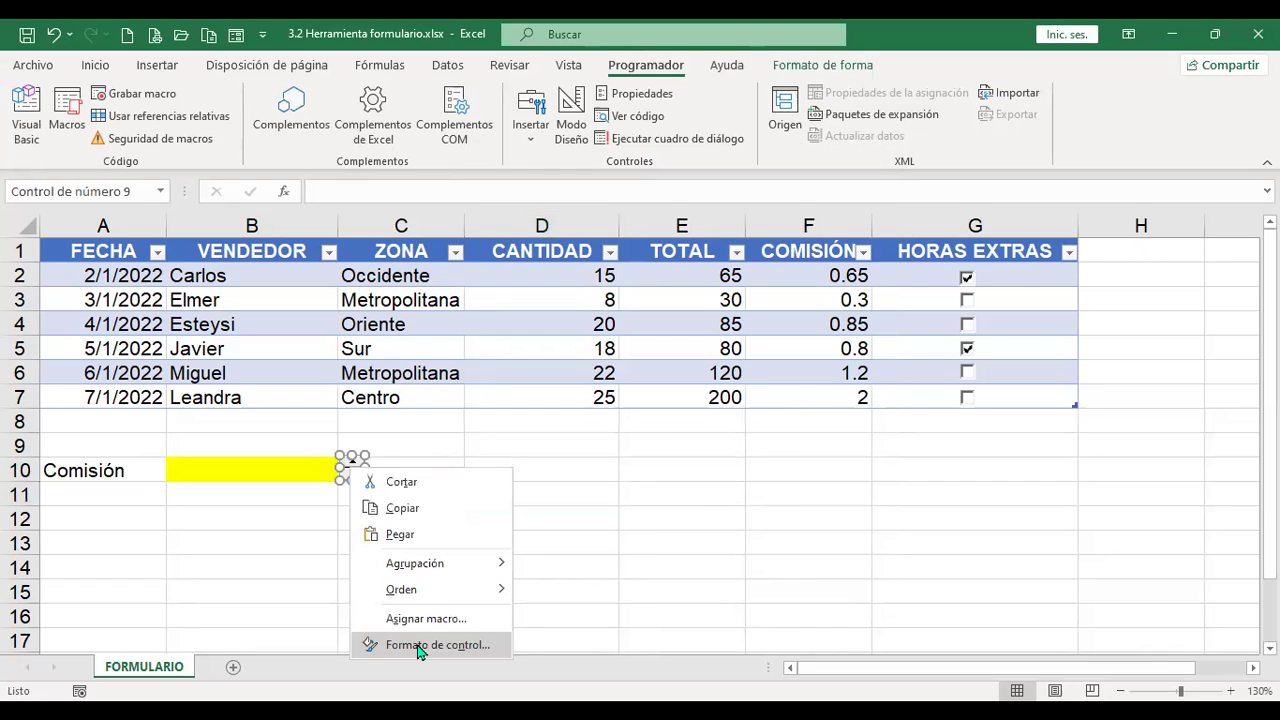
left_click(419, 646)
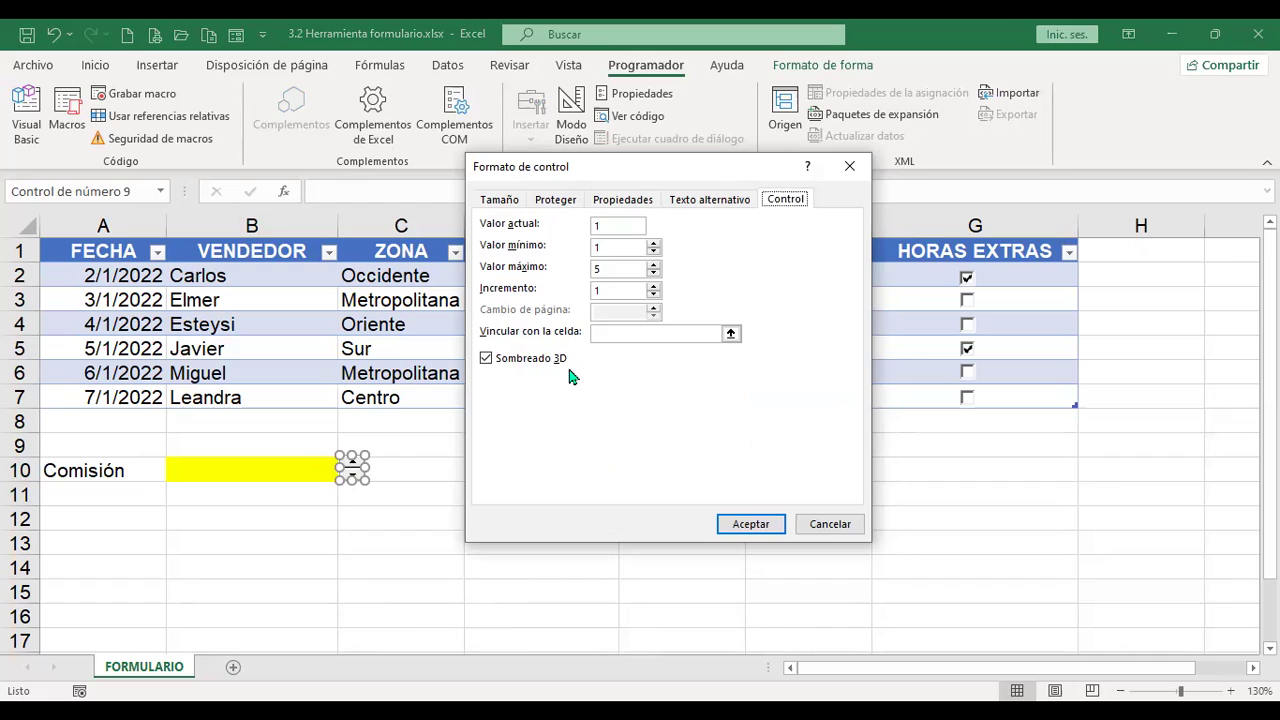
left_click(618, 333)
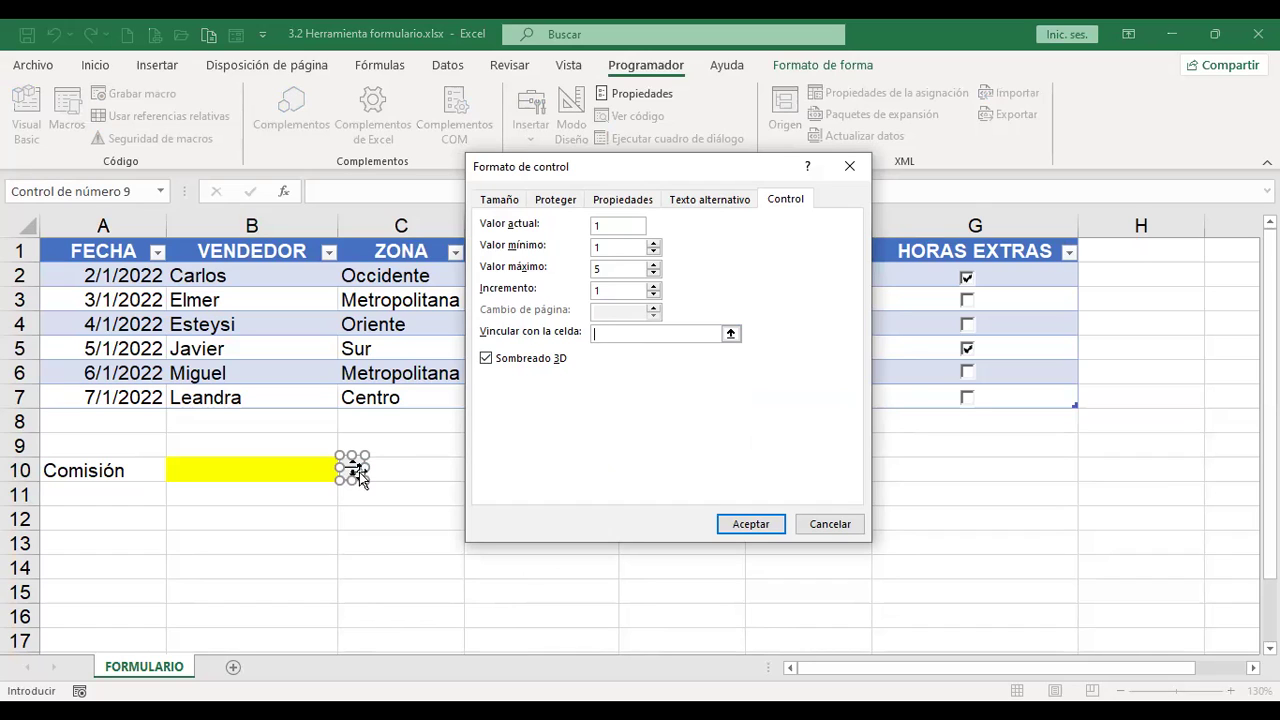
left_click(263, 466)
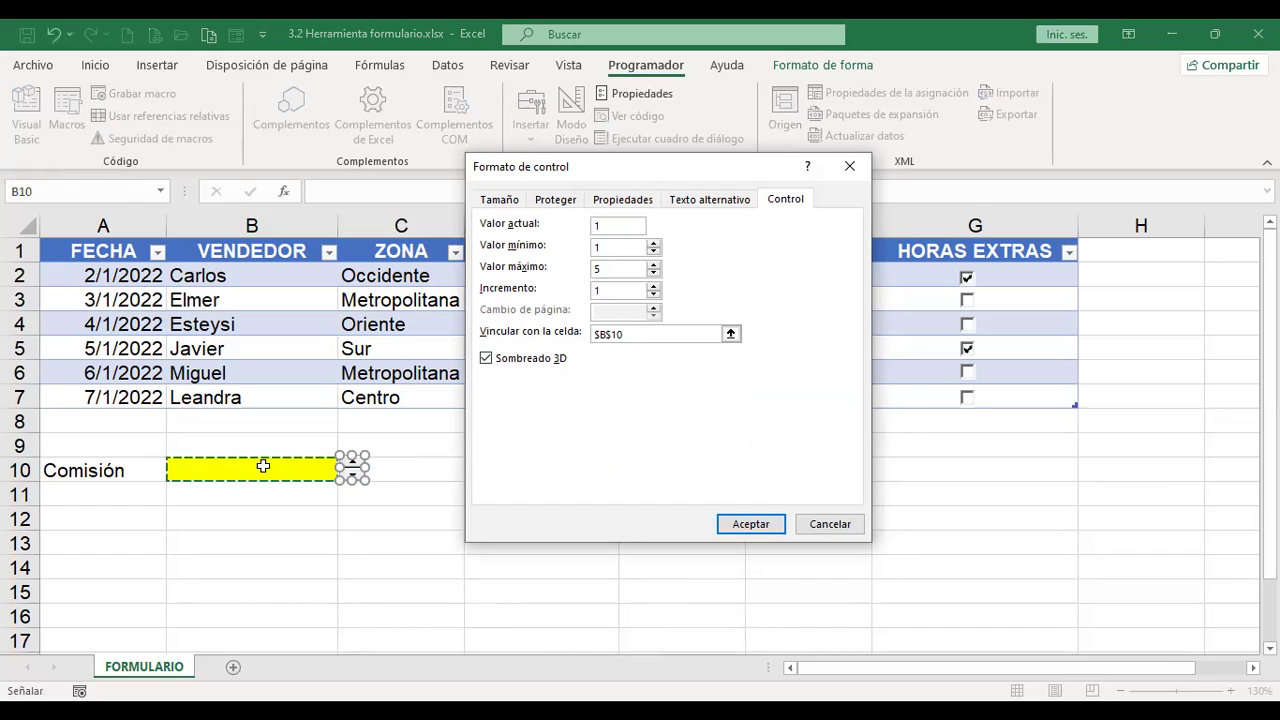
left_click(751, 524)
left_click(410, 487)
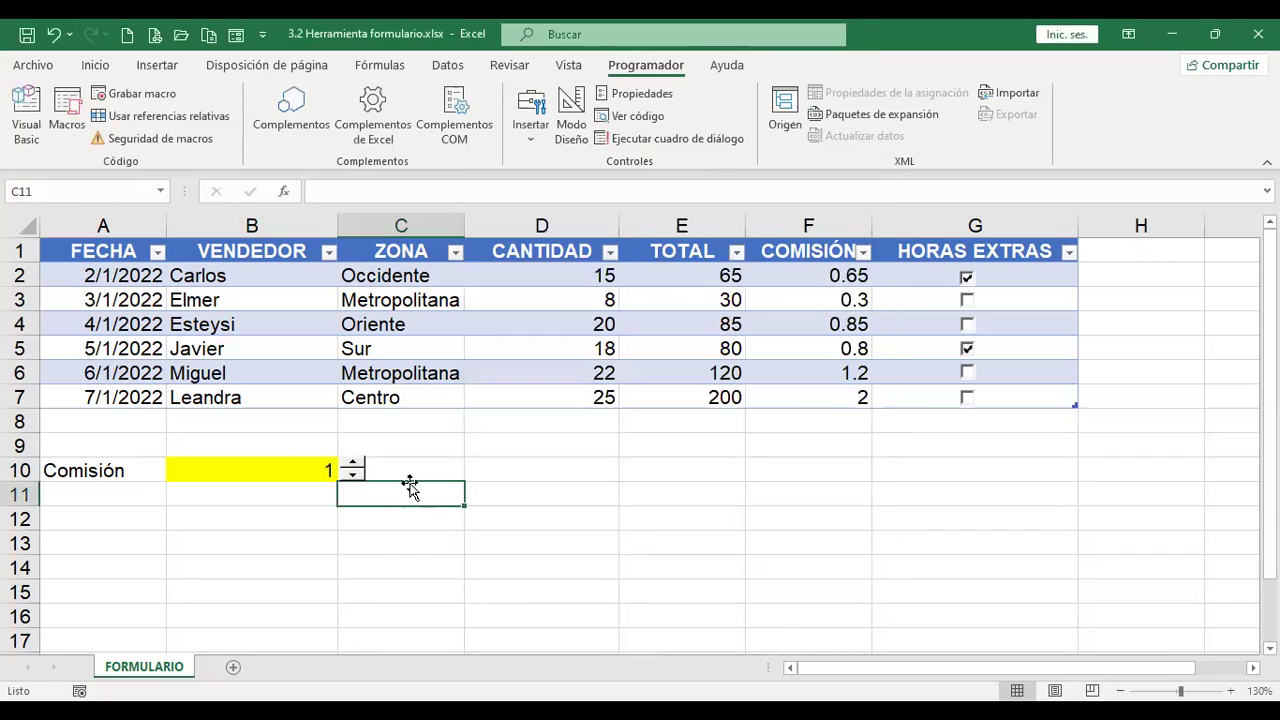
Step: Test the Comisión spin control by raising B10 to 5, lowering it and raising it back to 5
left_click(308, 468)
left_click(477, 463)
left_click(353, 465)
left_click(353, 465)
left_click(353, 465)
left_click(353, 465)
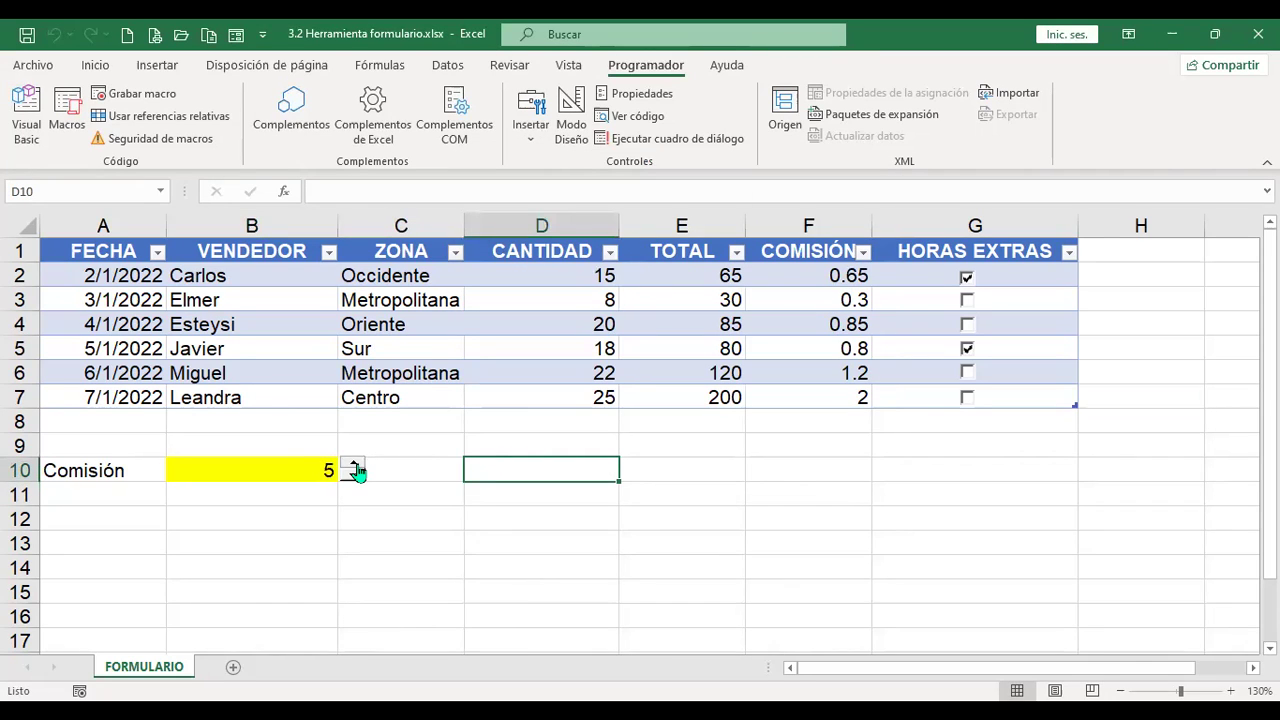
left_click(353, 477)
left_click(353, 477)
left_click(353, 477)
left_click(353, 477)
left_click(353, 465)
left_click(353, 465)
left_click(353, 465)
left_click(353, 465)
left_click(353, 477)
left_click(810, 276)
left_click(443, 193)
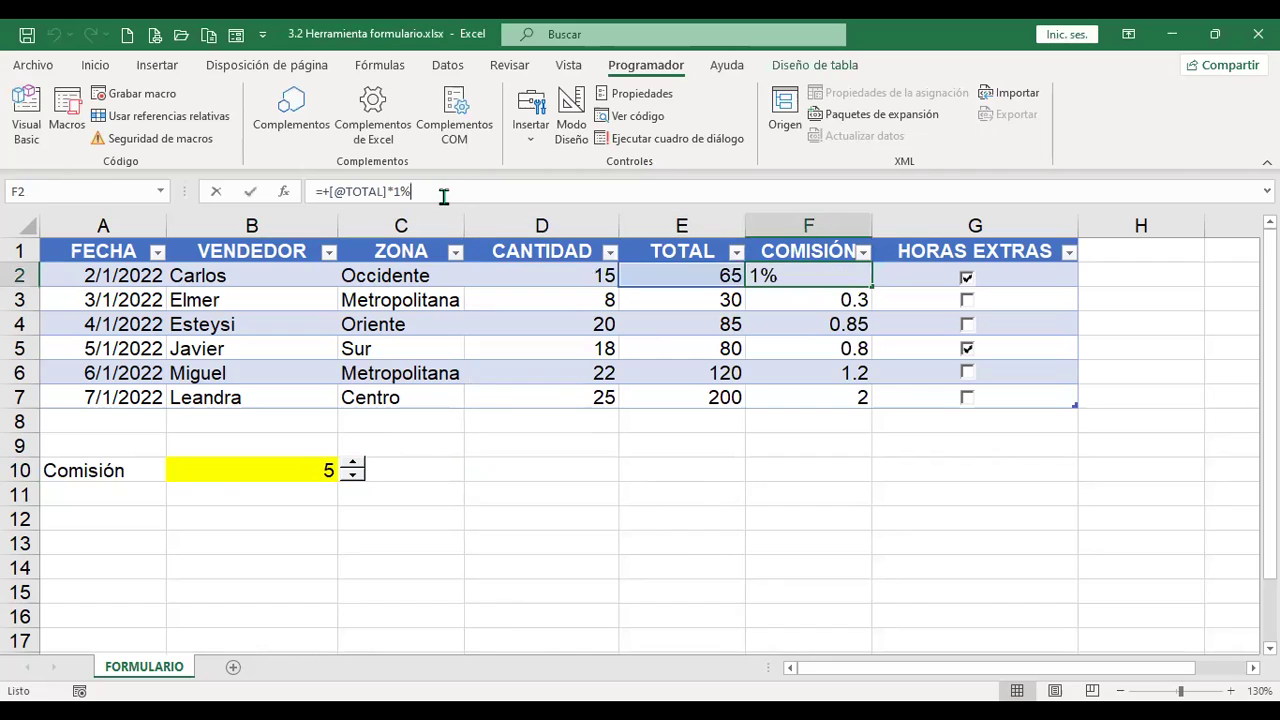
key("BackSpace")
key("BackSpace")
key("BackSpace")
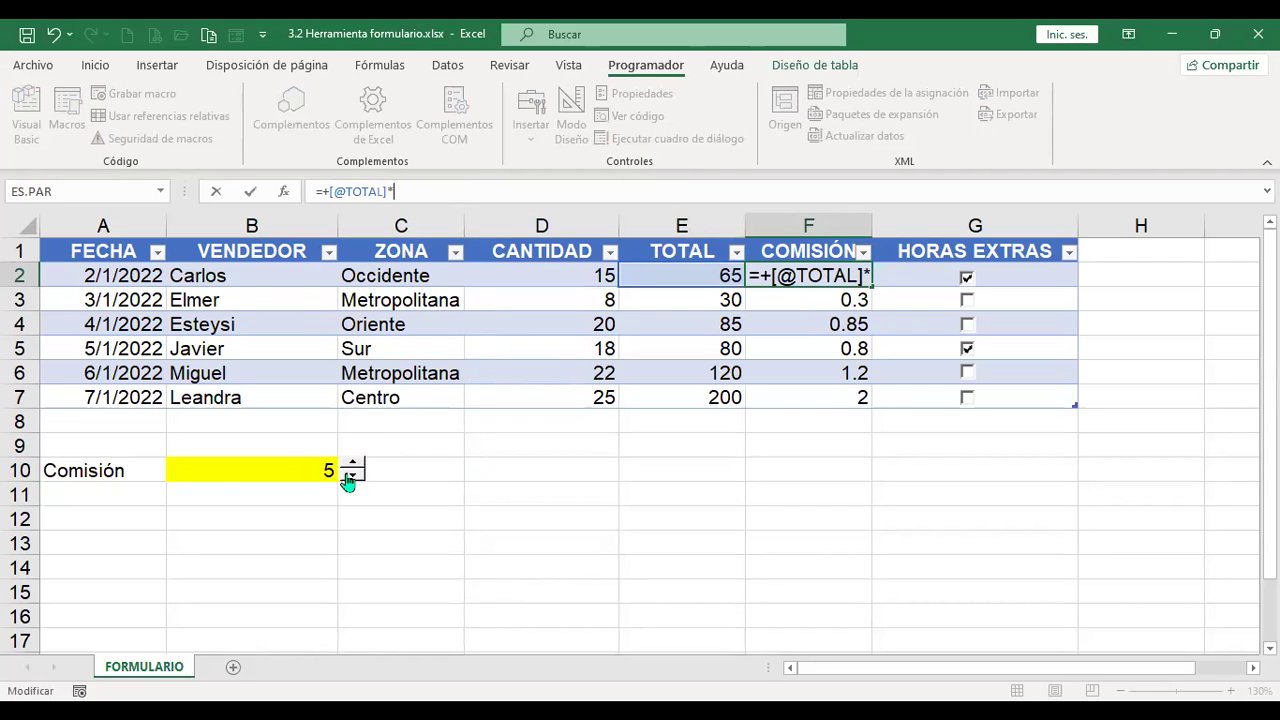
left_click(294, 471)
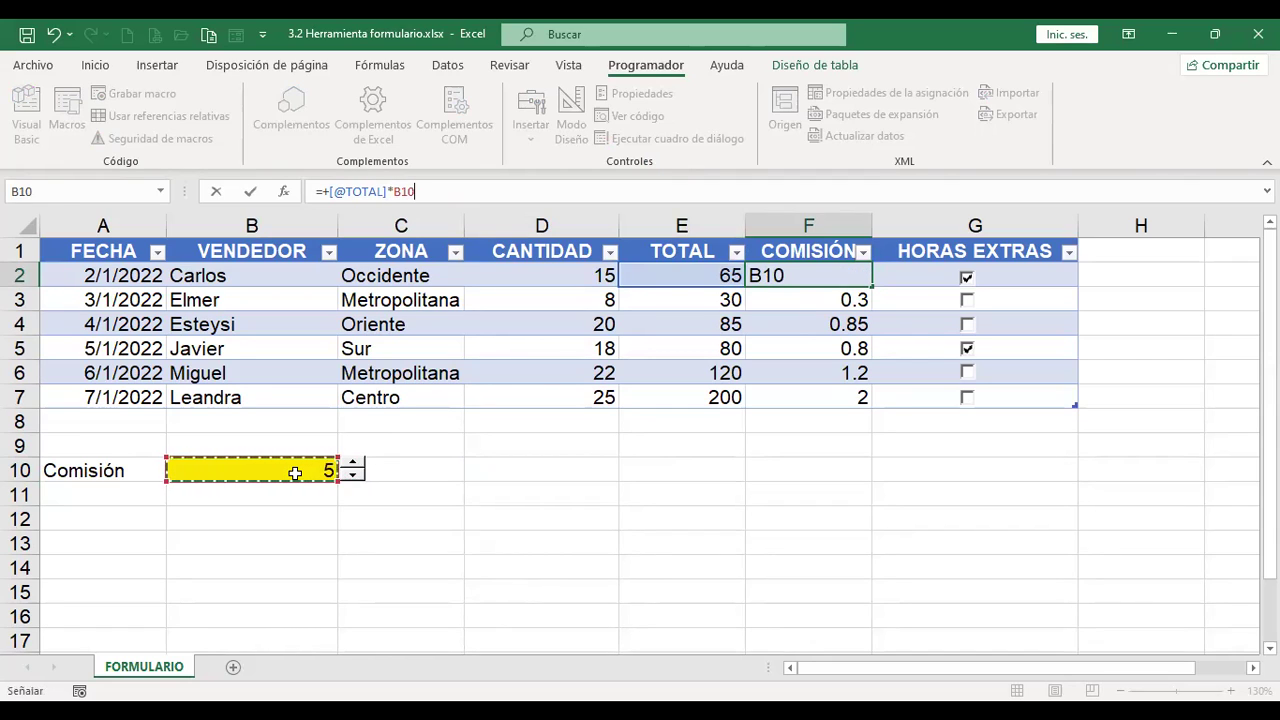
key("F4")
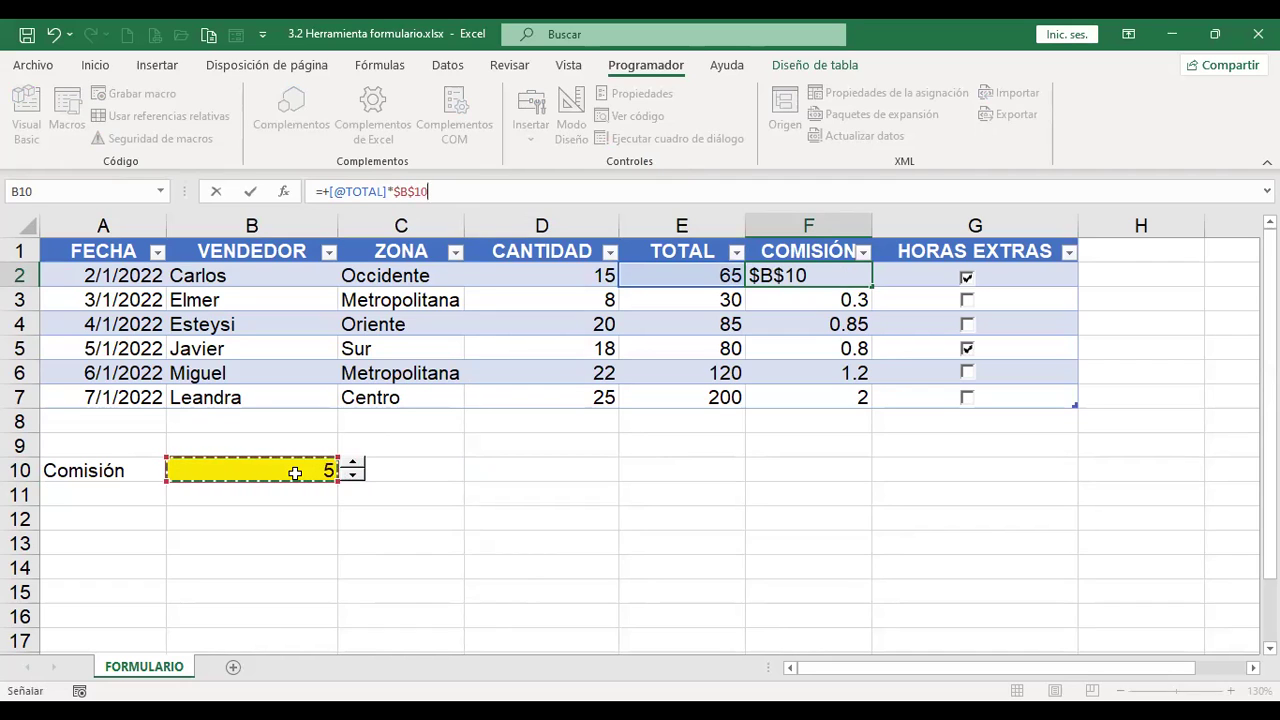
key("Return")
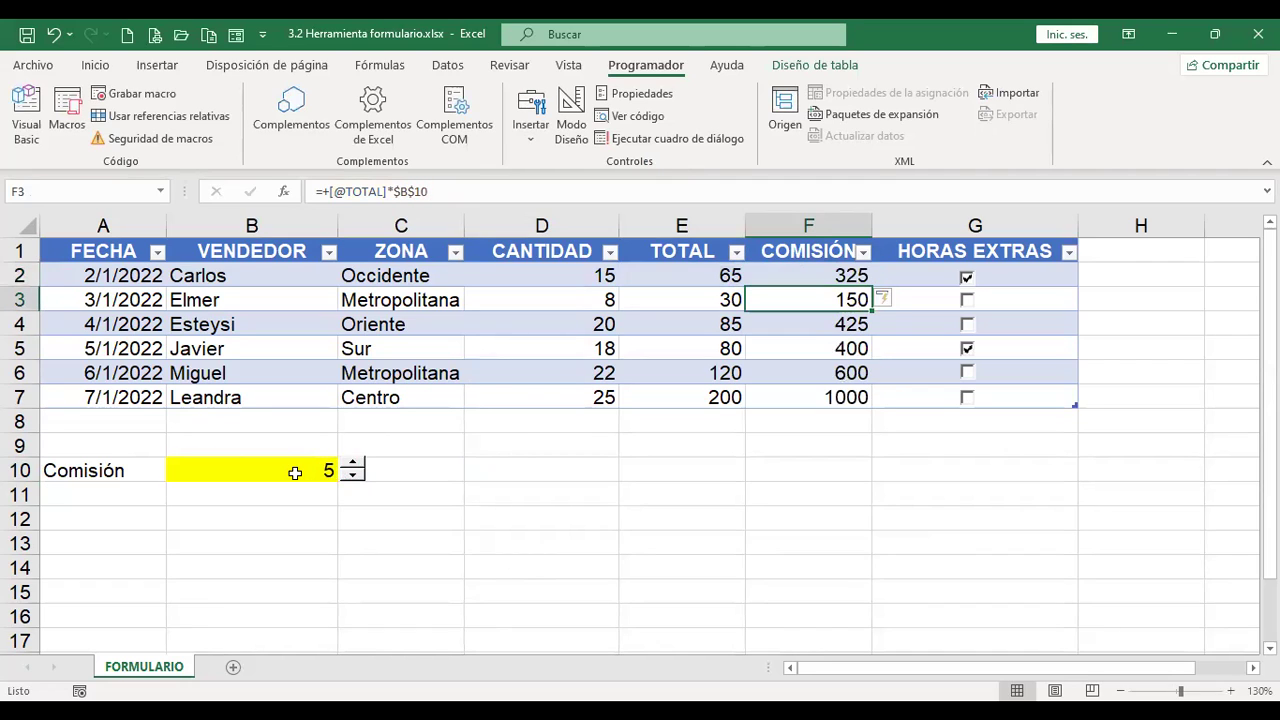
left_click(791, 275)
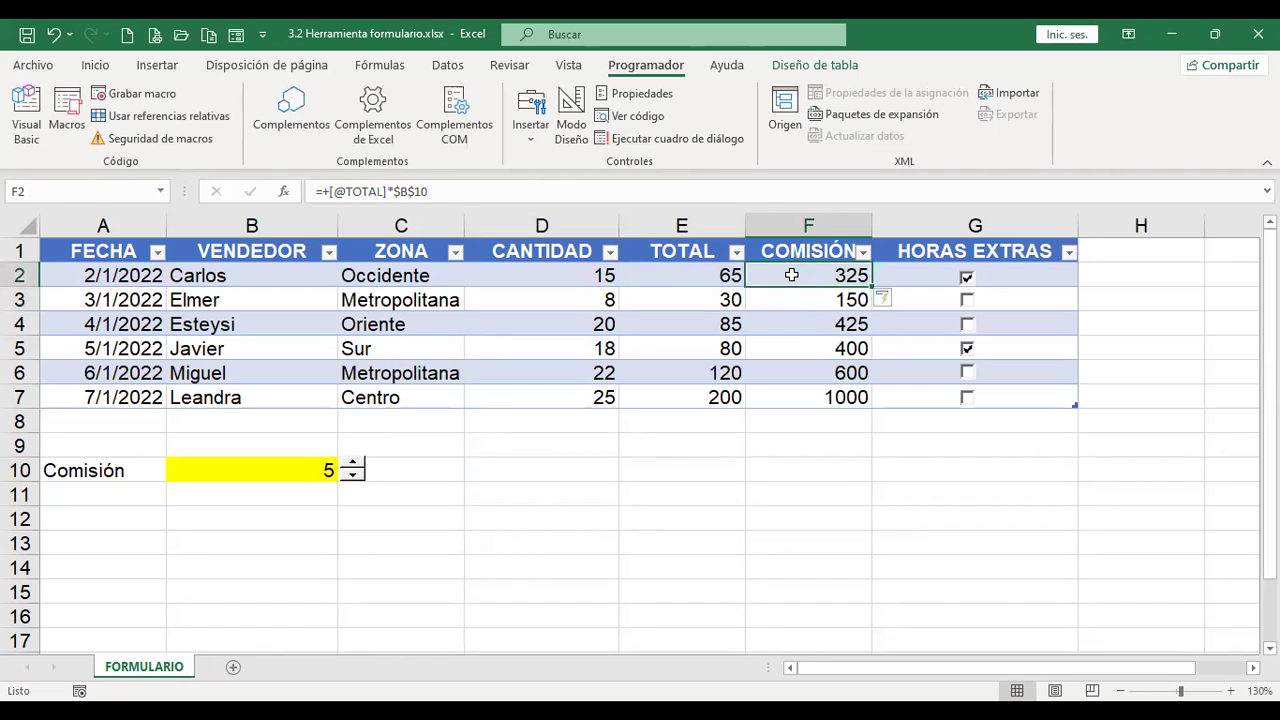
double_click(791, 275)
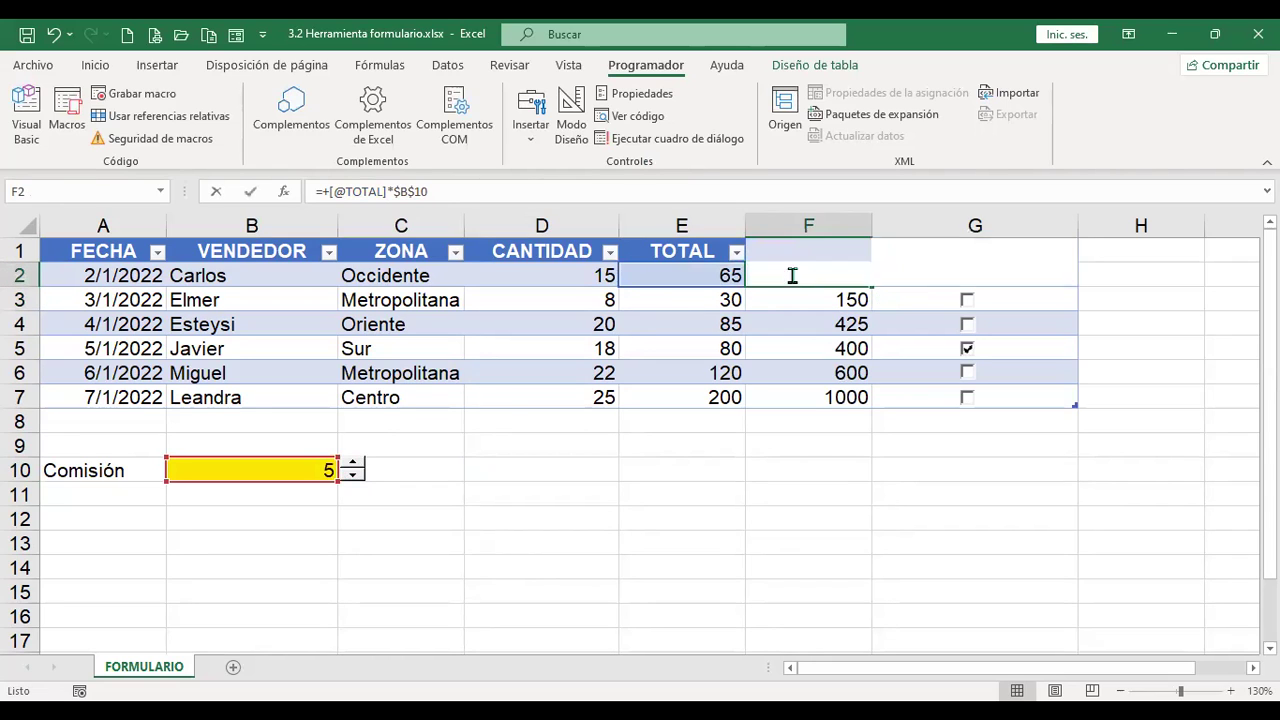
type("/100")
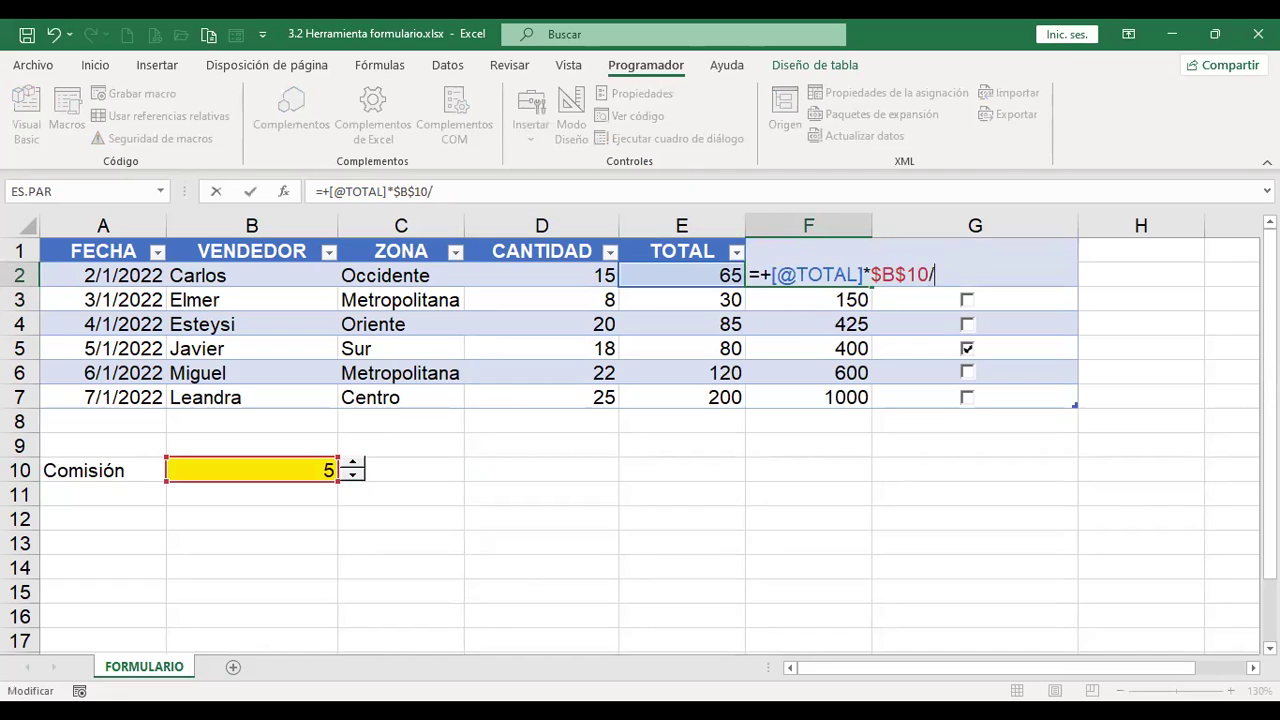
key("Return")
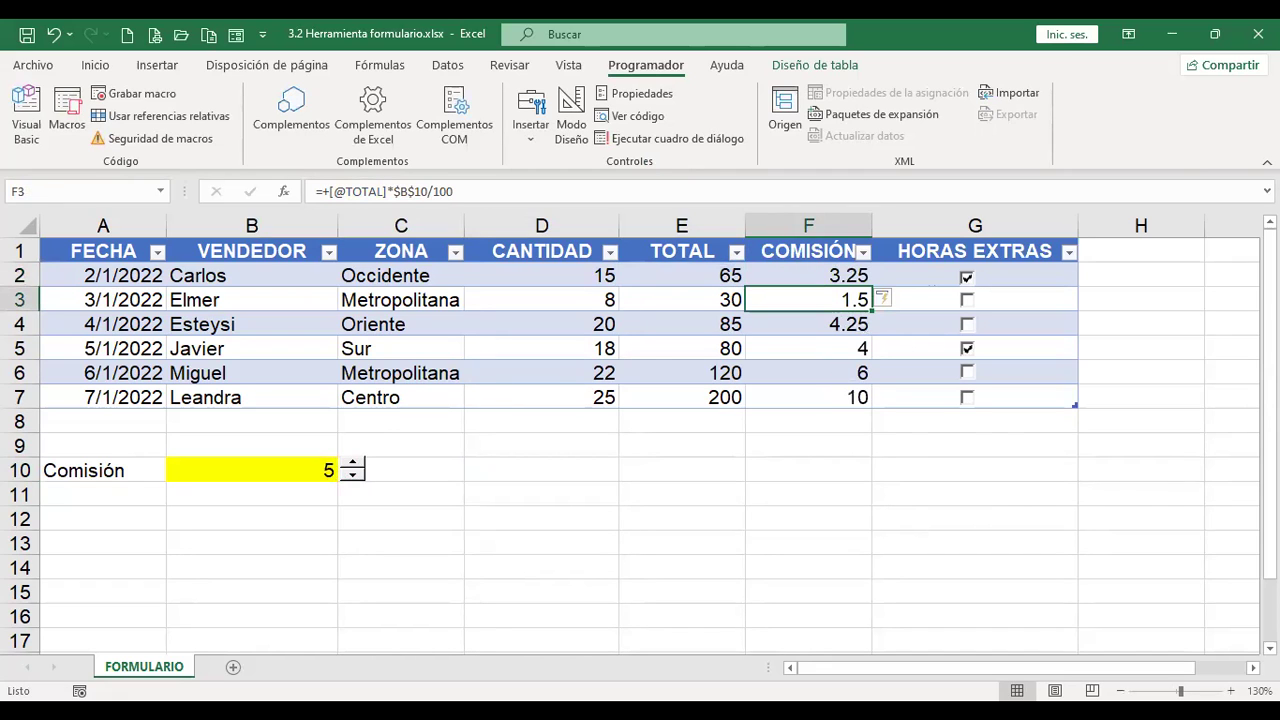
Step: Lower the Comisión value in B10 to 2 with its spin control, one unit at a time, and select cell D10
left_click(353, 475)
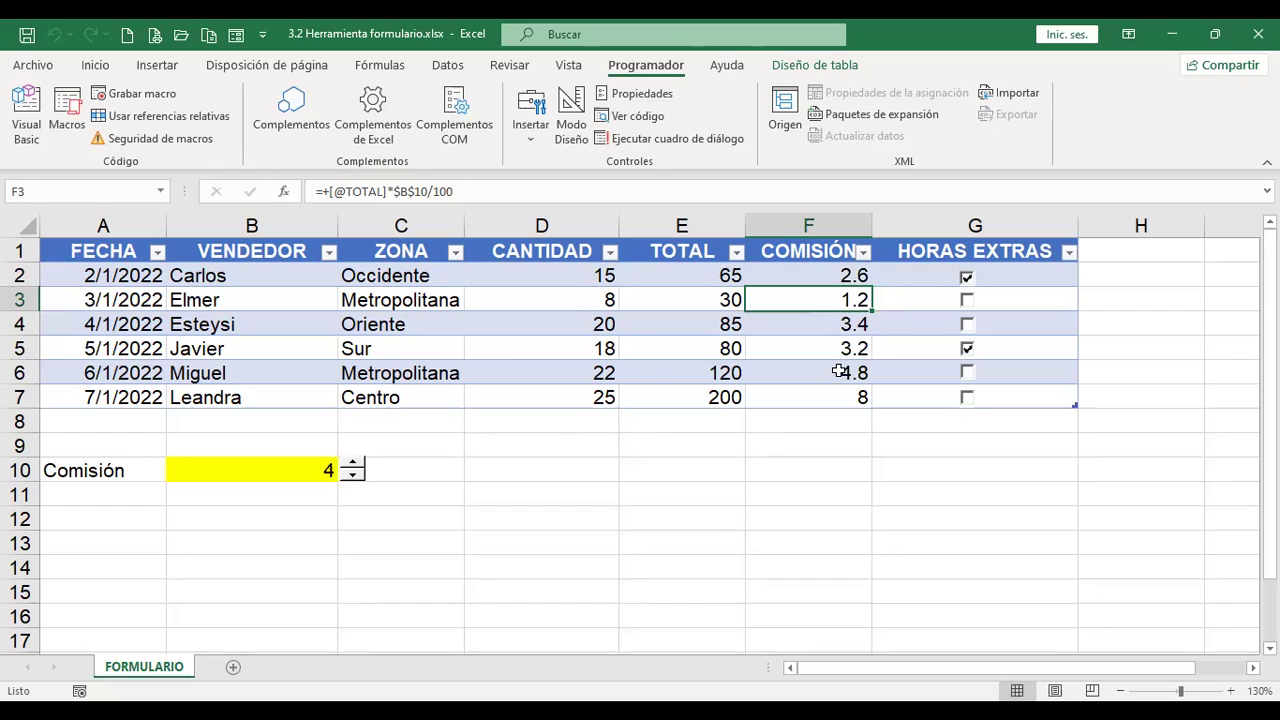
left_click(353, 475)
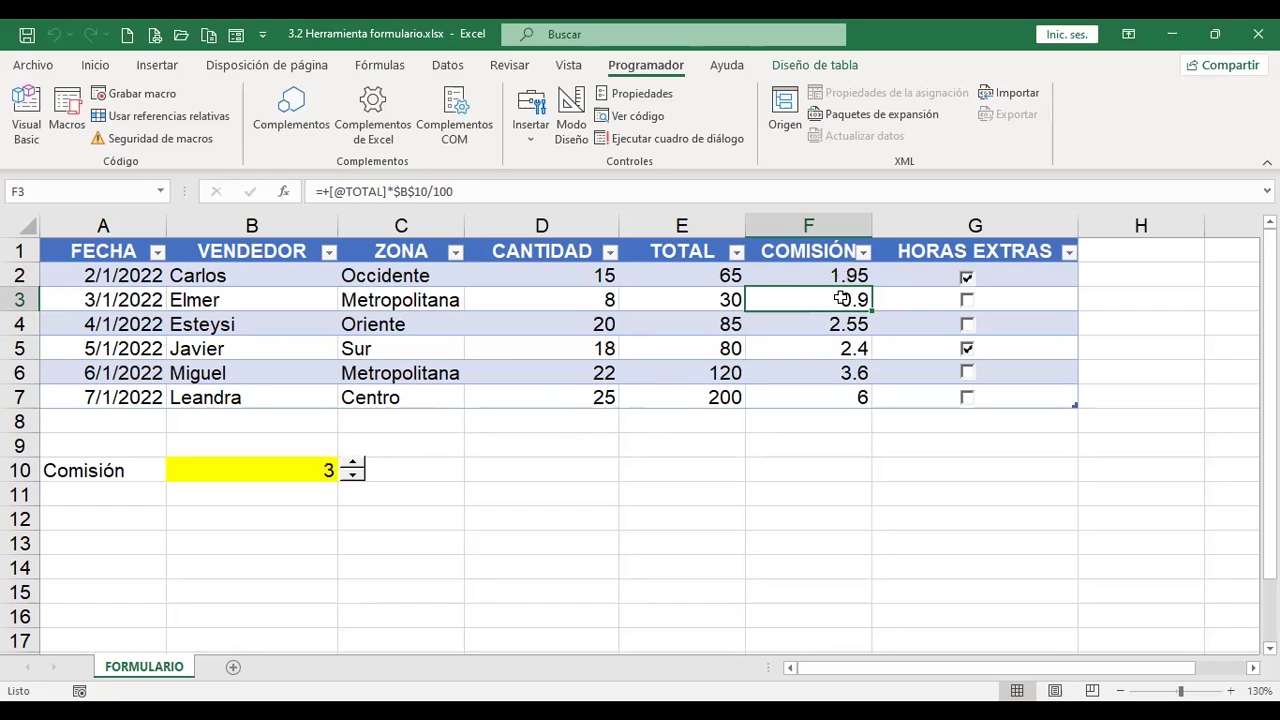
left_click(352, 477)
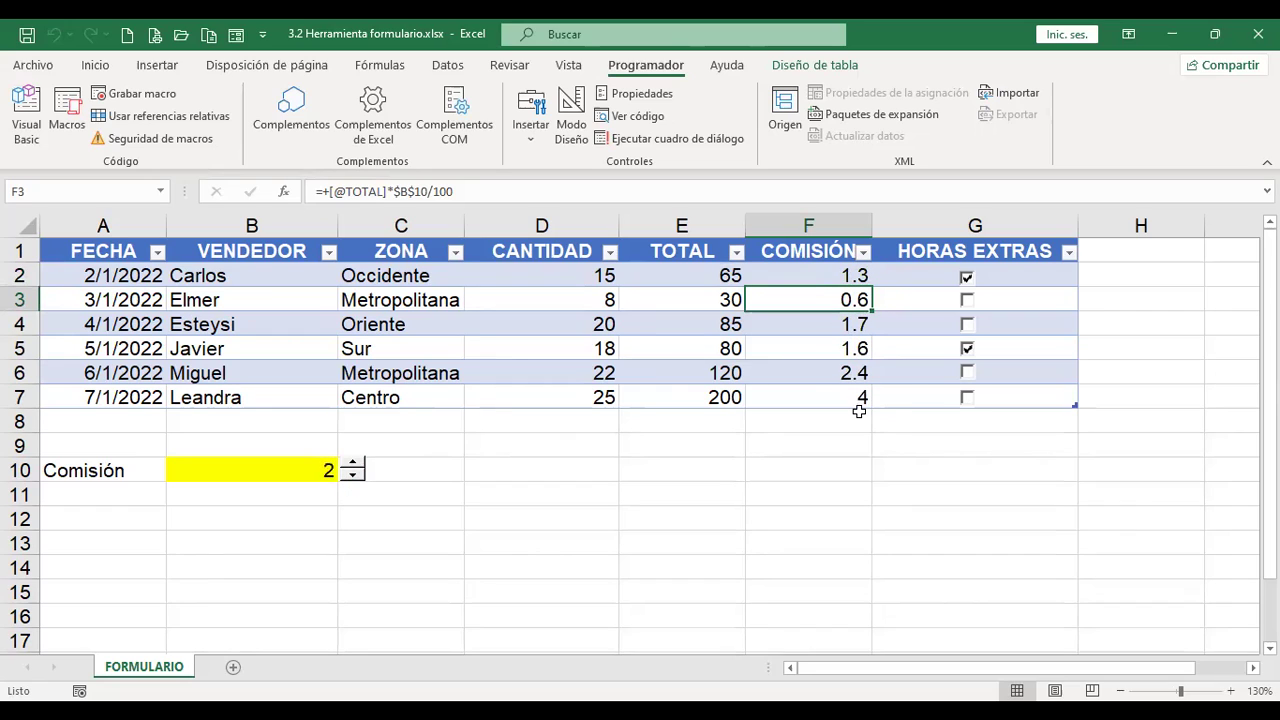
left_click(506, 477)
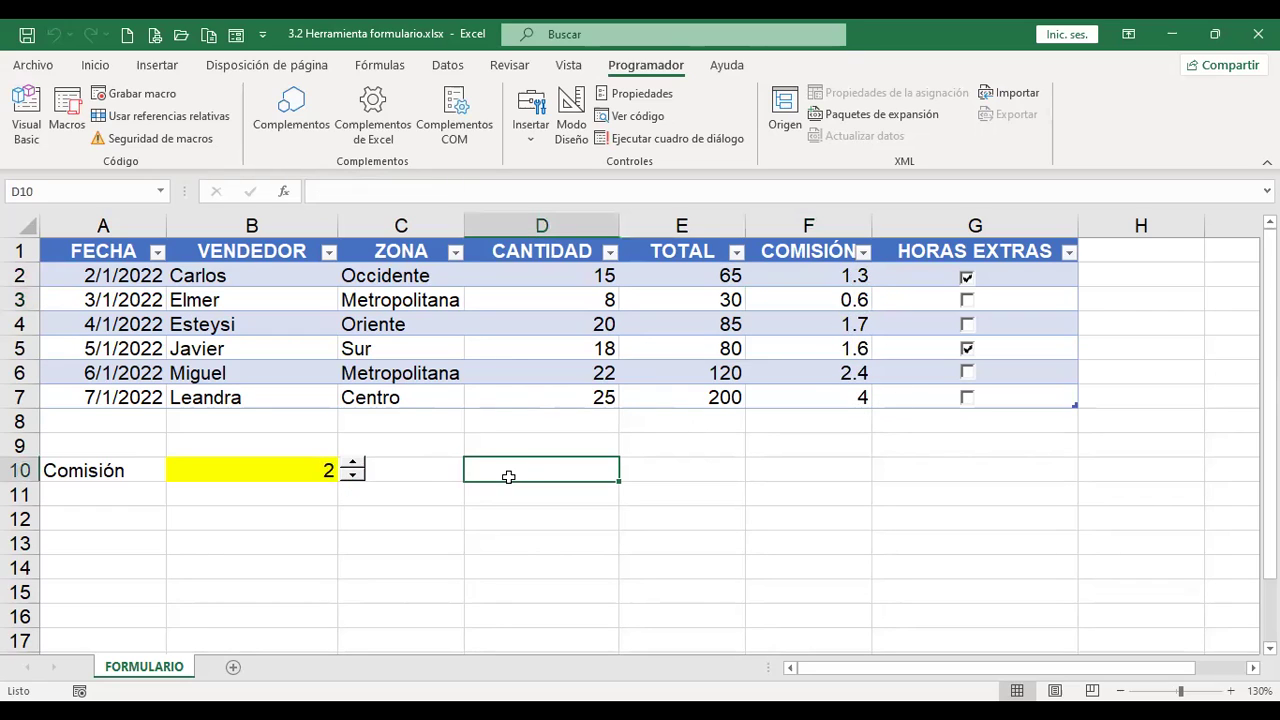